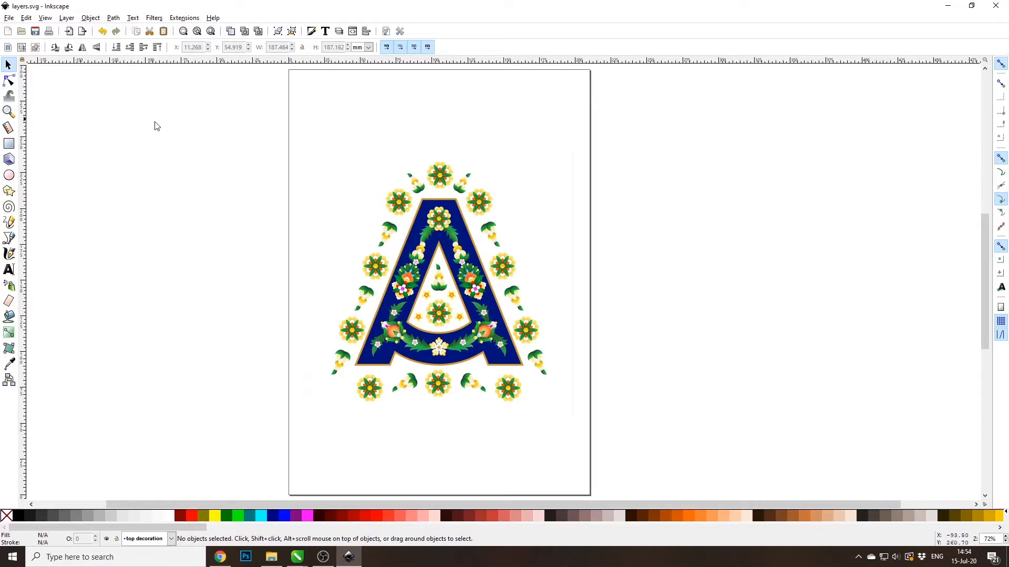
Open the Layers dialog to list the document's layers.
left_click(65, 19)
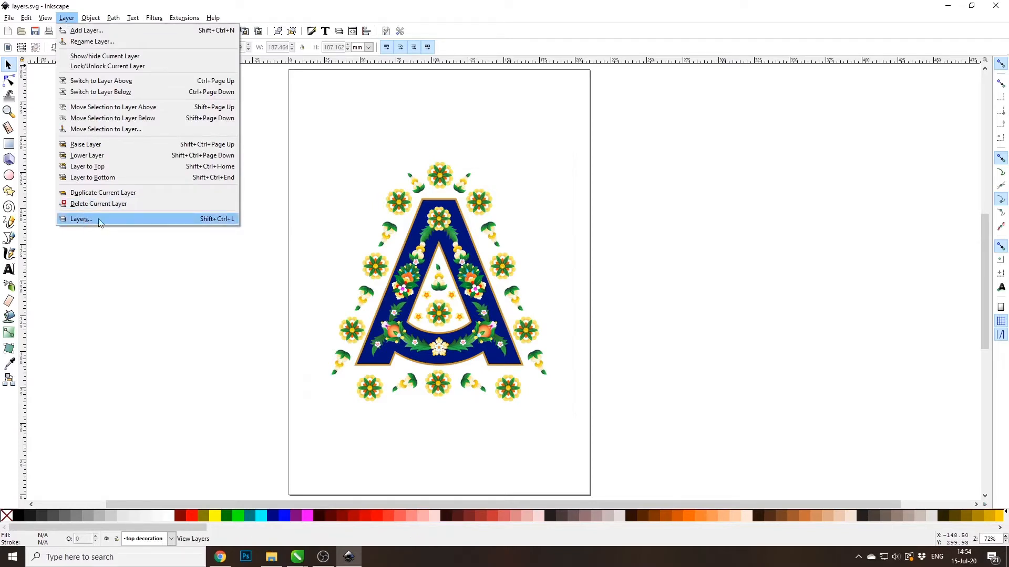
key("Escape")
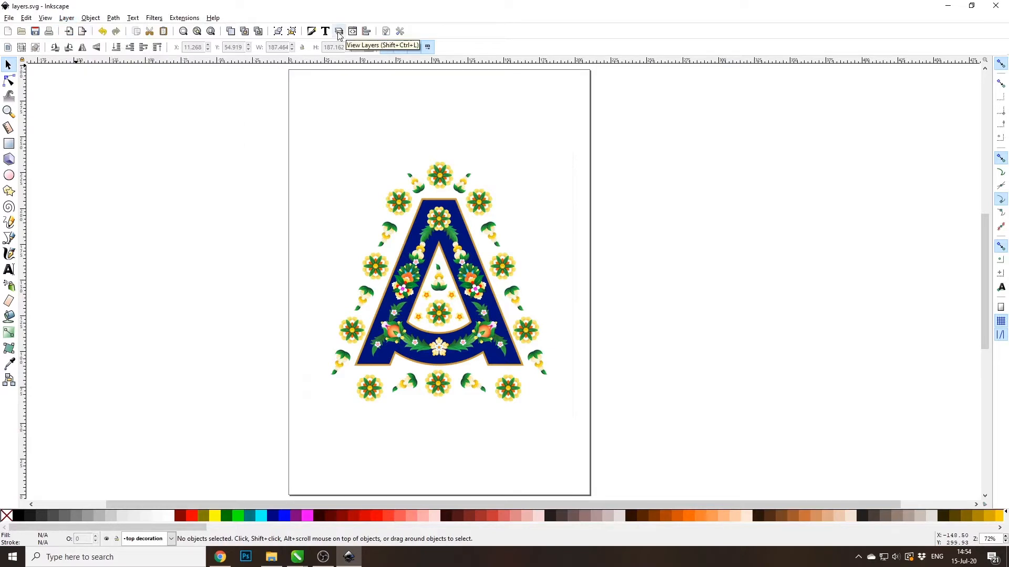
left_click(339, 32)
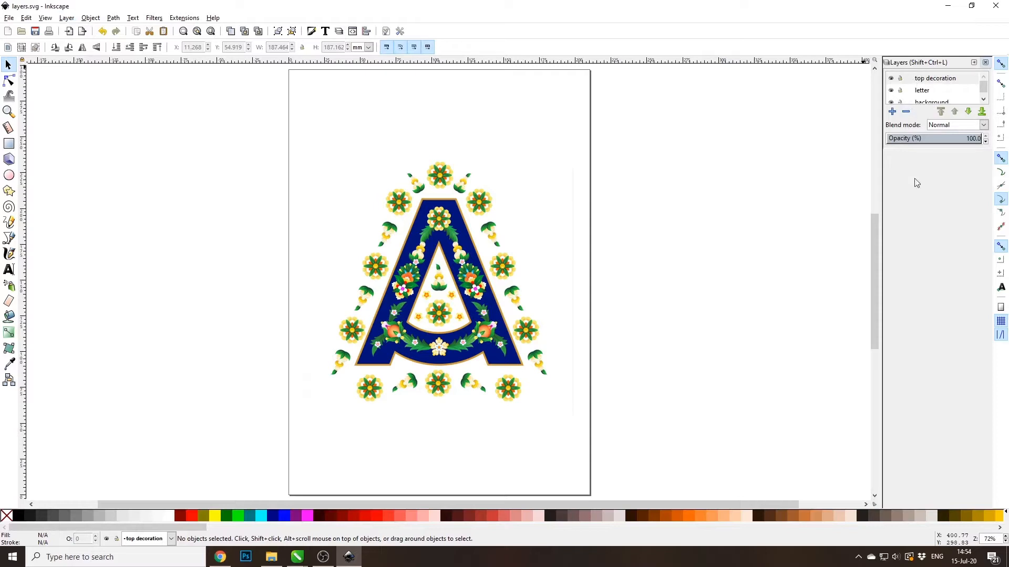
mouse_move(880, 212)
left_mouse_down()
mouse_move(836, 206)
mouse_move(883, 196)
left_mouse_up()
Toggle the visibility of the top decoration and letter layers off and back on.
left_click(891, 79)
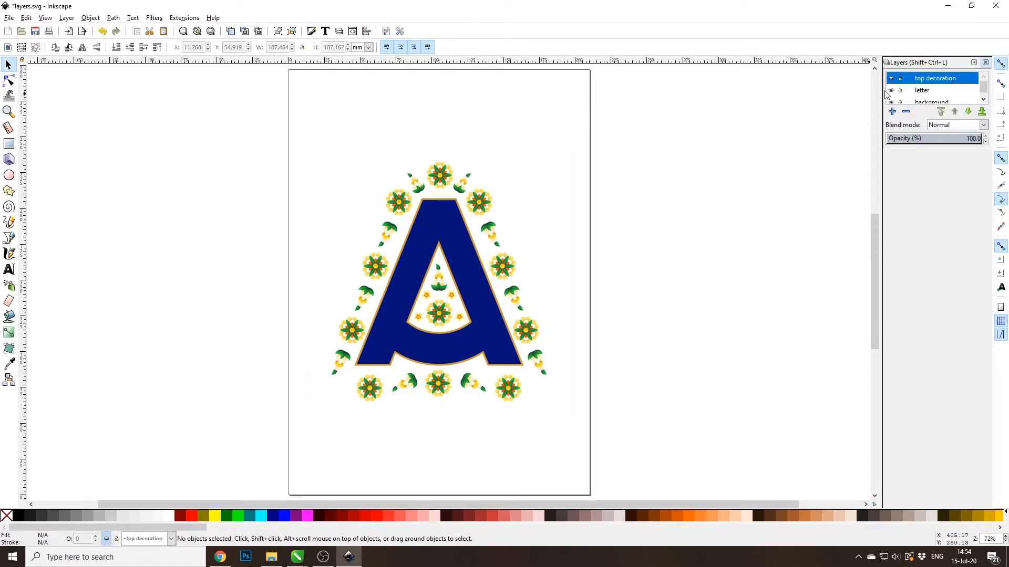
left_click(892, 90)
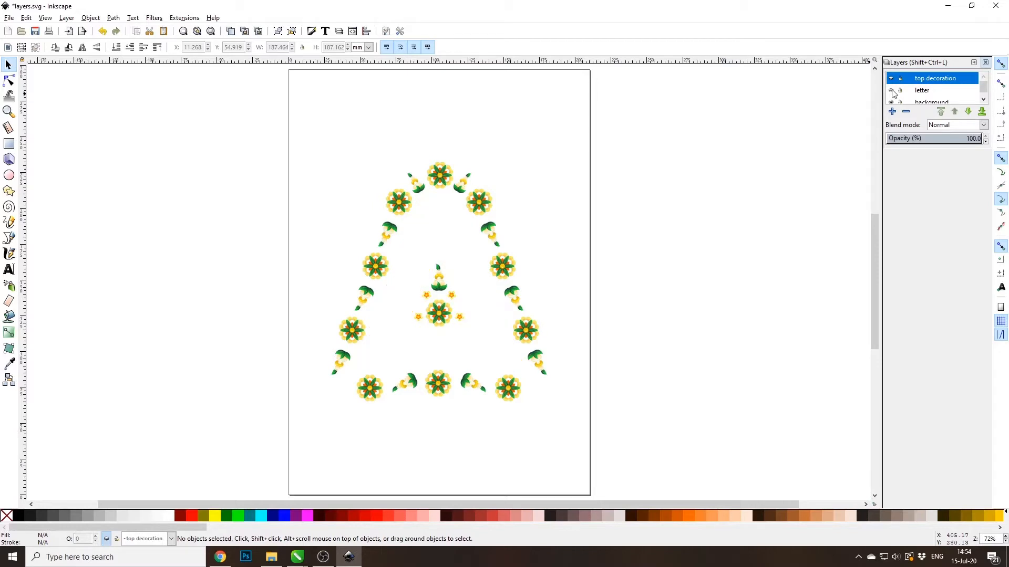
scroll(983, 95, "down", 1)
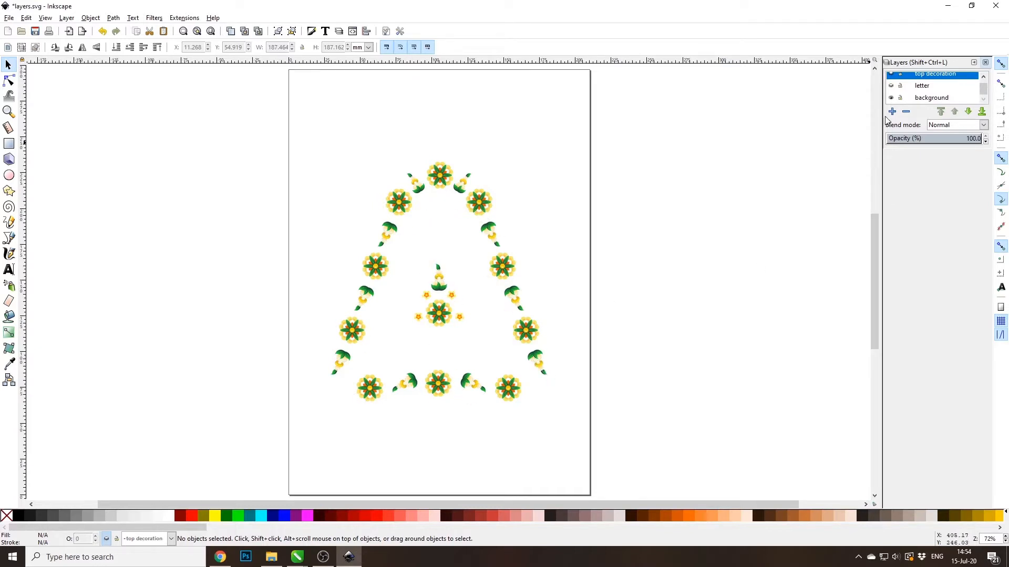
left_click(891, 86)
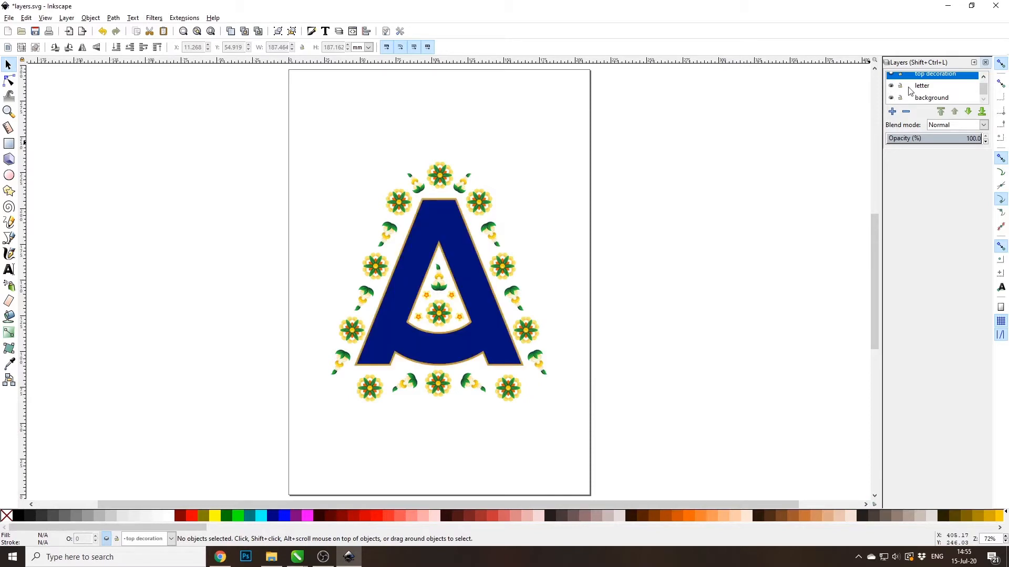
scroll(893, 85, "up", 1)
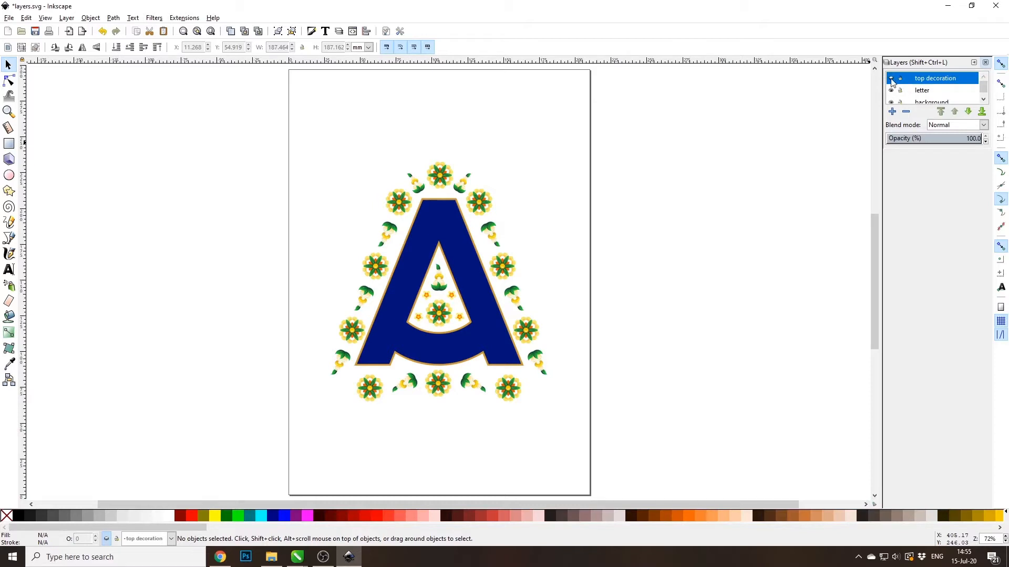
left_click(892, 79)
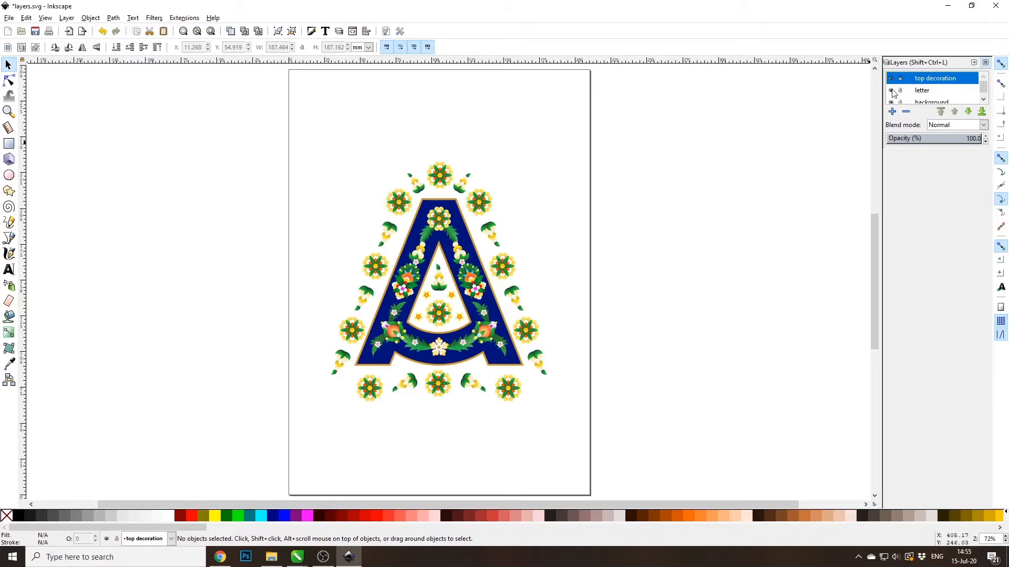
Toggle the visibility of the letter and background layers off and back on.
left_click(893, 92)
left_click(894, 92)
scroll(978, 93, "down", 1)
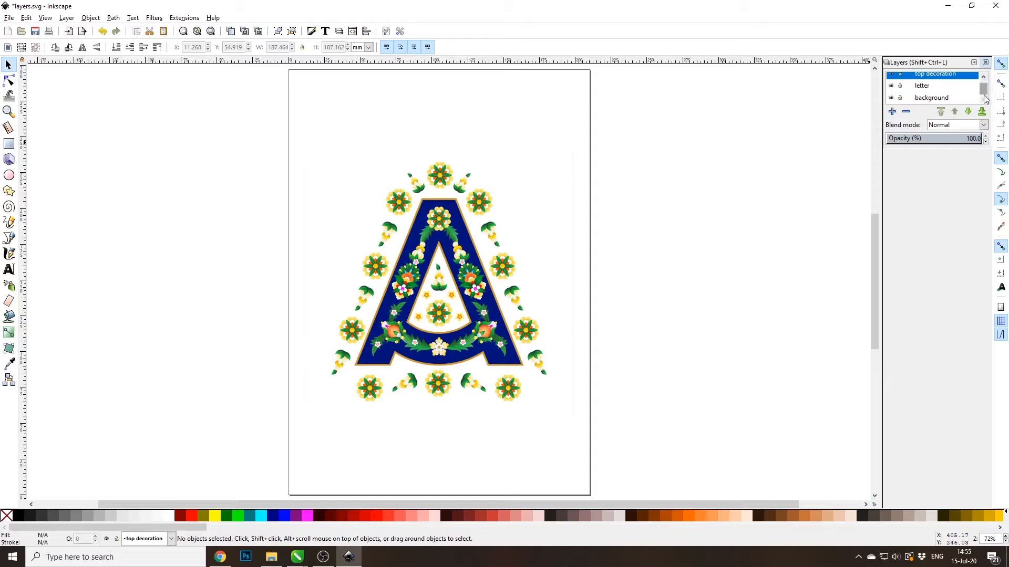
left_click(891, 98)
left_click(891, 99)
Lock and unlock the background layer, try moving its floral image down to the right, and undo the move.
left_click(900, 99)
left_click(507, 269)
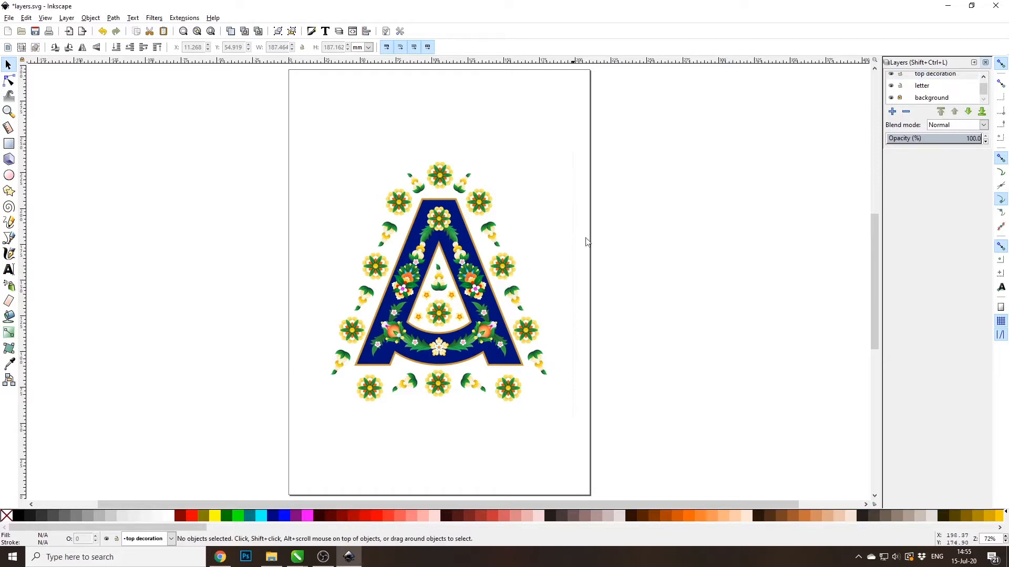
left_click(900, 98)
left_click(500, 267)
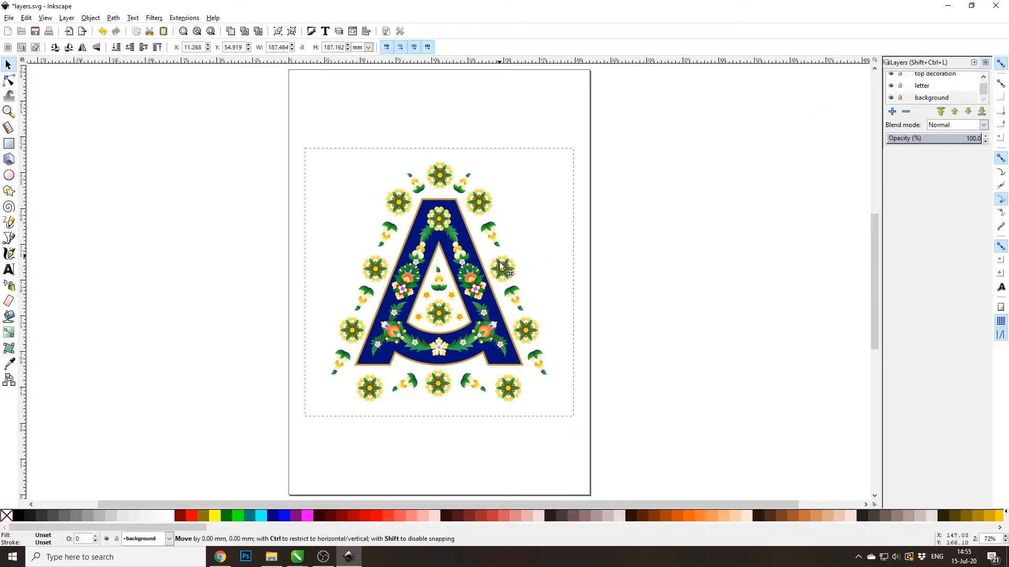
left_click_drag(501, 267, 515, 299)
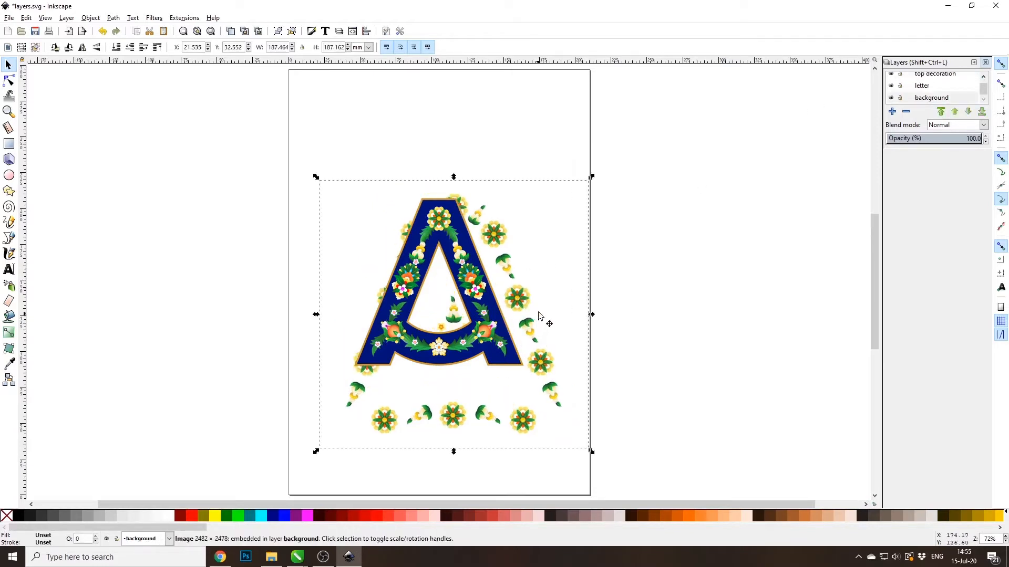
key("ctrl+z")
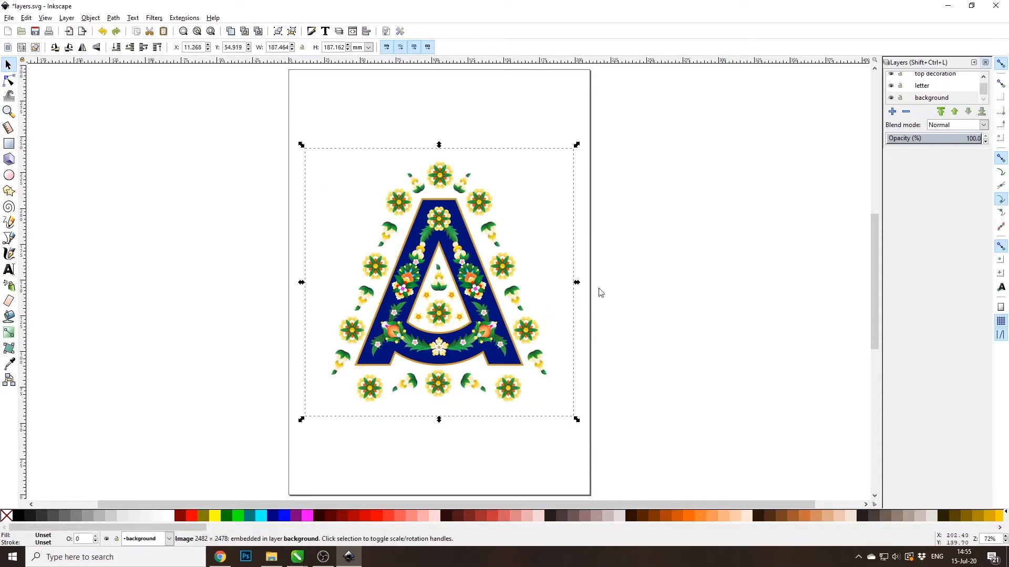
Lock the background and letter layers, toggling the background layer's visibility off and back on.
left_click(900, 99)
left_click_drag(510, 279, 511, 280)
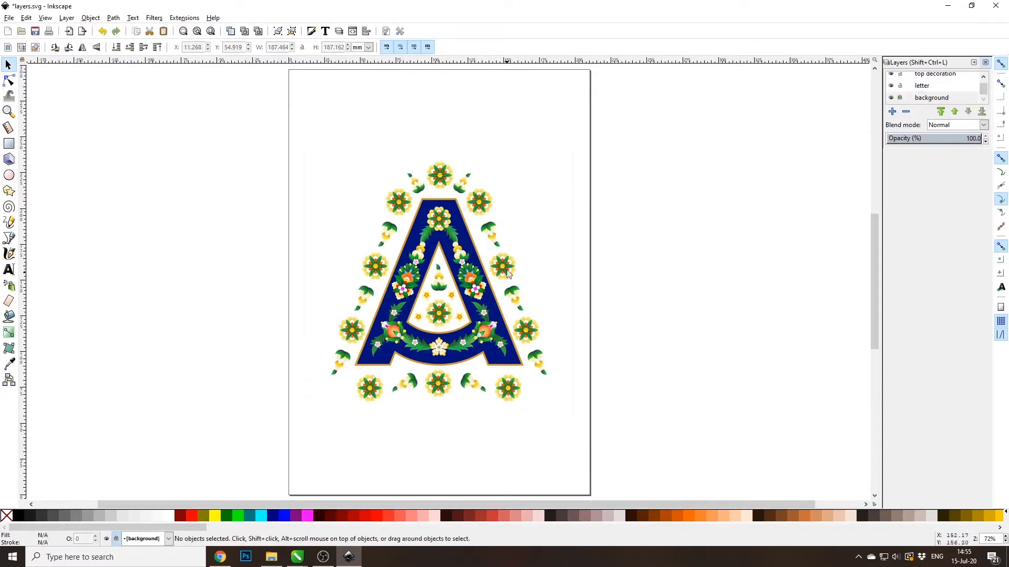
left_click(892, 98)
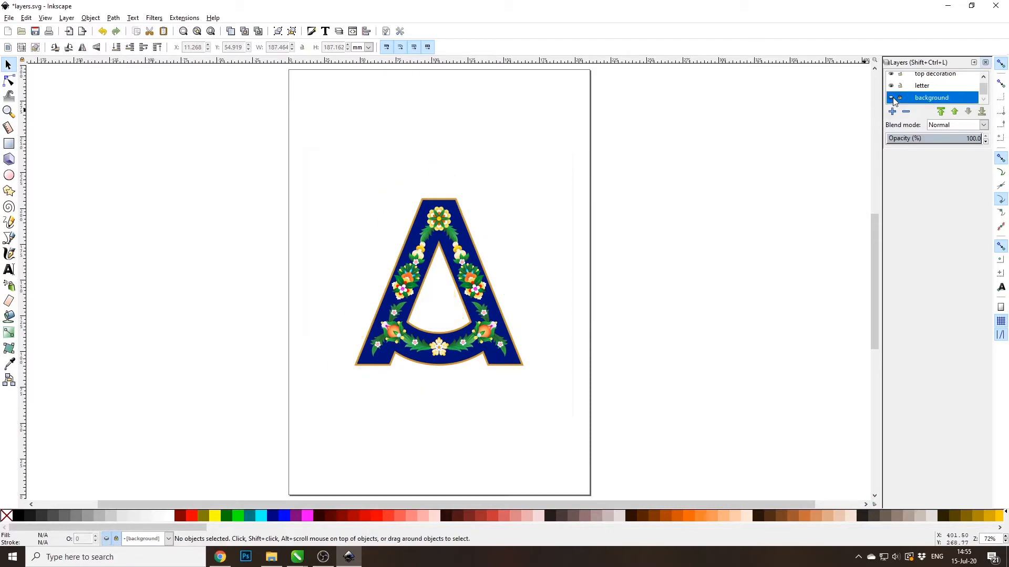
left_click(892, 98)
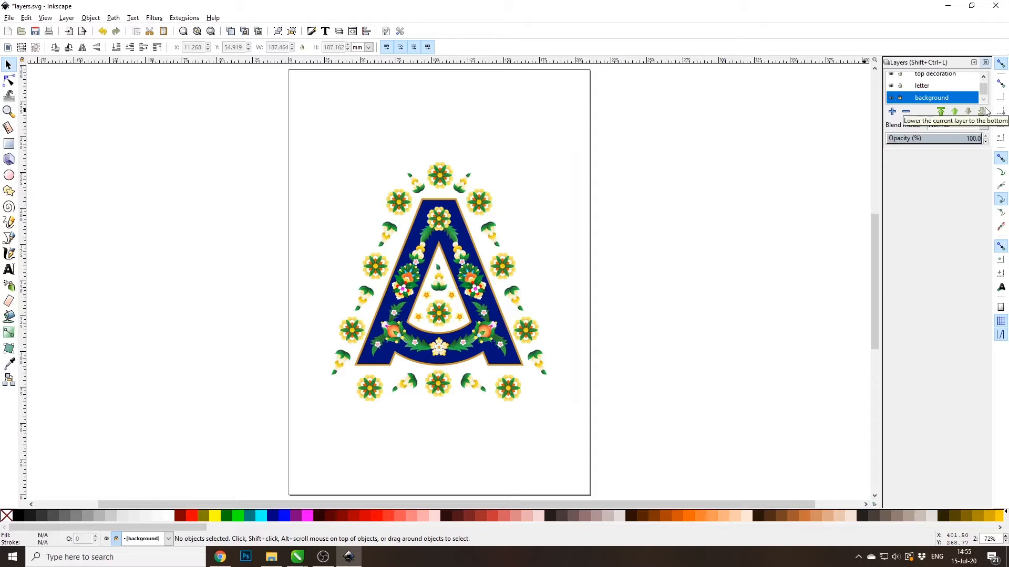
left_click(900, 86)
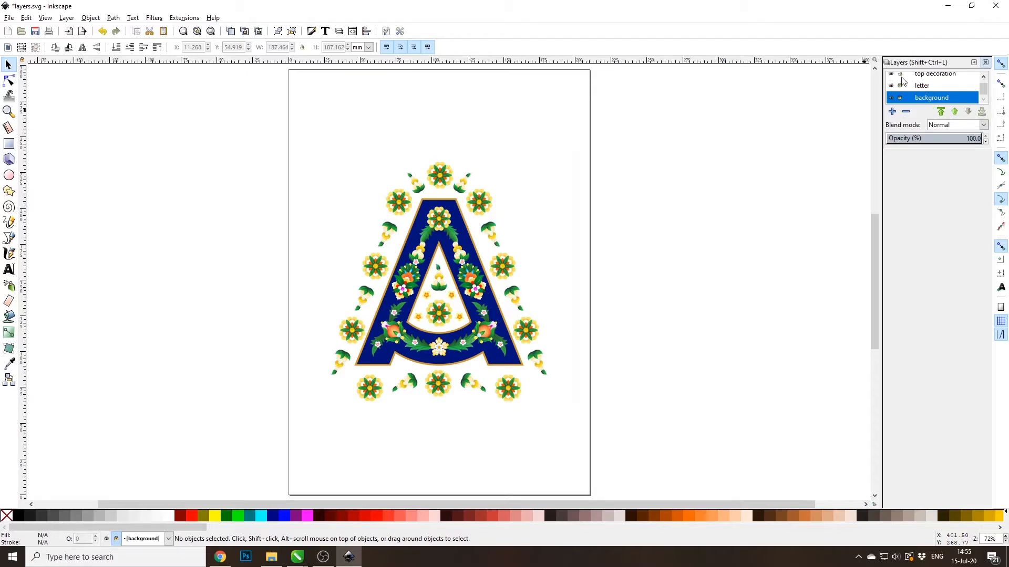
scroll(983, 90, "up", 1)
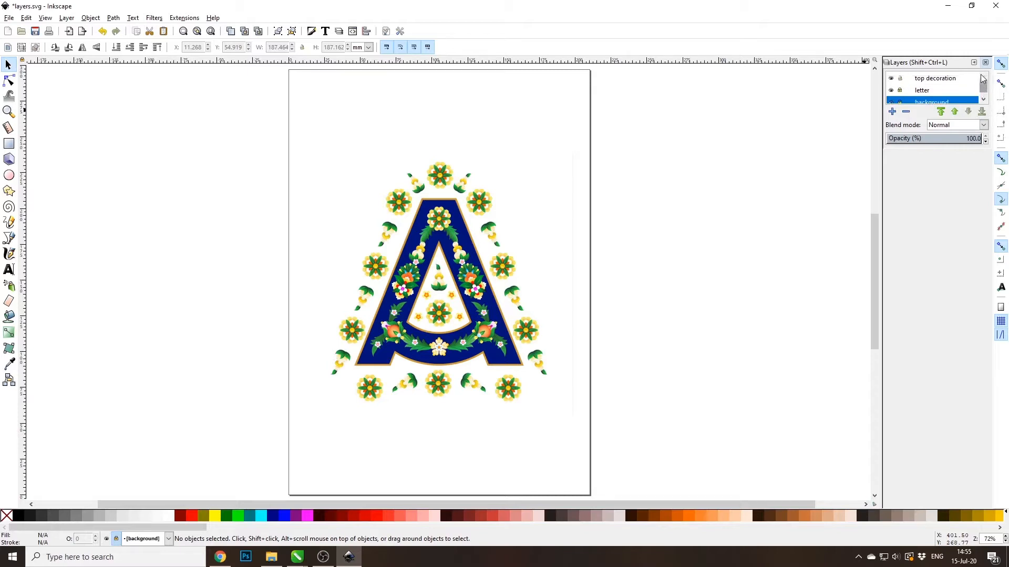
Select the unlocked top decoration artwork, try moving it up and to the left, and undo the move.
left_click_drag(198, 124, 724, 458)
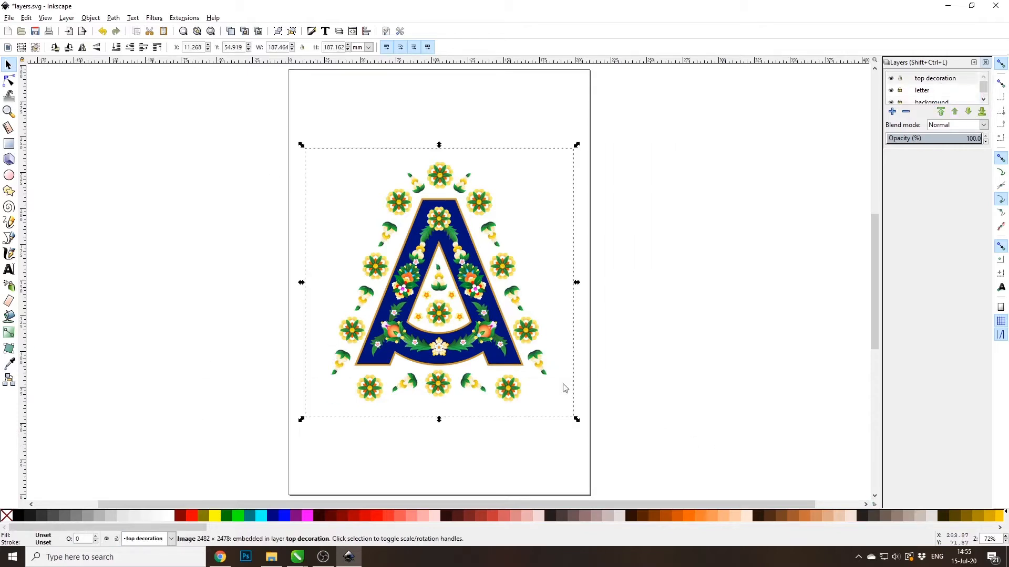
left_click_drag(485, 301, 335, 206)
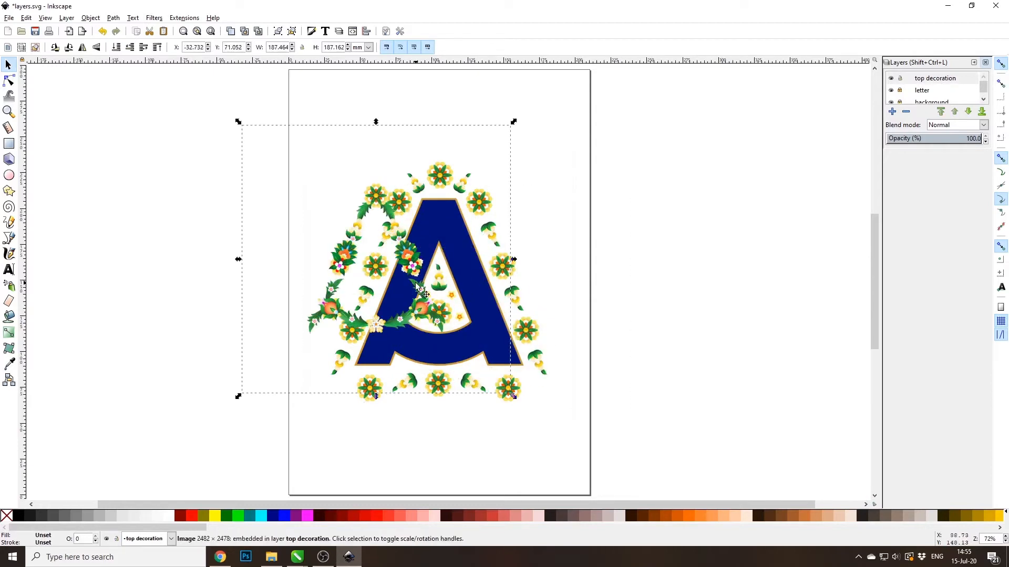
key("ctrl+z")
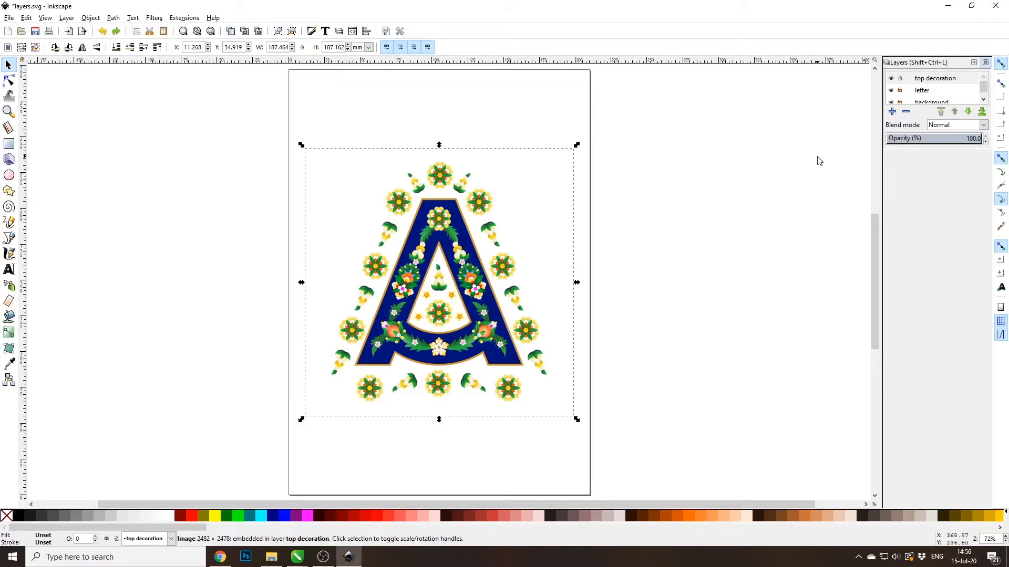
Reduce the top decoration layer's opacity to 48.6% and the background layer's opacity to 45.9%.
left_click(925, 80)
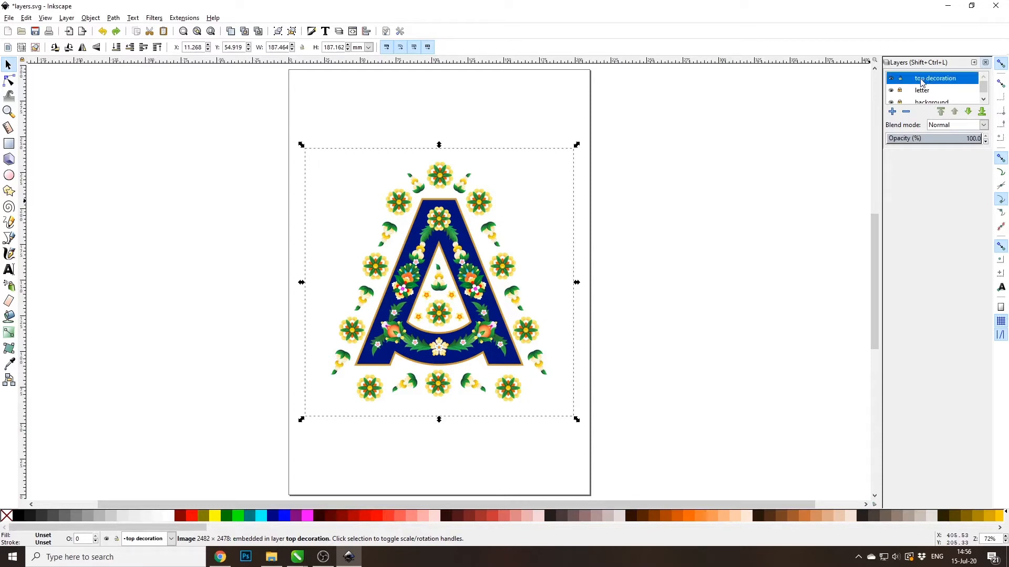
left_click_drag(970, 138, 933, 142)
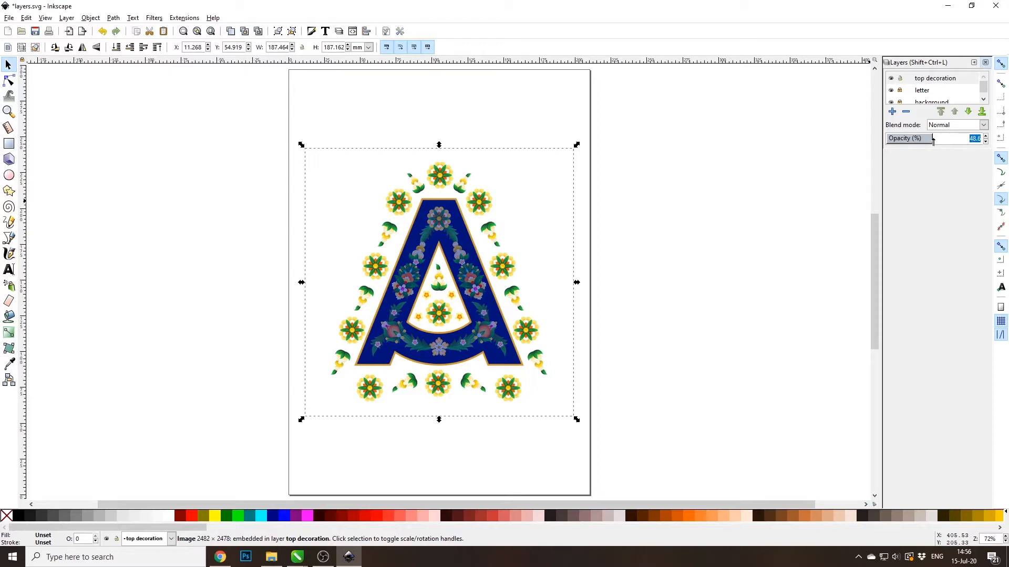
scroll(981, 88, "down", 1)
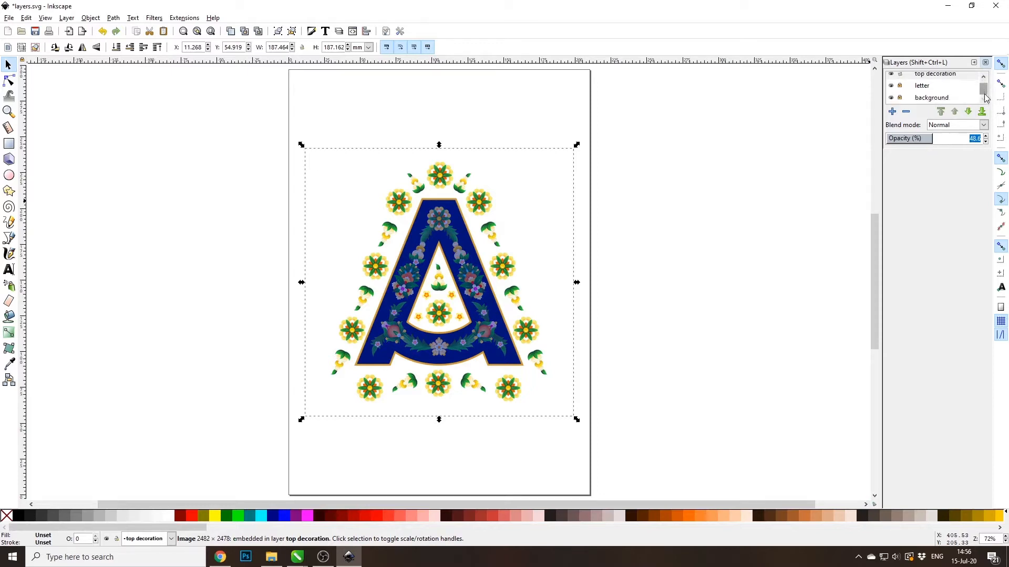
left_click(929, 101)
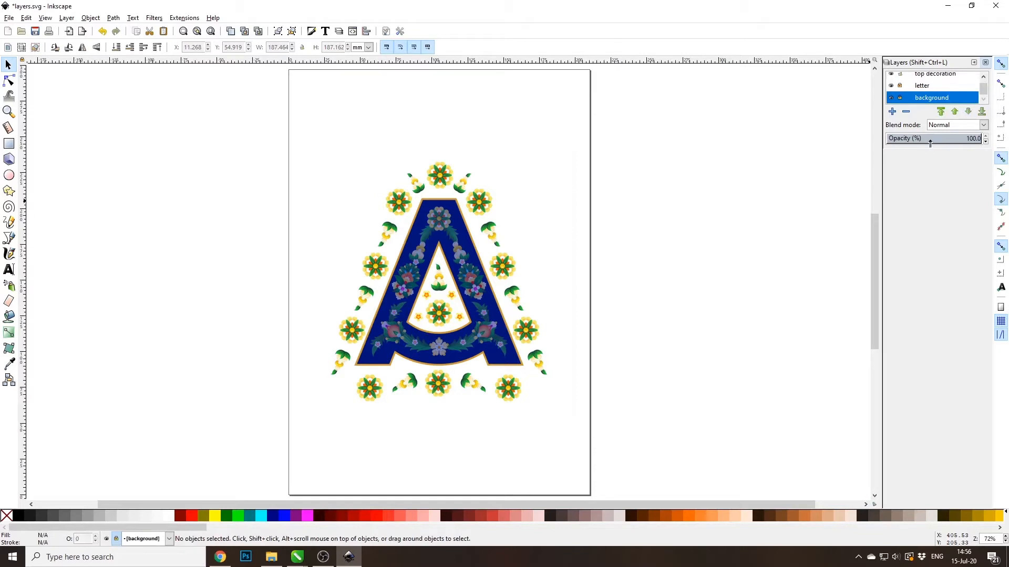
left_click(930, 141)
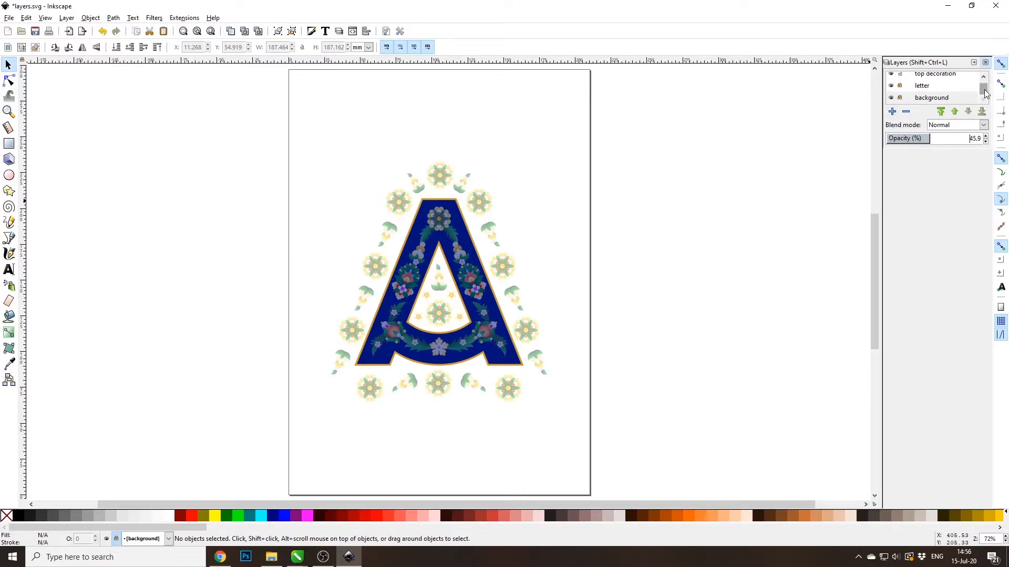
Add a layer named "new" above the top decoration layer, and lock the top decoration layer.
scroll(985, 92, "up", 1)
left_click(938, 83)
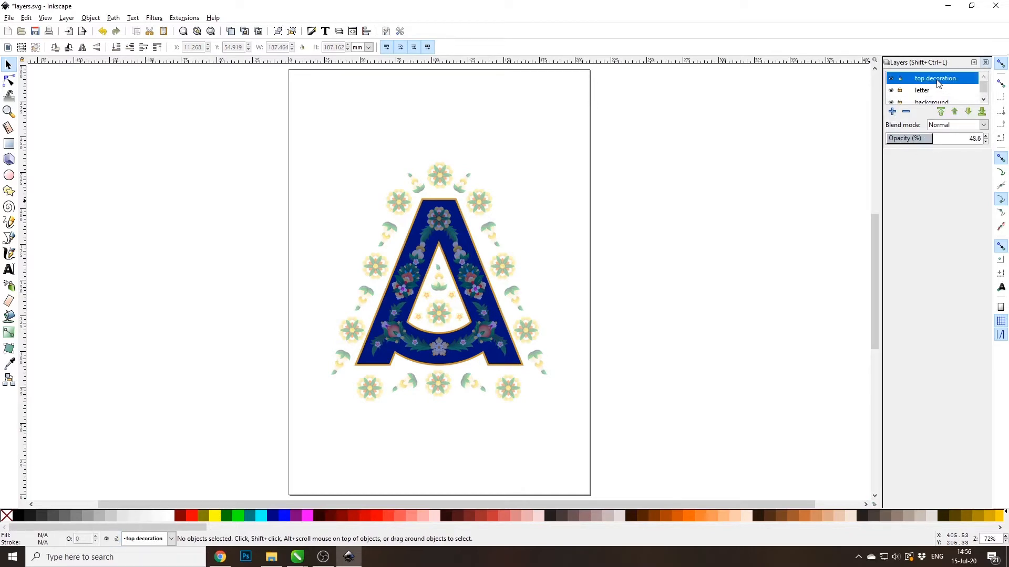
left_click(892, 112)
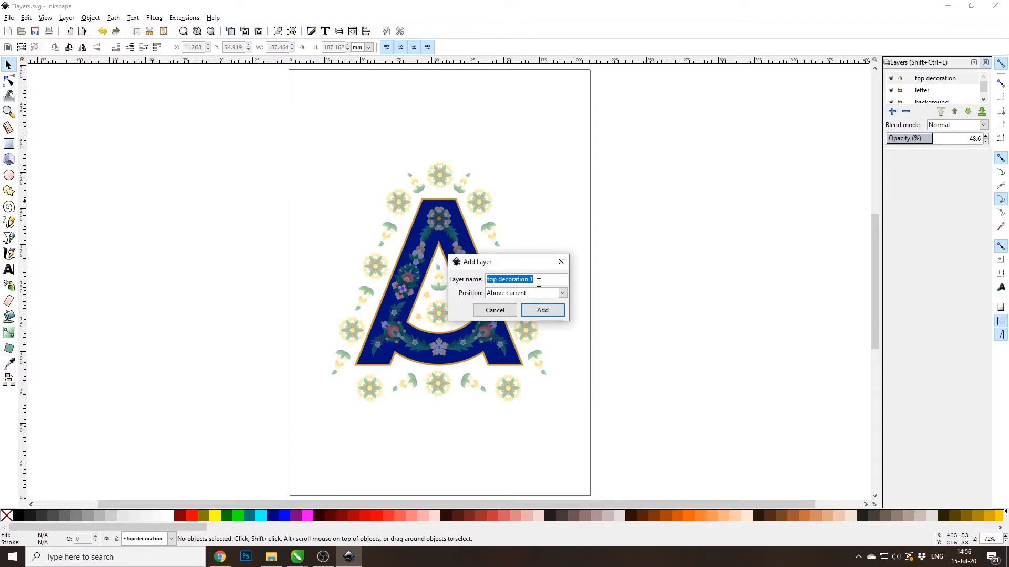
type("new")
left_click(544, 311)
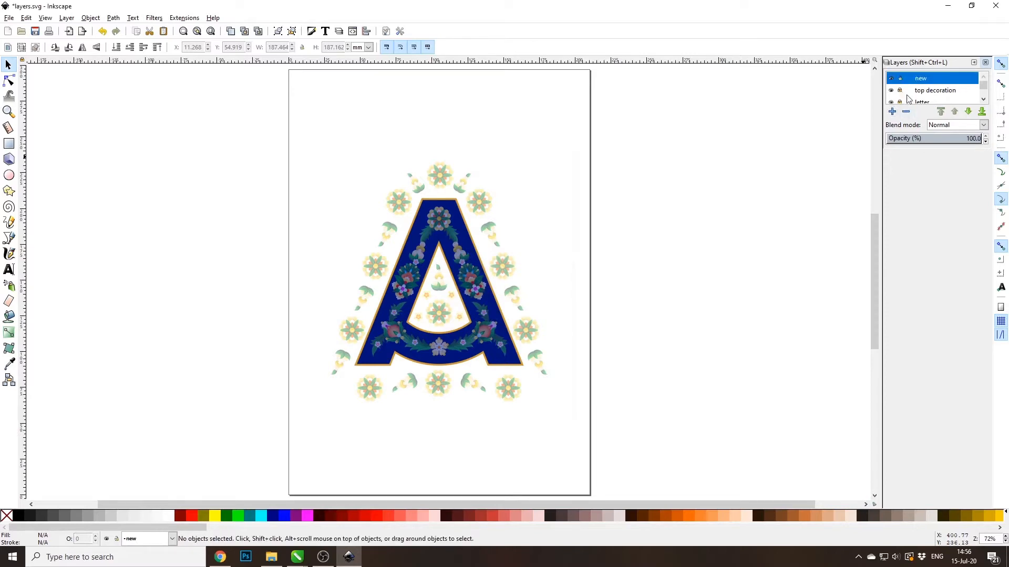
scroll(983, 86, "down", 2)
scroll(983, 86, "up", 2)
Draw a rectangle about 84 by 72 mm over the upper part of the letter on the new layer and fill it orange.
left_click(9, 144)
left_click_drag(369, 162, 491, 264)
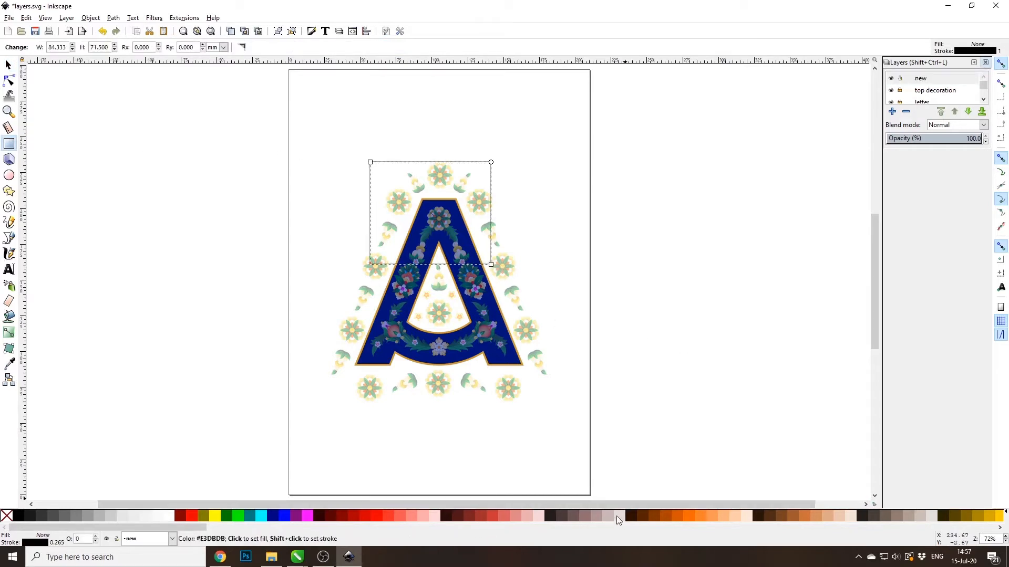
left_click(694, 515)
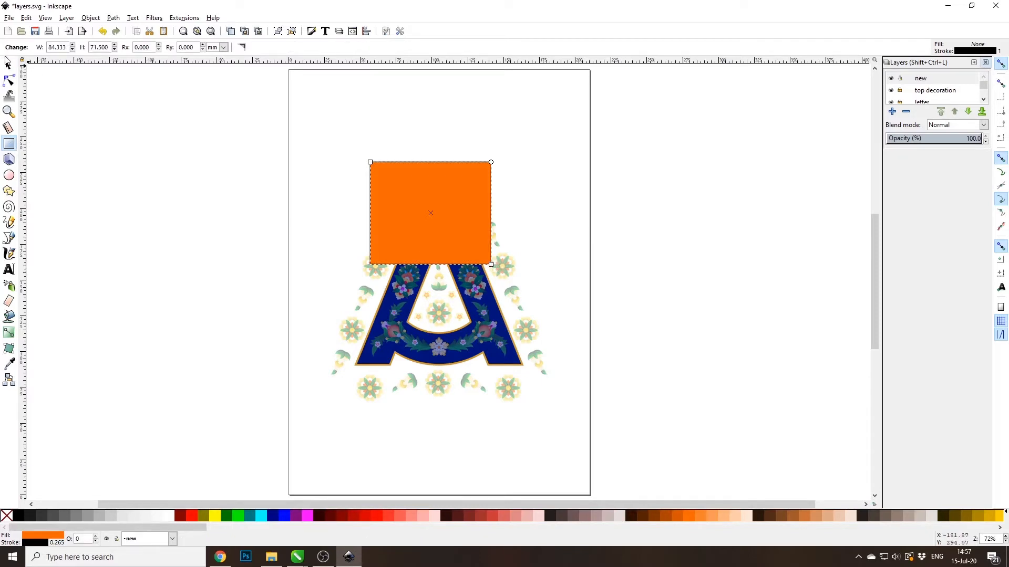
Enlarge the orange rectangle to about 186 by 209 mm so it covers the whole letter artwork.
left_click(7, 62)
left_click_drag(366, 159, 309, 134)
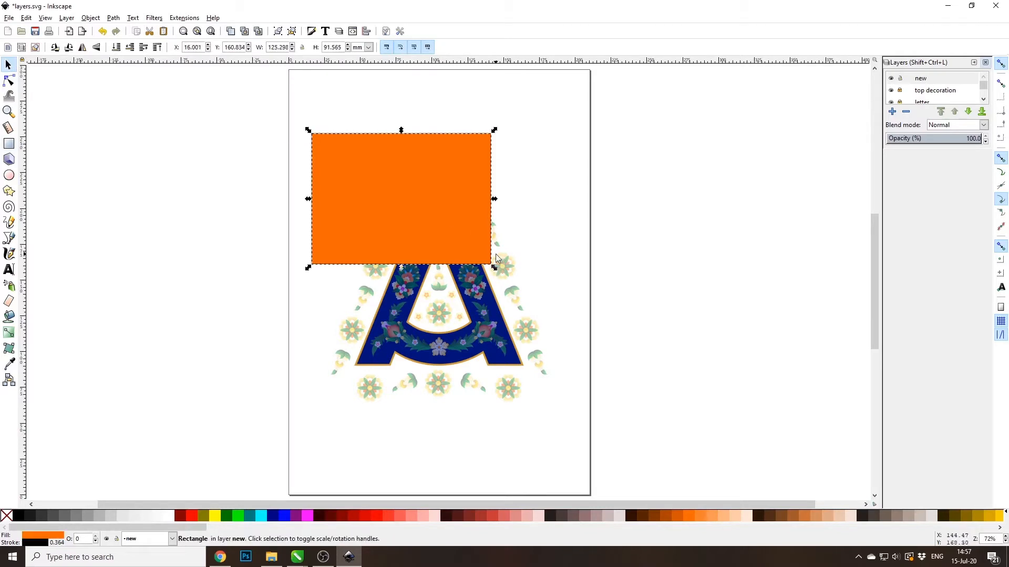
left_click_drag(493, 267, 523, 436)
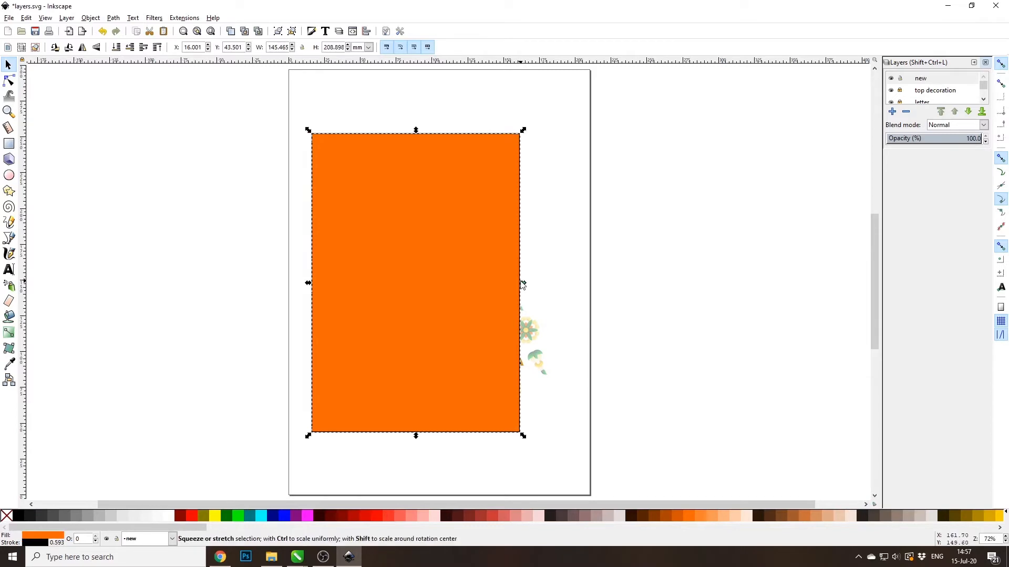
left_click_drag(523, 283, 581, 294)
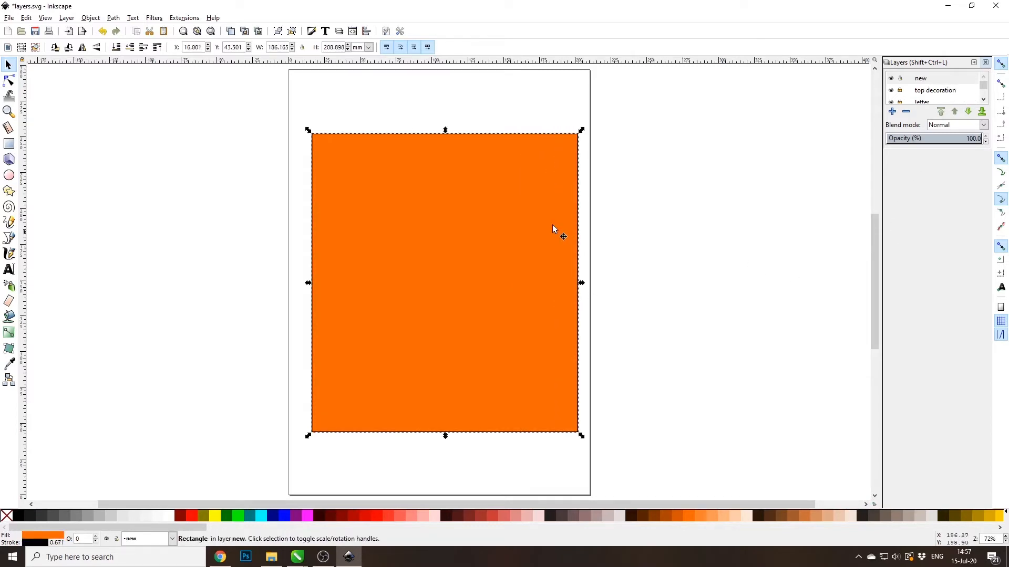
Nudge the orange rectangle to about X 14.9, Y 44.6 mm, and lower the "new" layer beneath the letter layer, just above the background.
left_click_drag(543, 221, 541, 219)
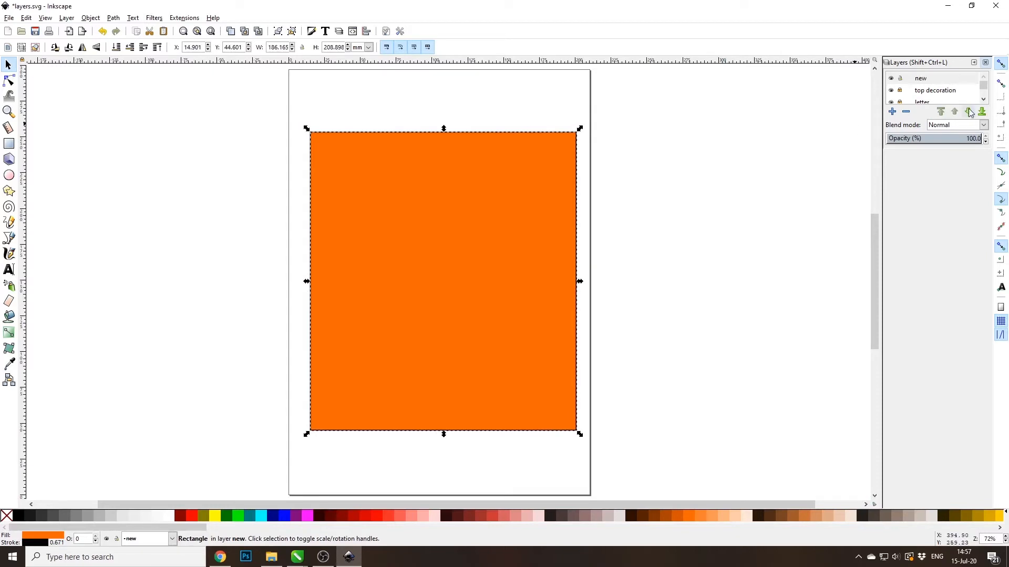
scroll(984, 94, "down", 1)
scroll(984, 94, "up", 2)
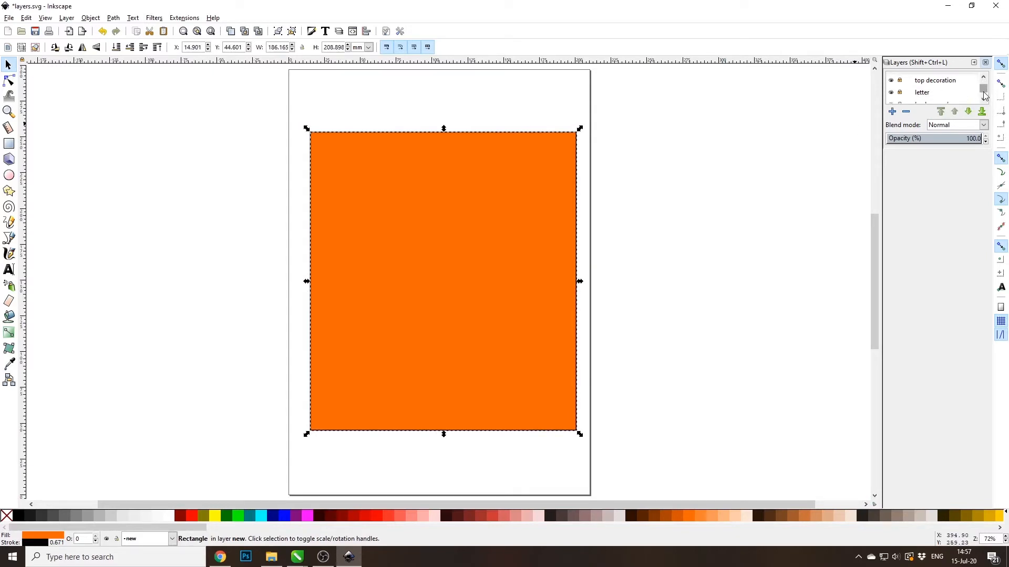
scroll(984, 91, "down", 1)
scroll(984, 90, "up", 1)
mouse_move(951, 85)
left_mouse_down()
mouse_move(954, 109)
mouse_move(950, 97)
left_mouse_up()
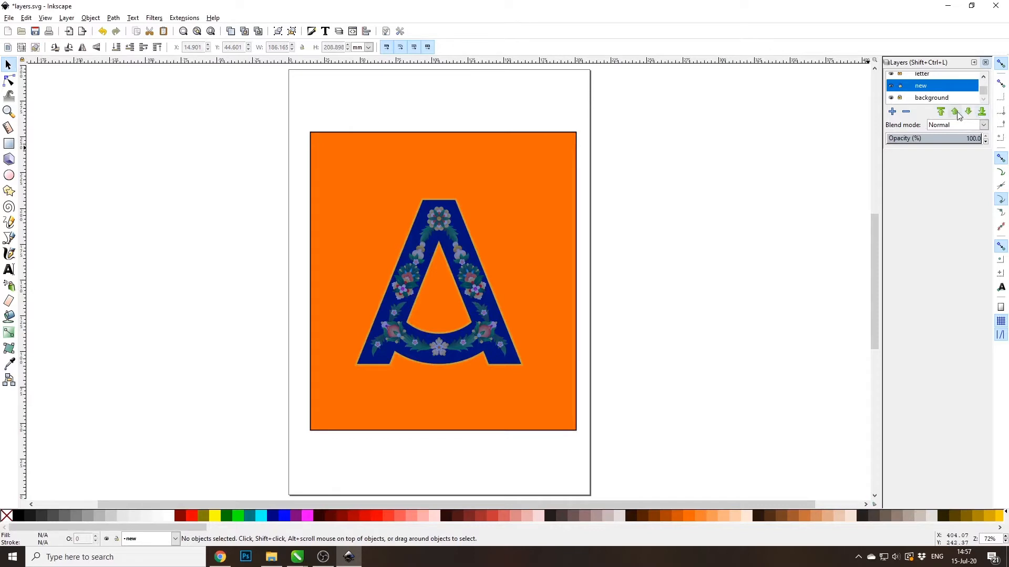
Restore the top decoration layer's opacity to 100%.
scroll(984, 89, "up", 2)
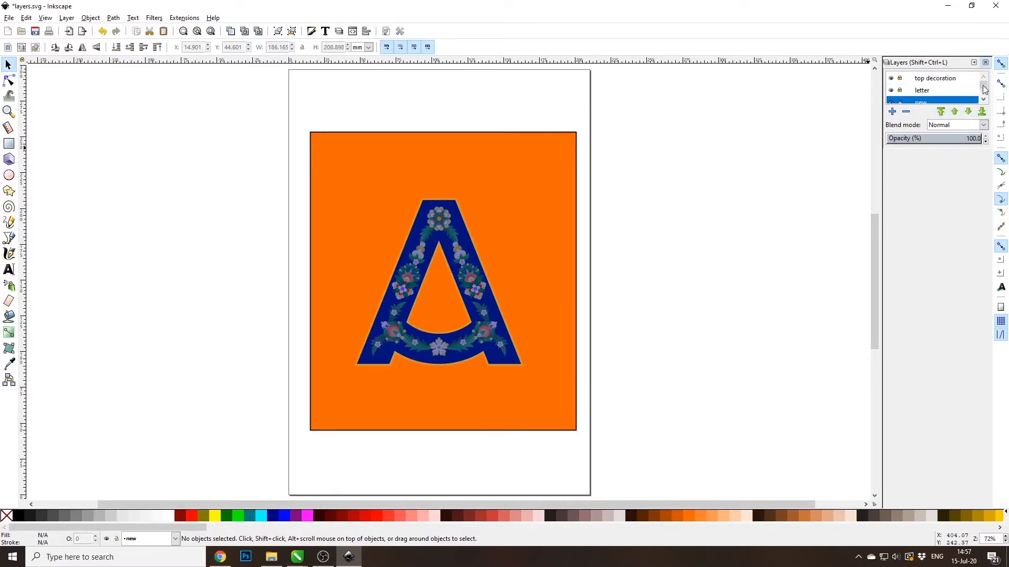
left_click(942, 83)
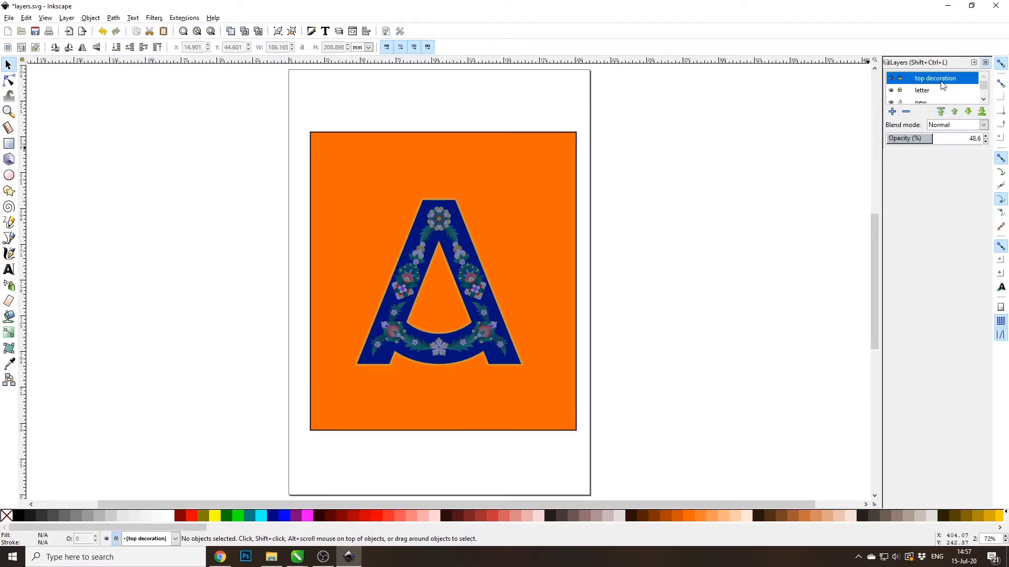
left_click(941, 138)
left_click_drag(964, 141, 988, 139)
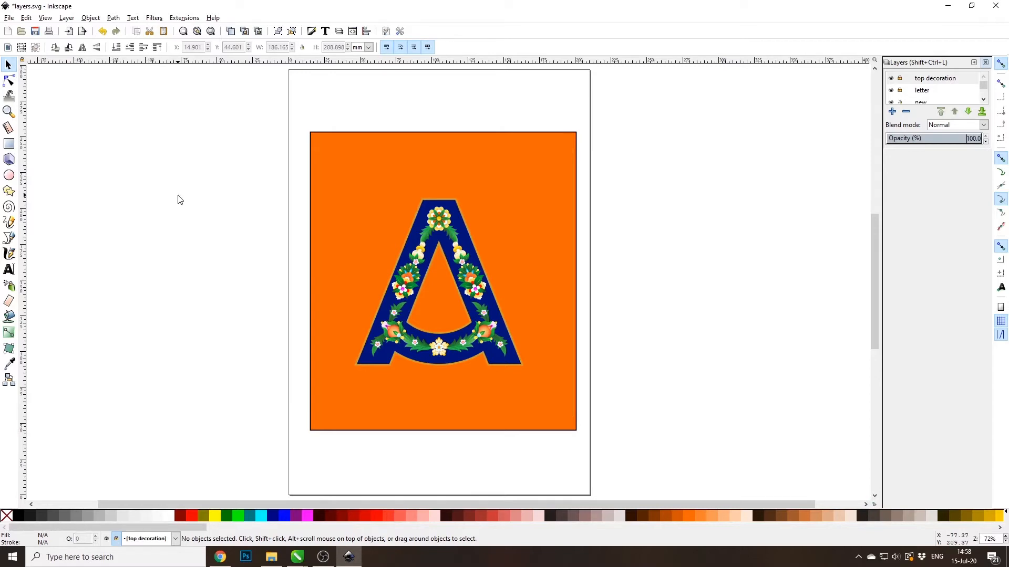
Create a new document and import the "liz" sketch photo, embedded, with DPI from file and automatic rendering mode.
left_click(8, 33)
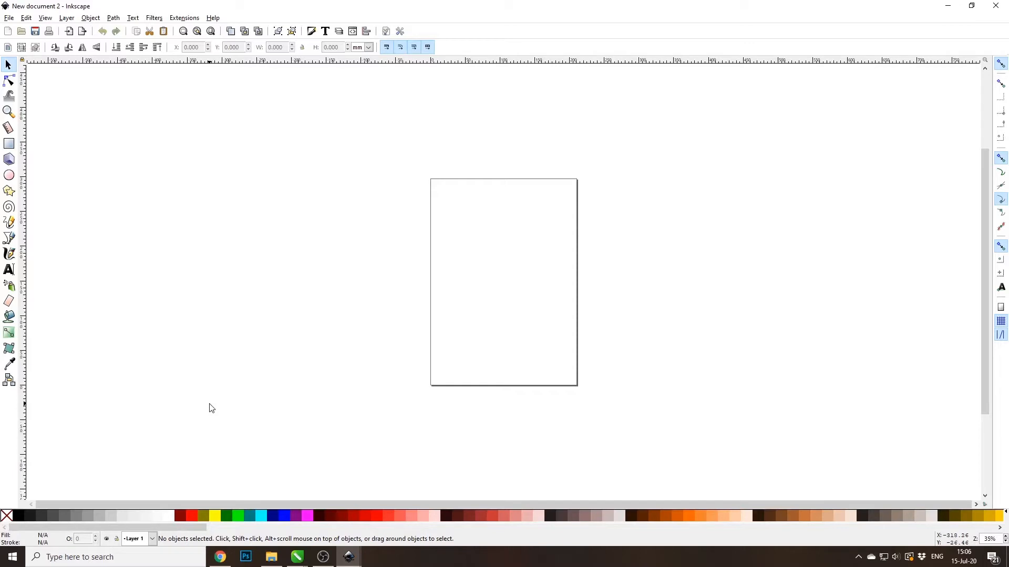
left_click(69, 32)
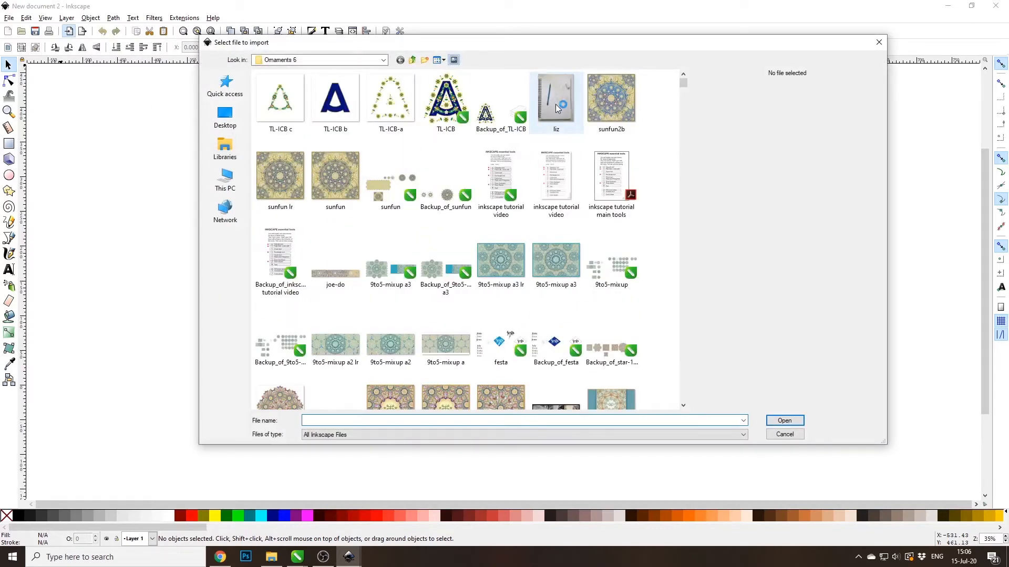
double_click(556, 104)
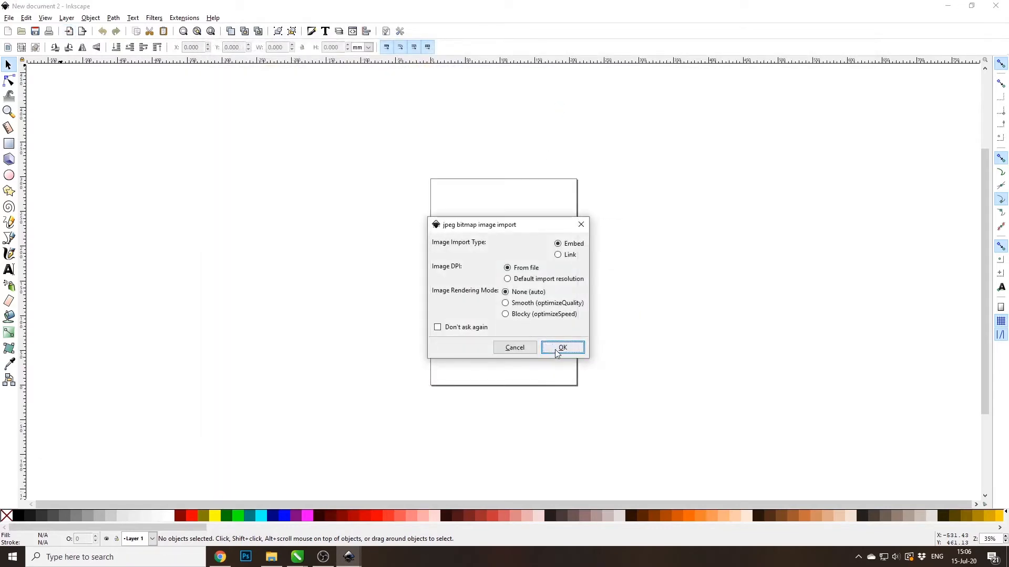
left_click(558, 351)
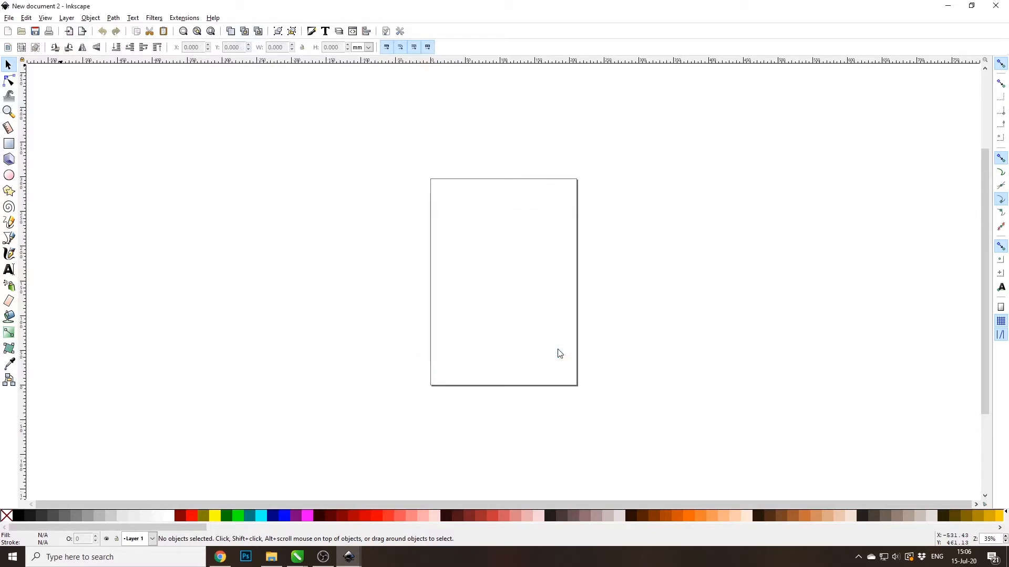
key("alt")
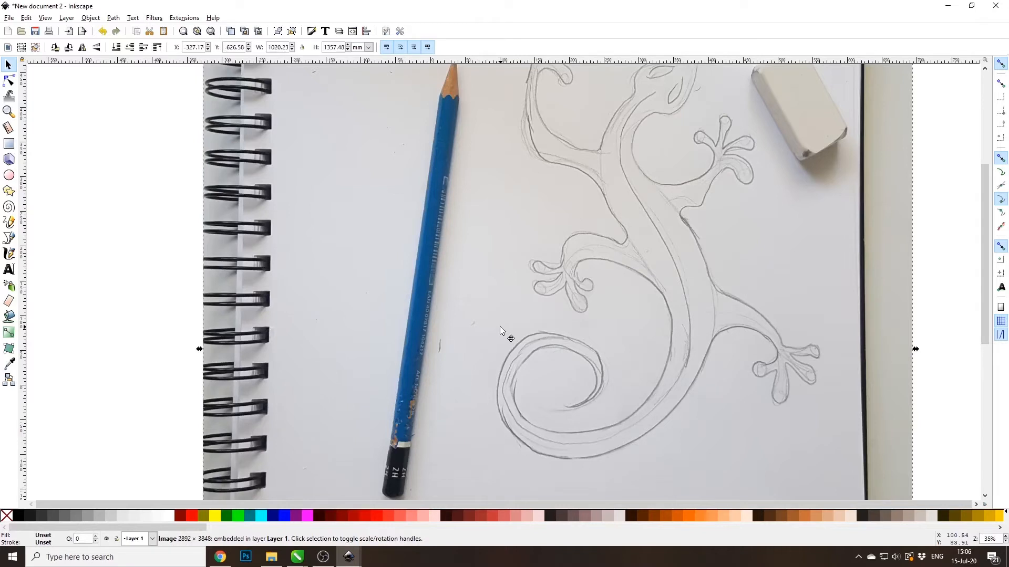
Scale the imported sketch photo down proportionally to about 197 by 262 mm so it fits the page.
scroll(510, 305, "down", 4)
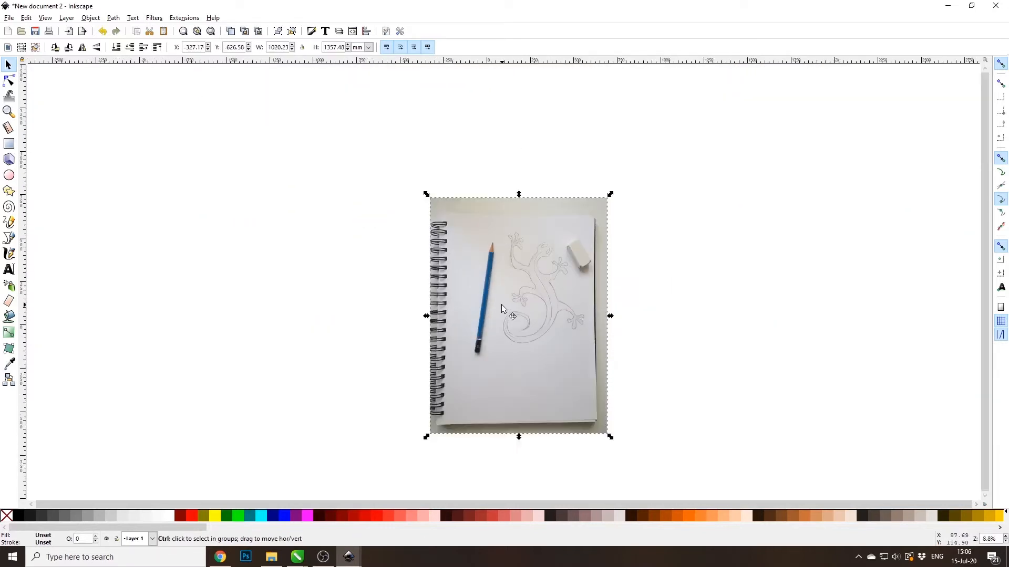
scroll(507, 307, "up", 1)
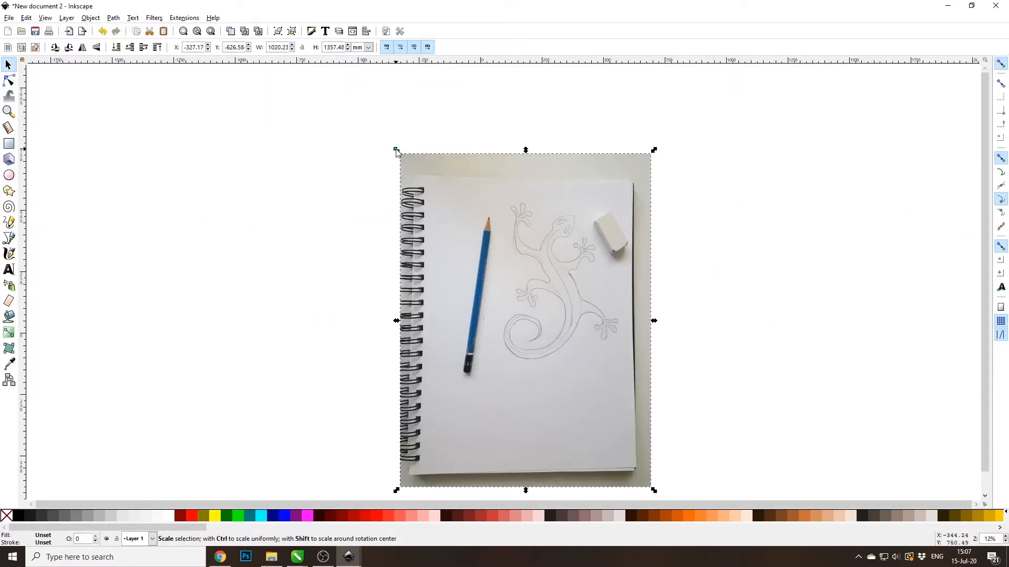
left_click_drag(396, 151, 478, 260)
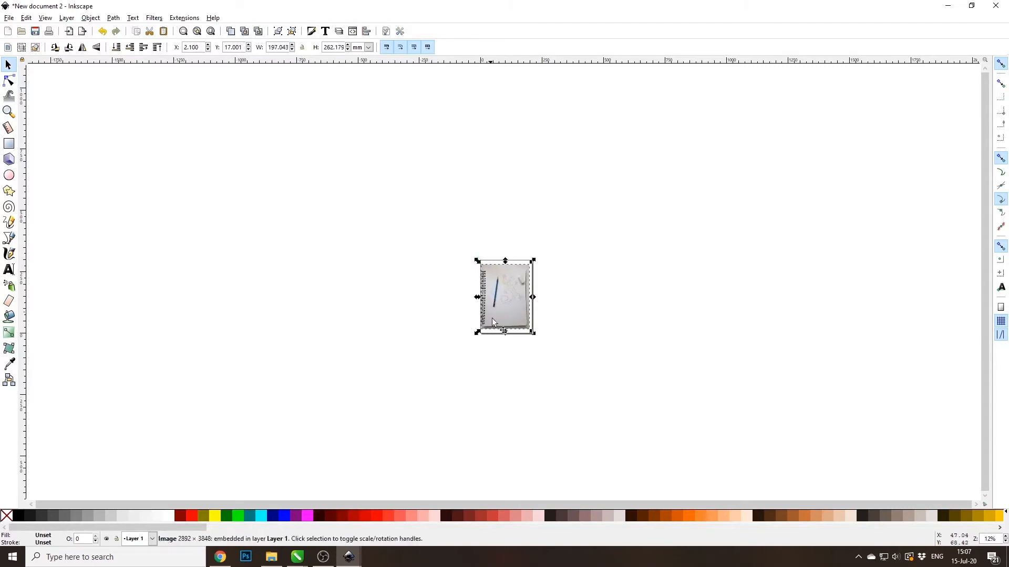
Reposition the sketch photo on the page at about X 8.7, Y 22 mm and deselect it.
scroll(475, 221, "up", 7, "ctrl")
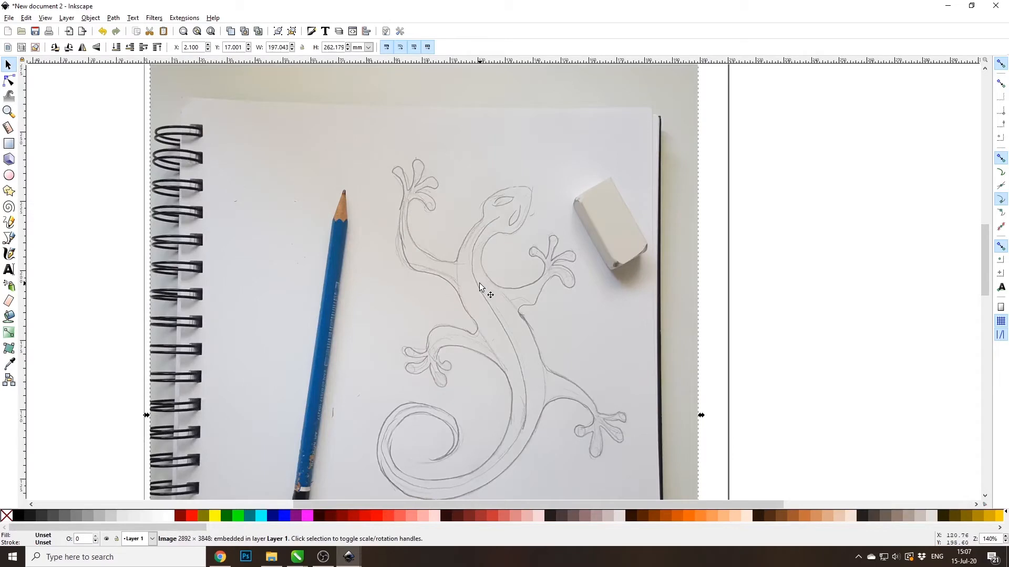
left_click_drag(491, 263, 510, 252)
scroll(503, 269, "down", 1)
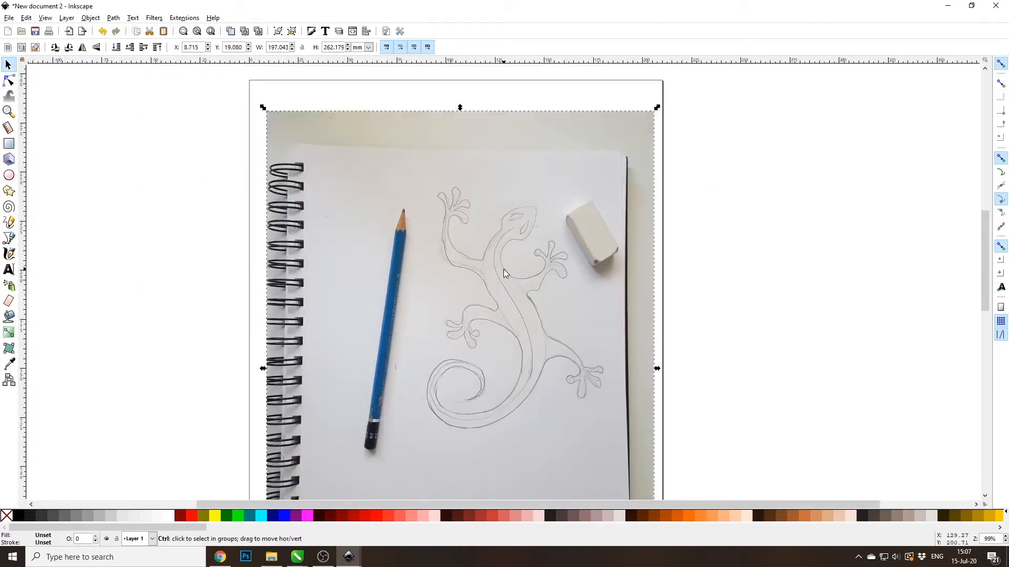
left_click_drag(501, 274, 502, 266)
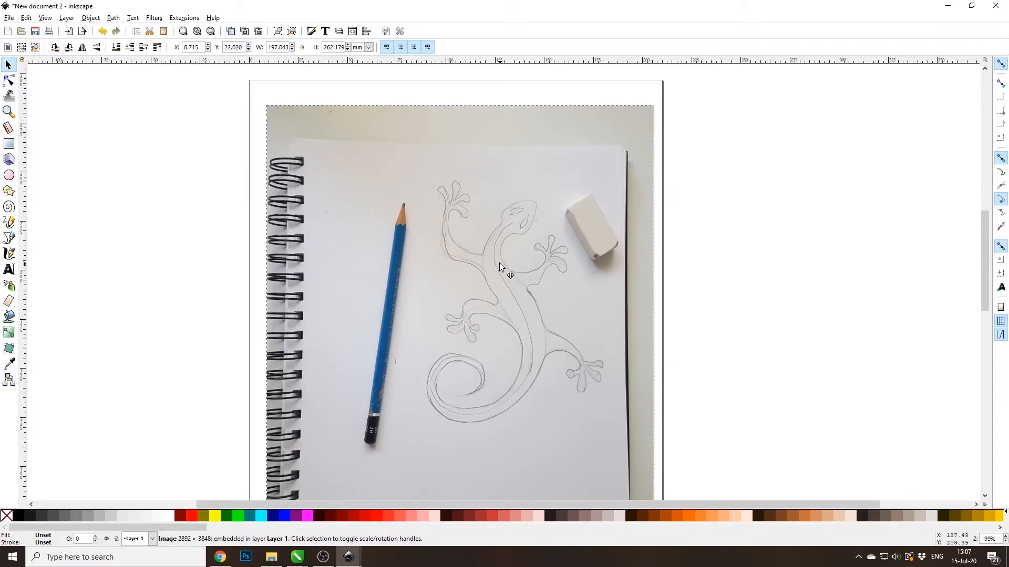
scroll(502, 268, "down", 1)
scroll(502, 270, "up", 2)
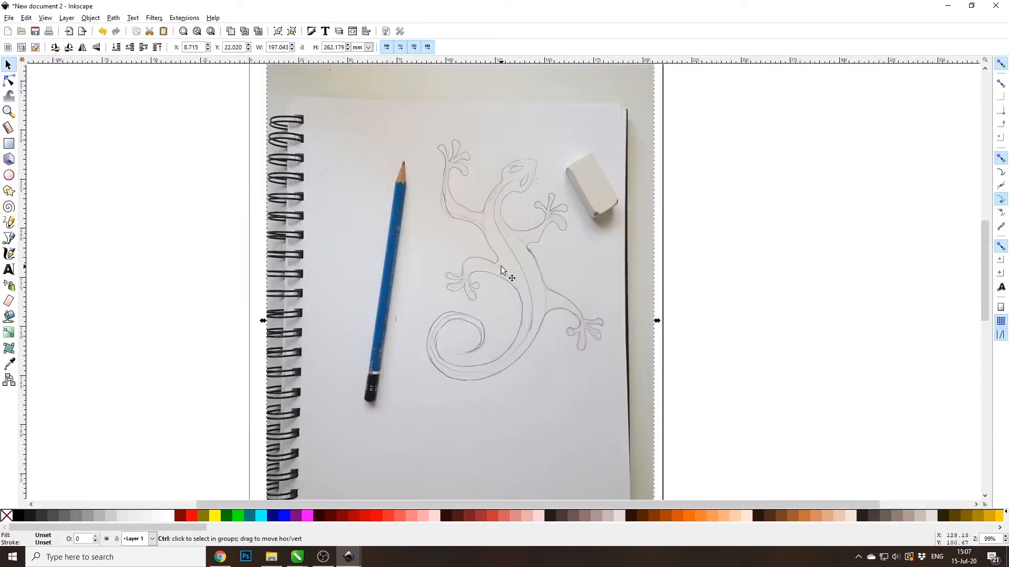
scroll(512, 212, "up", 1)
scroll(512, 212, "down", 1)
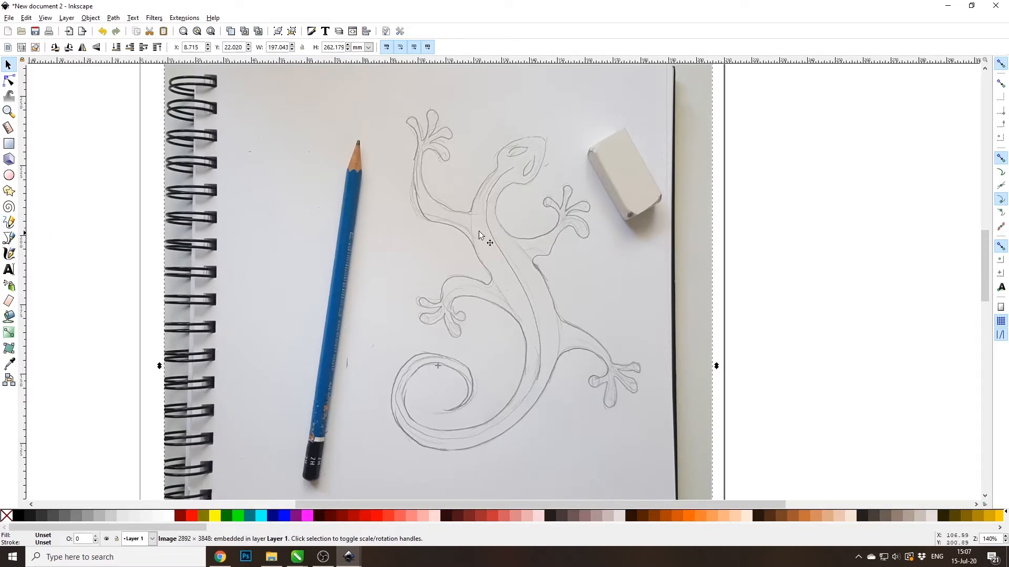
left_click(756, 228)
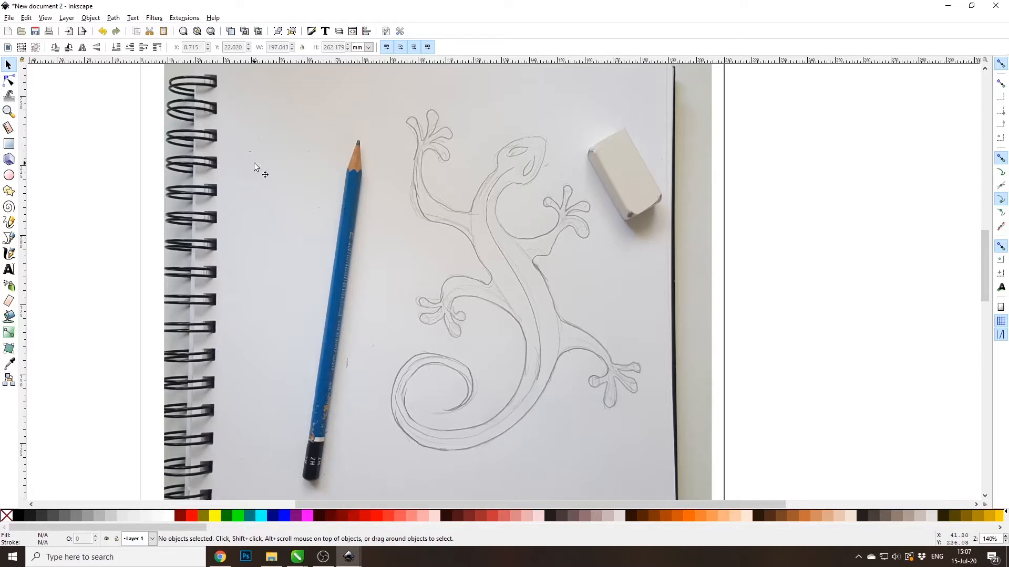
Show the document's layers and add a layer named "liz" above Layer 1.
left_click(339, 33)
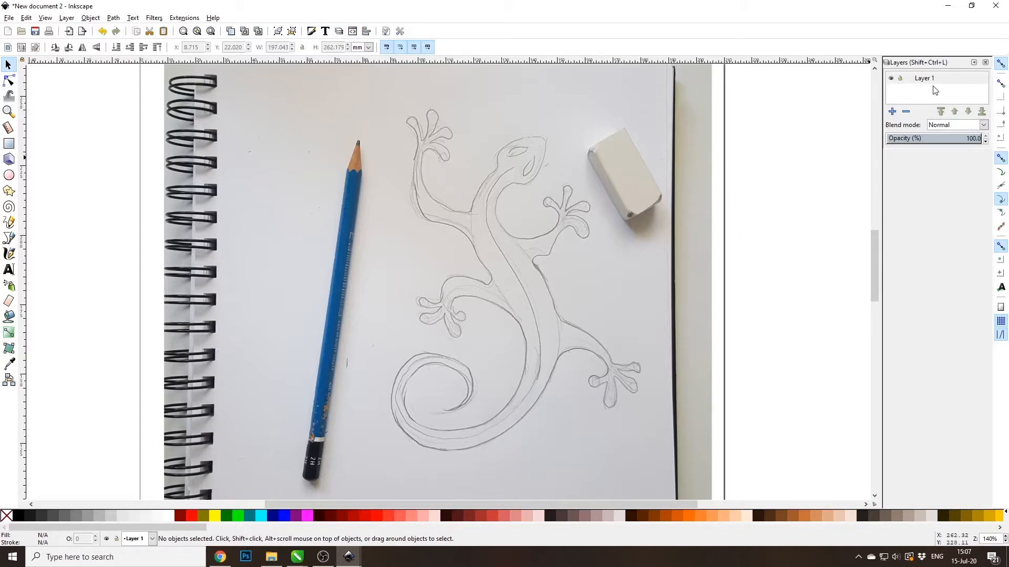
left_click(892, 112)
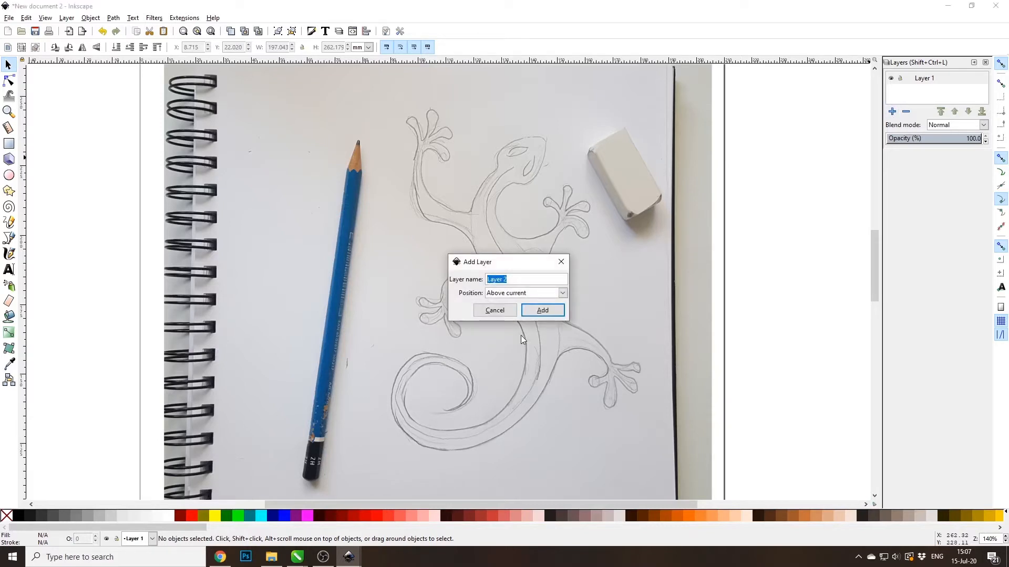
type("liz")
left_click(544, 311)
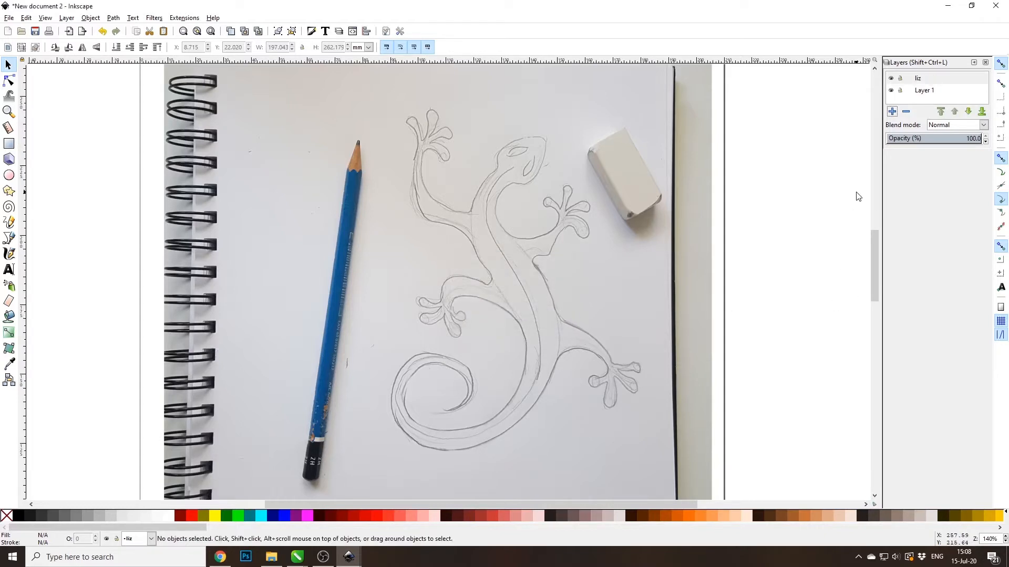
Fade Layer 1 to 40.9% opacity and lock it, making the liz layer current.
left_click(922, 93)
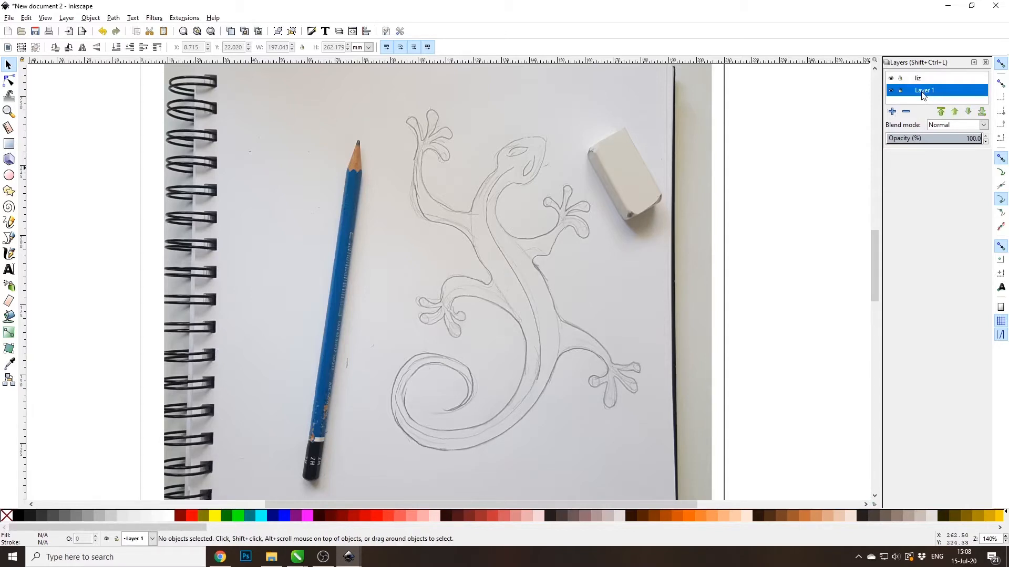
left_click(939, 139)
left_click_drag(934, 139, 925, 138)
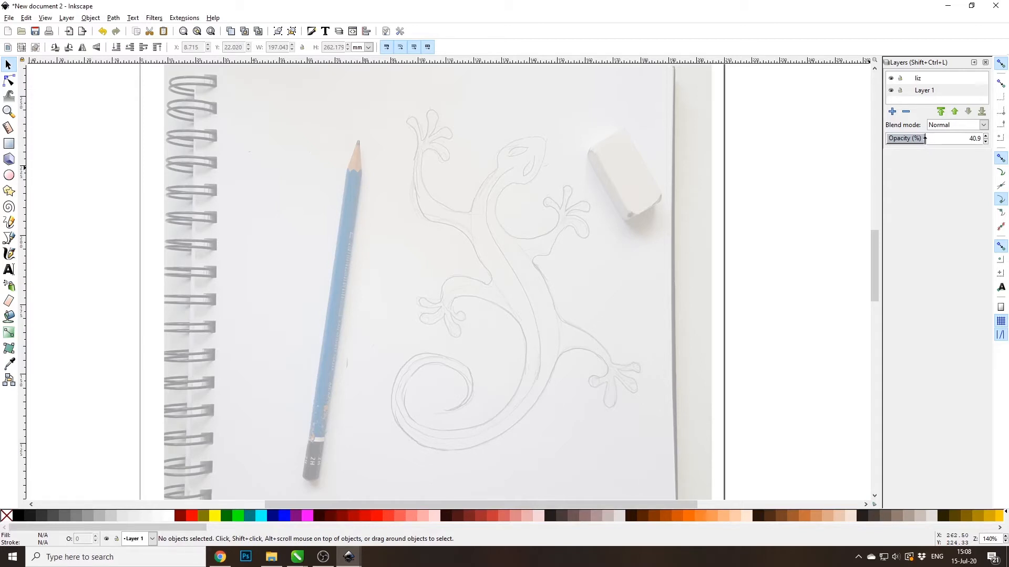
left_click(928, 83)
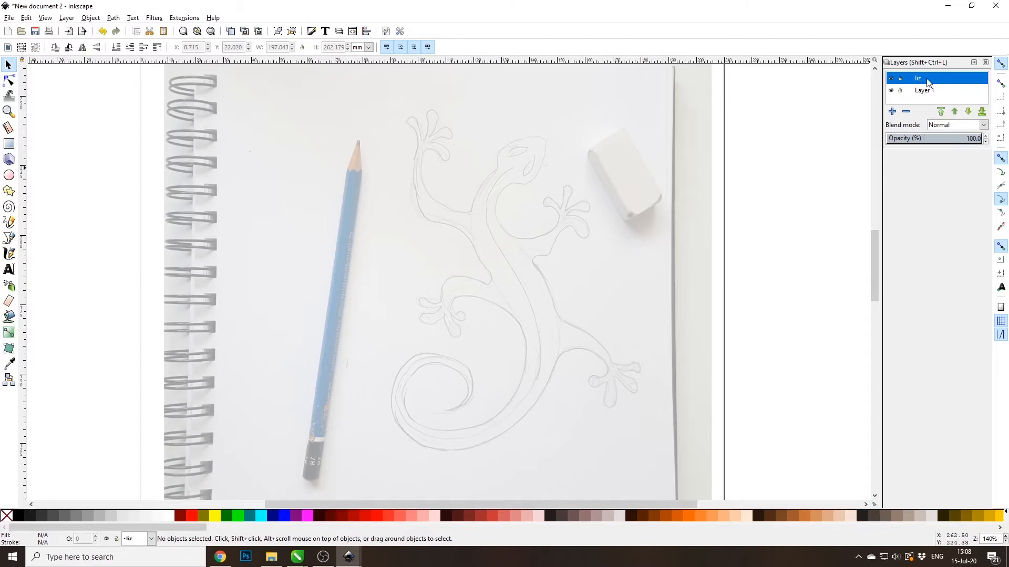
left_click(901, 92)
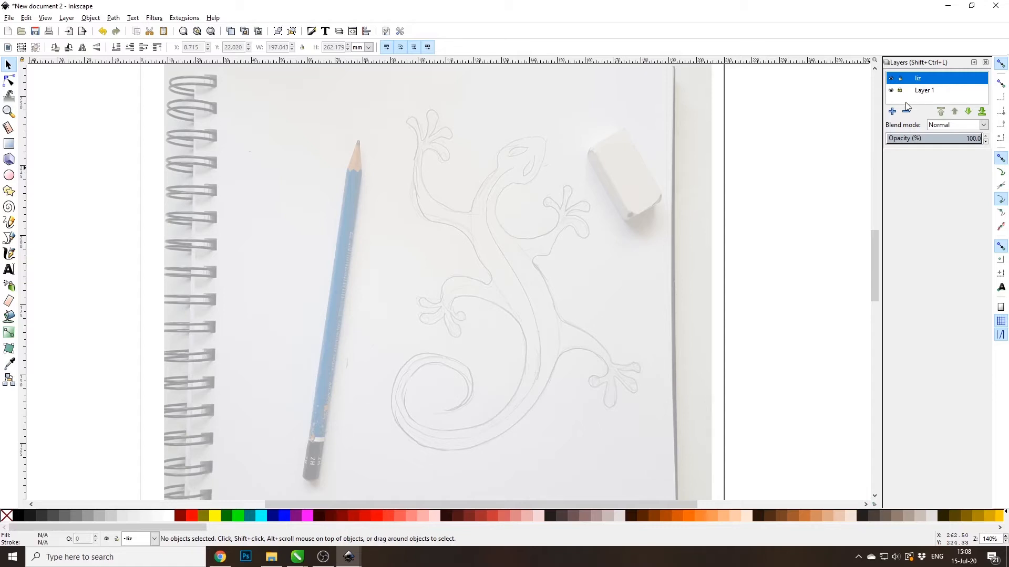
Test the lock on Layer 1 by trying to select and move the sketch photo.
left_click(664, 163)
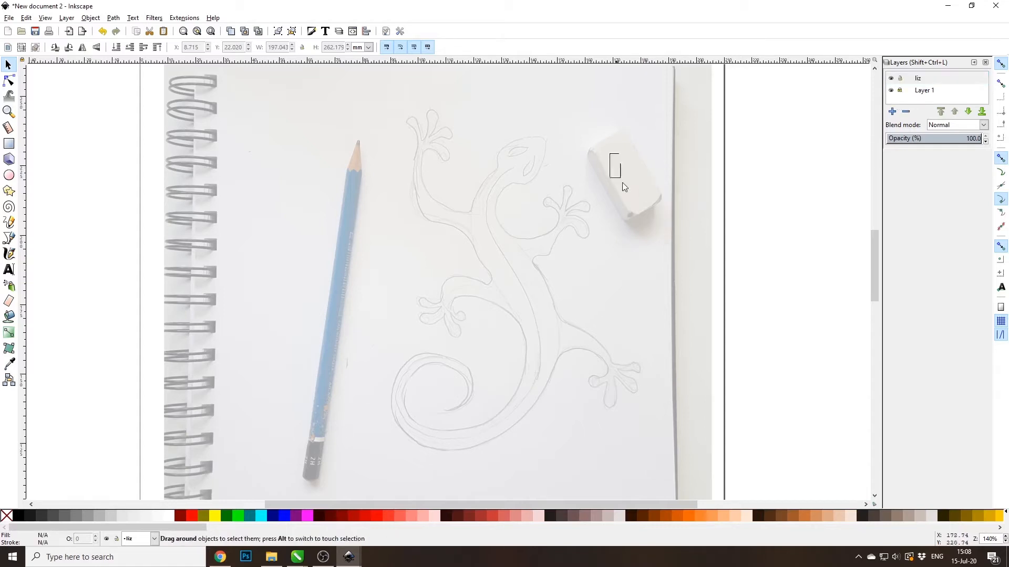
left_click_drag(517, 196, 607, 309)
left_click_drag(485, 230, 572, 367)
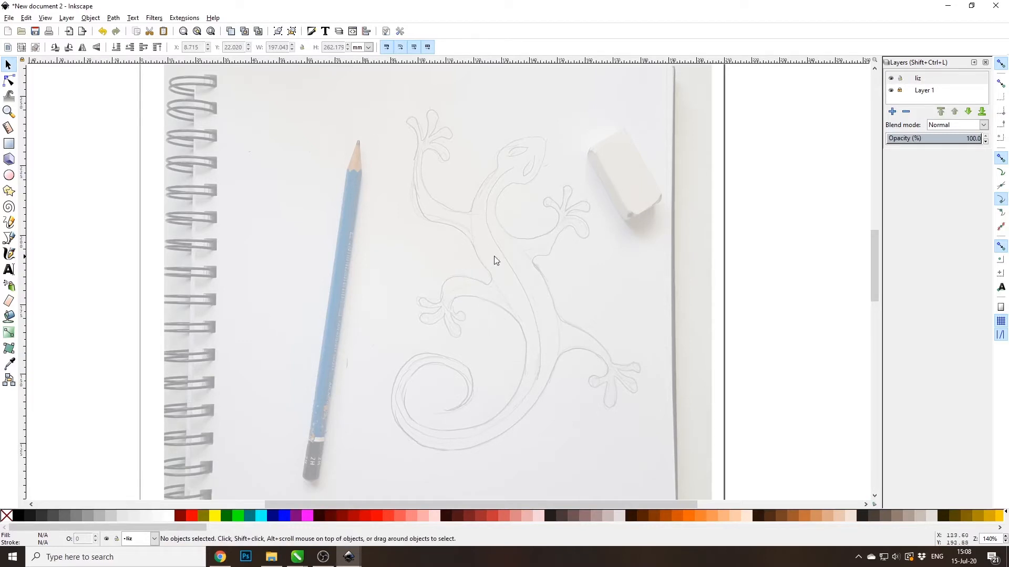
left_click_drag(482, 222, 560, 284)
Start a path with the Pen tool at the lizard's snout tip and trace the eraser-facing edge of the head to the throat.
left_click(9, 238)
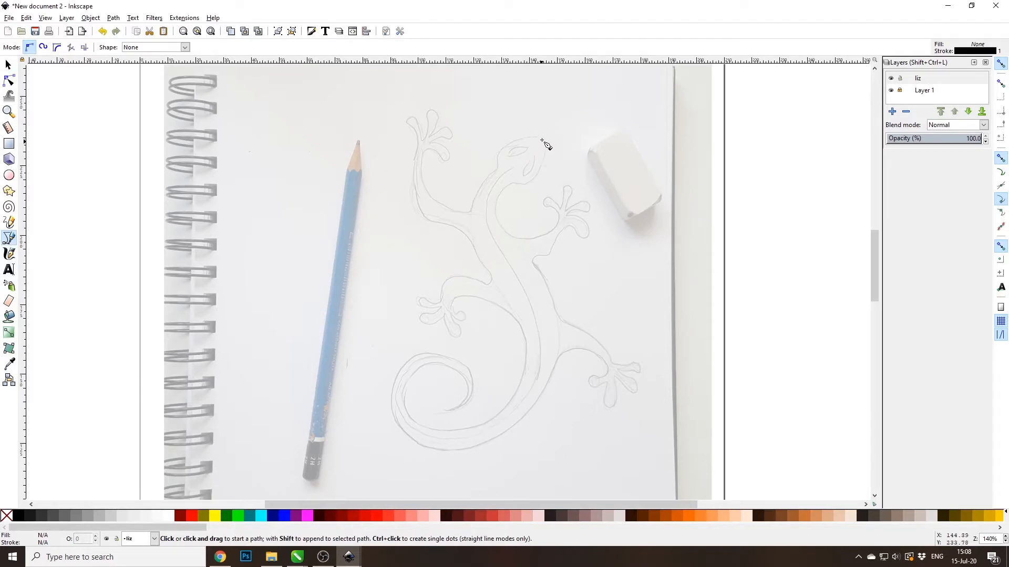
scroll(551, 145, "up", 2)
scroll(551, 145, "up", 1)
scroll(549, 149, "down", 4)
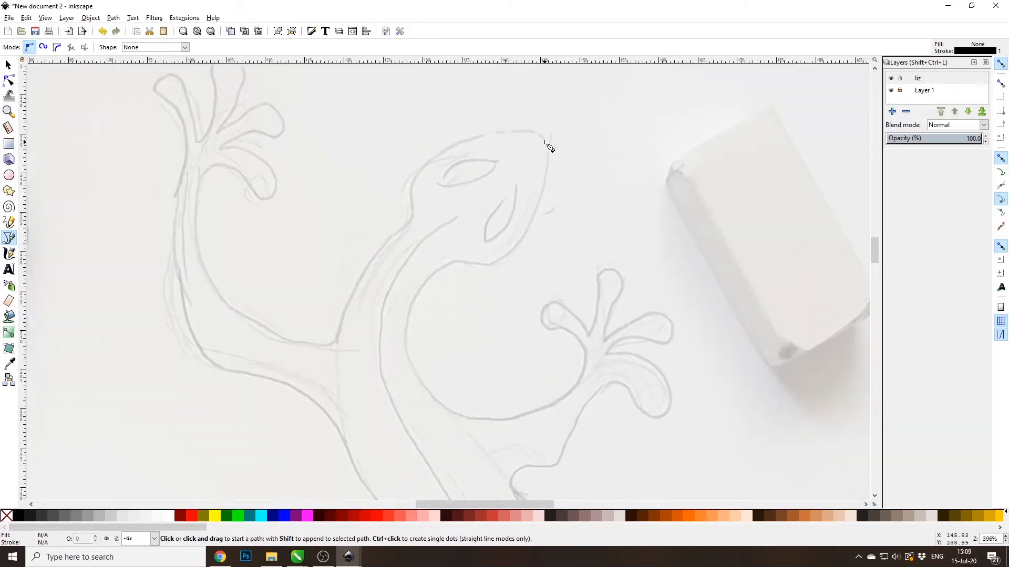
scroll(549, 152, "up", 1)
scroll(547, 153, "down", 1)
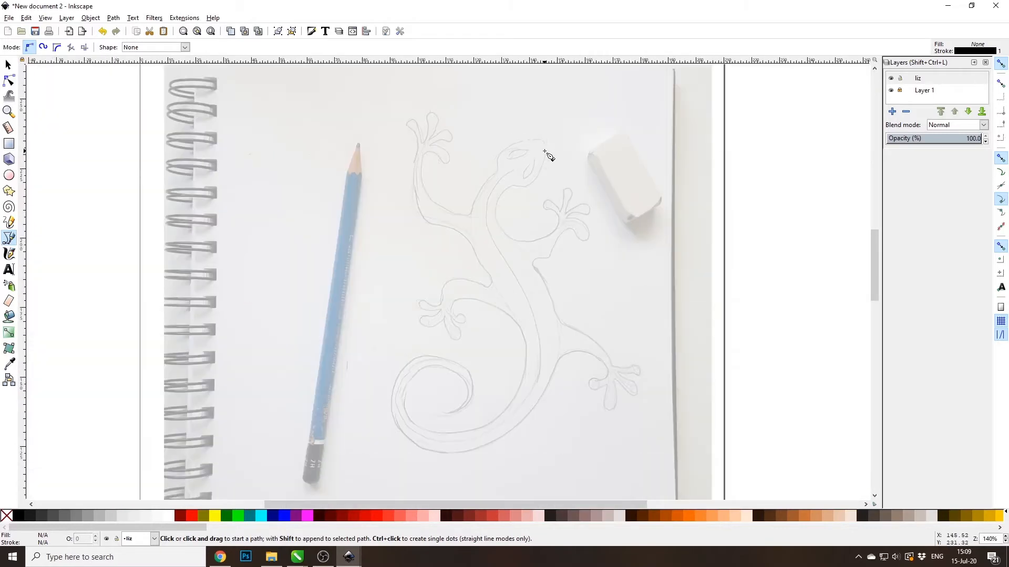
scroll(547, 153, "up", 4)
scroll(548, 166, "down", 3)
scroll(547, 167, "up", 1)
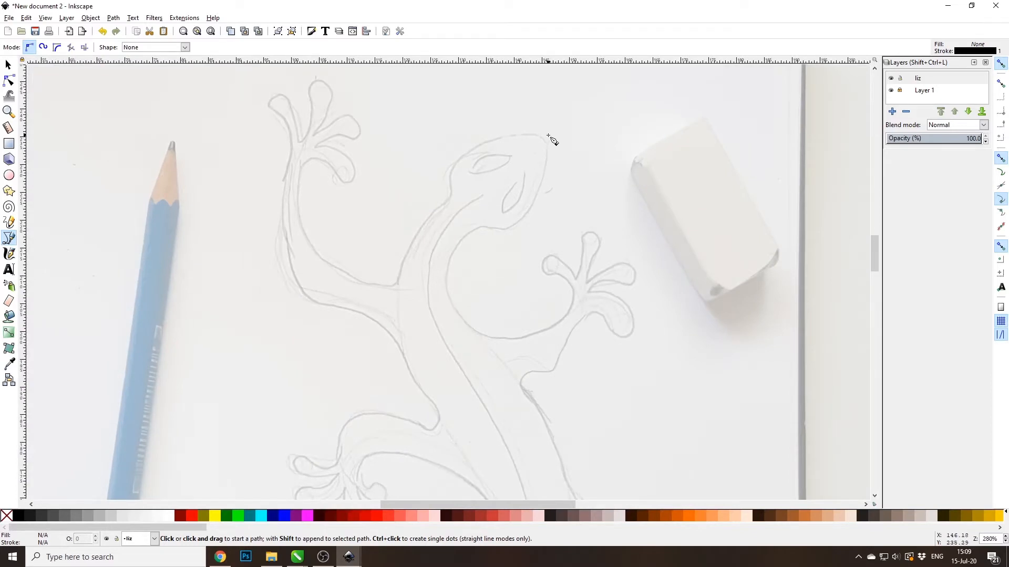
left_click(548, 135)
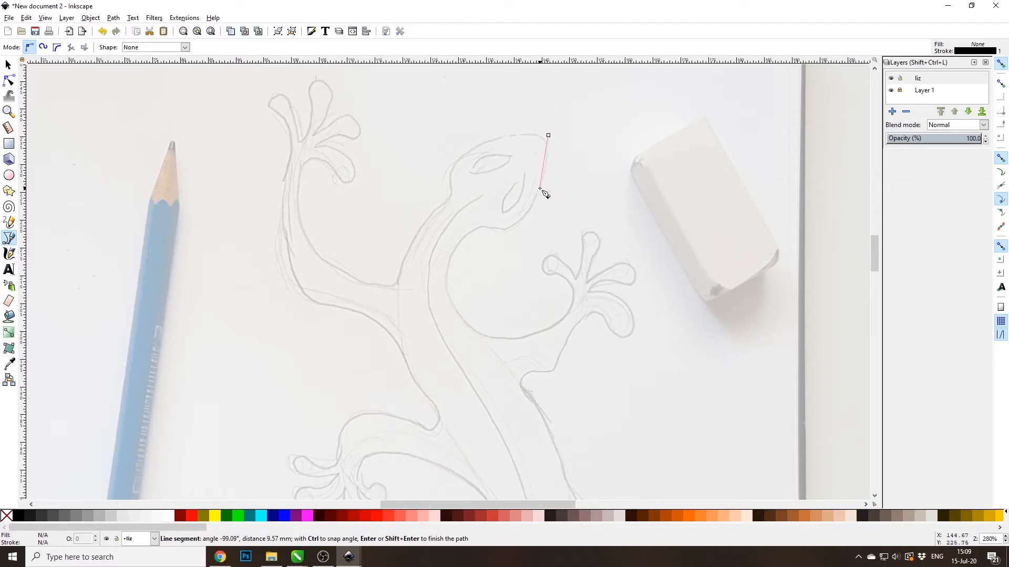
left_click_drag(539, 190, 534, 201)
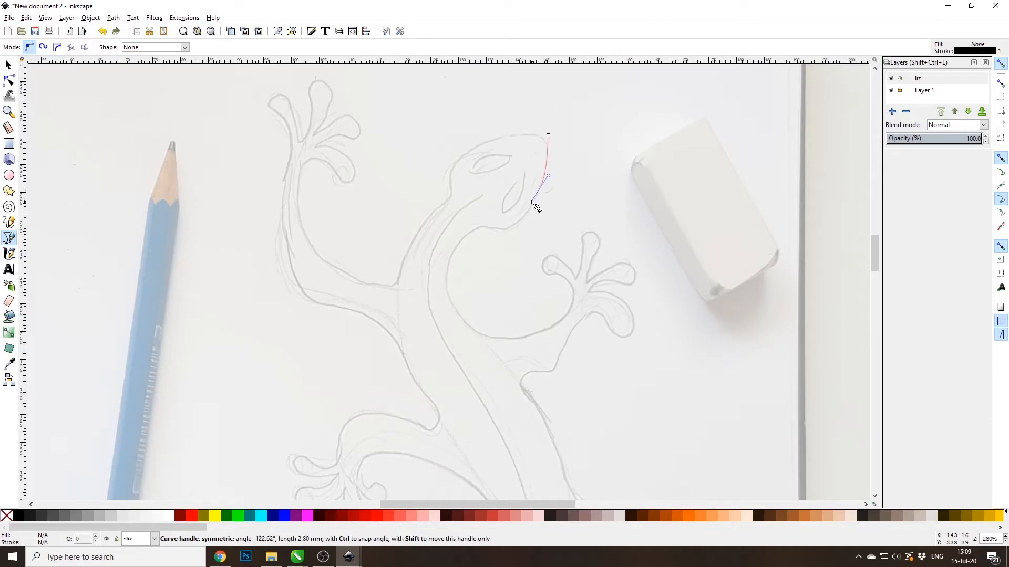
left_click_drag(532, 202, 497, 234)
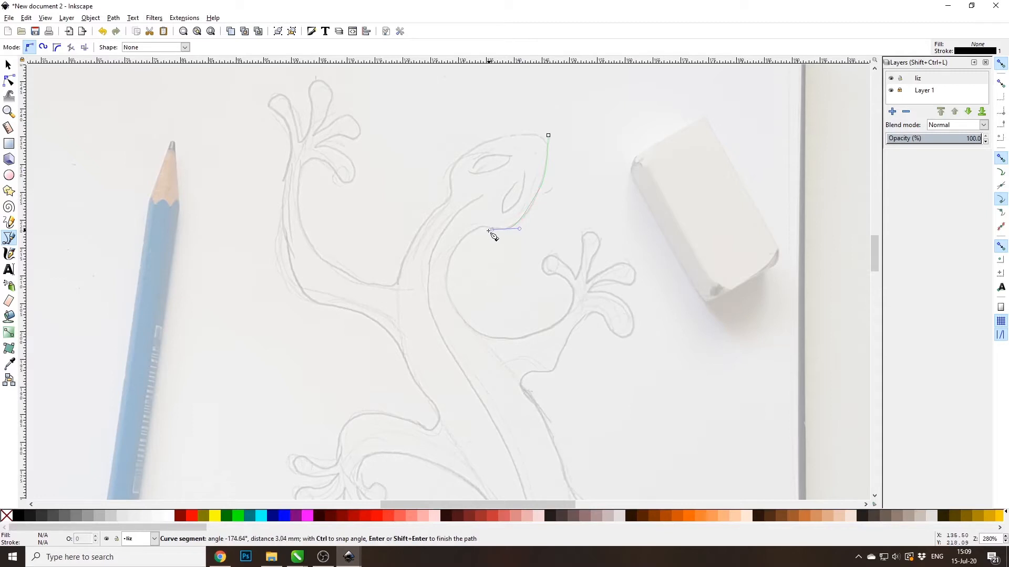
Continue the path around the neck curve and along the body's outer edge, skipping the front leg.
scroll(479, 230, "up", 3)
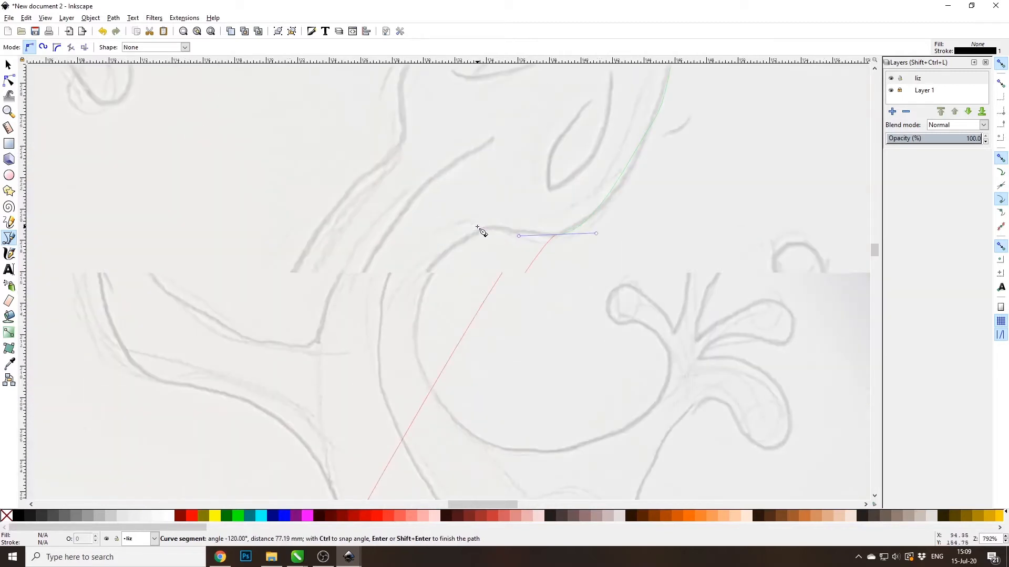
left_click_drag(482, 231, 463, 240)
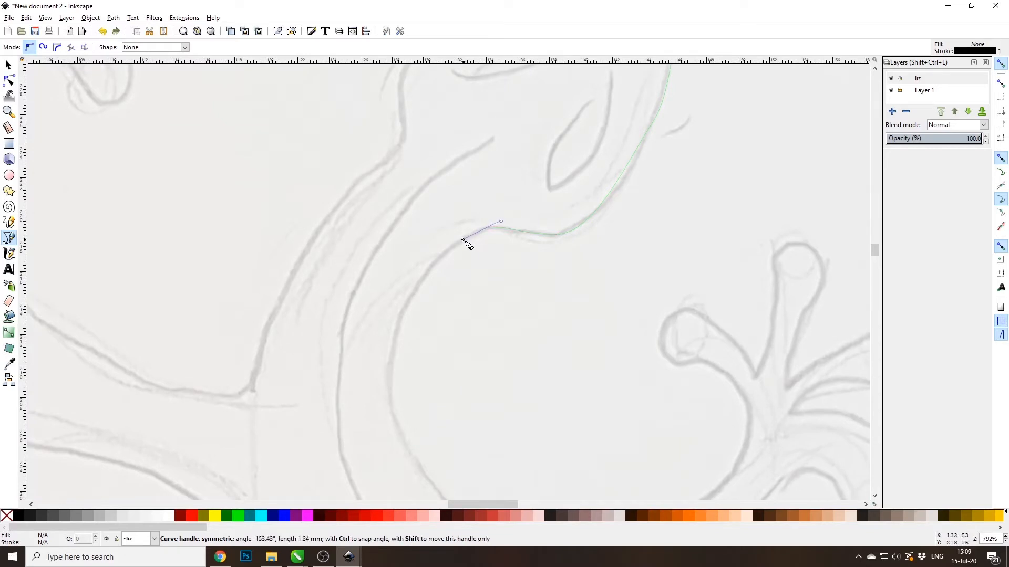
left_click_drag(389, 383, 399, 477)
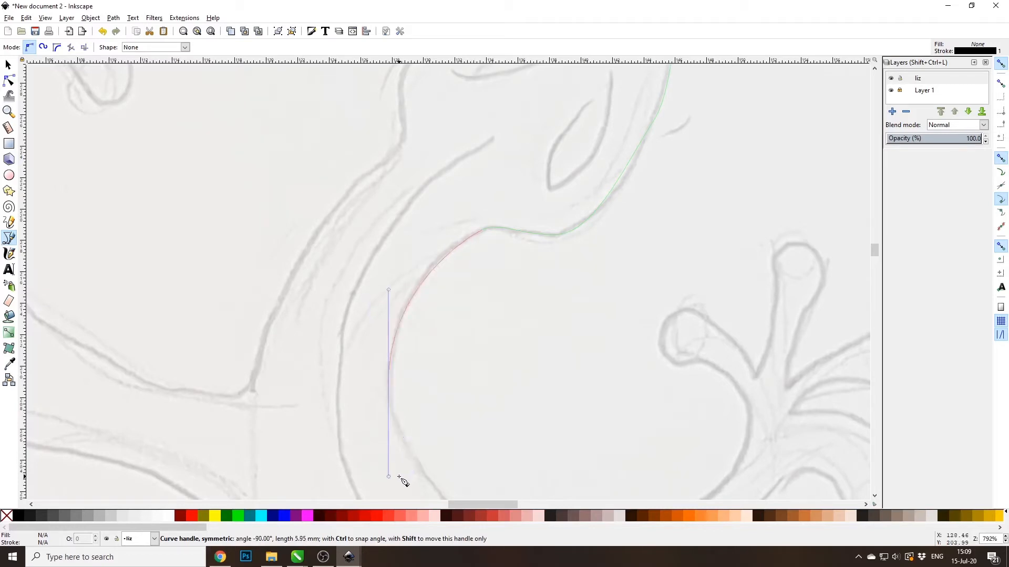
left_click_drag(399, 477, 397, 476)
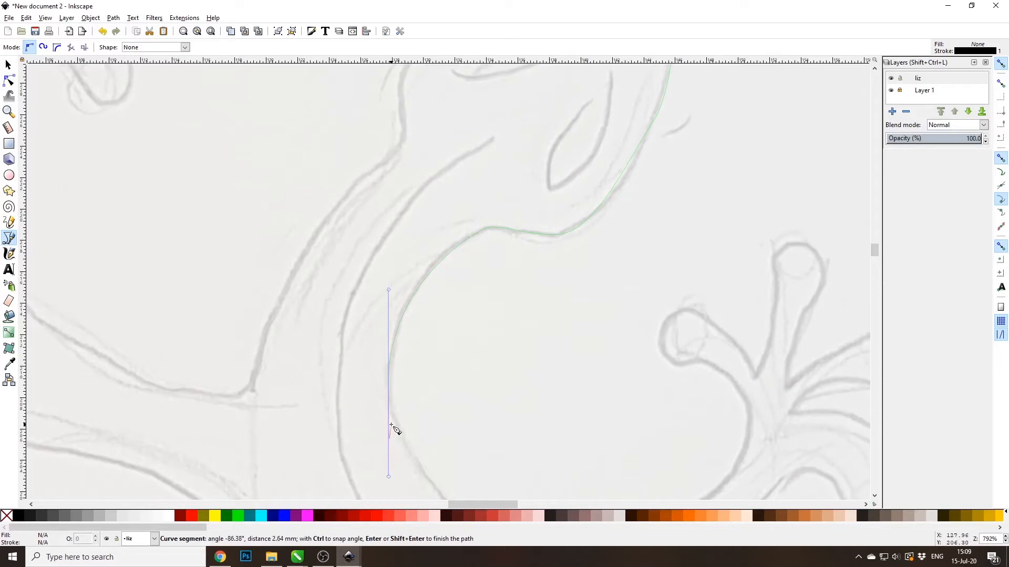
scroll(394, 423, "down", 6)
scroll(427, 451, "up", 3)
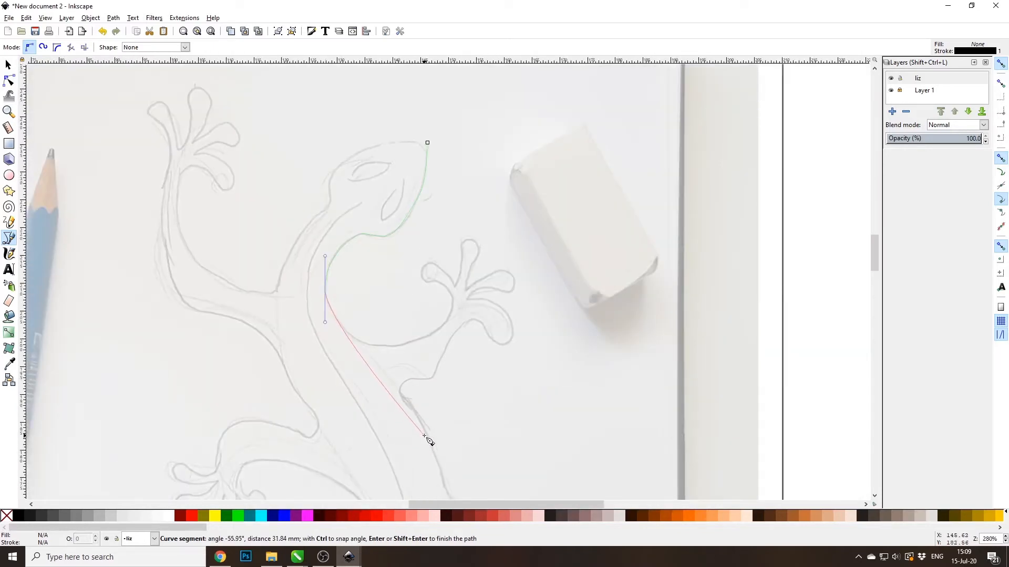
left_click_drag(408, 386, 443, 475)
scroll(442, 456, "down", 5)
scroll(447, 495, "up", 5)
scroll(429, 463, "down", 5)
scroll(361, 477, "up", 4)
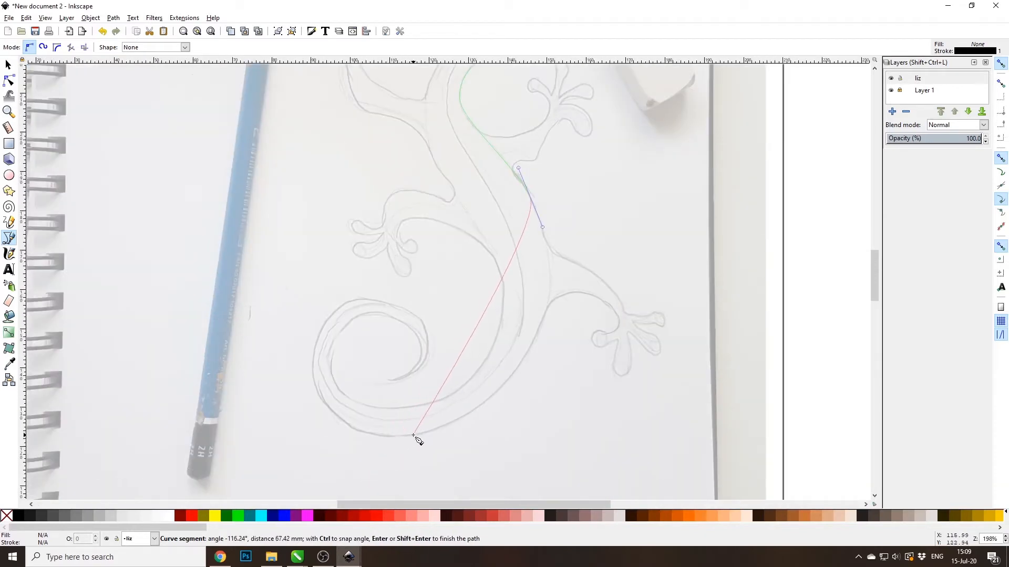
mouse_move(406, 437)
left_mouse_down()
mouse_move(304, 435)
mouse_move(261, 441)
mouse_move(246, 457)
mouse_move(236, 445)
mouse_move(239, 474)
mouse_move(209, 489)
left_mouse_up()
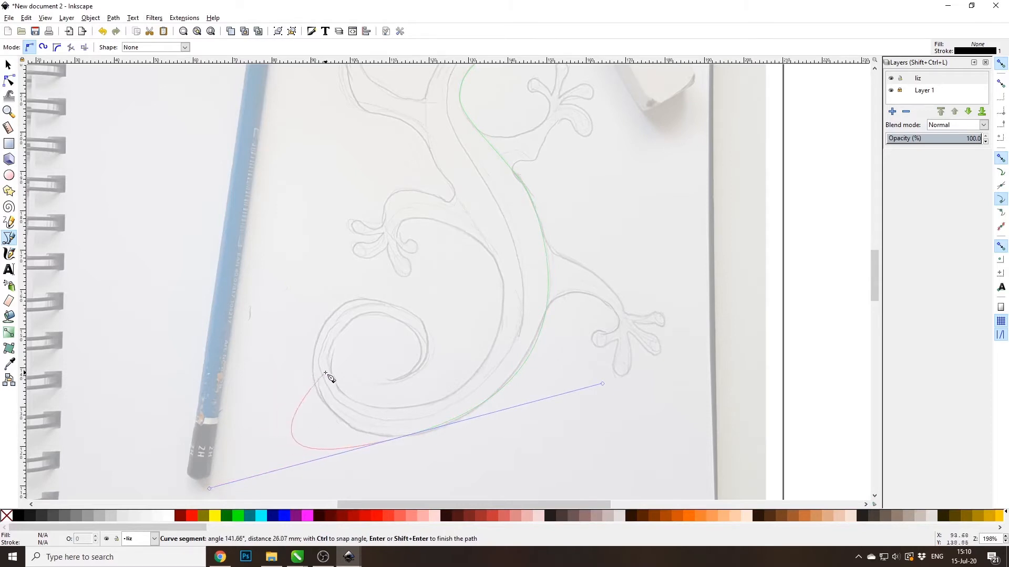
left_click_drag(346, 303, 415, 300)
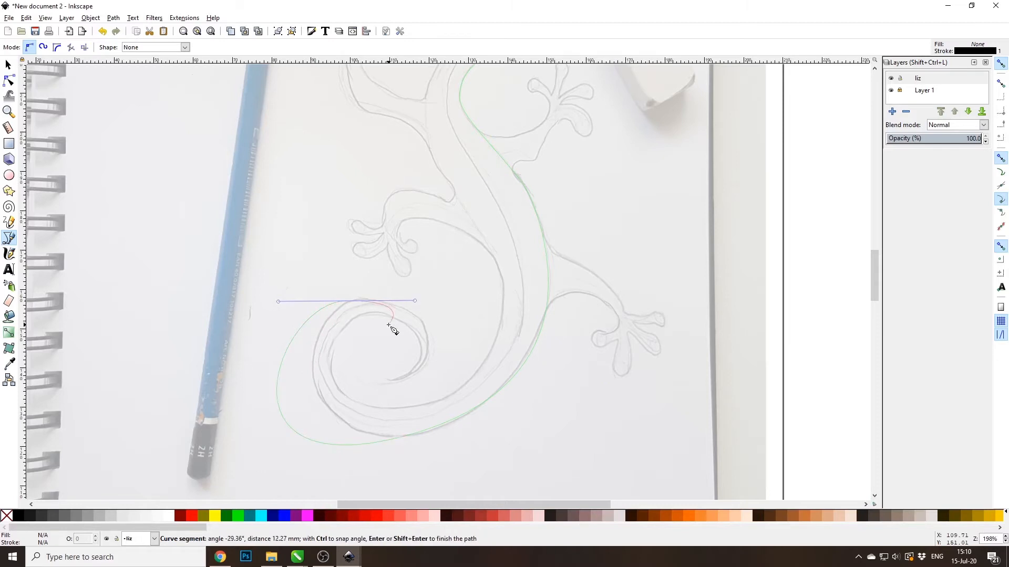
key("BackSpace")
key("BackSpace")
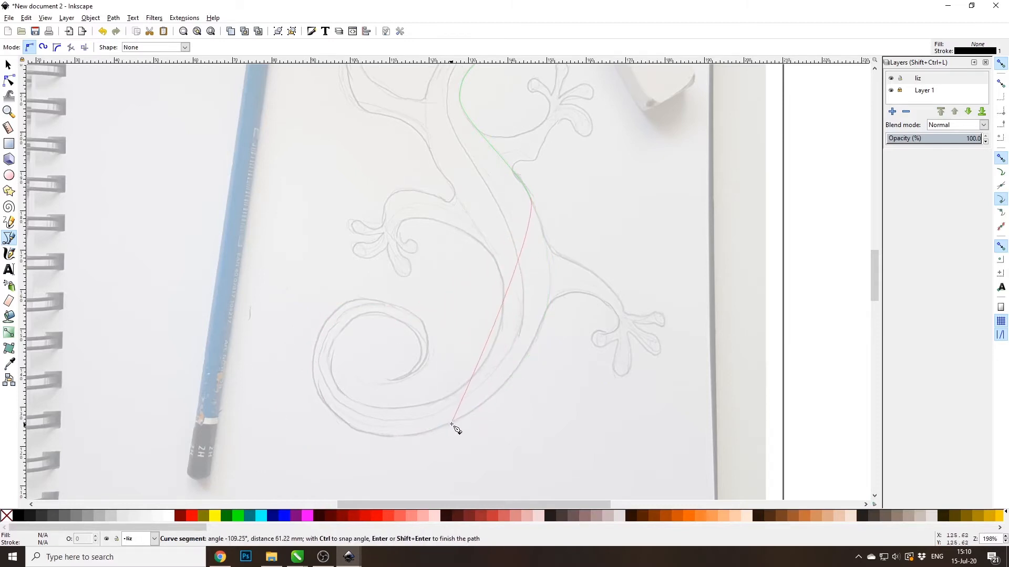
Trace the outer edge of the lower body and curled tail up to the tail tip and finish the open path.
left_click_drag(488, 401, 390, 467)
left_click(343, 423)
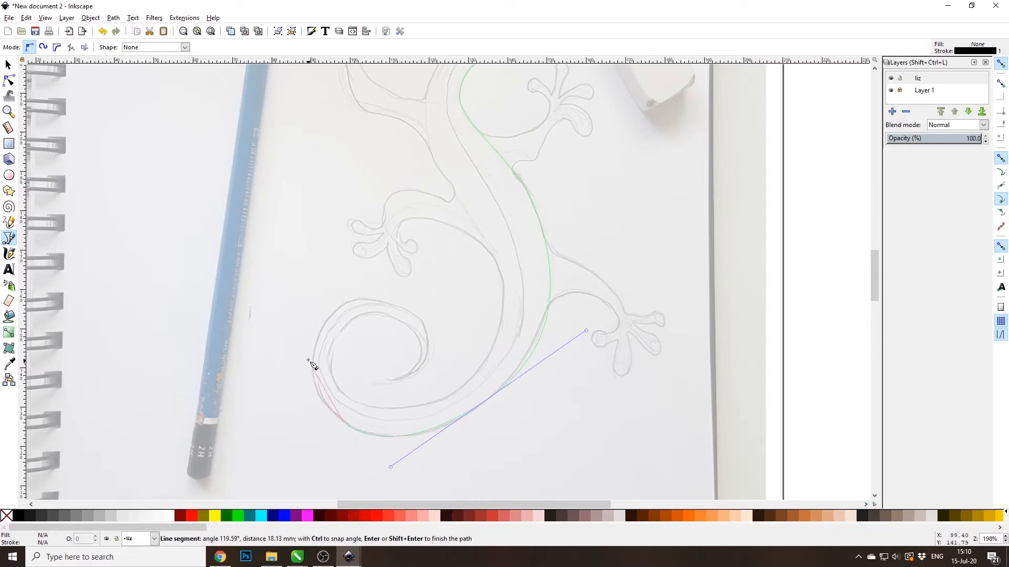
left_click_drag(314, 347, 320, 303)
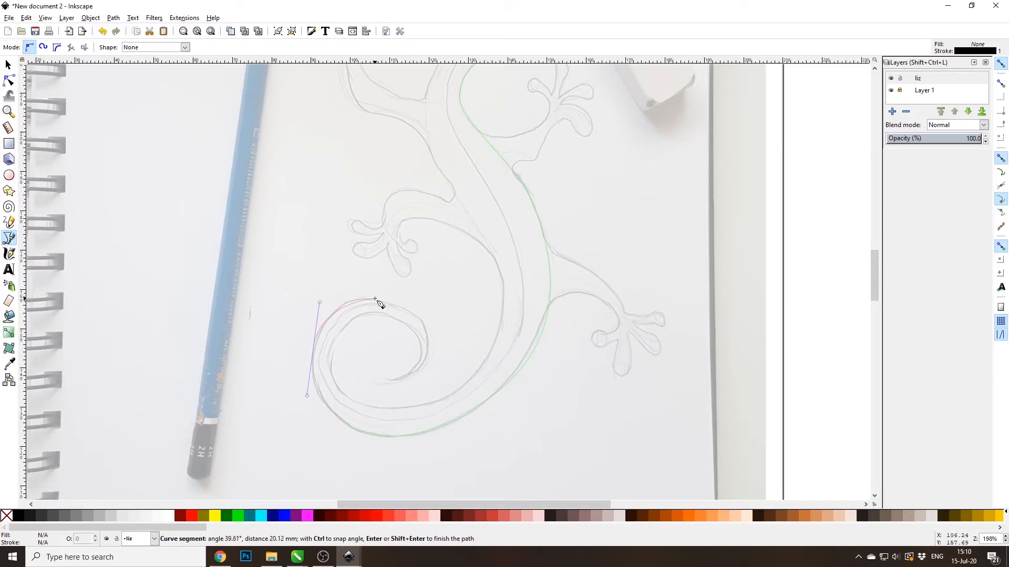
left_click(374, 300)
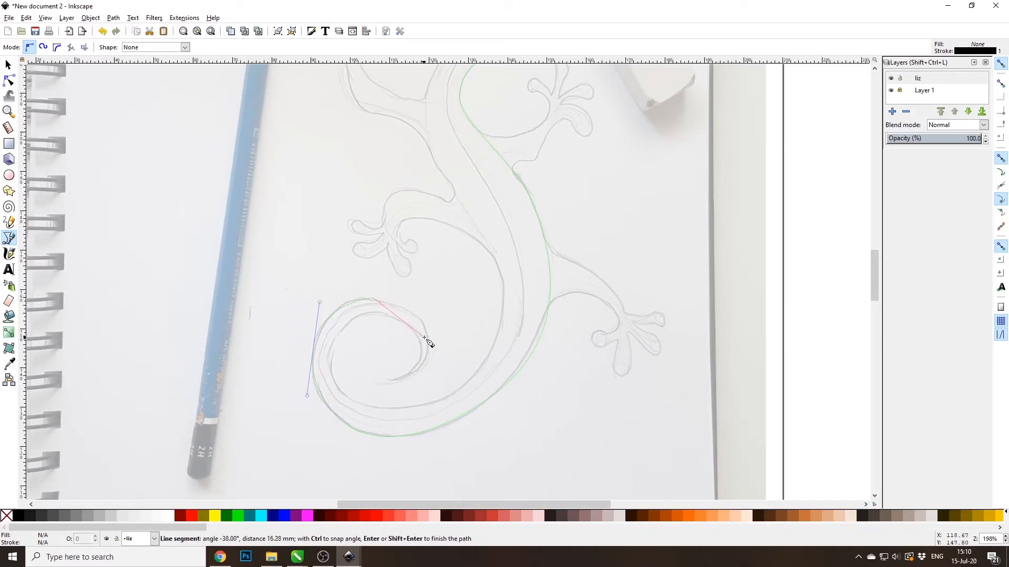
left_click_drag(428, 338, 361, 381)
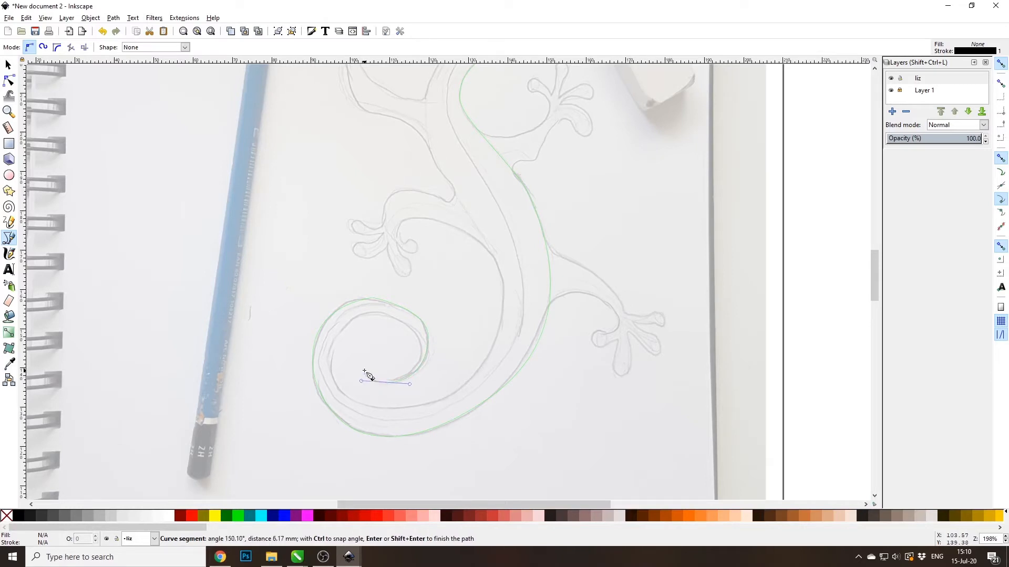
key("Return")
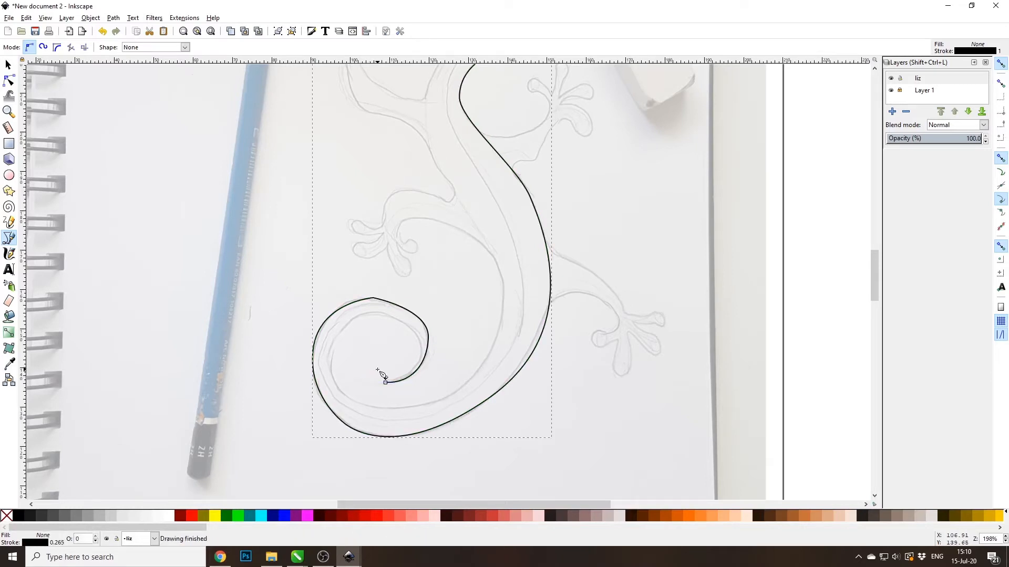
Round the sharp node at the top of the tail curl by pulling out its two curve handles along the sketch.
key("n")
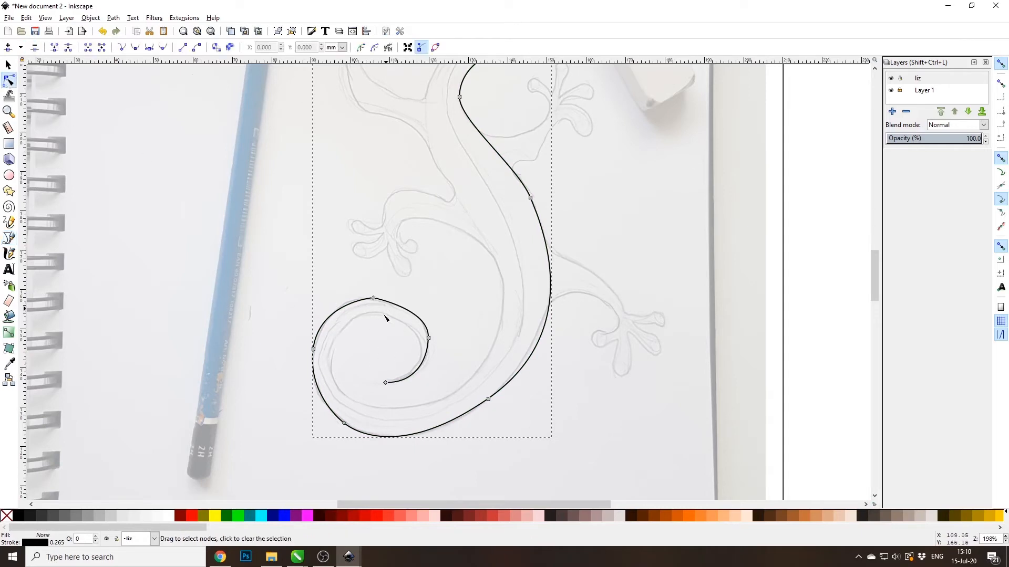
scroll(400, 357, "up", 2)
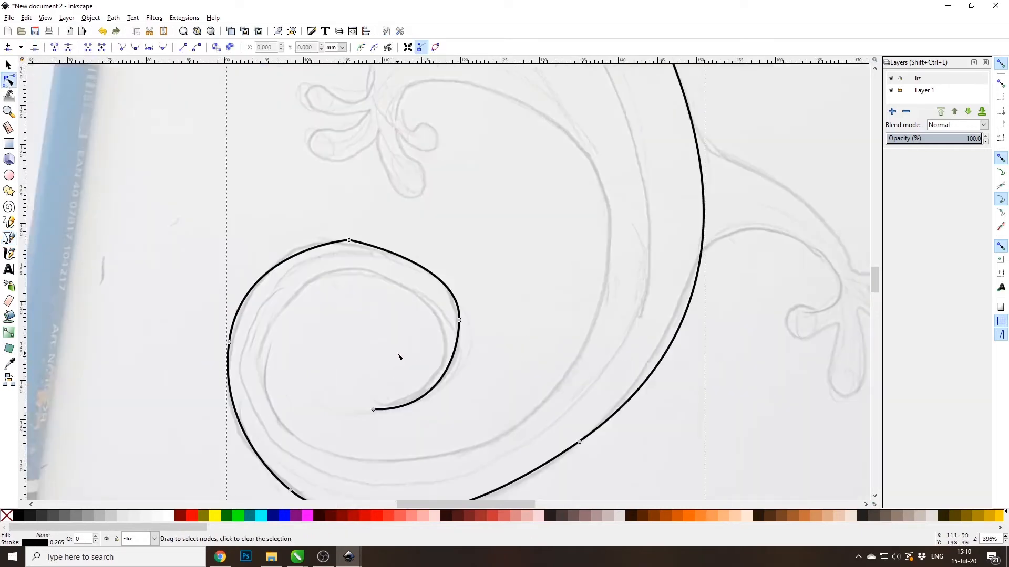
scroll(399, 357, "up", 1)
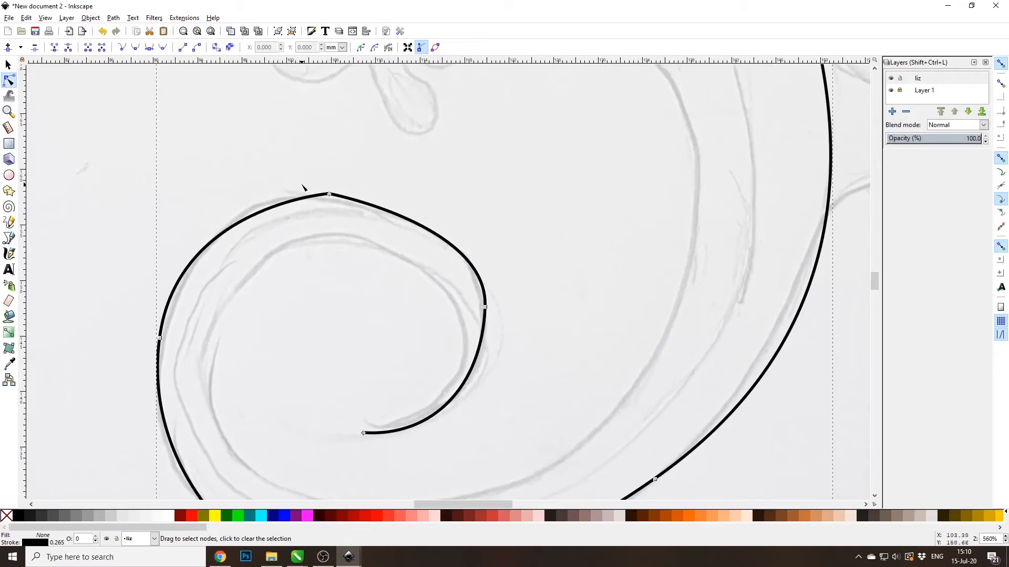
left_click_drag(297, 180, 386, 245)
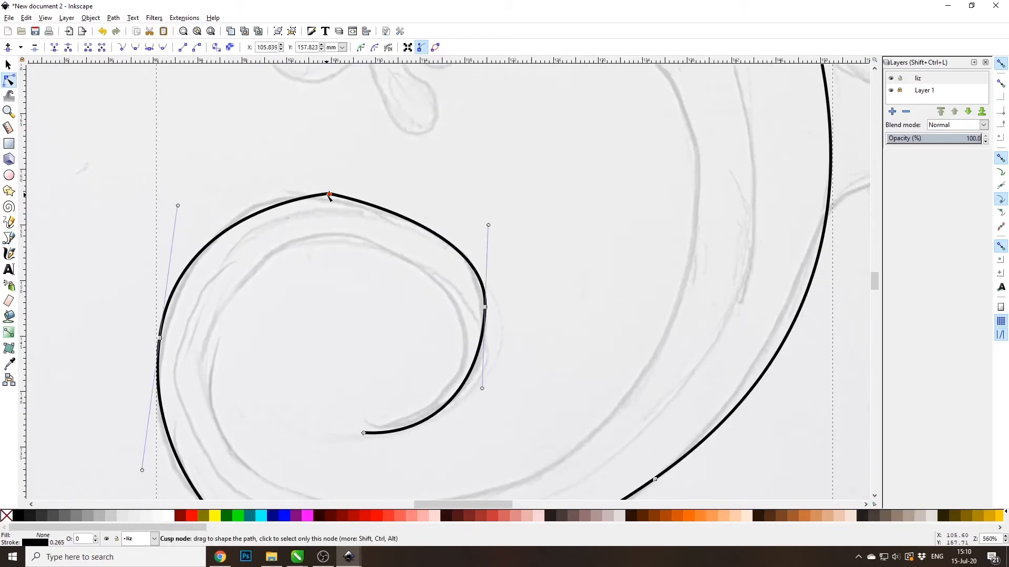
left_click_drag(349, 203, 365, 203)
mouse_move(288, 203)
left_mouse_down()
mouse_move(266, 216)
mouse_move(259, 209)
mouse_move(281, 217)
left_mouse_up()
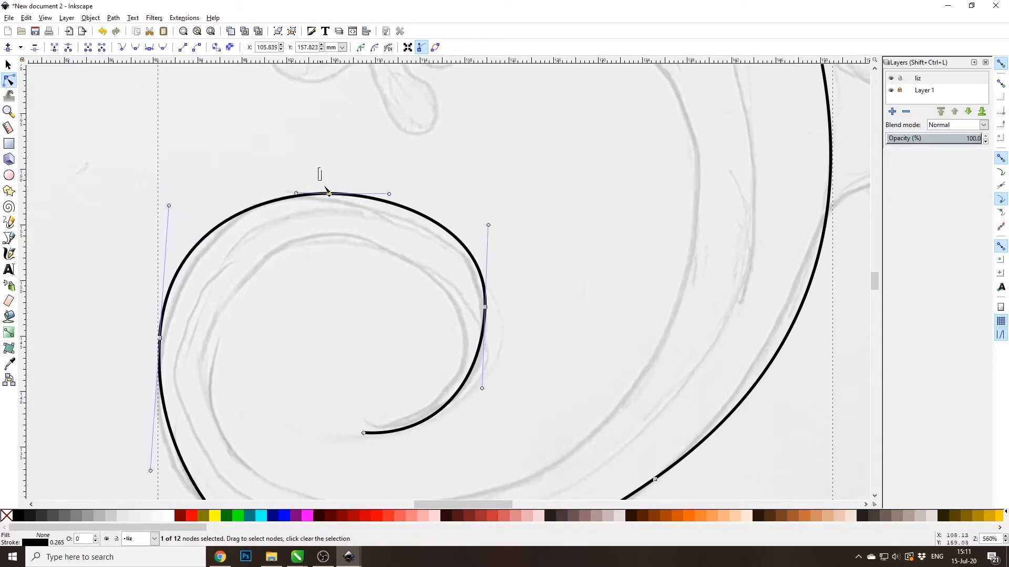
mouse_move(296, 194)
left_mouse_down()
mouse_move(309, 132)
mouse_move(315, 187)
mouse_move(360, 273)
mouse_move(322, 237)
mouse_move(296, 118)
mouse_move(287, 188)
mouse_move(350, 253)
mouse_move(297, 194)
left_mouse_up()
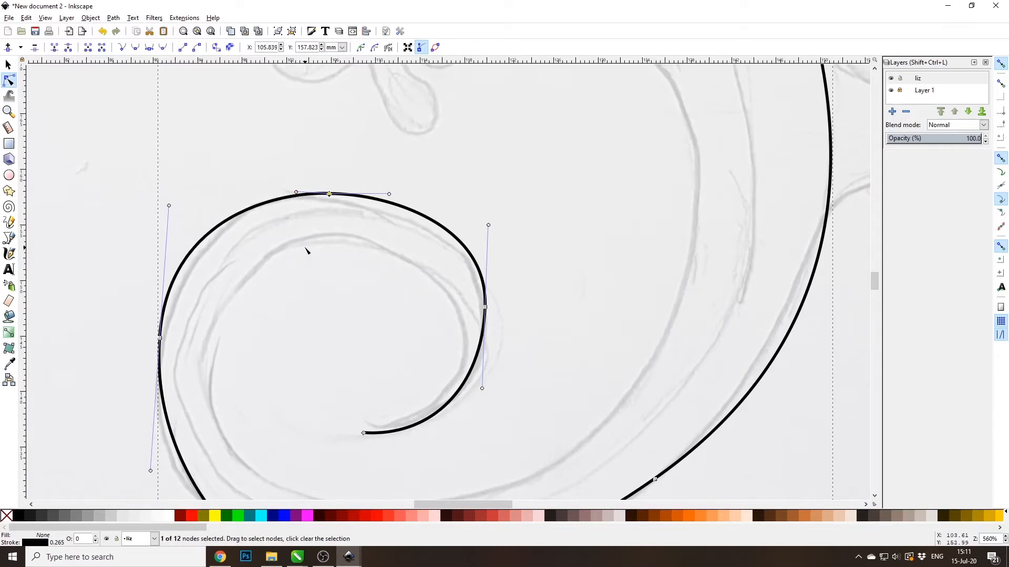
Select the three nodes around the upper part of the tail curl and make them smooth.
left_click_drag(88, 157, 562, 382)
left_click_drag(105, 153, 533, 357)
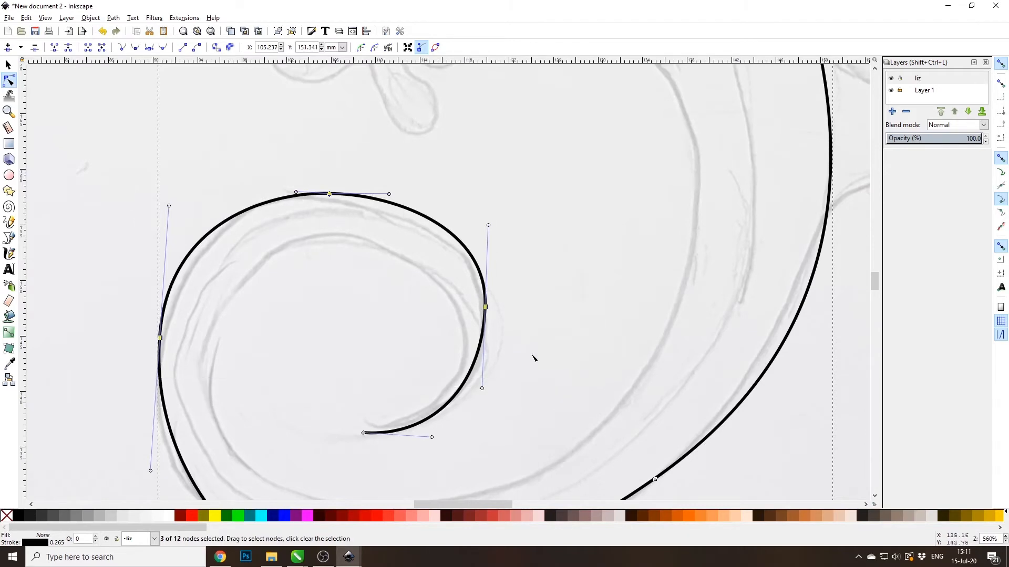
left_click(135, 47)
Make the lower-left node of the tail curl smooth and shorten the neighbouring node's handle to fit the curve's underside.
scroll(330, 215, "down", 5)
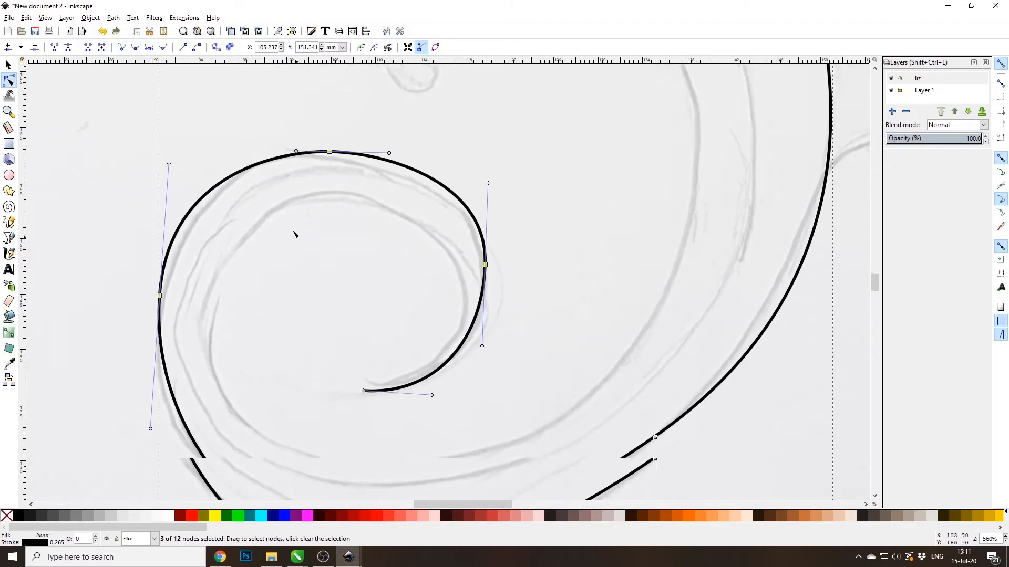
left_click_drag(203, 476, 321, 377)
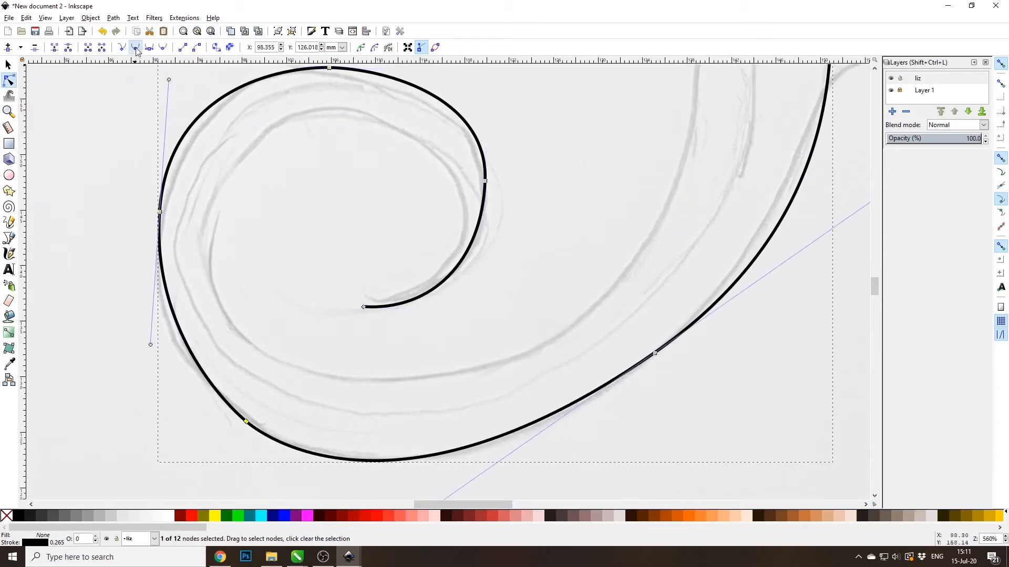
left_click(135, 47)
left_click(654, 353)
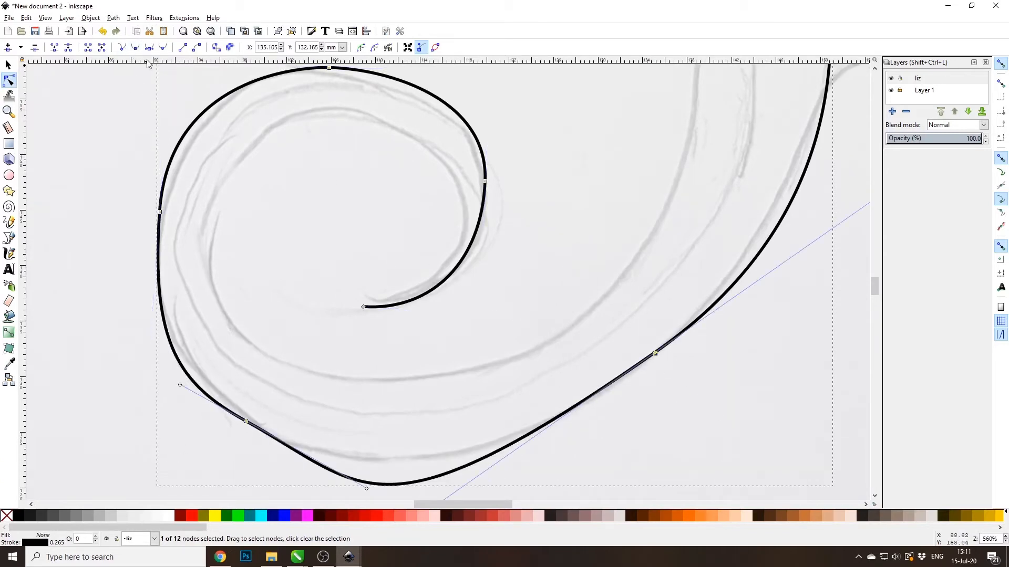
scroll(316, 226, "down", 4)
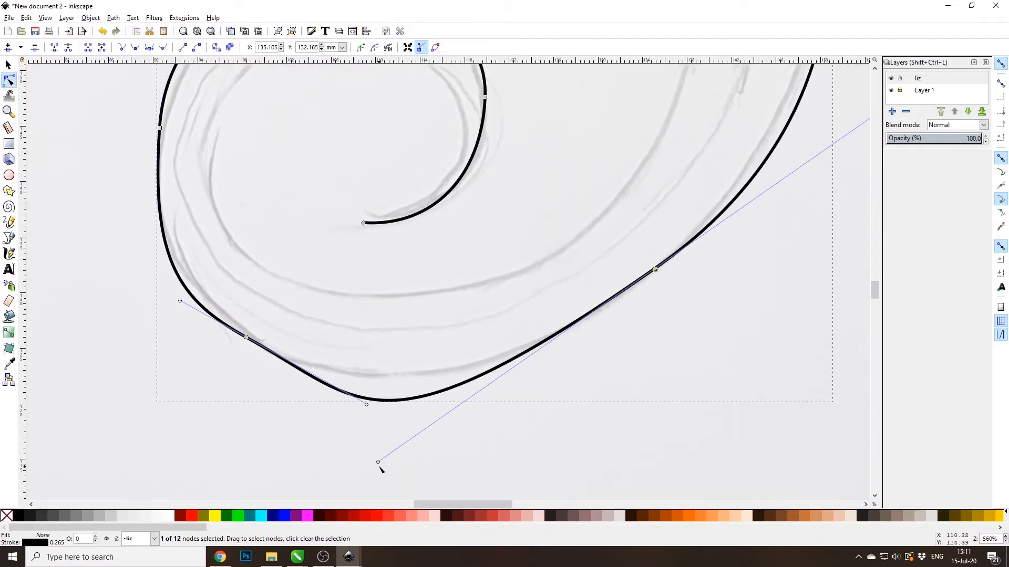
left_click_drag(378, 463, 485, 391)
left_click_drag(484, 390, 484, 389)
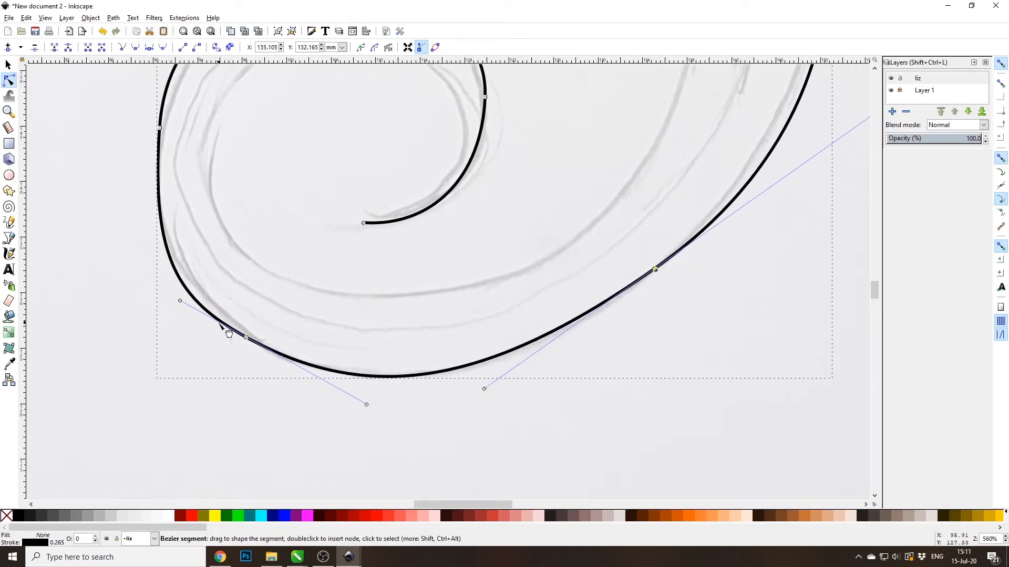
Delete the lower-left node of the tail curl and reshape the merged curve with its handle to follow the sketch.
key("Delete")
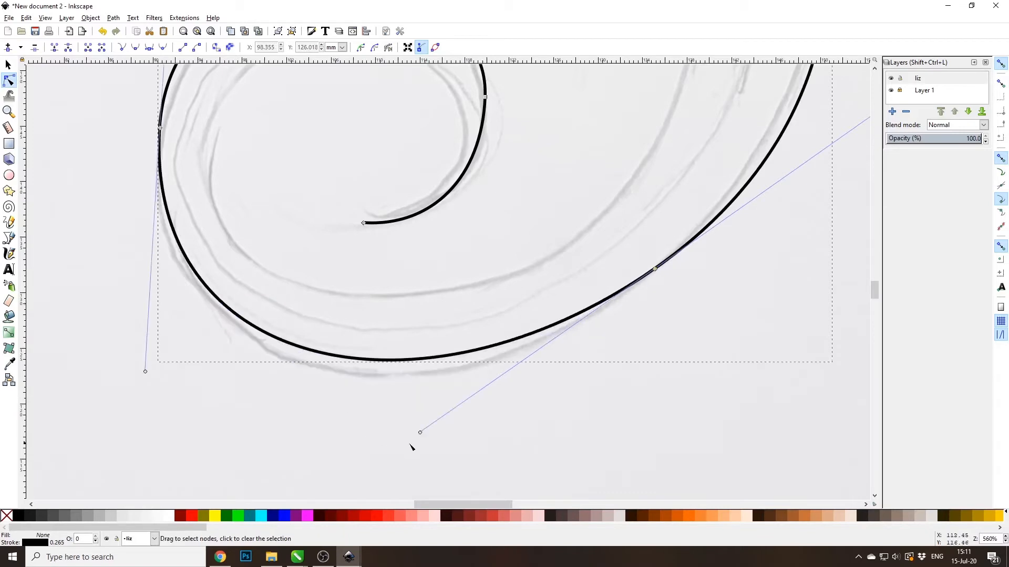
left_click_drag(420, 432, 418, 453)
scroll(308, 462, "down", 1)
scroll(305, 455, "up", 7)
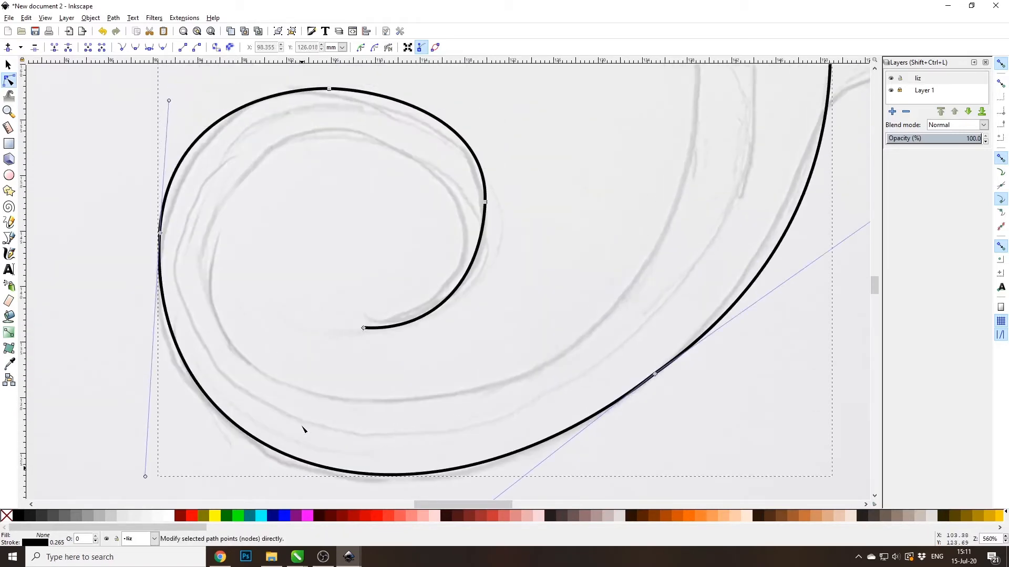
Delete the node on the right side of the outer tail curl and reshape the neighbouring nodes' handles to follow the sketch.
left_click_drag(439, 204, 513, 243)
key("Delete")
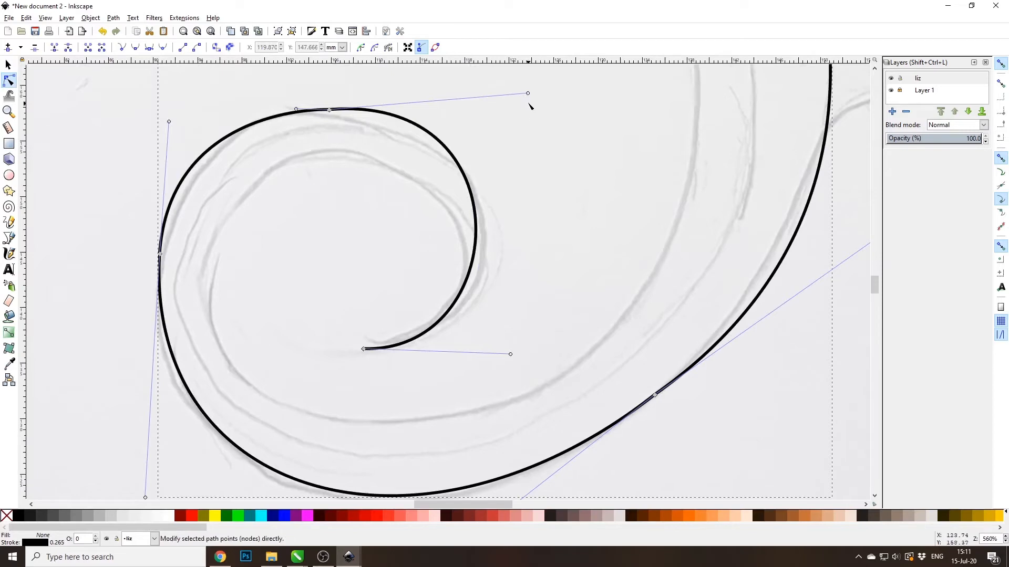
left_click_drag(528, 94, 545, 108)
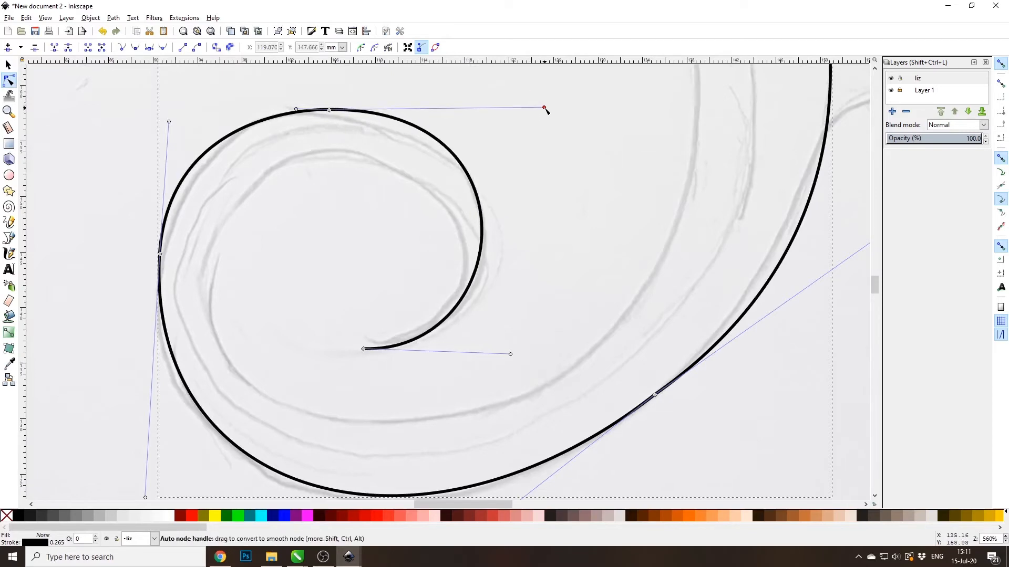
scroll(200, 314, "down", 1)
scroll(201, 317, "up", 2)
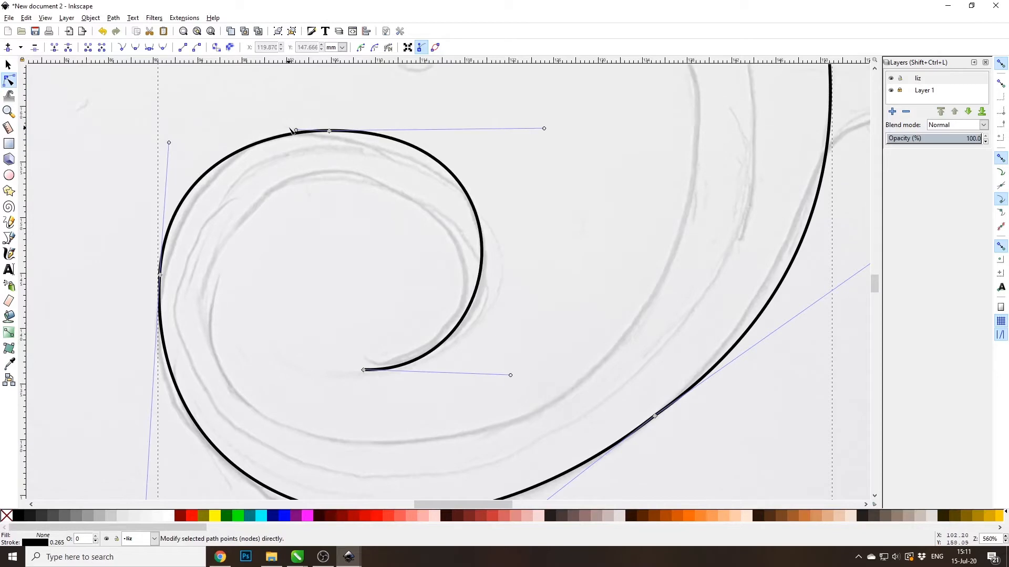
left_click_drag(294, 131, 252, 129)
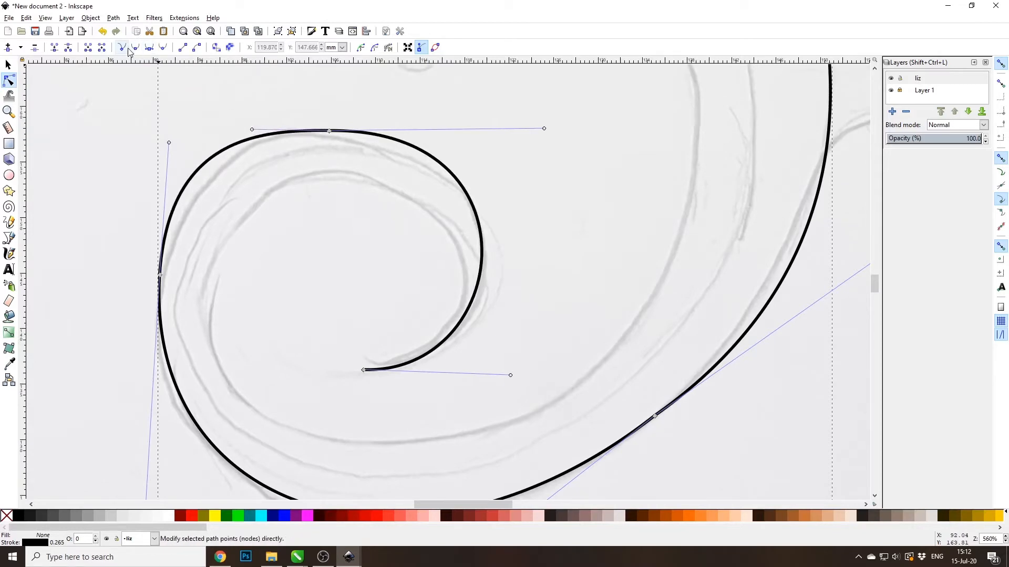
left_click_drag(168, 143, 159, 187)
Select the five nodes from the cheek down the neck and body, and pull out the cheek node's lower handle to round the jaw.
scroll(164, 202, "down", 4)
scroll(165, 202, "up", 6)
scroll(168, 205, "down", 8)
scroll(263, 210, "up", 7)
scroll(453, 196, "down", 10)
scroll(490, 83, "up", 10)
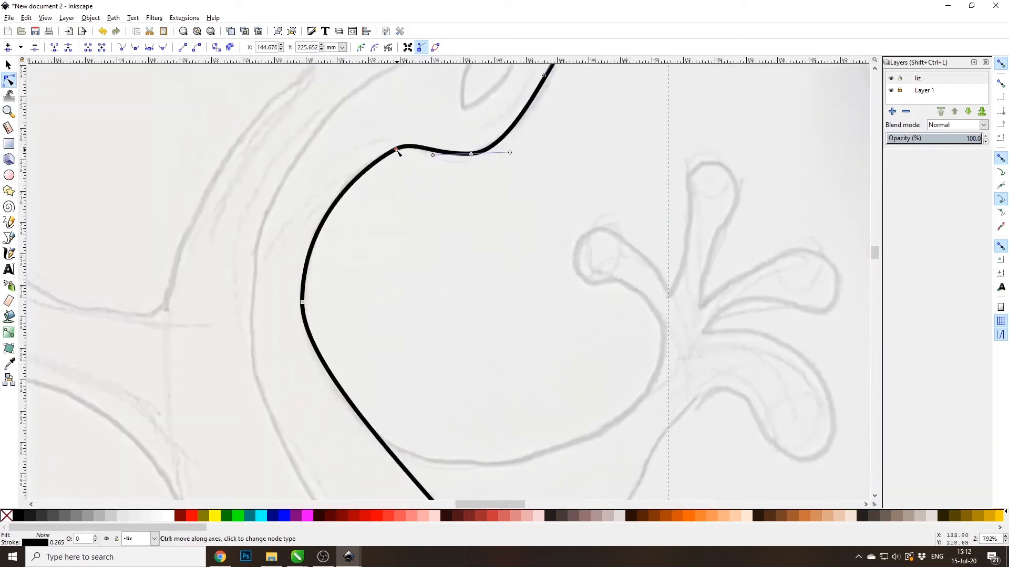
scroll(387, 193, "down", 3)
scroll(405, 132, "up", 2)
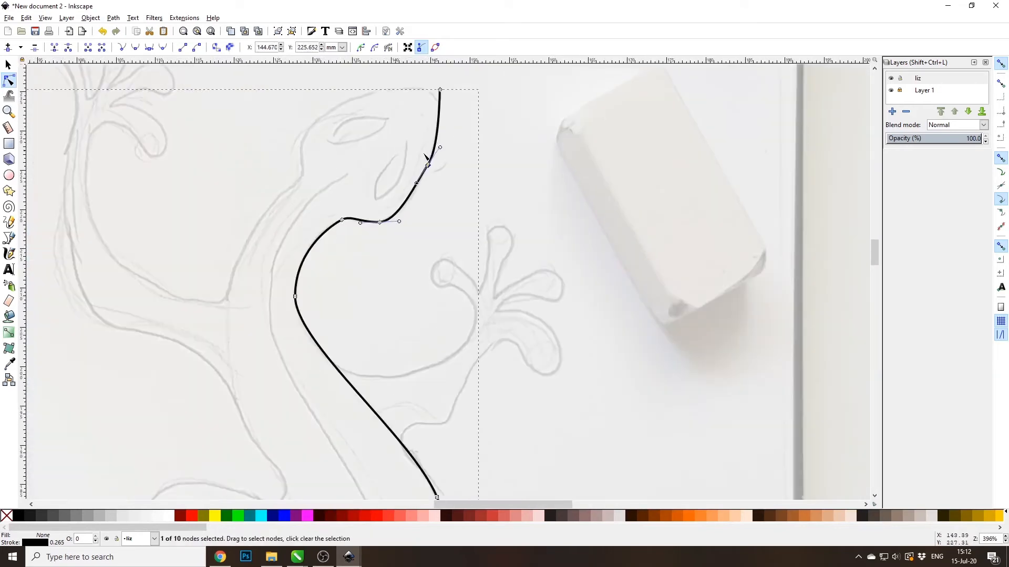
left_click_drag(489, 139, 266, 501)
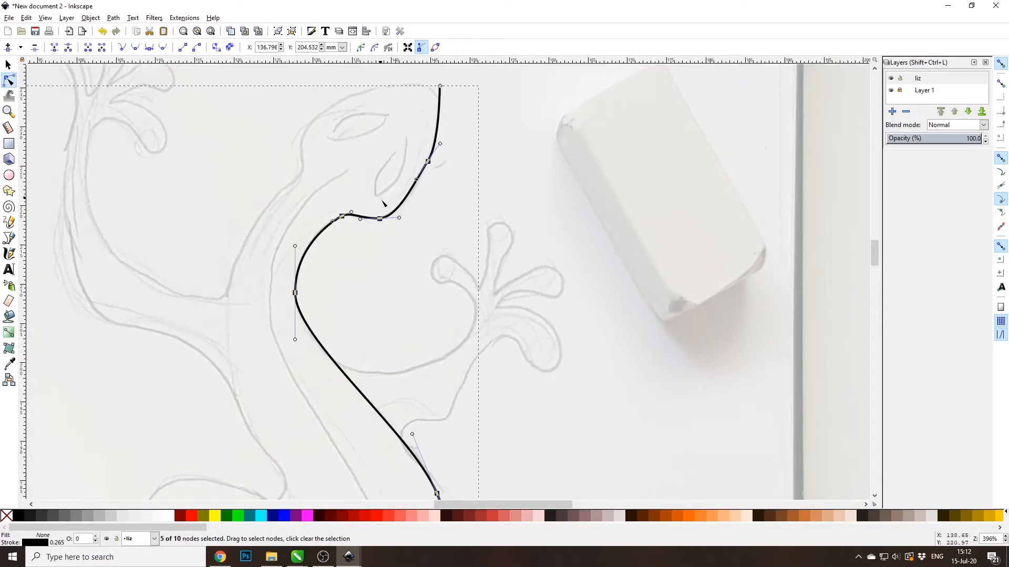
scroll(357, 242, "up", 3)
scroll(420, 270, "up", 3)
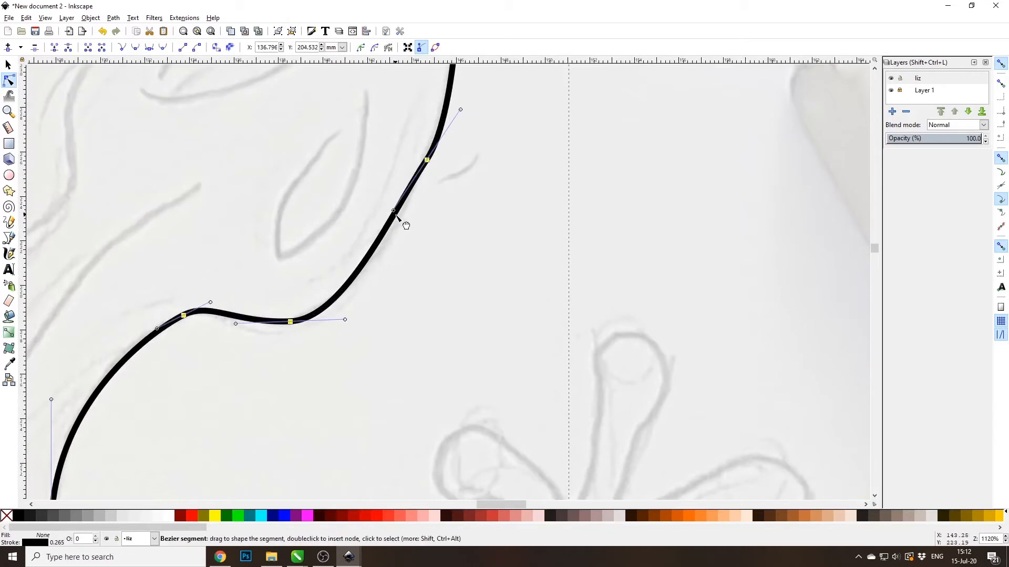
left_click_drag(394, 211, 400, 241)
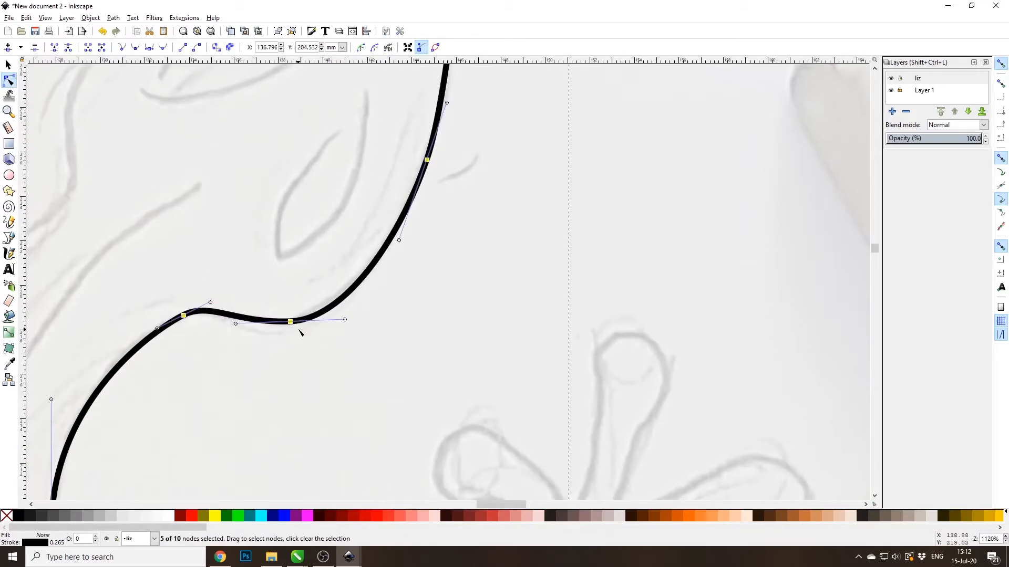
Tilt the neck node's handles and lengthen the upper handle of the body node below it to fit the sketched outline.
scroll(304, 332, "down", 3)
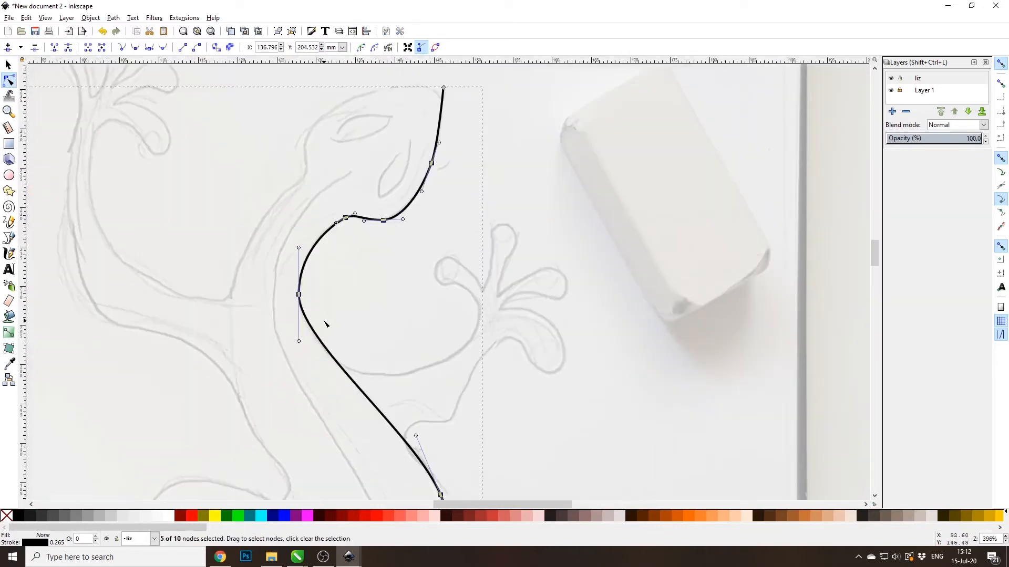
left_click(299, 294)
left_click_drag(298, 341, 310, 354)
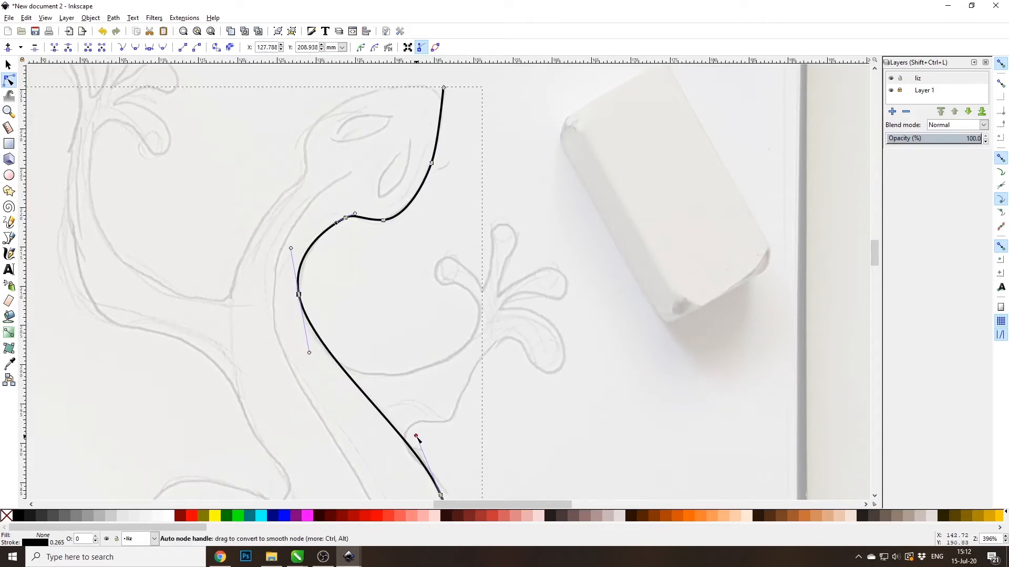
left_click_drag(415, 436, 413, 426)
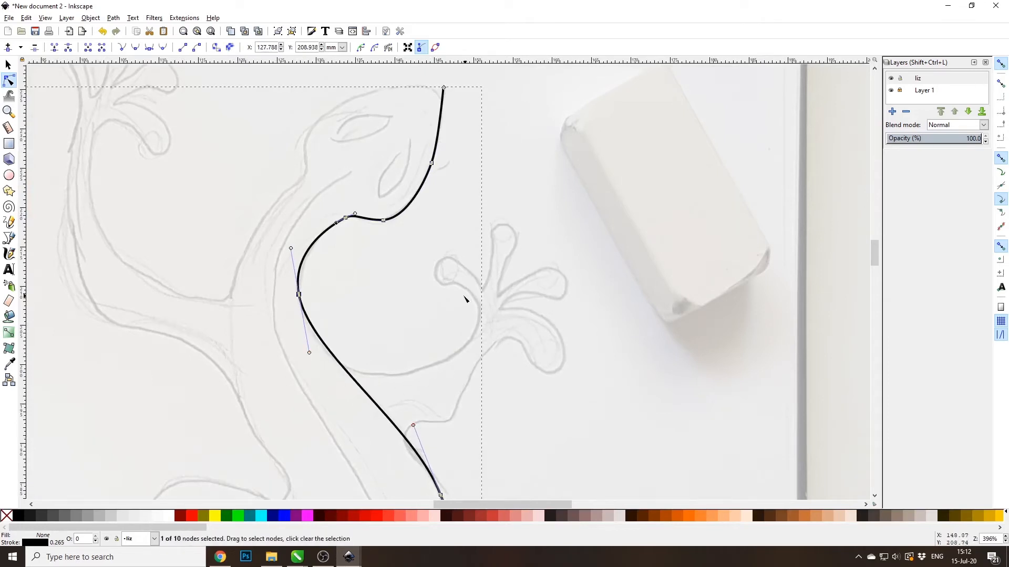
Continue the path from its open end at the snout with the Pen tool, tracing the untraced side of the head and neck.
scroll(464, 300, "down", 3)
scroll(347, 420, "up", 1)
scroll(379, 396, "down", 1)
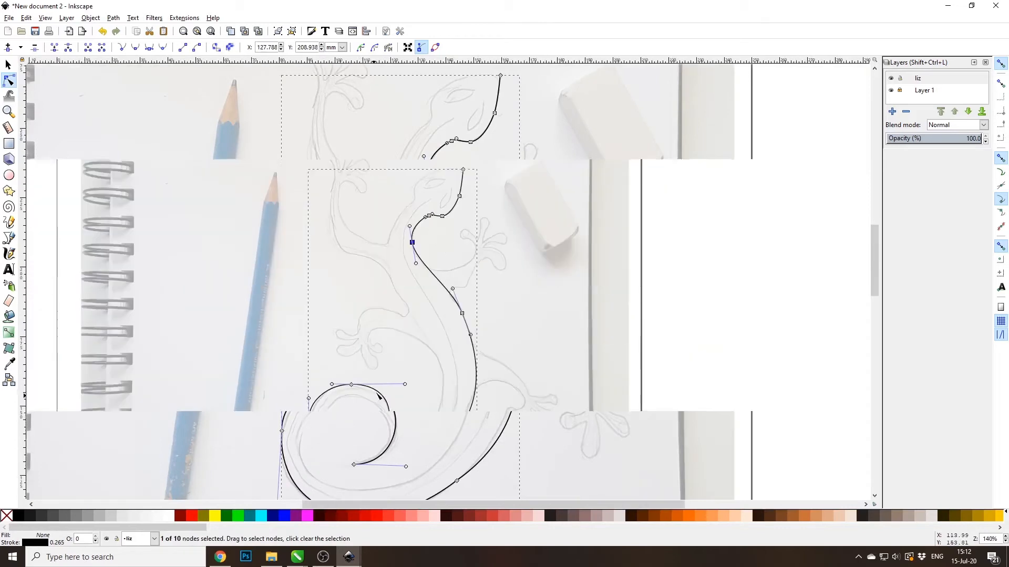
scroll(460, 150, "up", 3)
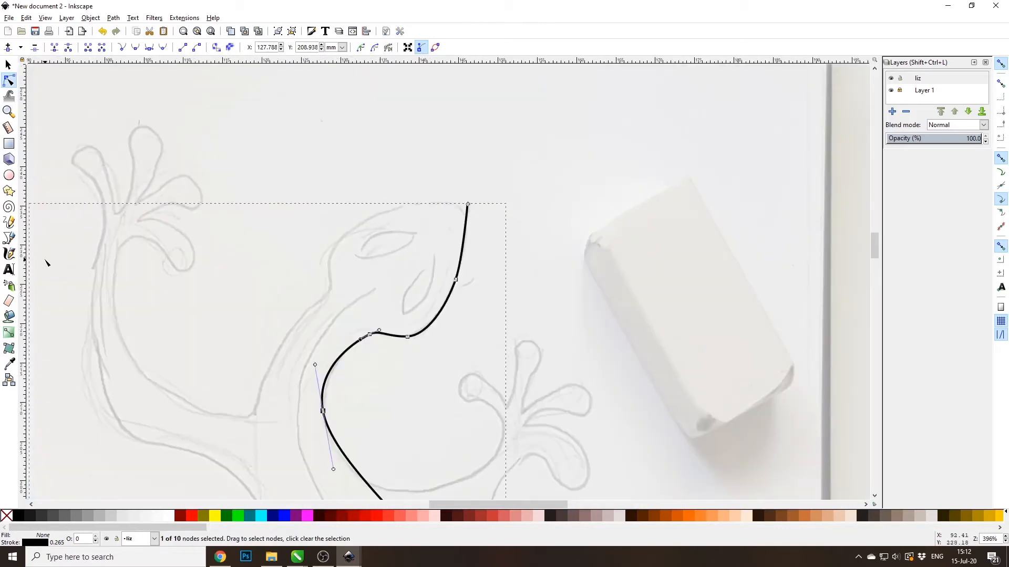
key("s")
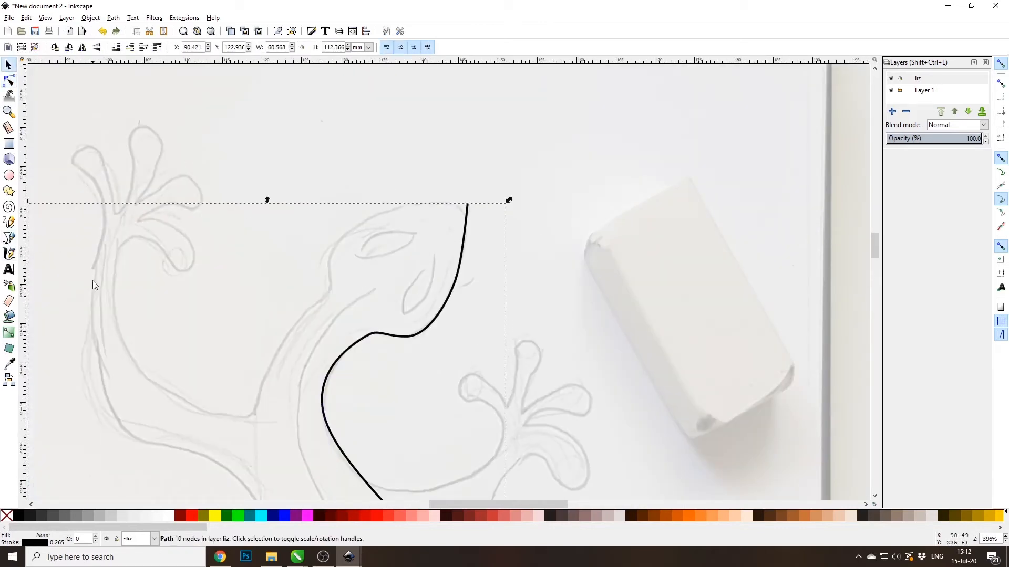
left_click(9, 238)
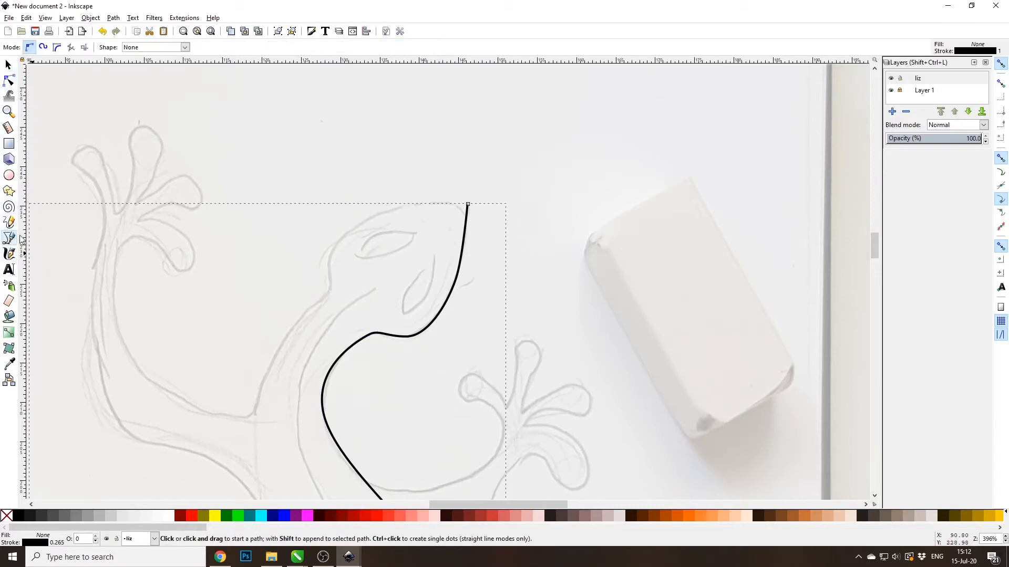
left_click(468, 204)
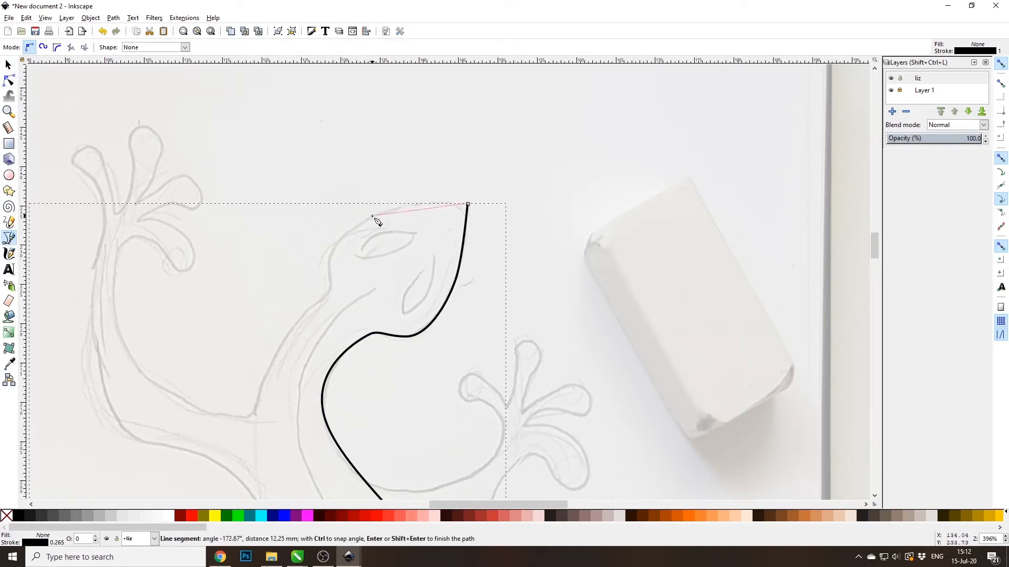
left_click_drag(372, 217, 315, 307)
mouse_move(255, 449)
left_mouse_down()
mouse_move(259, 526)
mouse_move(268, 527)
mouse_move(266, 451)
left_mouse_up()
Extend the path with two curved nodes along the inner side of the body down to the start of the tail.
scroll(266, 450, "down", 5)
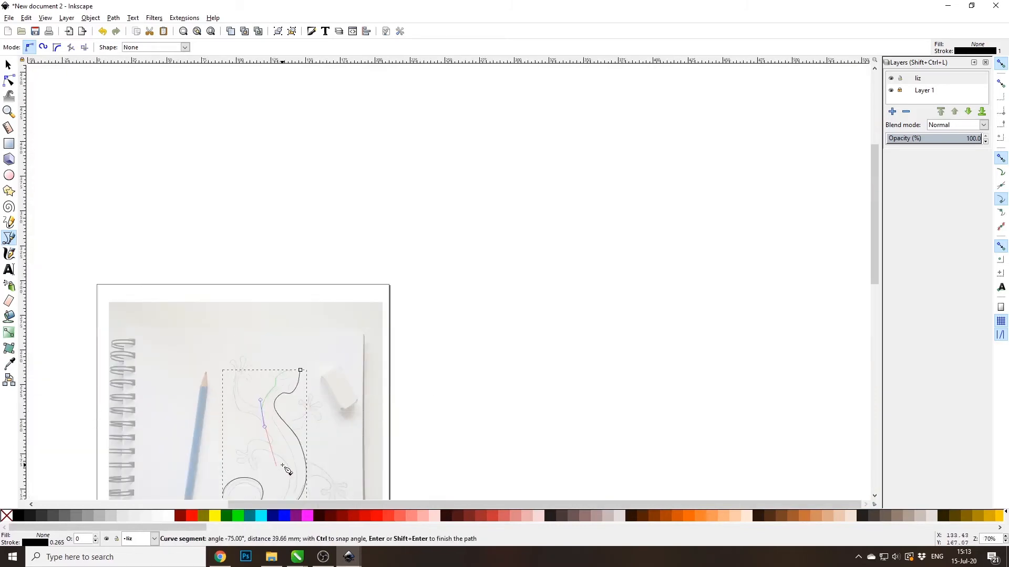
scroll(286, 462, "up", 3)
scroll(286, 462, "down", 4)
scroll(288, 464, "up", 4)
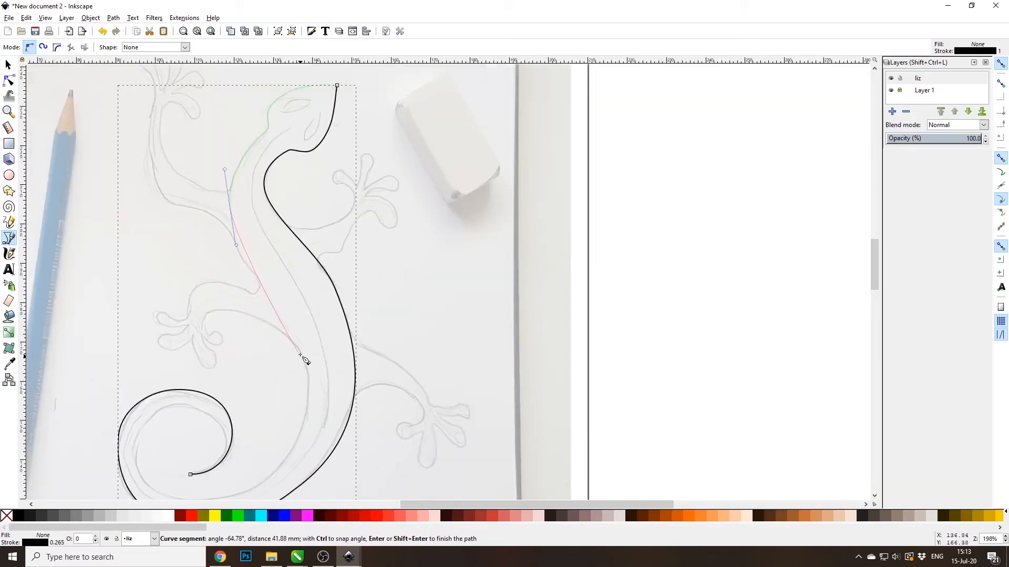
left_click_drag(280, 321, 321, 386)
left_click_drag(287, 458, 270, 477)
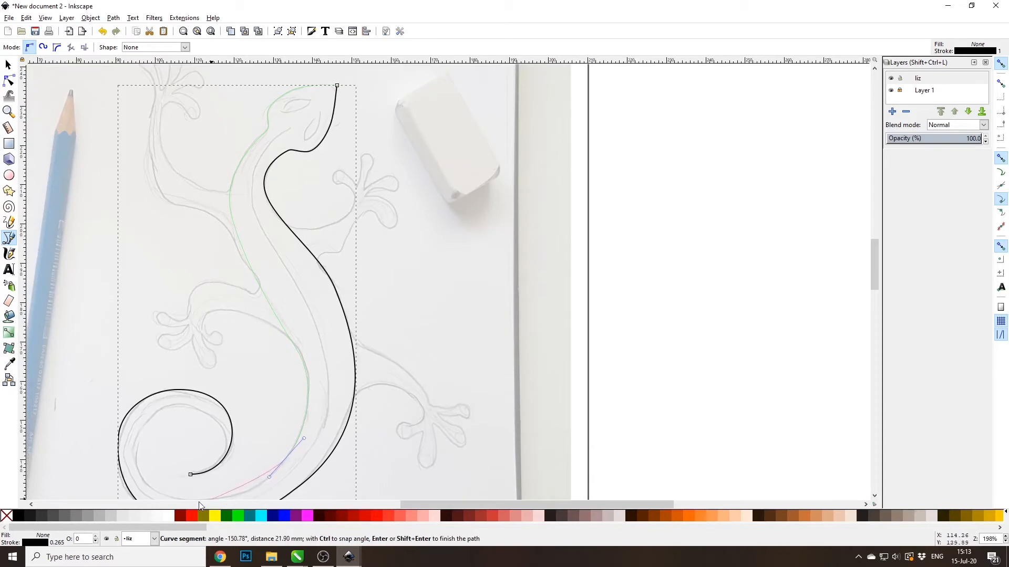
Trace the inner edge of the tail curl with curved nodes and close the path at the tail tip.
scroll(241, 467, "down", 4)
scroll(226, 473, "up", 5)
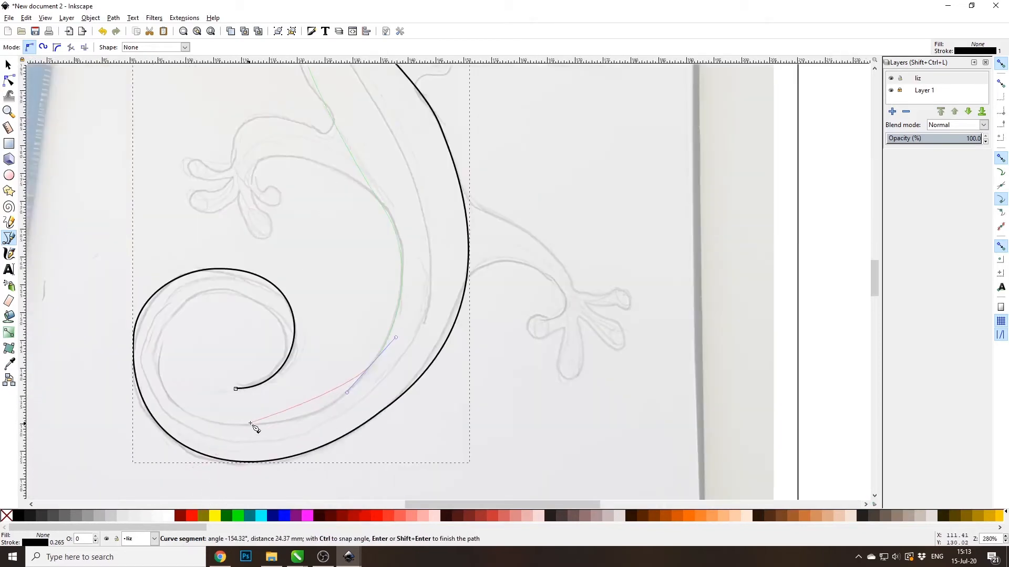
left_click_drag(235, 428, 166, 424)
left_click_drag(154, 345, 155, 328)
left_click_drag(218, 287, 253, 286)
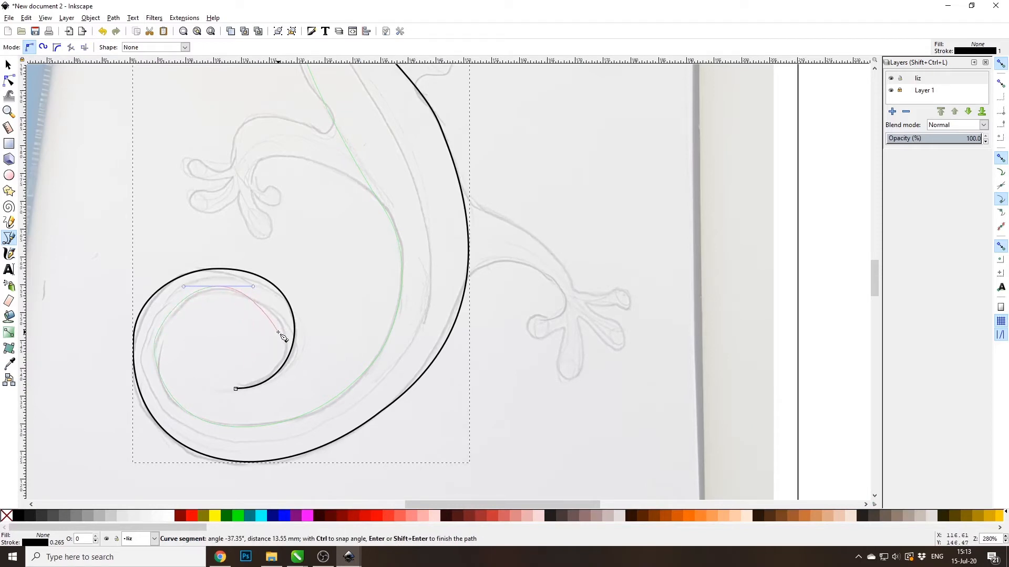
left_click_drag(282, 329, 284, 351)
left_click_drag(236, 388, 212, 393)
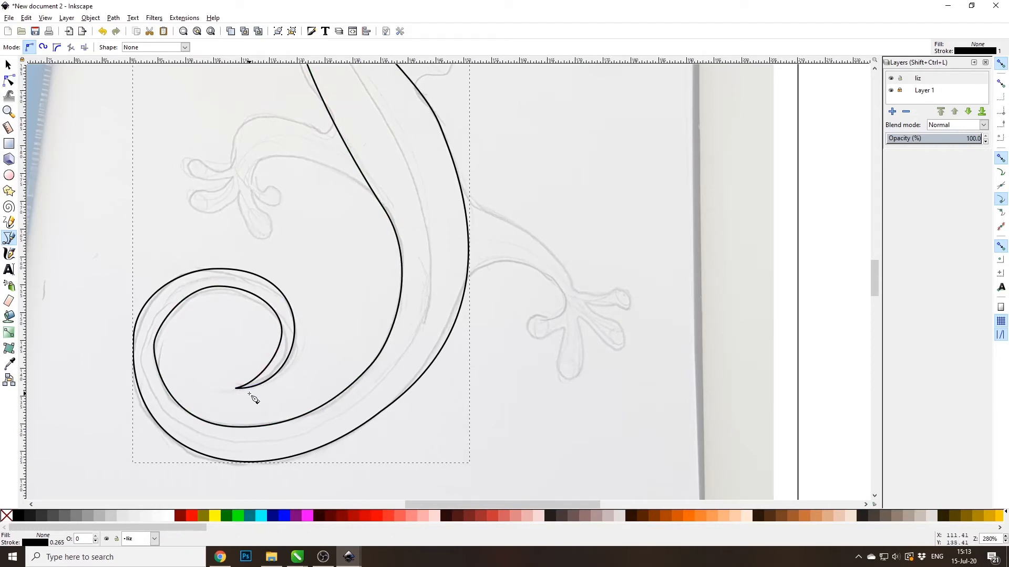
Switch to node editing and select five nodes along the inner tail curl and the adjoining inner body line.
left_click(9, 81)
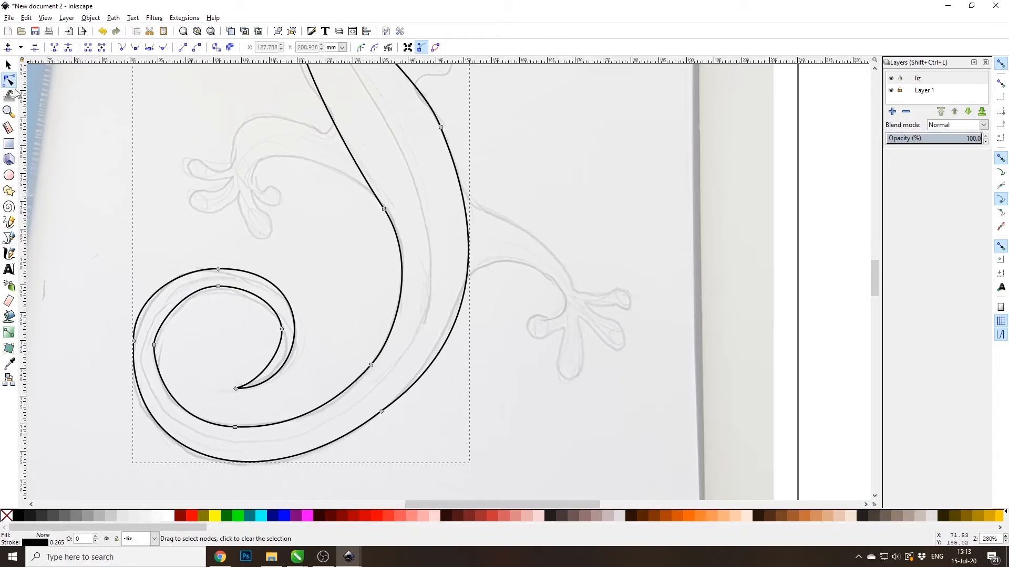
left_click_drag(161, 357, 163, 359)
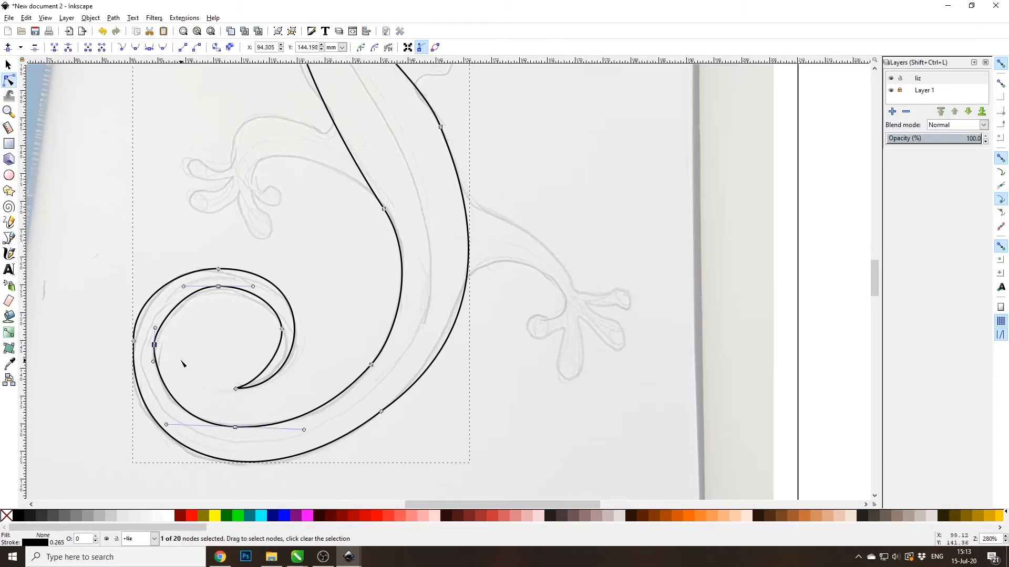
left_click_drag(229, 305, 229, 304)
left_click_drag(216, 408, 253, 447)
left_click_drag(351, 350, 387, 376)
left_click_drag(333, 192, 415, 245)
scroll(148, 333, "up", 1)
scroll(172, 404, "down", 2)
scroll(158, 419, "up", 2, "ctrl")
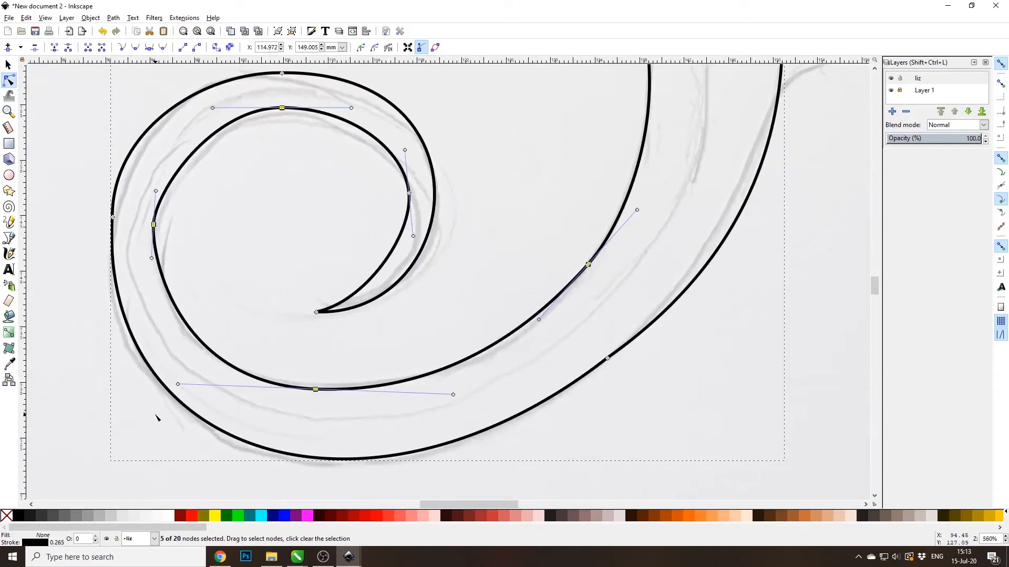
Lengthen the handles of the left, top and right nodes of the inner tail curl to round its curve.
left_click(147, 214)
left_click(153, 224)
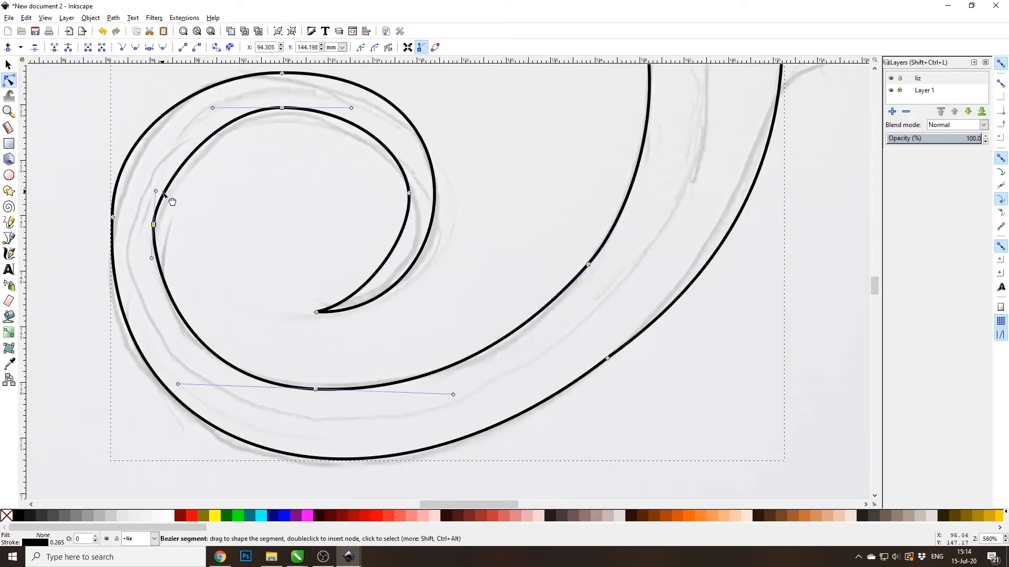
left_click_drag(156, 191, 156, 161)
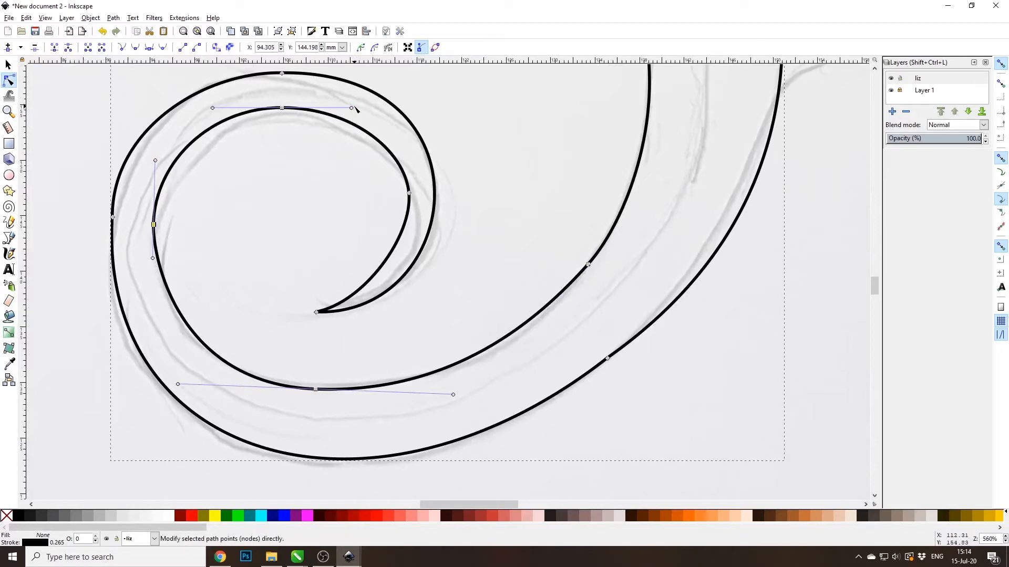
left_click_drag(266, 94, 375, 108)
left_click_drag(413, 236, 416, 262)
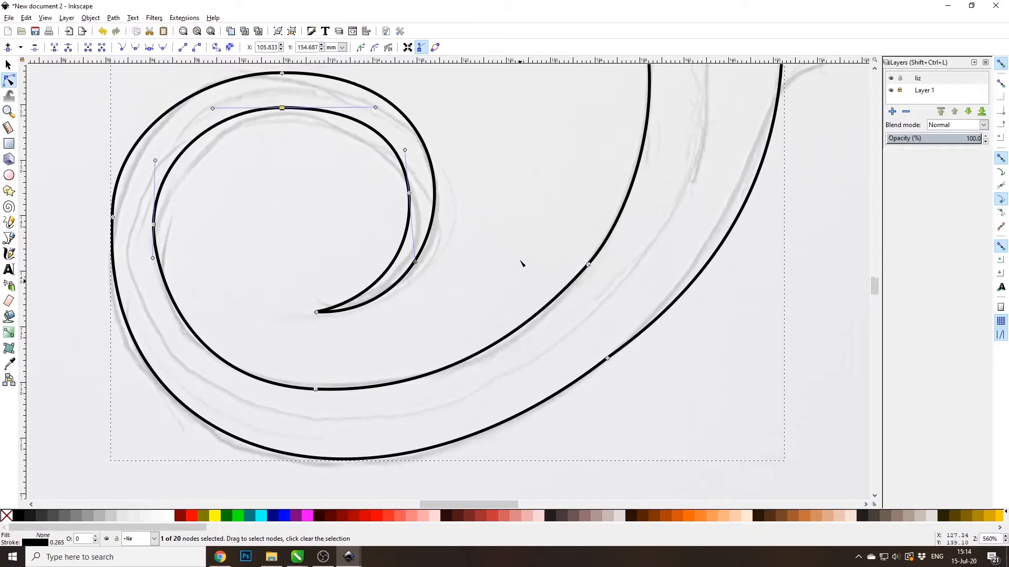
Delete the inner-line node where the body meets the tail and extend the bottom curl node's handle to fit the sketch.
left_click(588, 265)
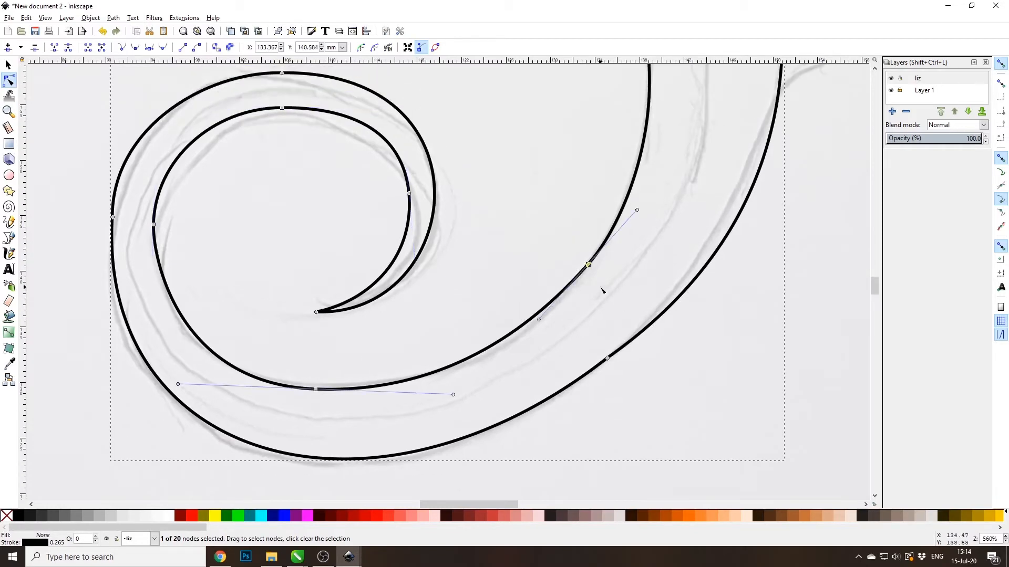
scroll(601, 290, "down", 3, "ctrl")
key("super")
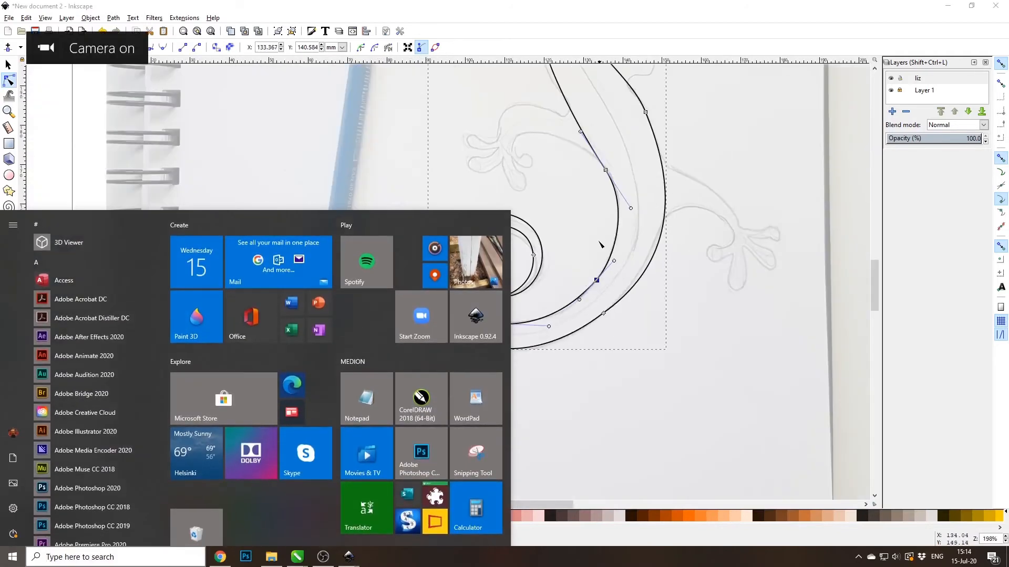
left_click(599, 242)
scroll(653, 223, "down", 2, "ctrl")
scroll(675, 211, "up", 2, "ctrl")
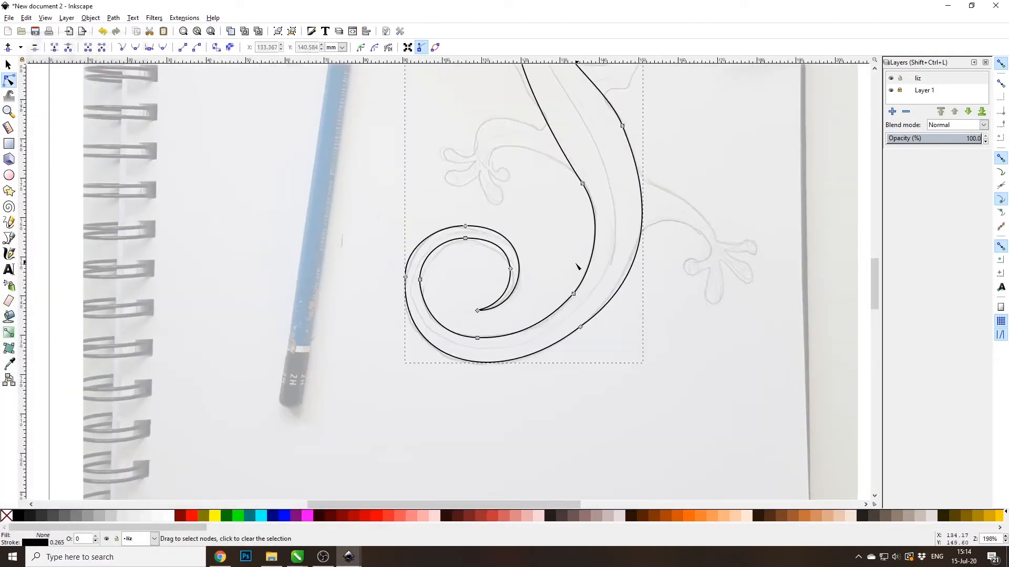
left_click(574, 293)
key("Delete")
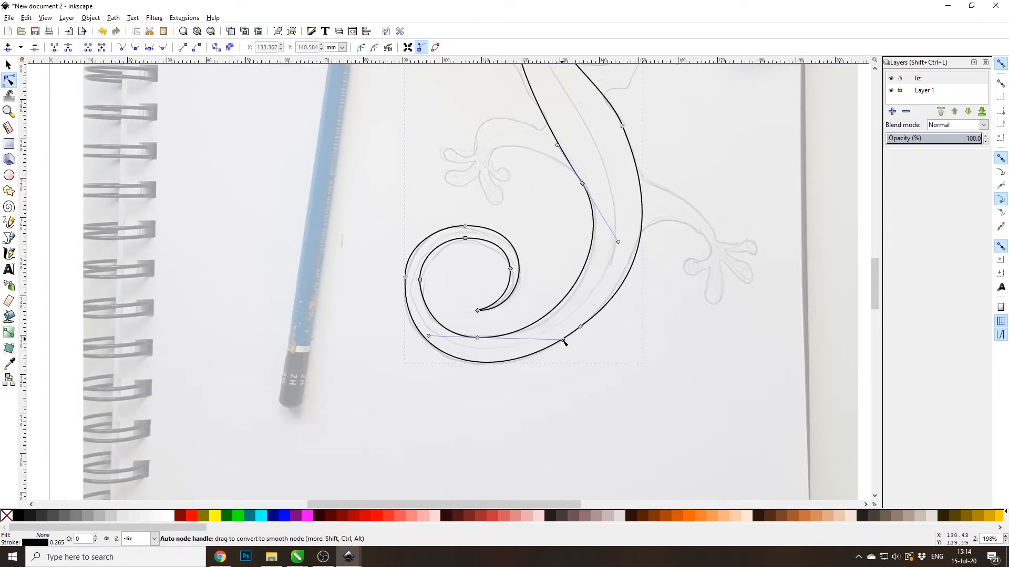
left_click_drag(563, 342, 577, 343)
scroll(562, 283, "down", 4)
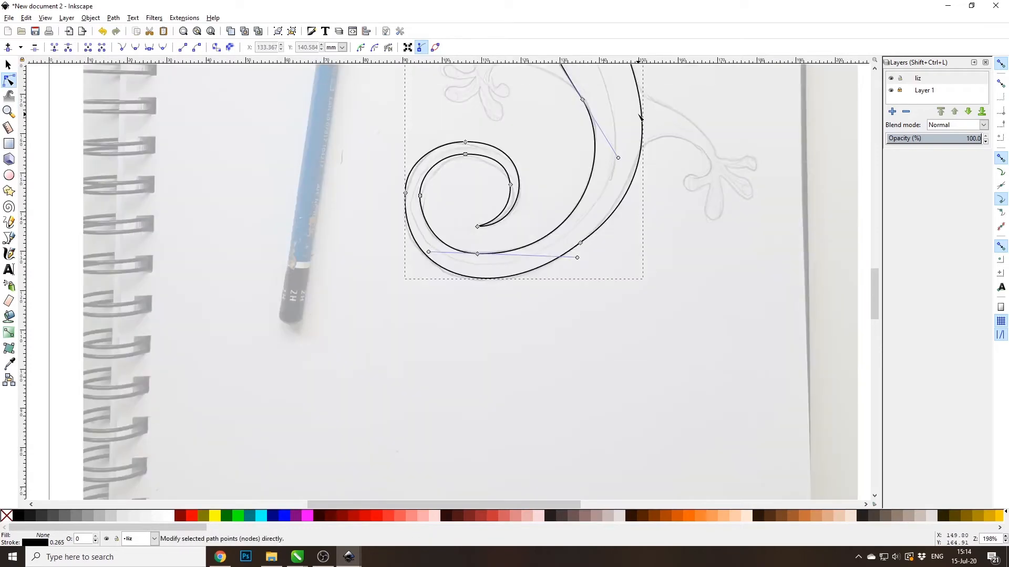
scroll(631, 110, "right", 2)
scroll(620, 118, "up", 15)
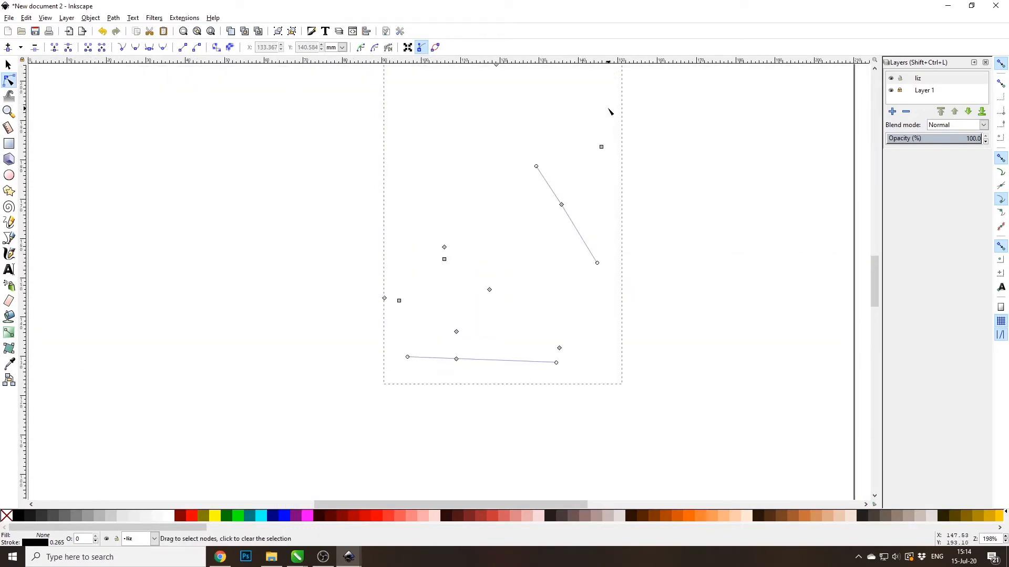
Refine the body outline by nudging its left shoulder and lower inner nodes outward and inward and lengthening the right flank node's upper handle.
scroll(576, 148, "down", 2)
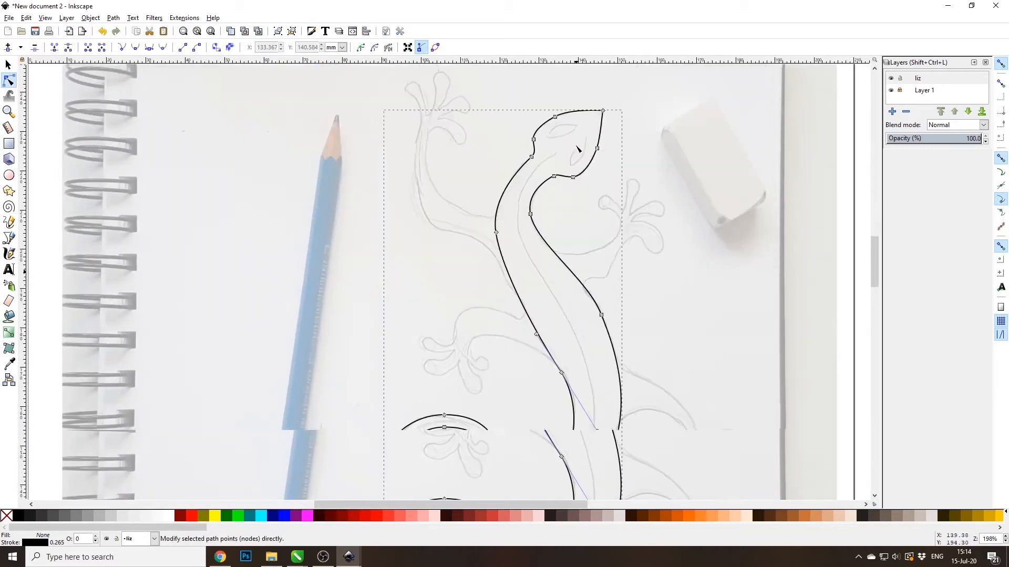
left_click_drag(497, 234, 492, 235)
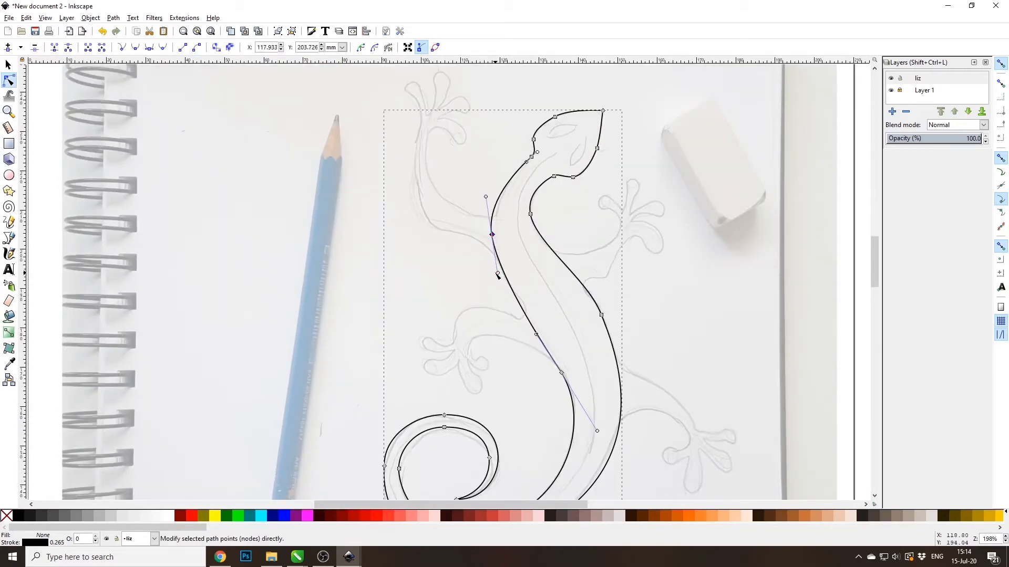
left_click(483, 276)
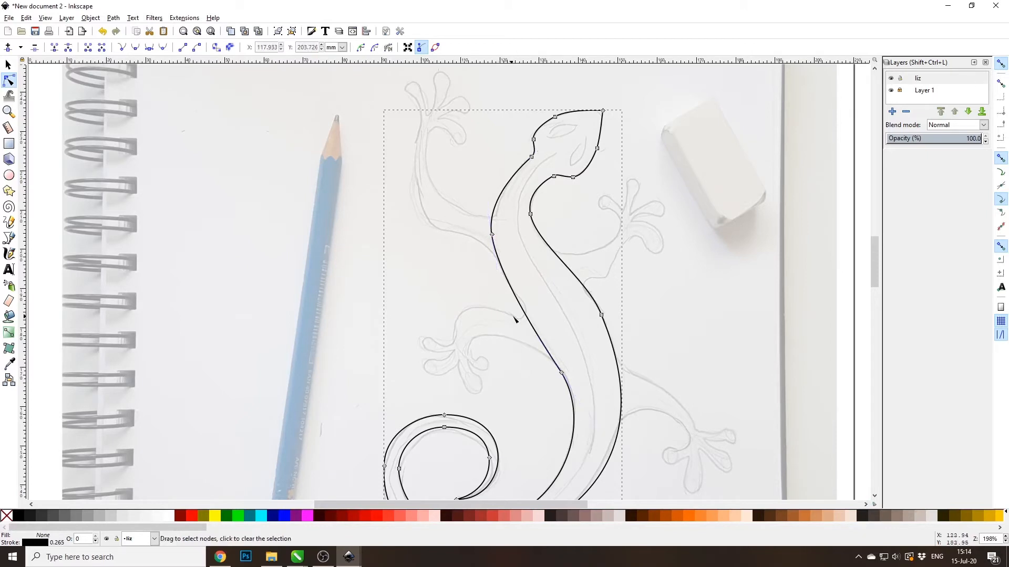
left_click(602, 315)
left_click_drag(588, 281, 575, 266)
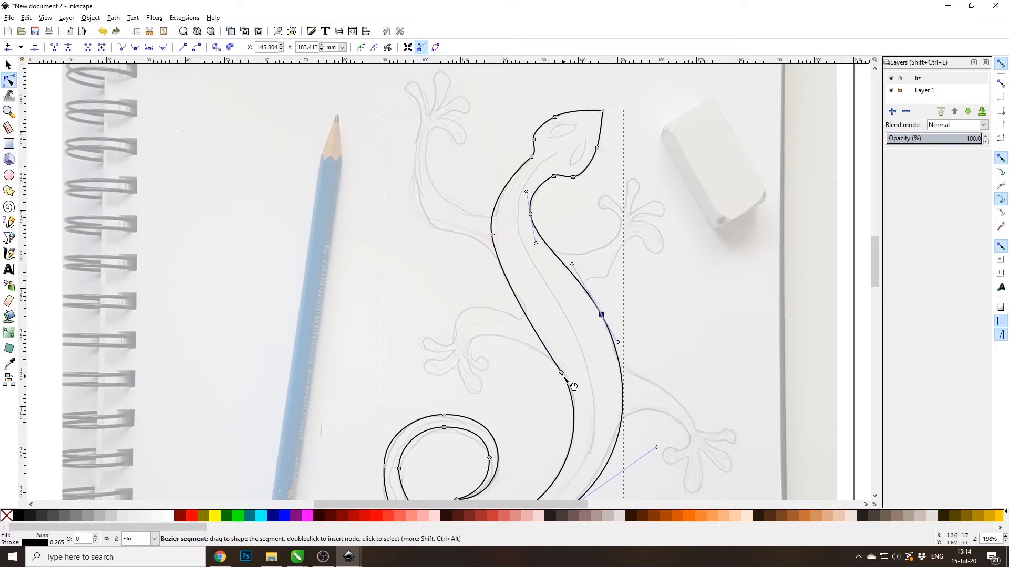
mouse_move(562, 373)
left_mouse_down()
mouse_move(575, 412)
mouse_move(568, 378)
left_mouse_up()
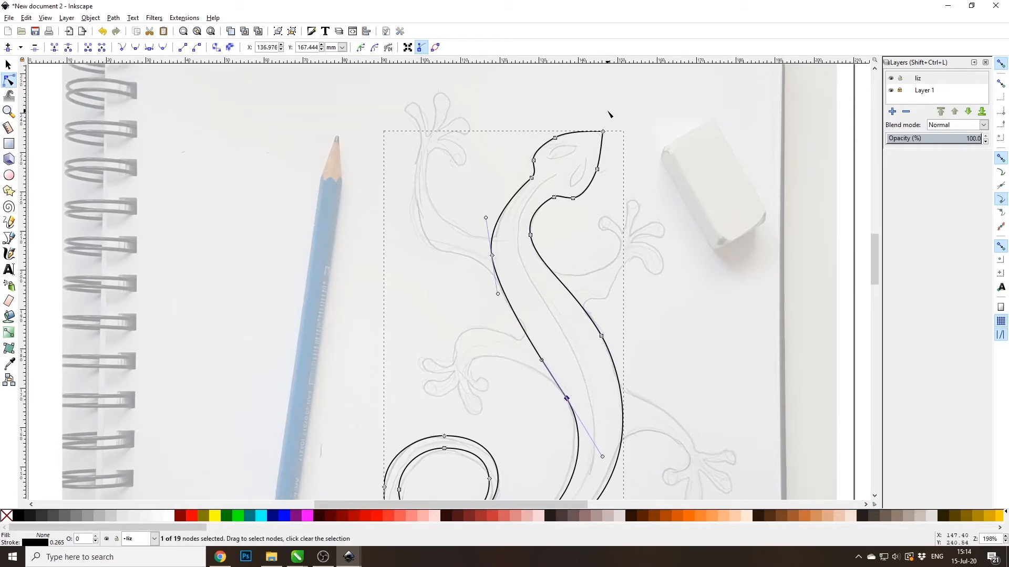
Round the lizard's snout by adding a node on each side of the tip, deleting the corner node and adjusting the curve handle.
scroll(603, 124, "up", 4)
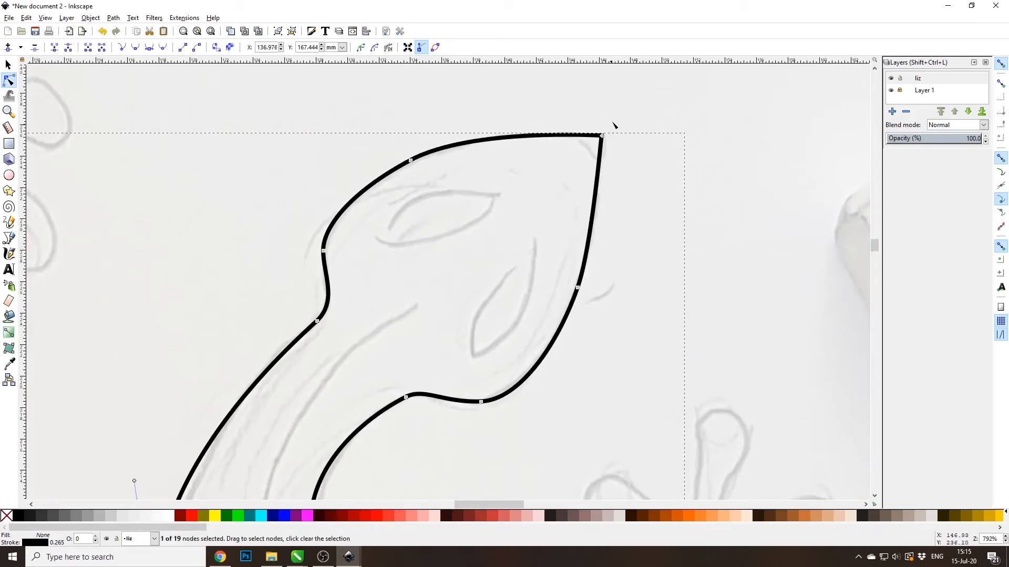
double_click(596, 193)
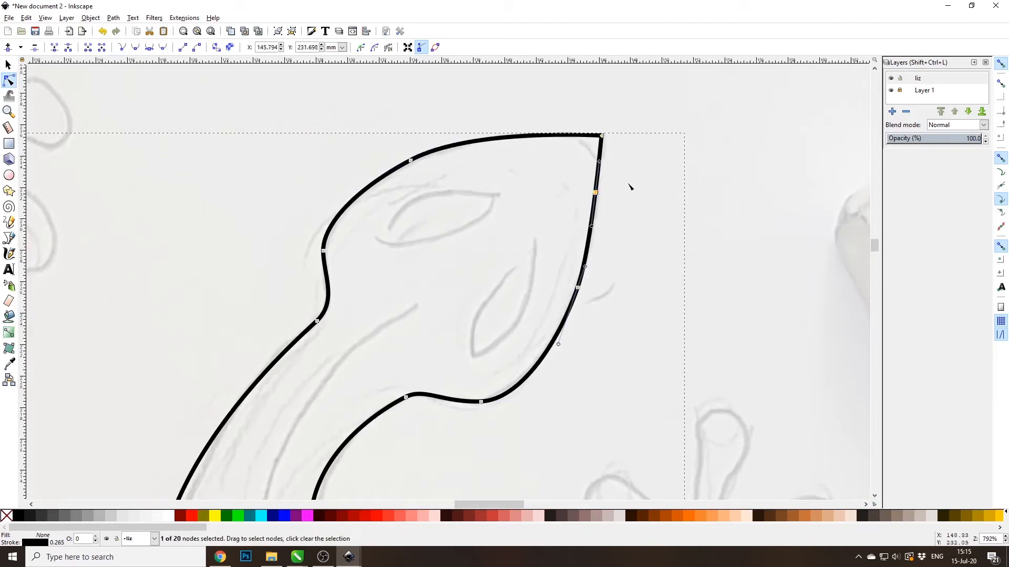
double_click(514, 137)
key("Delete")
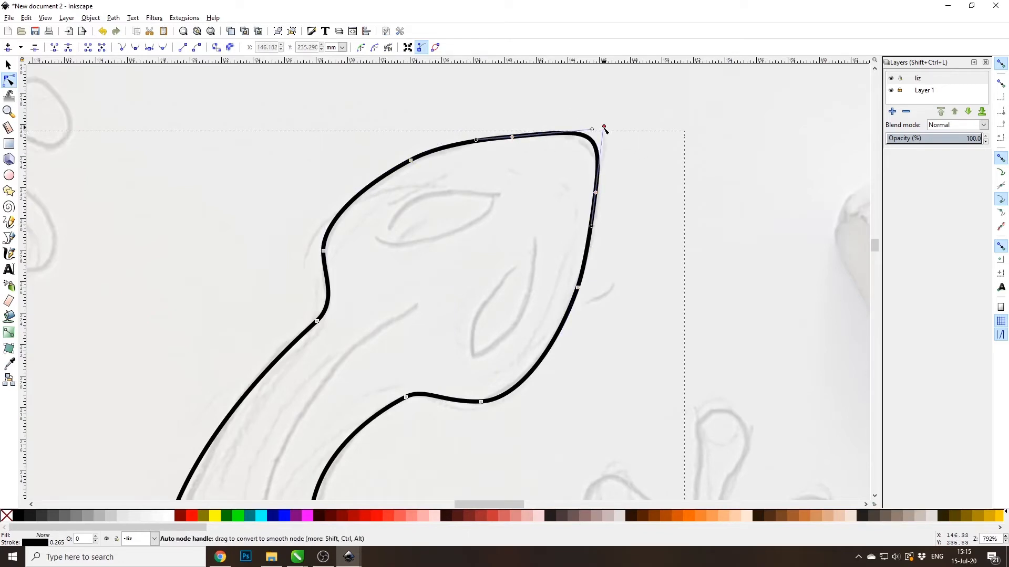
left_click_drag(603, 126, 584, 134)
Select the whole lizard outline as an object and fill it with 60% Gray.
scroll(558, 117, "down", 8)
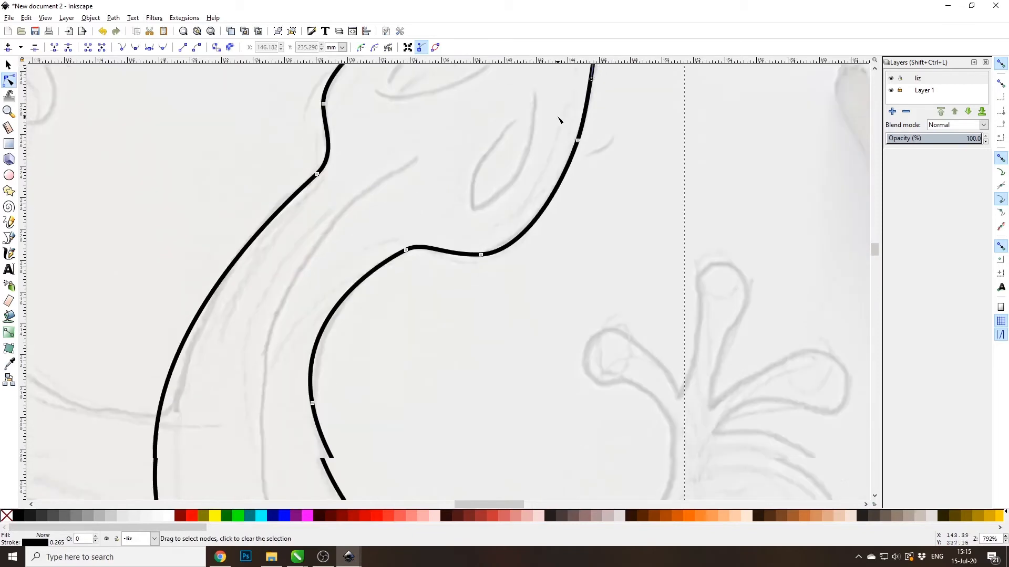
key("super")
key("super")
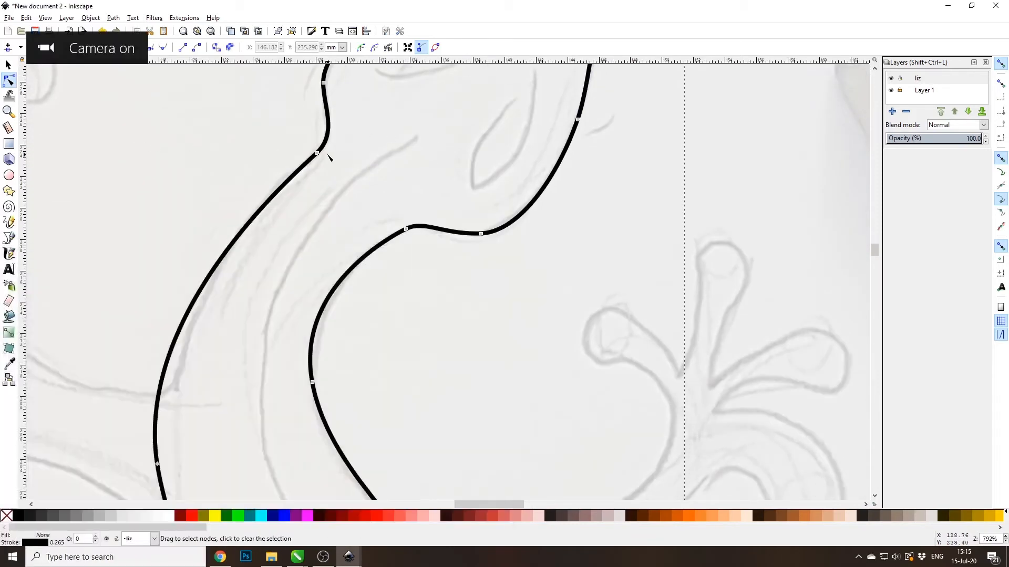
scroll(342, 155, "down", 6)
key("5")
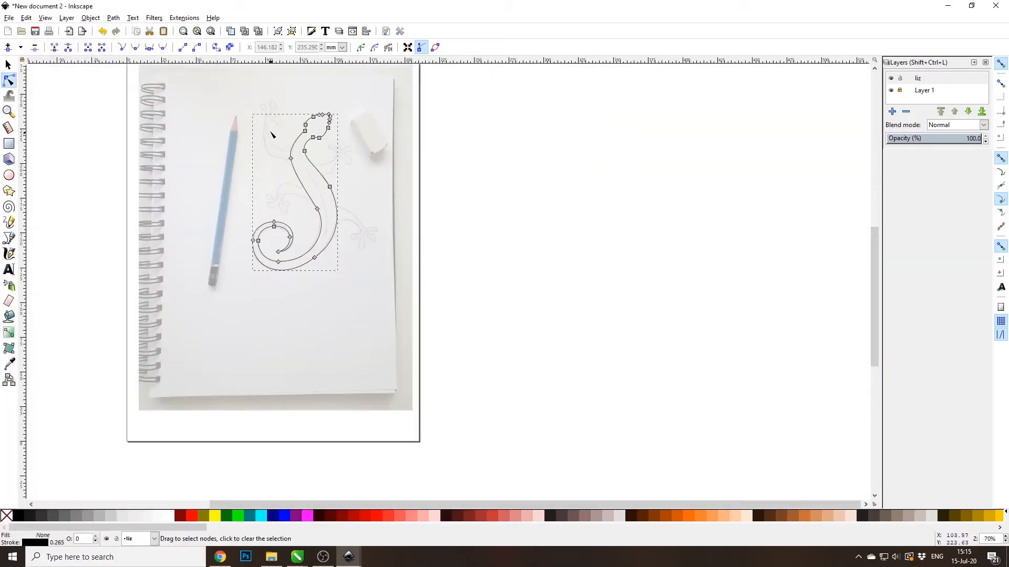
scroll(272, 129, "up", 1)
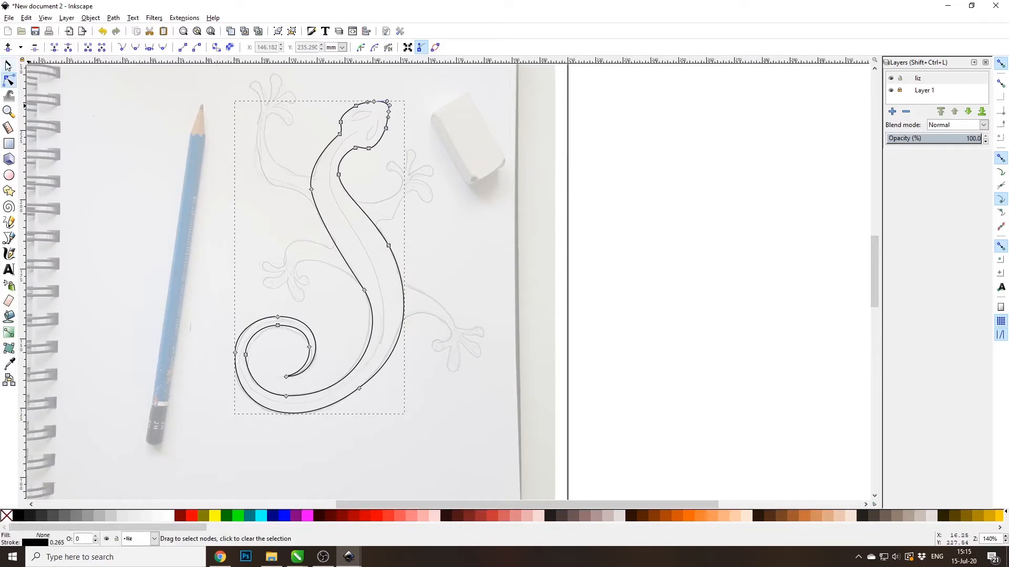
left_click(8, 64)
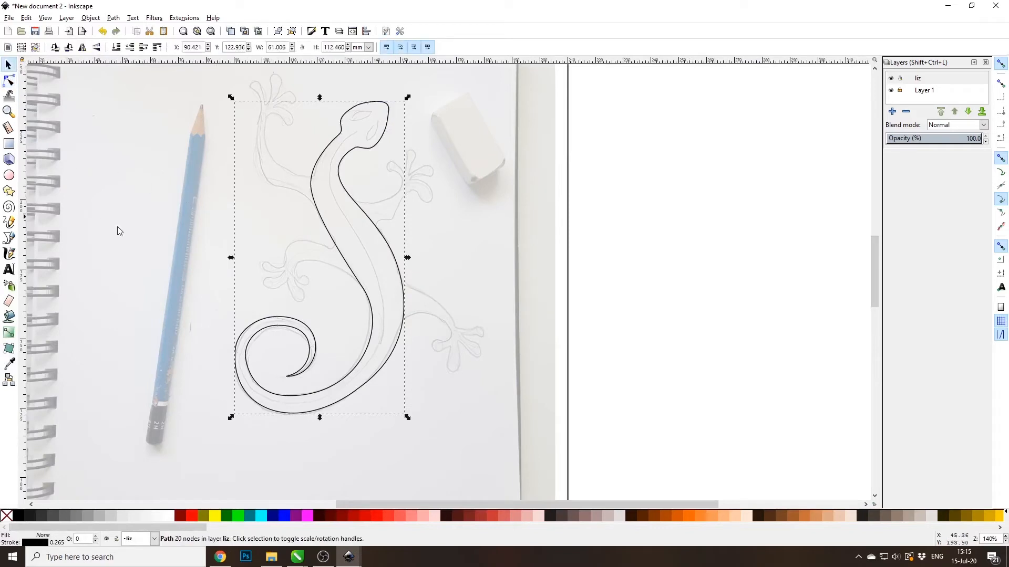
left_click(65, 515)
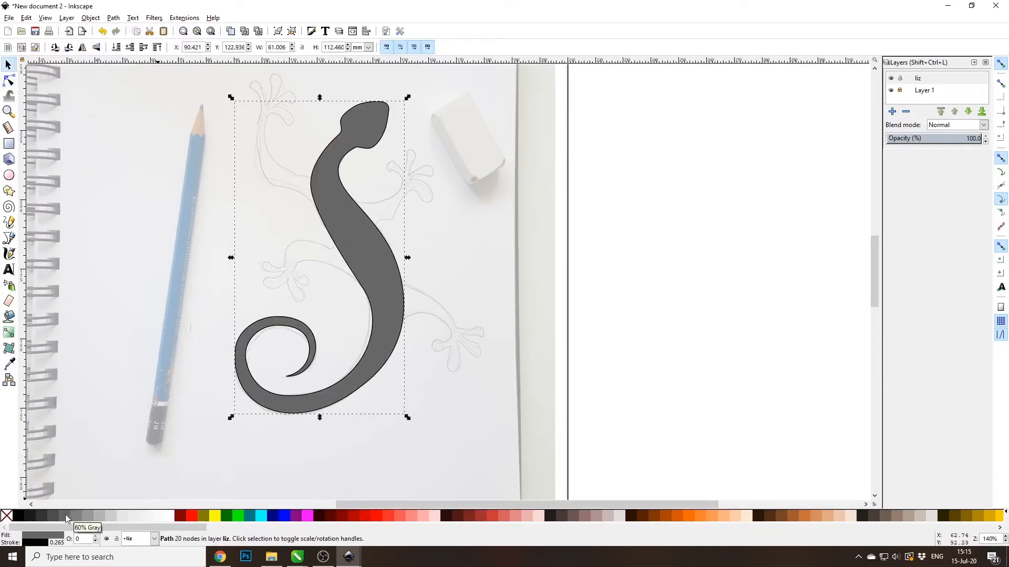
Return to node editing, slightly adjust the lower handle of the outer tail curl's left node, and select the inner curl's top node.
left_click(8, 79)
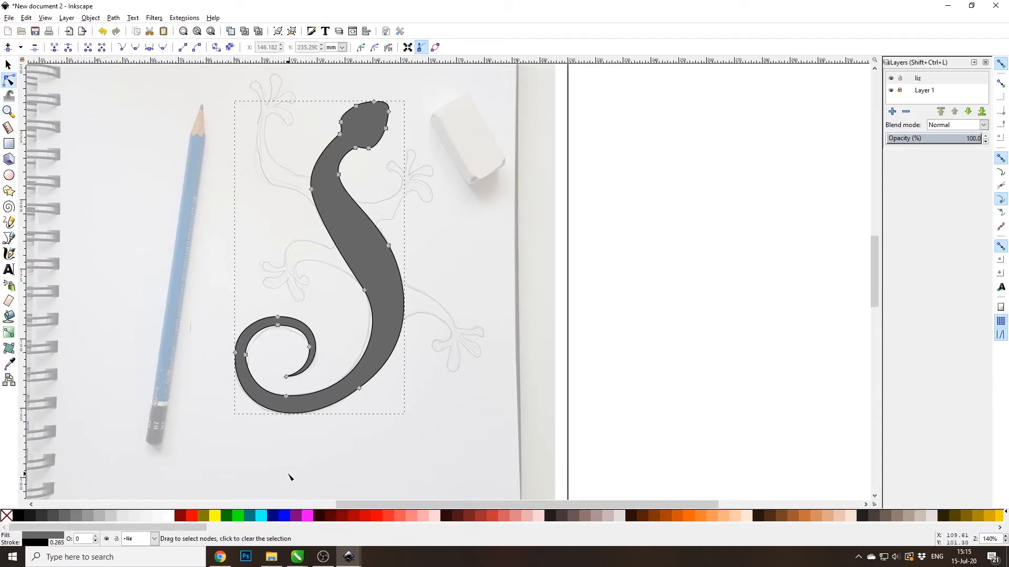
scroll(289, 477, "up", 2)
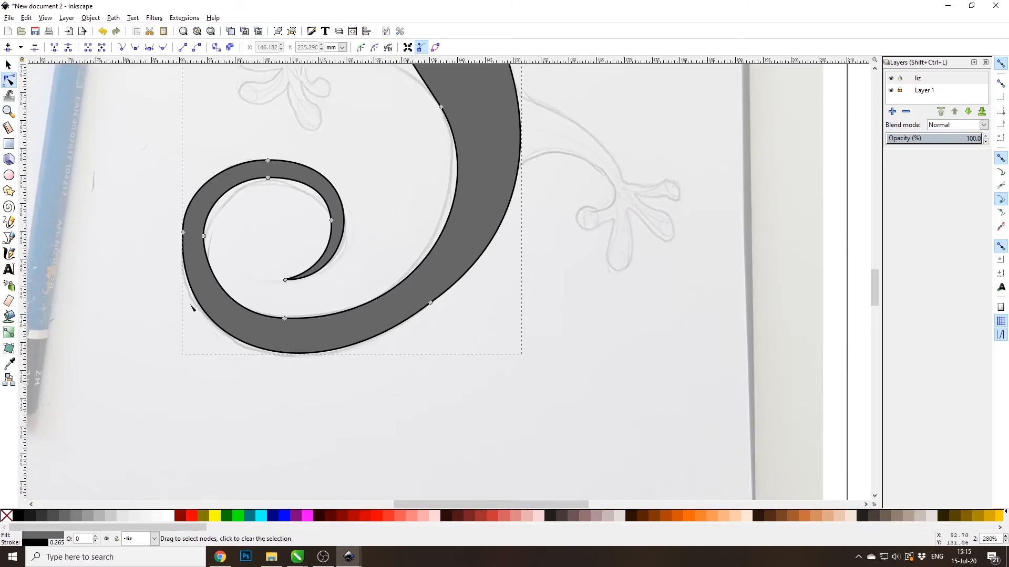
left_click_drag(163, 227, 204, 255)
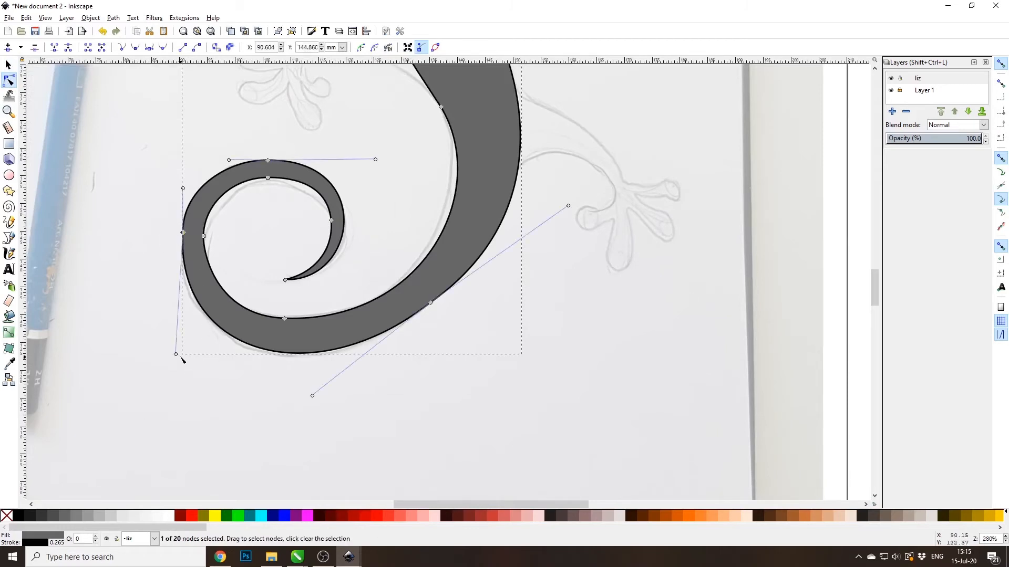
left_click_drag(175, 355, 178, 351)
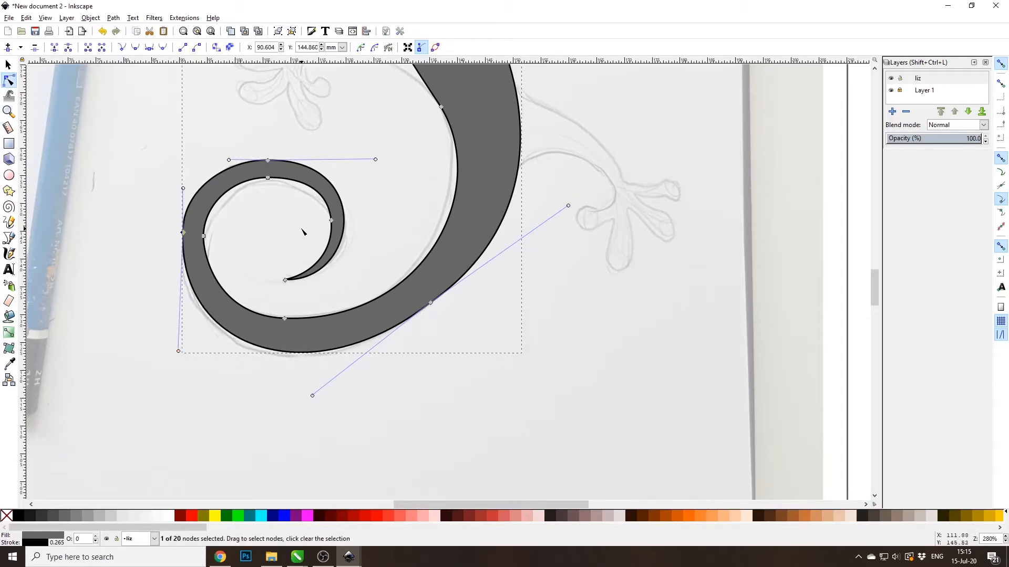
scroll(321, 164, "up", 3)
left_click_drag(158, 184, 211, 254)
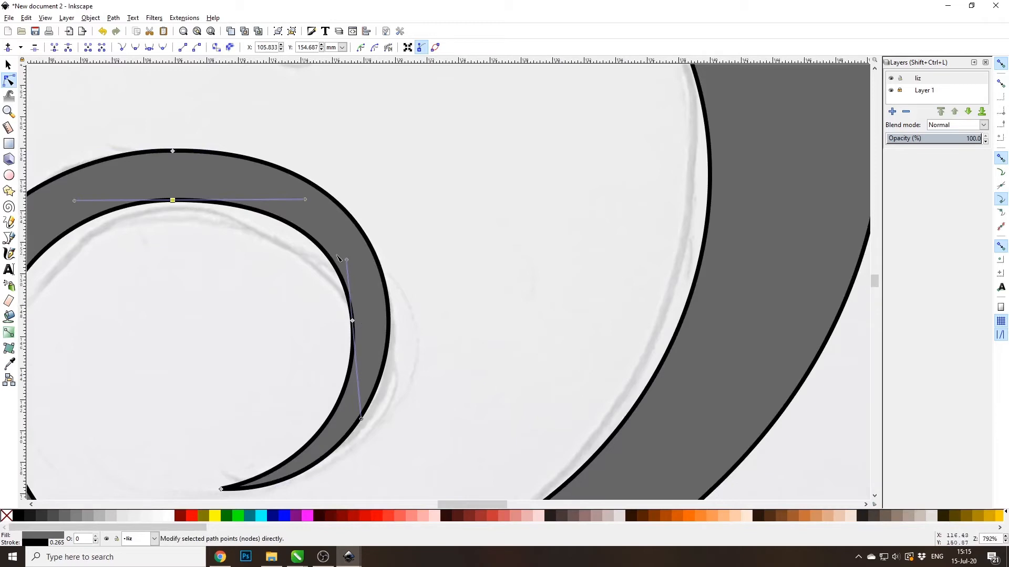
Try greatly lengthening the two facing handles between the inner curl's top and right nodes, and undo both changes.
left_click_drag(346, 259, 338, 138)
left_click_drag(306, 201, 402, 204)
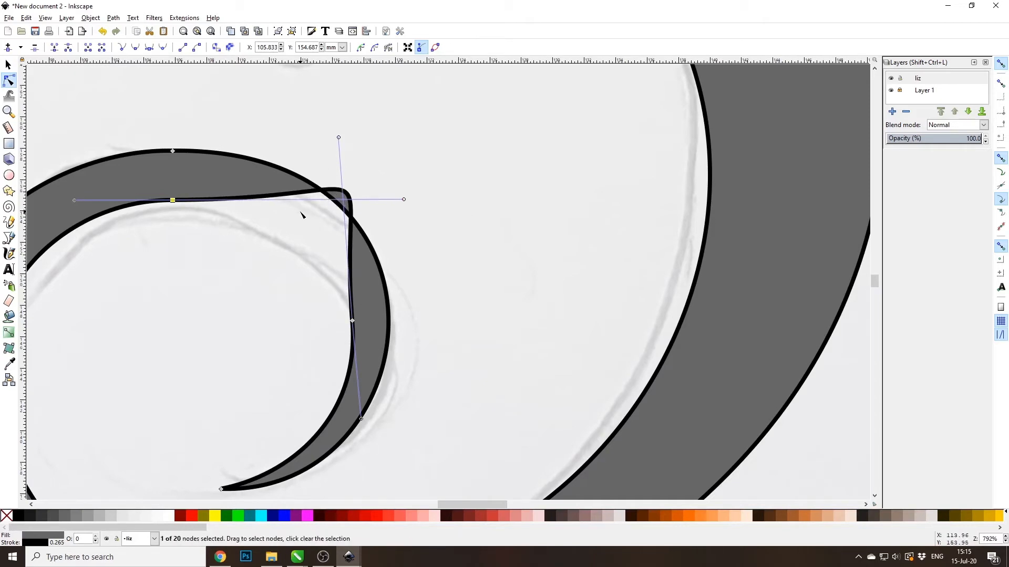
key("ctrl+z")
key("ctrl+z")
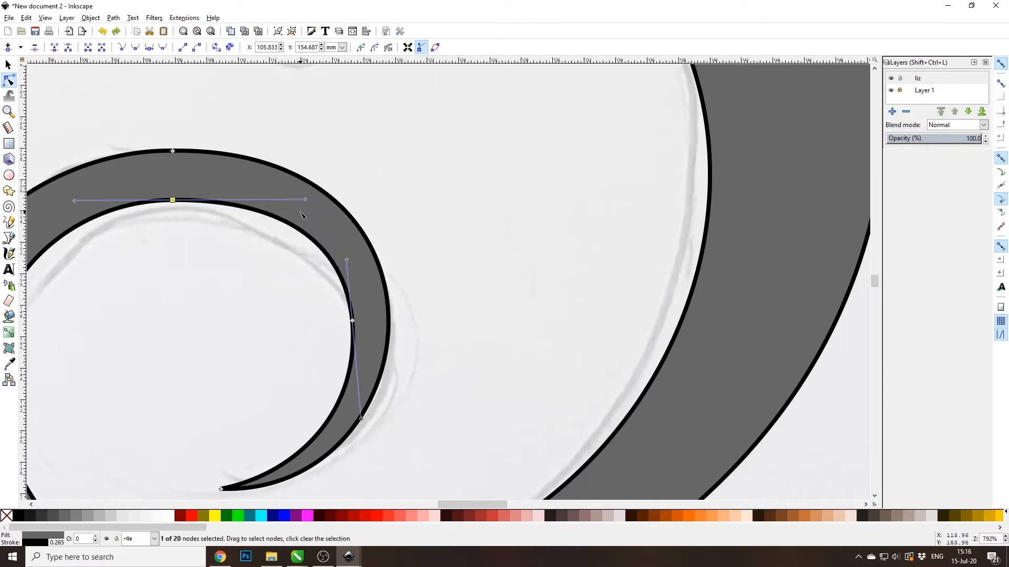
Fine-tune the facing handles of the inner tail curl's top and right nodes to keep the curve smooth.
left_click_drag(347, 260, 351, 263)
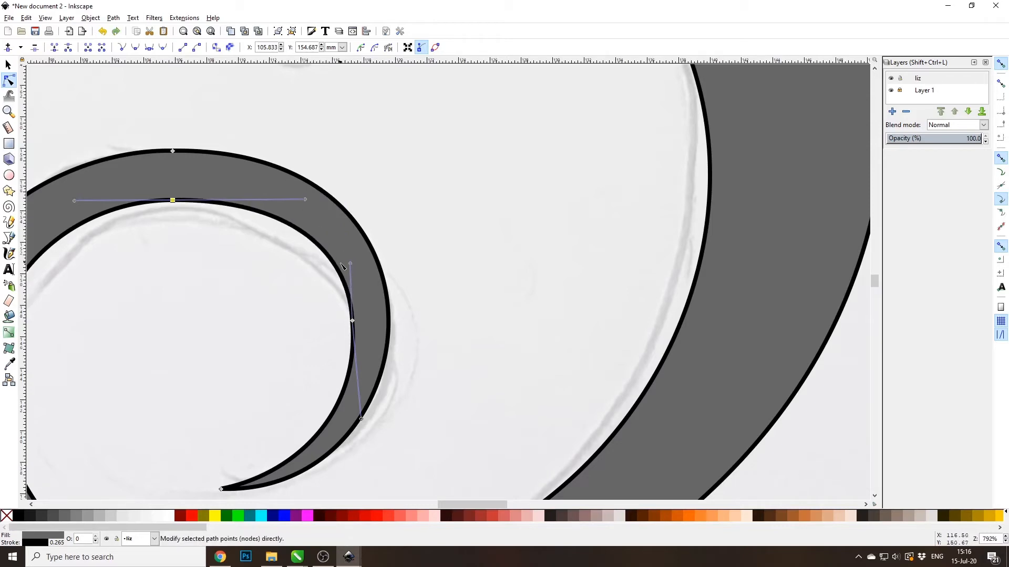
left_click_drag(305, 202, 299, 200)
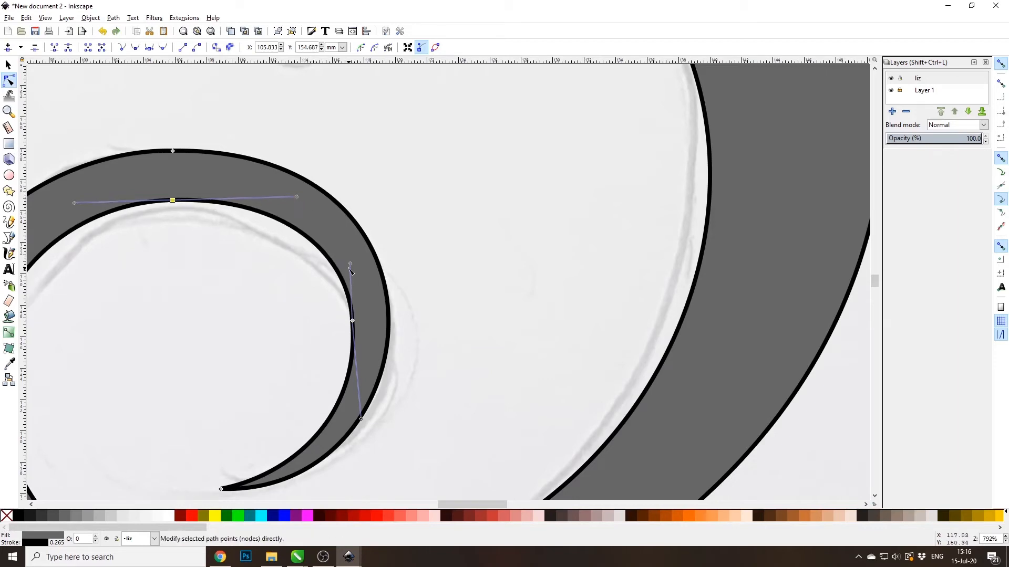
left_click_drag(351, 265, 350, 260)
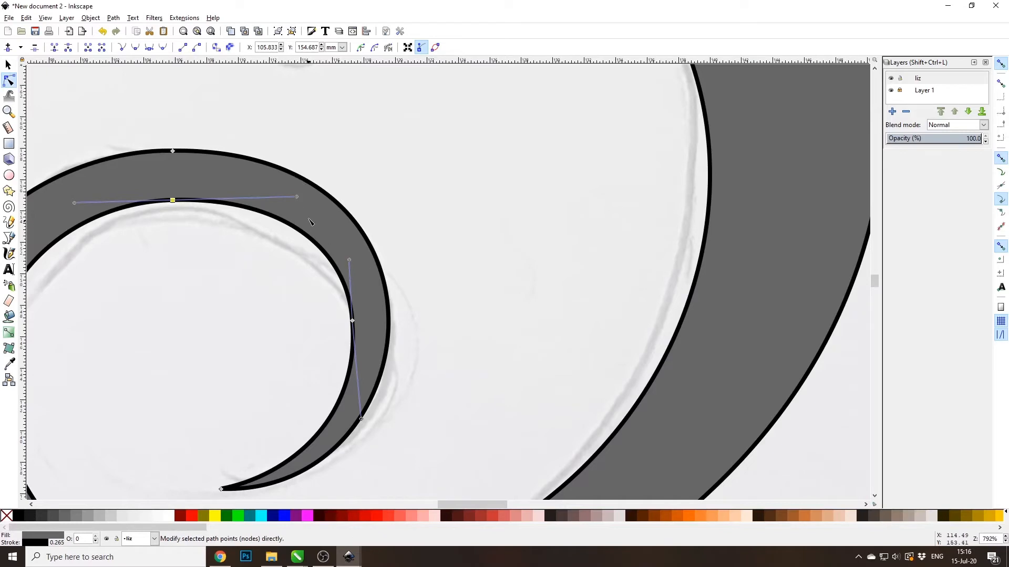
Examine how the filled lizard shape fits the sketch around the tail curl, head, body and legs.
scroll(443, 208, "down", 7, "ctrl")
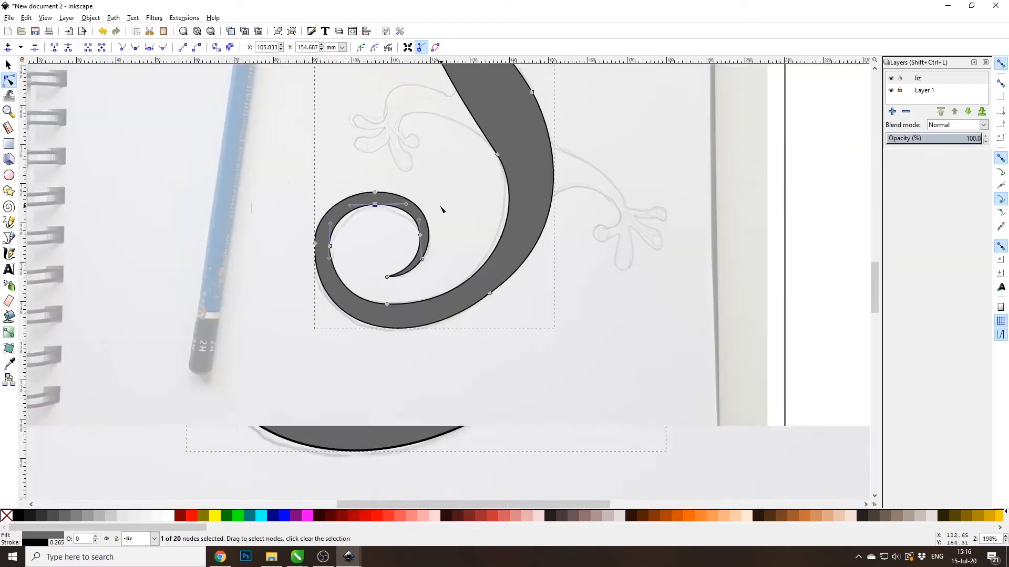
scroll(485, 145, "up", 2, "ctrl")
scroll(479, 84, "down", 2, "ctrl")
scroll(480, 96, "up", 5, "ctrl")
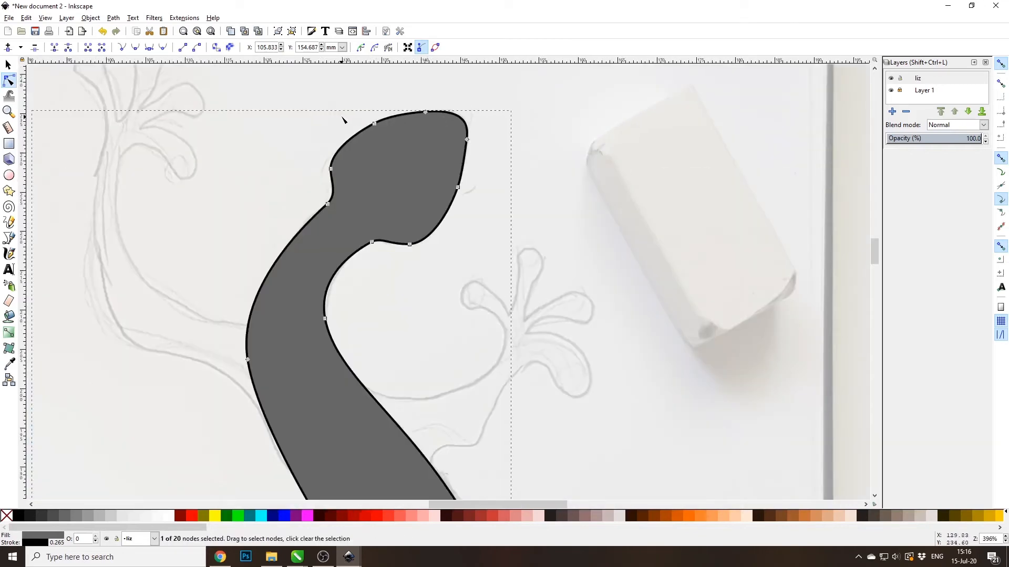
scroll(367, 122, "up", 2, "ctrl")
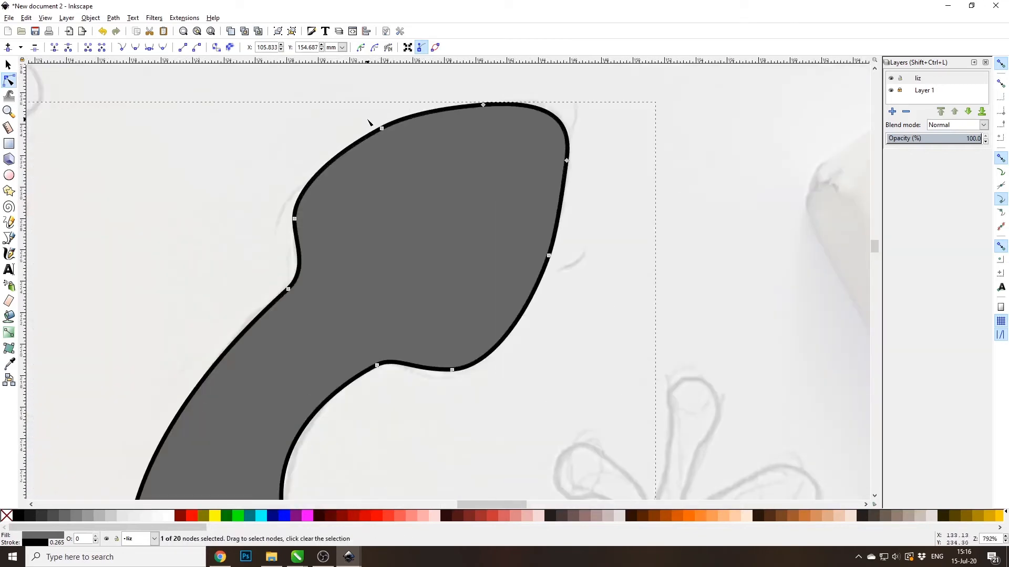
scroll(367, 122, "down", 4, "ctrl")
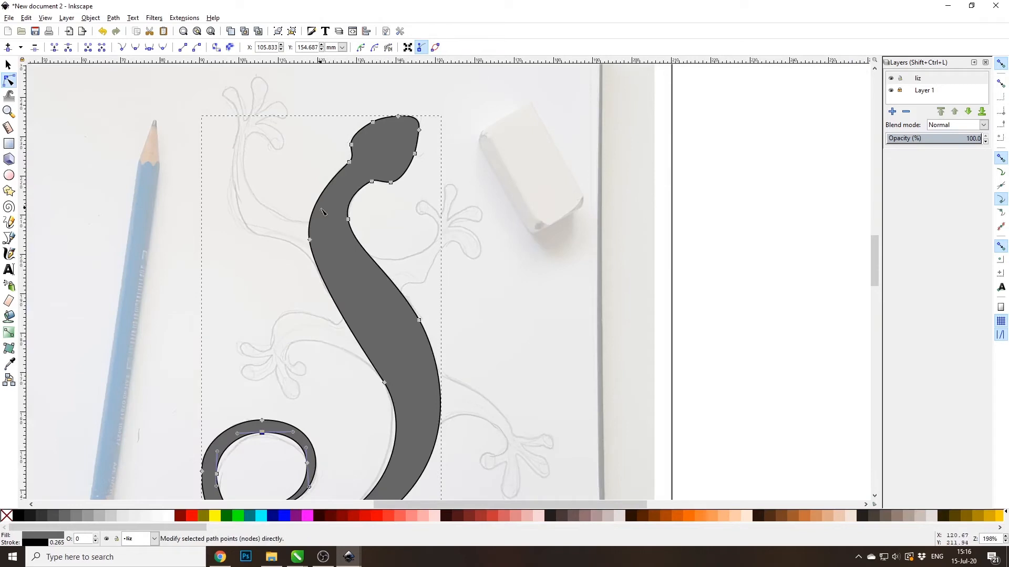
scroll(337, 213, "up", 4)
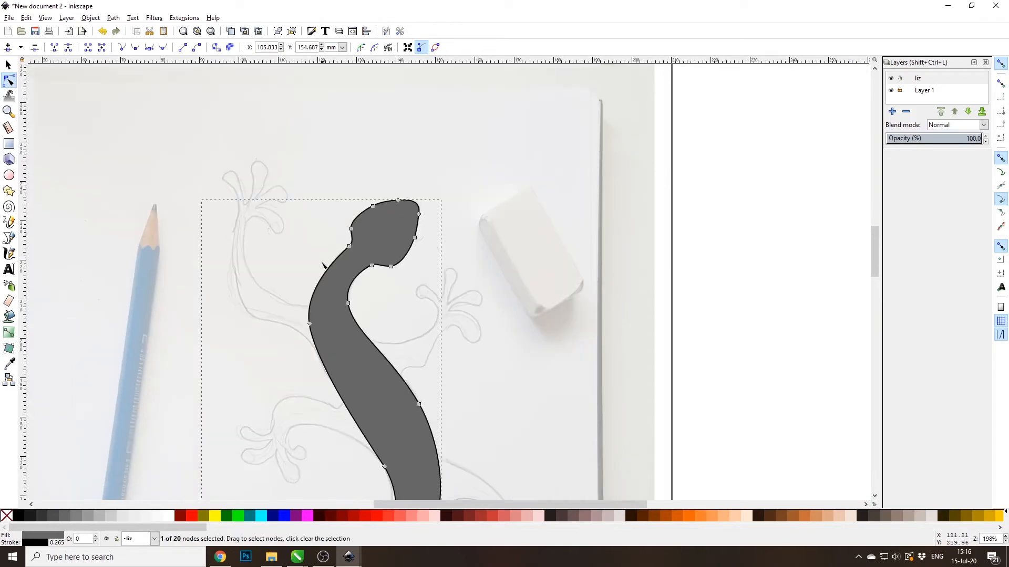
scroll(323, 265, "down", 5, "ctrl")
scroll(342, 199, "up", 6, "ctrl")
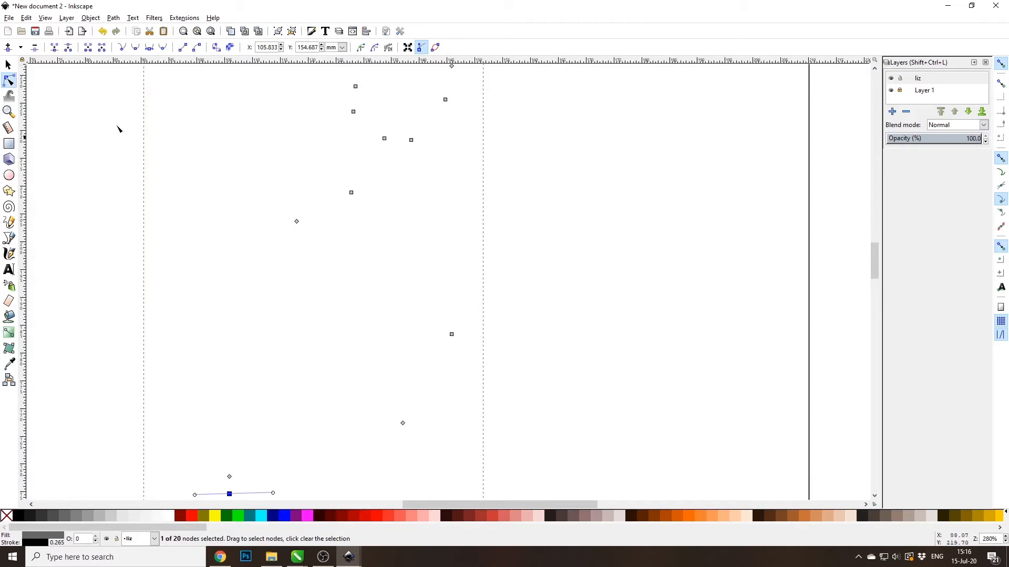
scroll(339, 158, "down", 1)
scroll(336, 129, "up", 6)
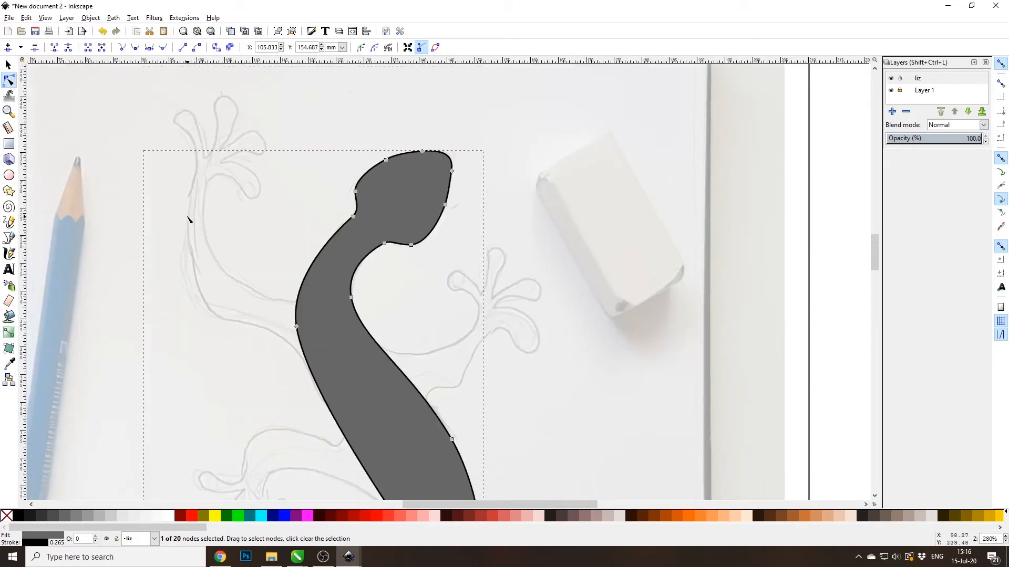
scroll(331, 212, "down", 7)
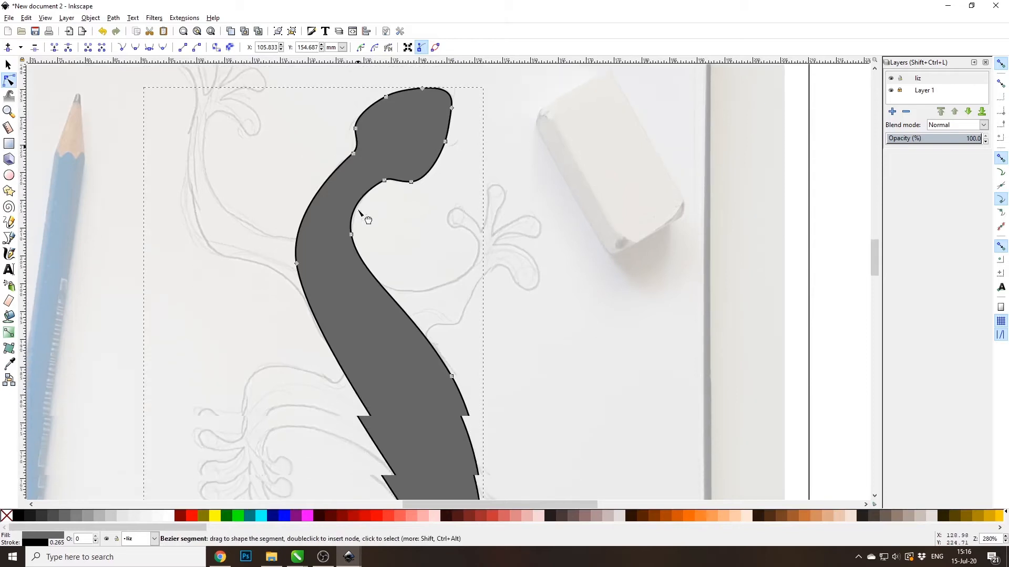
Move the outer tail-base node slightly outward and shorten its upper handle and the opposite inner body node's lower handle to match the sketch.
scroll(359, 210, "down", 6)
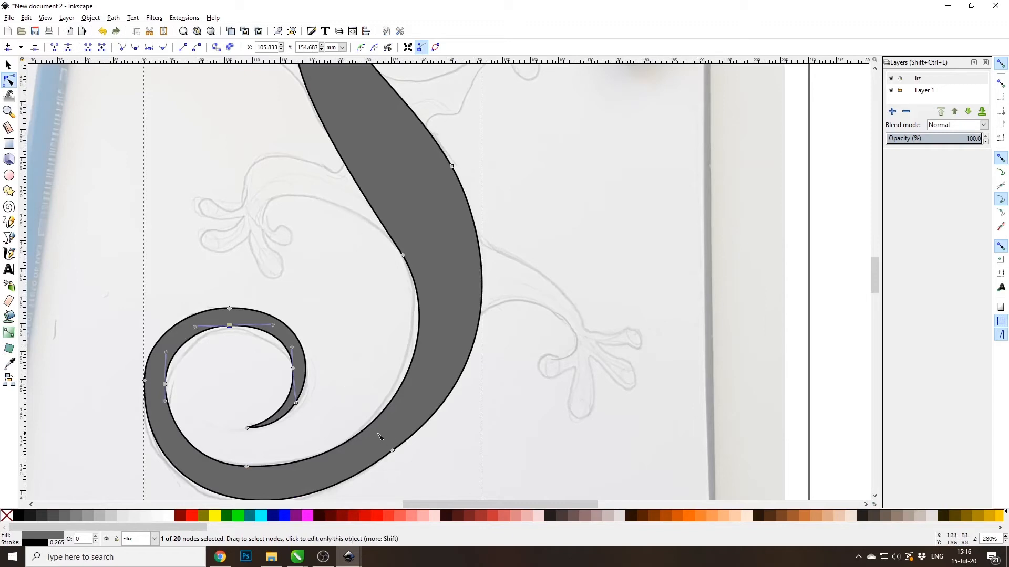
left_click_drag(394, 452, 398, 460)
left_click_drag(536, 363, 529, 366)
left_click(402, 255)
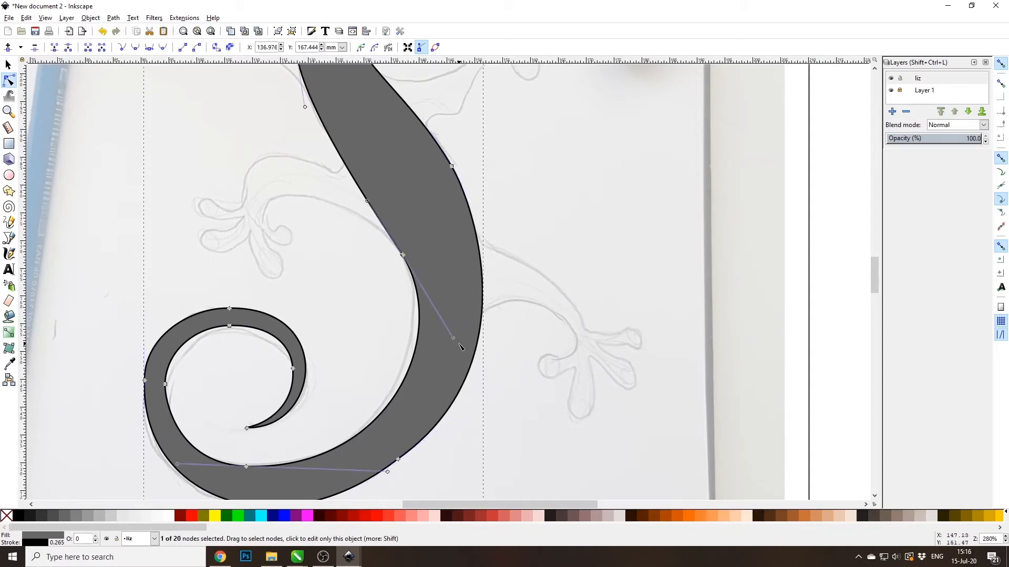
left_click_drag(455, 339, 447, 332)
left_click(342, 283)
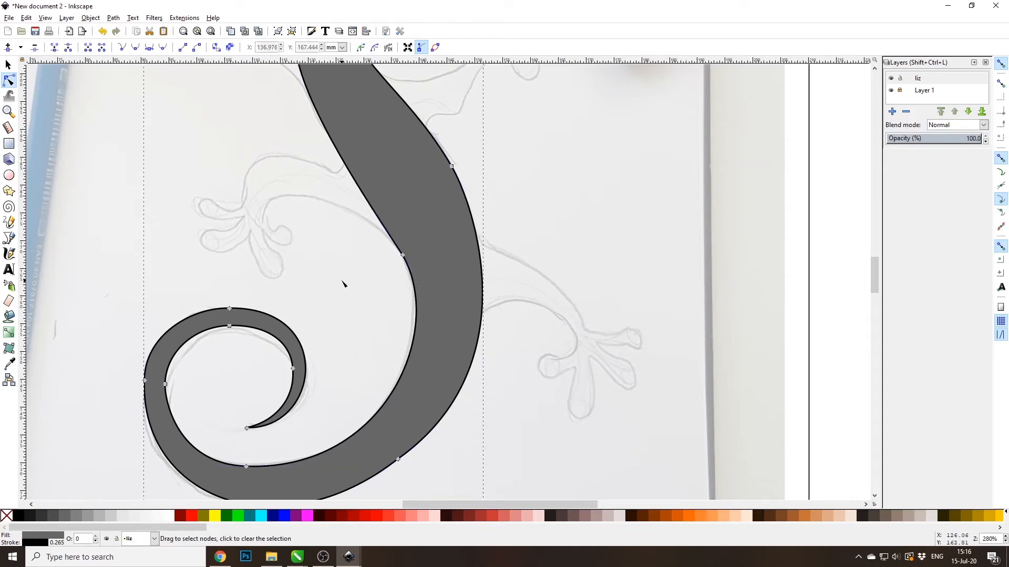
Draw four unfilled circles, each about 4 to 4.7 mm across, near the toe tips of the sketched left hind foot.
scroll(342, 284, "down", 3)
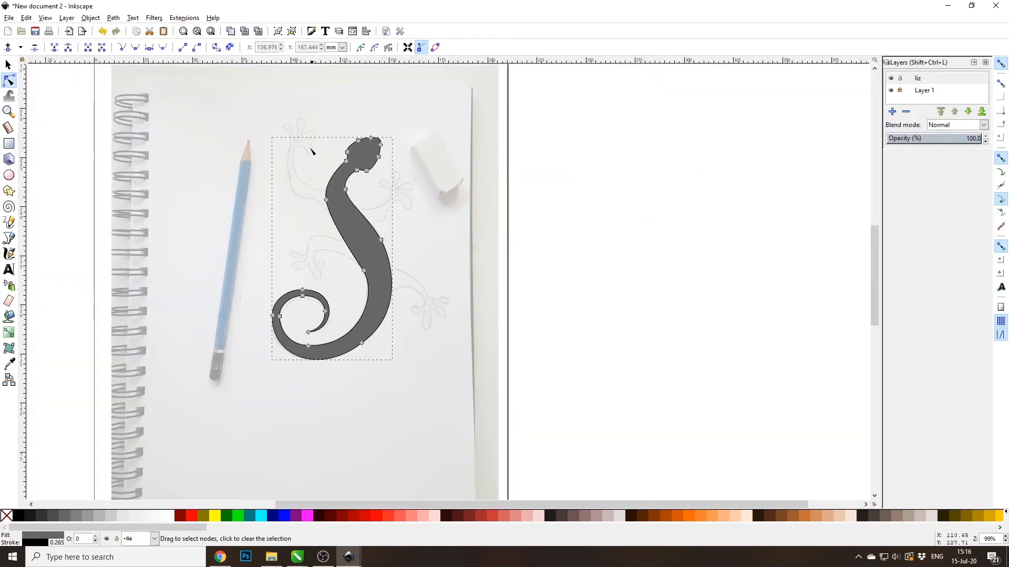
scroll(317, 166, "up", 2)
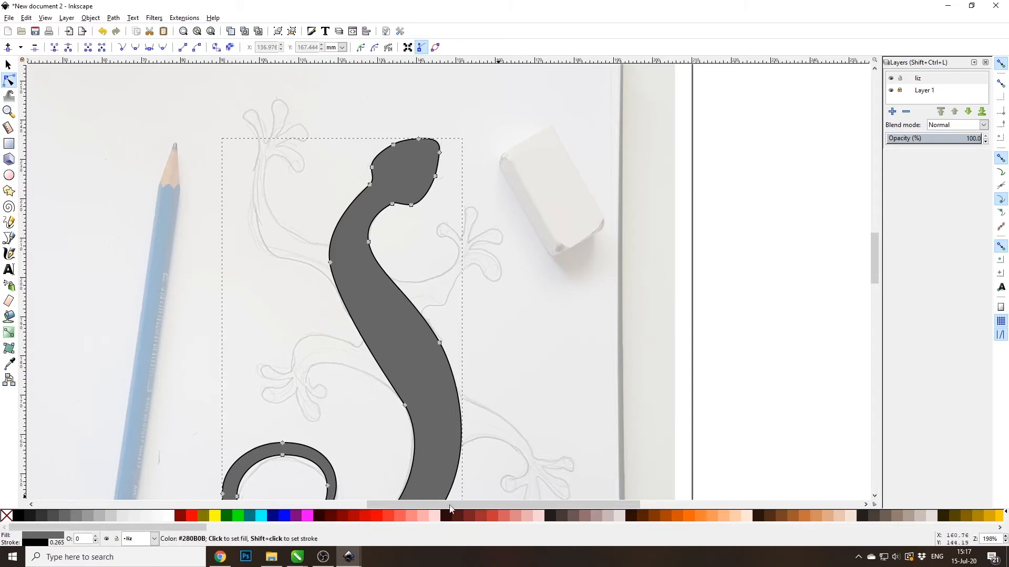
scroll(361, 395, "up", 3)
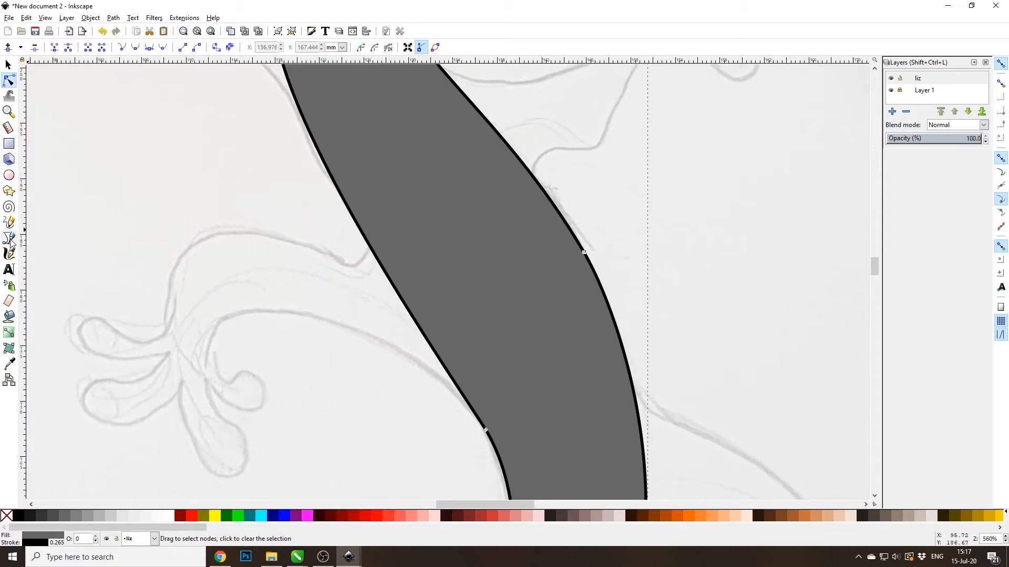
left_click(9, 175)
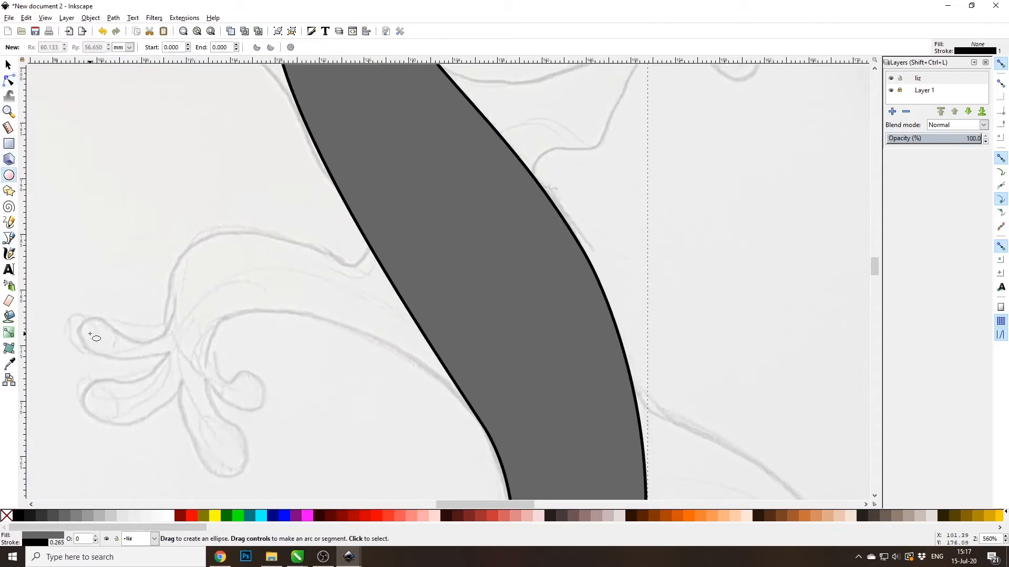
left_click_drag(78, 320, 118, 357)
left_click_drag(100, 406, 146, 459)
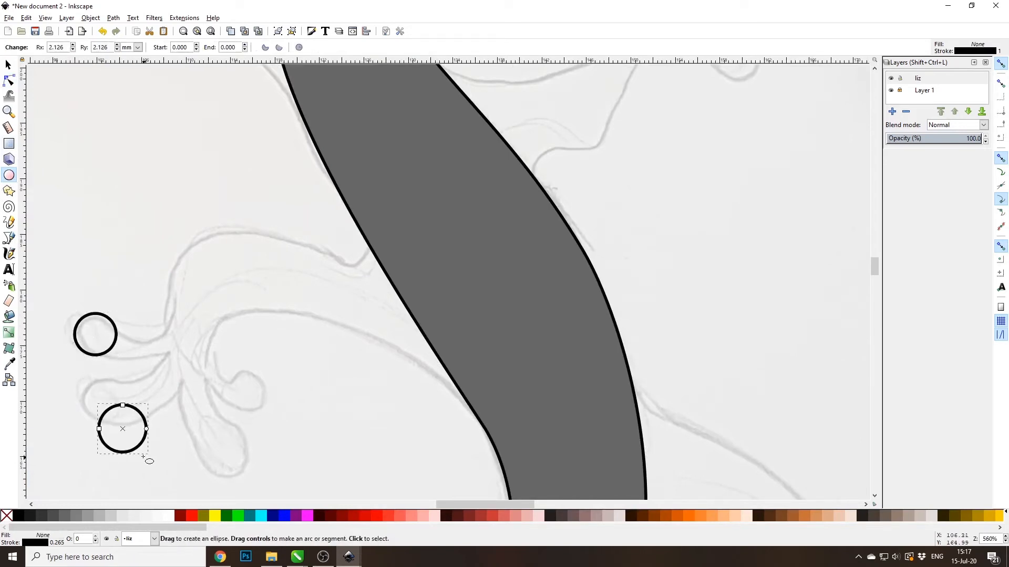
left_click_drag(215, 443, 272, 493)
left_click_drag(235, 389, 287, 435)
Reposition the right and two lower circles closer to the toes of the left hind foot, spacing them apart.
left_click(8, 64)
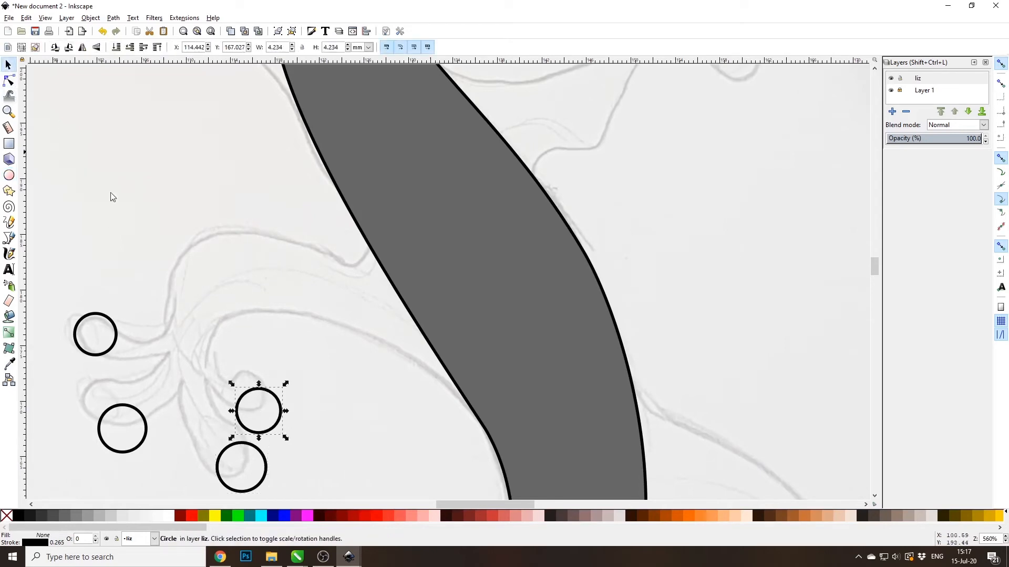
left_click_drag(251, 400, 232, 373)
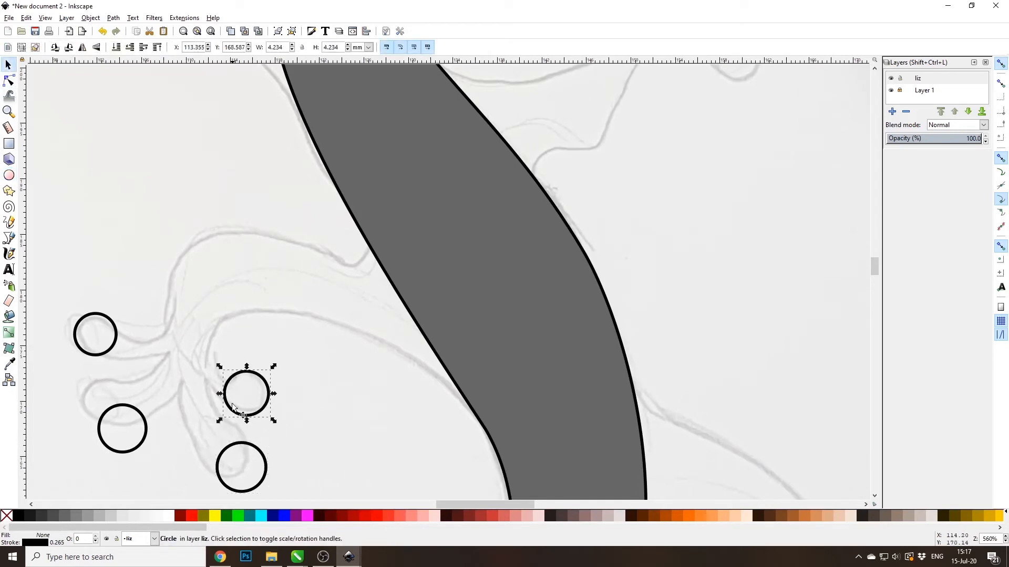
left_click_drag(222, 447, 199, 438)
left_click_drag(138, 446, 130, 441)
left_click(130, 441)
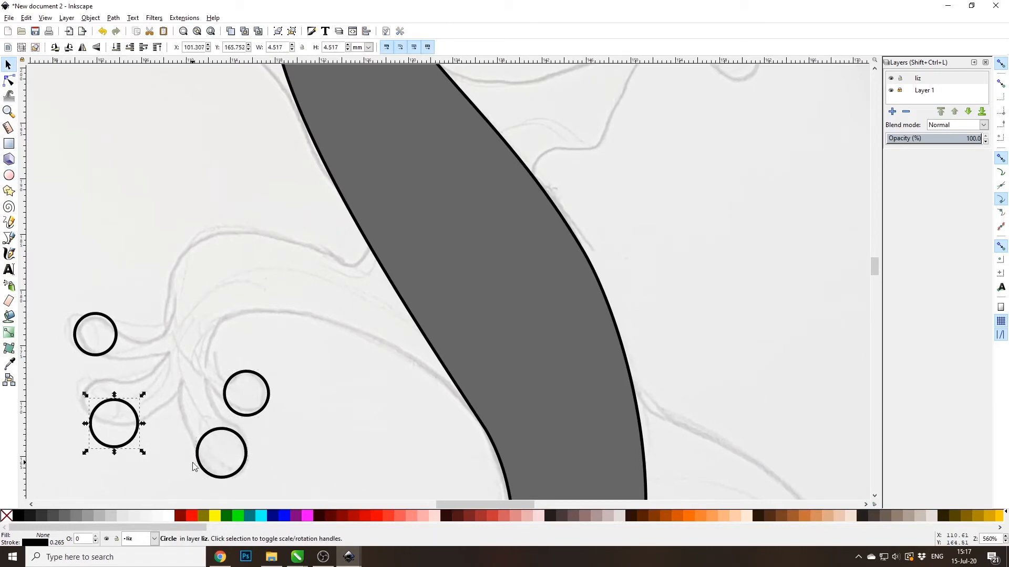
left_click_drag(196, 463, 177, 470)
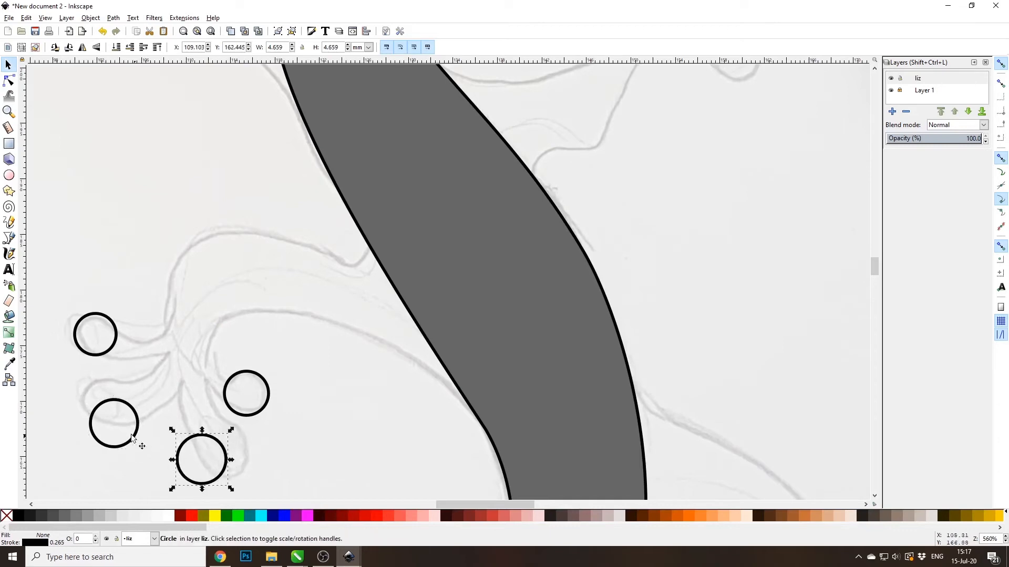
left_click_drag(137, 424, 133, 422)
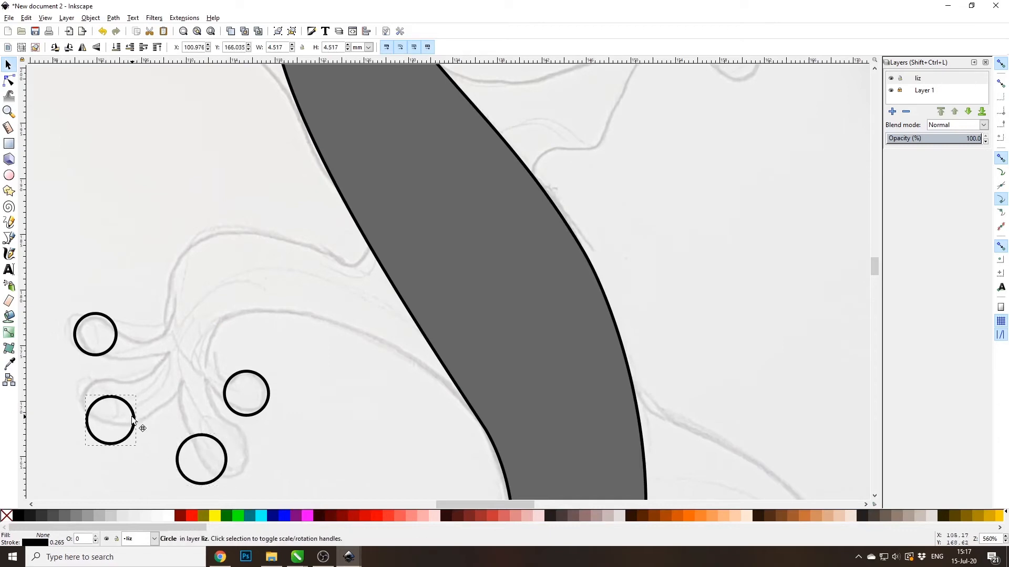
Start a straight-segment Bezier outline at the inner wrist, tracing across the right and bottom toe circles with points between the toes.
left_click(9, 239)
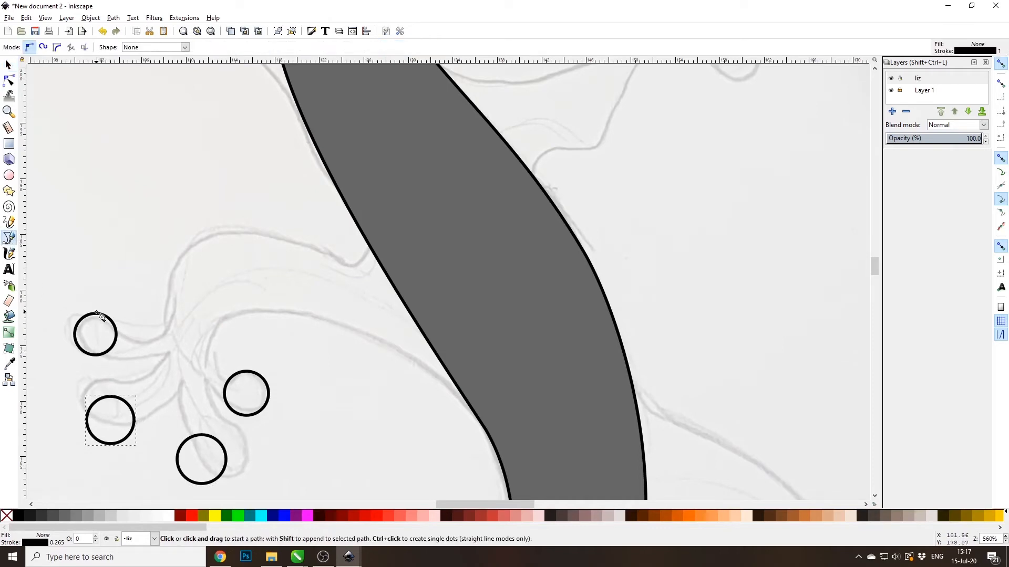
left_click(9, 254)
left_click(9, 239)
scroll(115, 454, "up", 2)
scroll(236, 337, "down", 1)
scroll(149, 435, "up", 1)
scroll(144, 431, "down", 1)
scroll(144, 431, "up", 1)
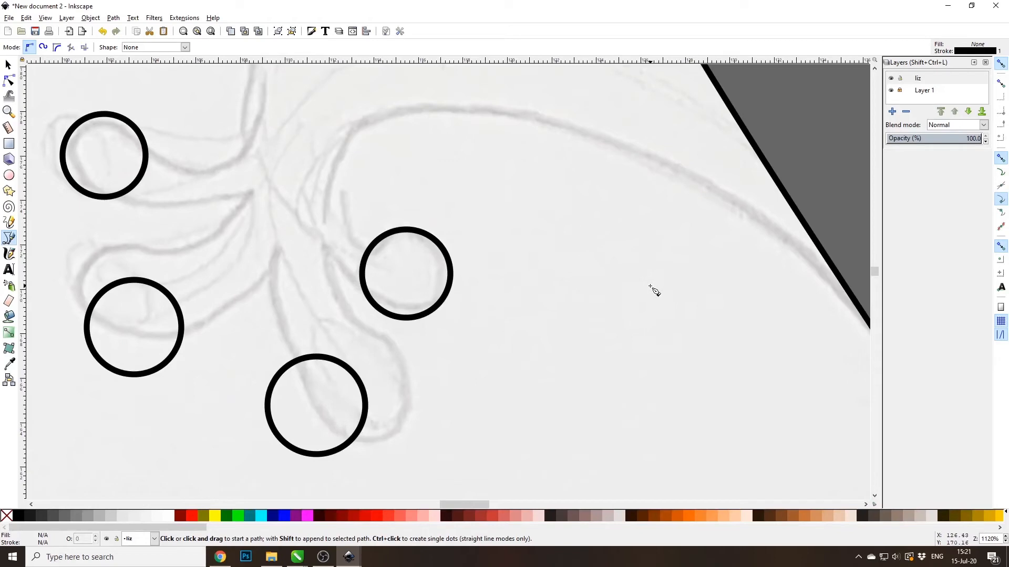
left_click(352, 129)
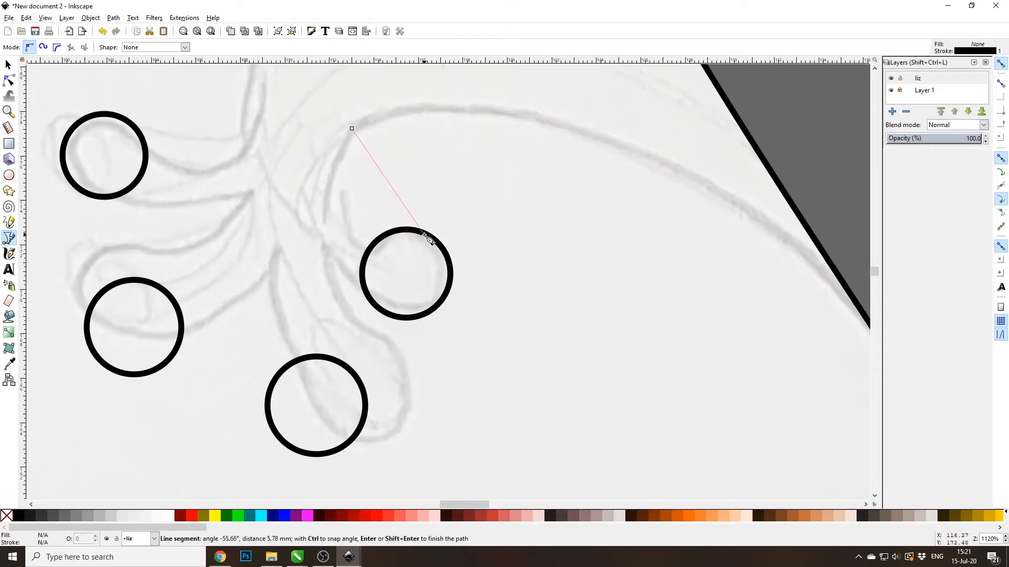
left_click(422, 233)
left_click(393, 318)
left_click(311, 159)
left_click(361, 388)
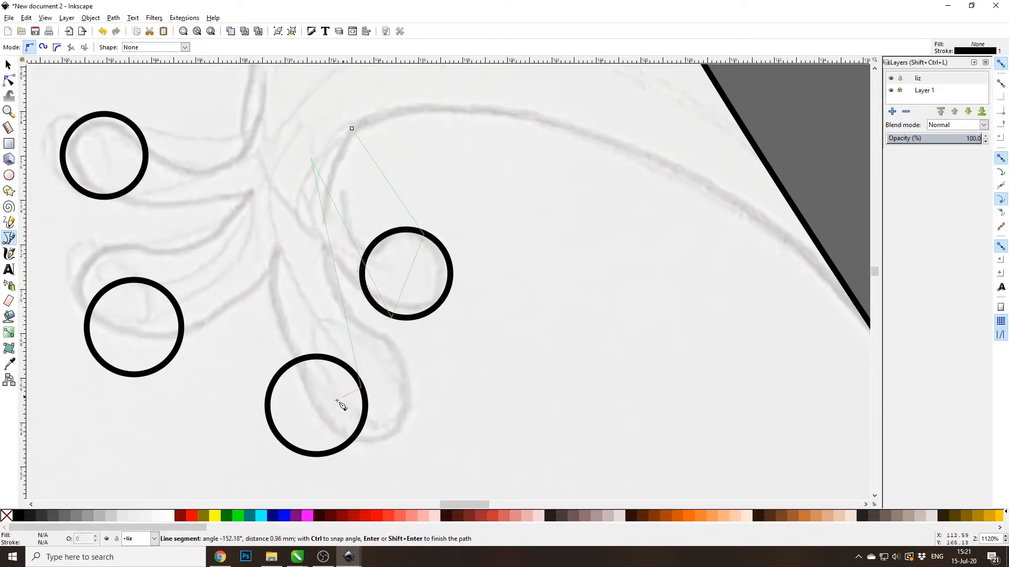
left_click(272, 428)
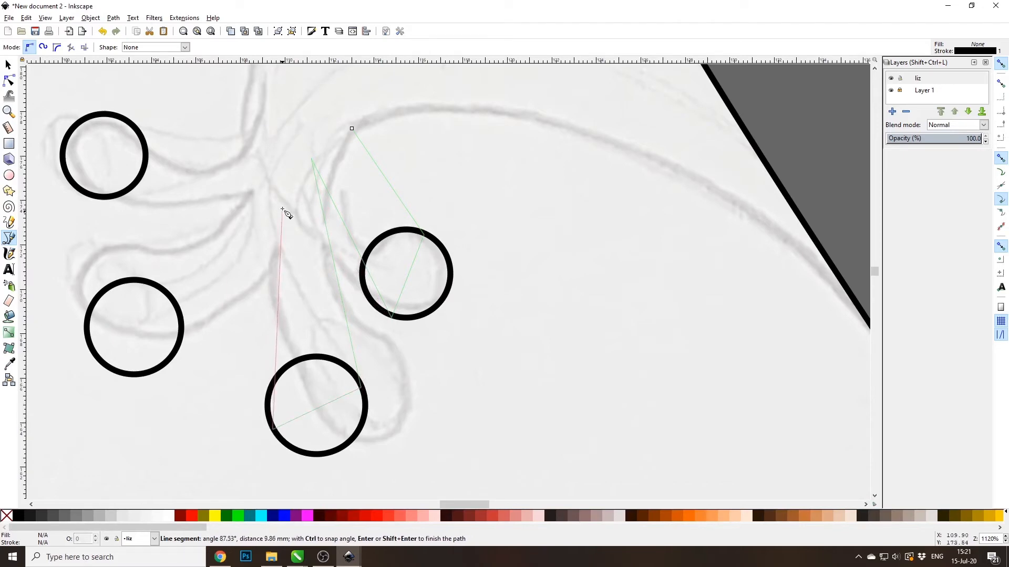
left_click(282, 185)
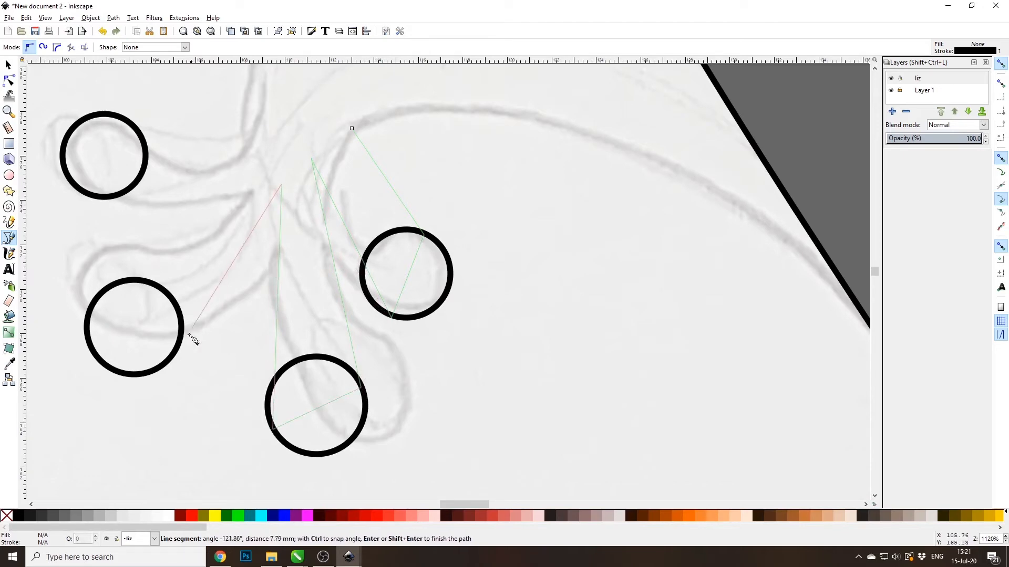
Continue the foot outline across the lower-left and upper-left toe circles and over the palm, closing it at the starting node.
left_click(149, 374)
left_click(115, 287)
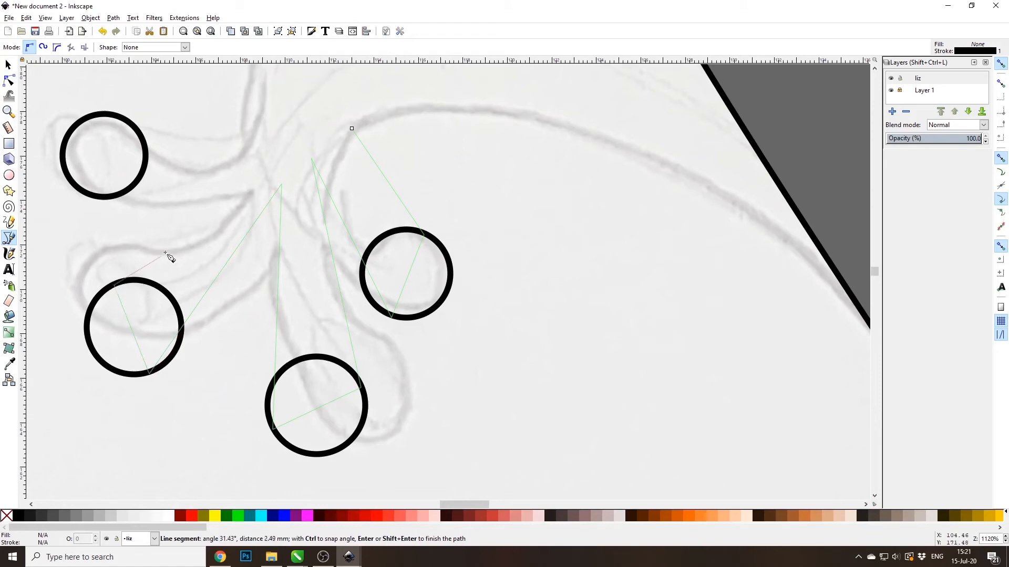
left_click(271, 156)
left_click(99, 197)
left_click(107, 114)
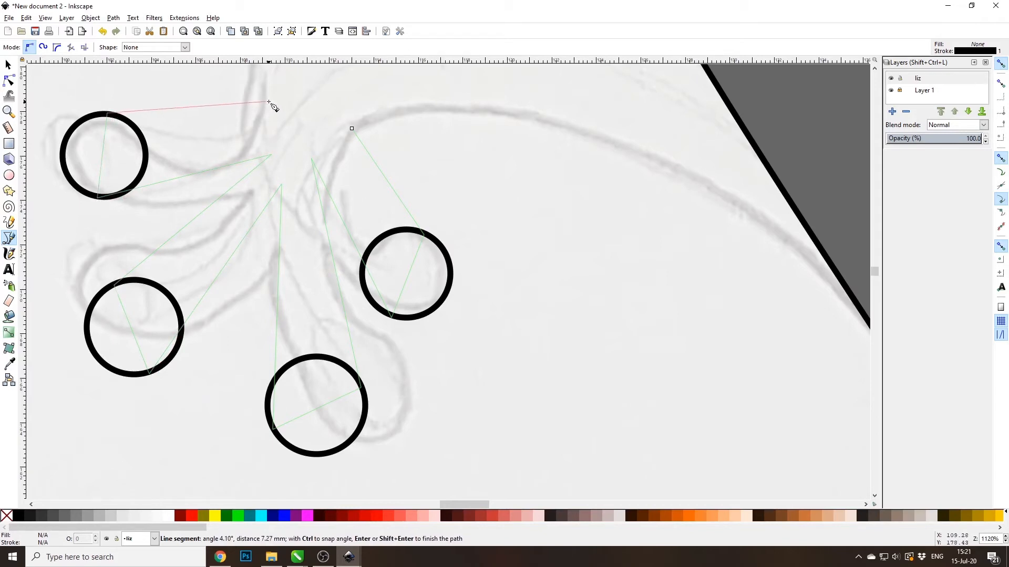
left_click(269, 102)
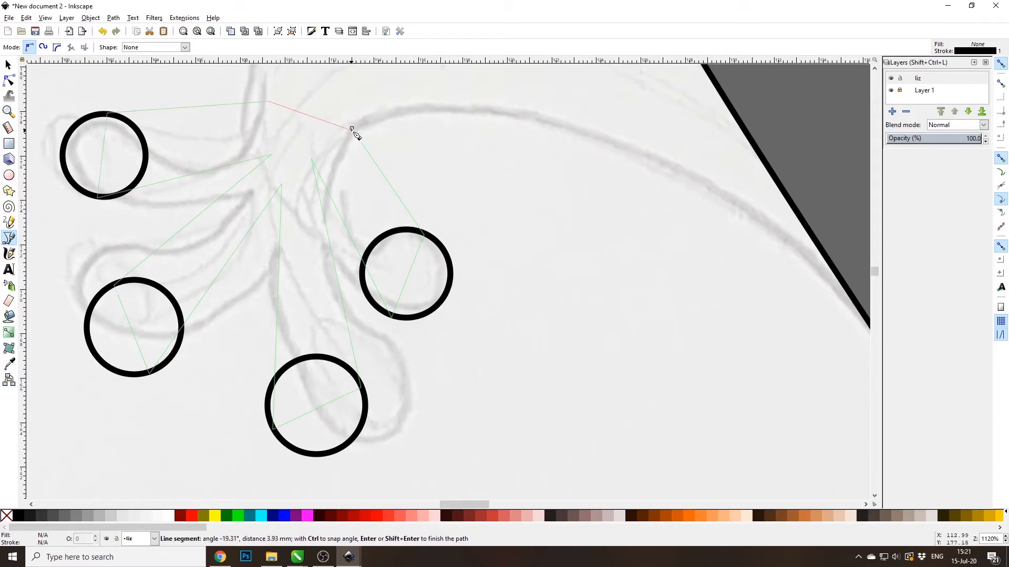
left_click(352, 129)
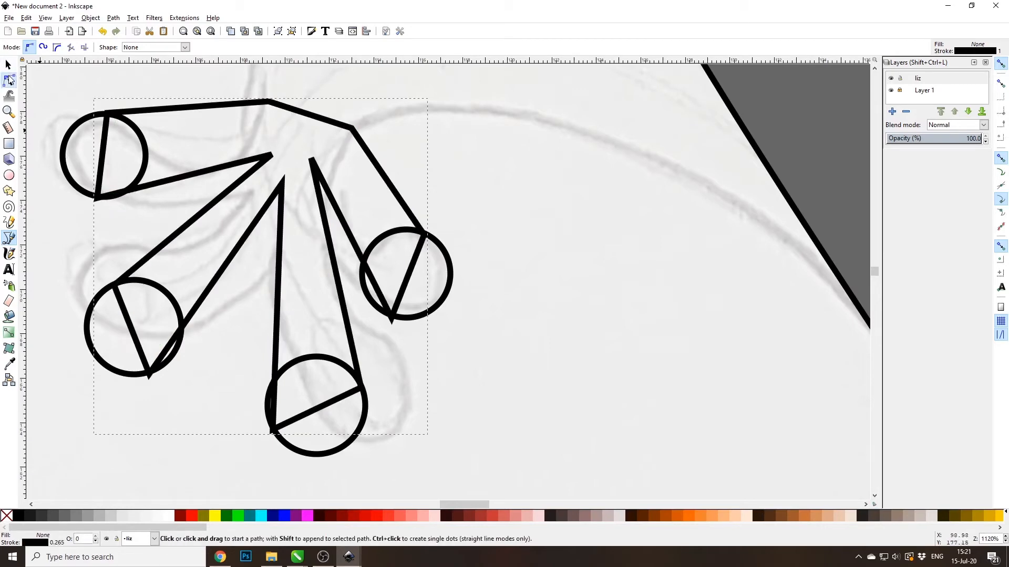
Select all nodes of the foot outline and convert its straight segments to curves.
left_click(8, 79)
left_click_drag(42, 72, 500, 449)
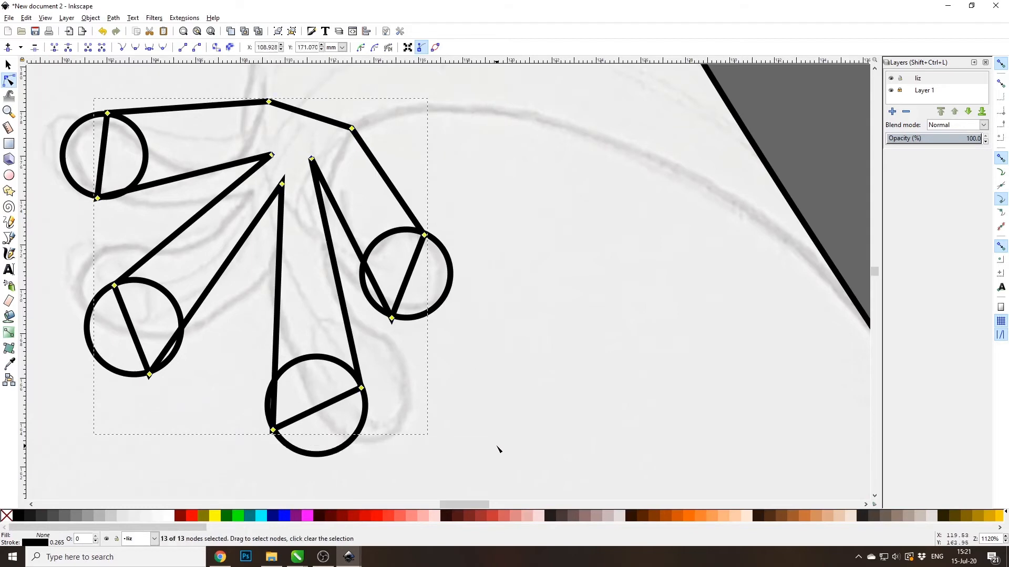
left_click(197, 48)
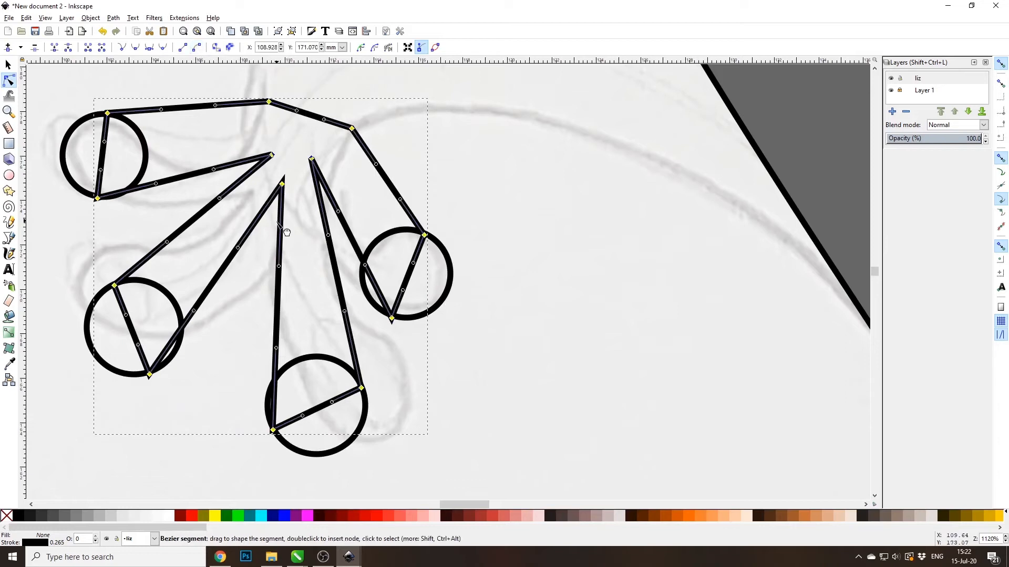
Bend the sides of the four toes inward into smooth curves that taper from the circles toward the palm.
left_click_drag(191, 180, 258, 279)
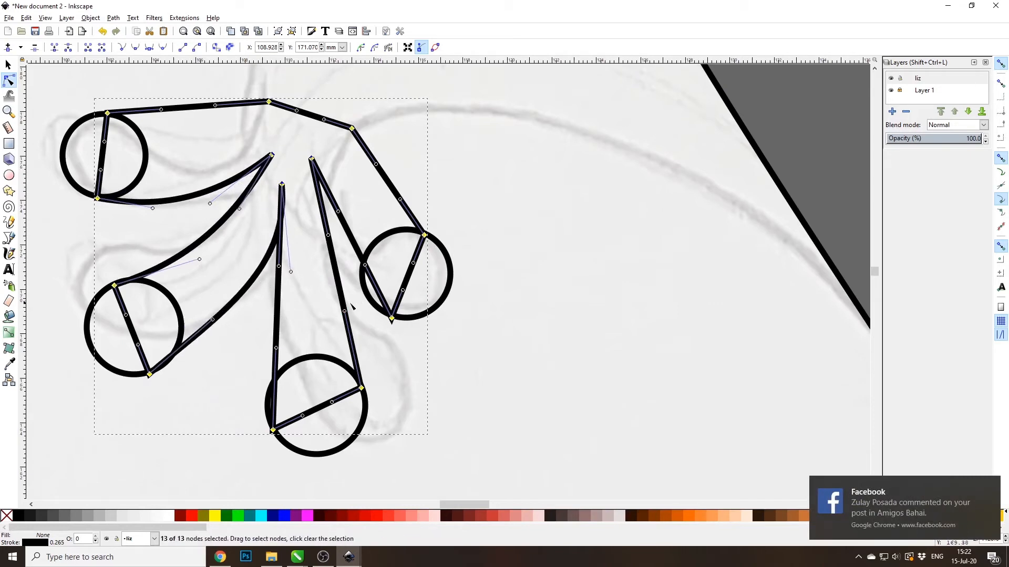
left_click_drag(394, 191, 349, 266)
left_click_drag(277, 321, 261, 322)
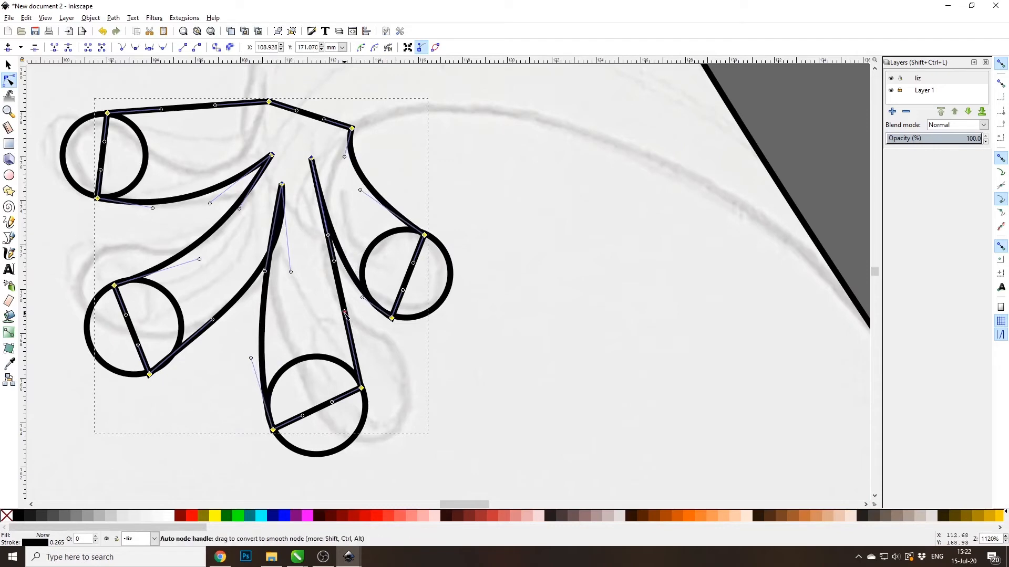
left_click_drag(343, 295, 329, 308)
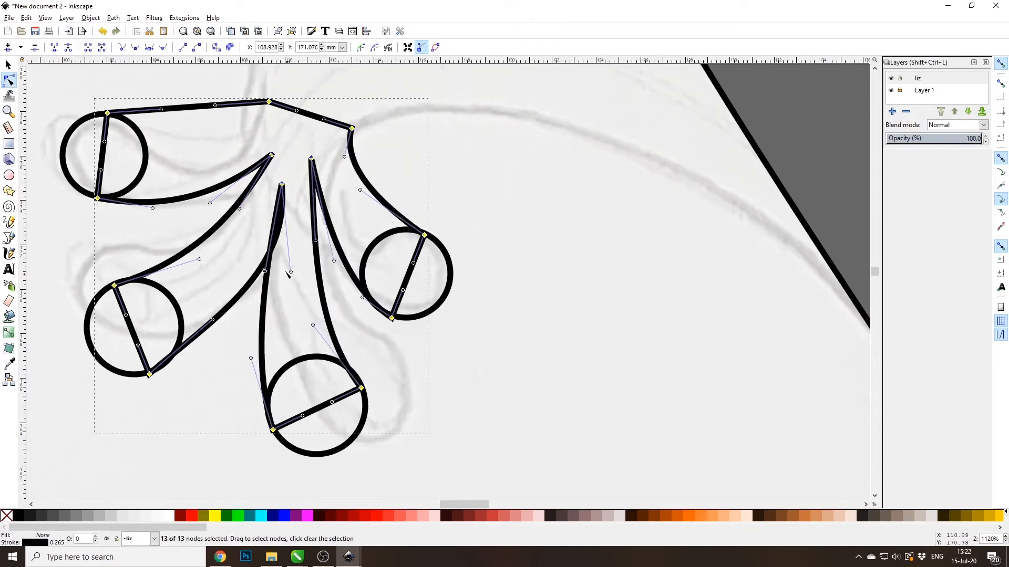
left_click_drag(272, 282, 274, 291)
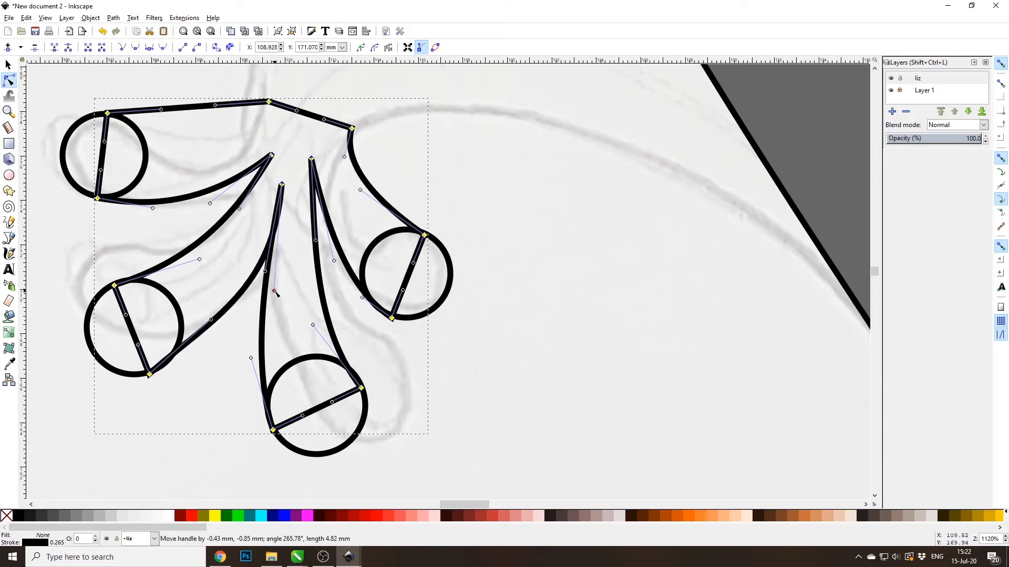
left_click_drag(194, 109, 199, 139)
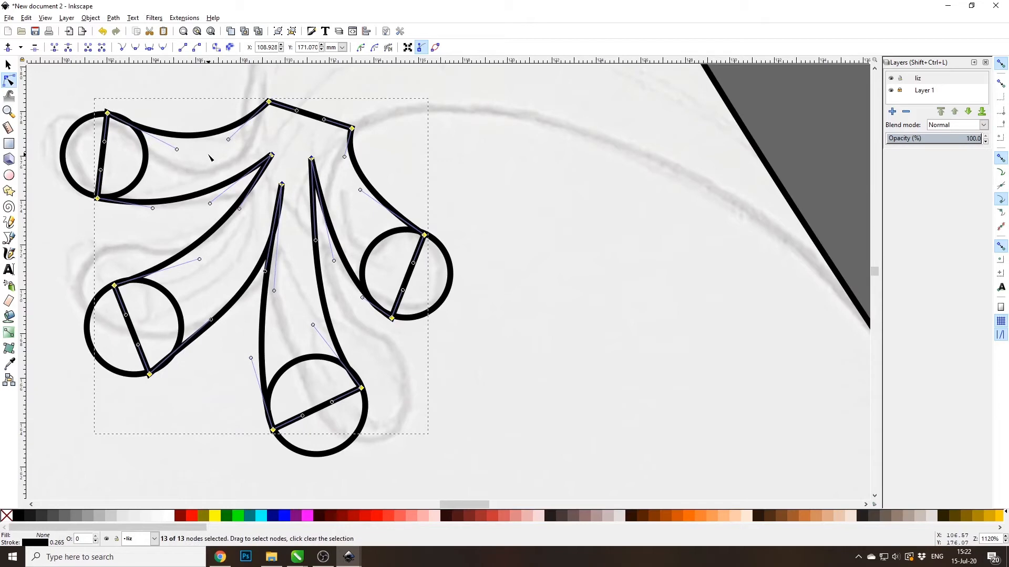
Select the foot outline with all four toe circles and merge them into one shape with Union.
key("s")
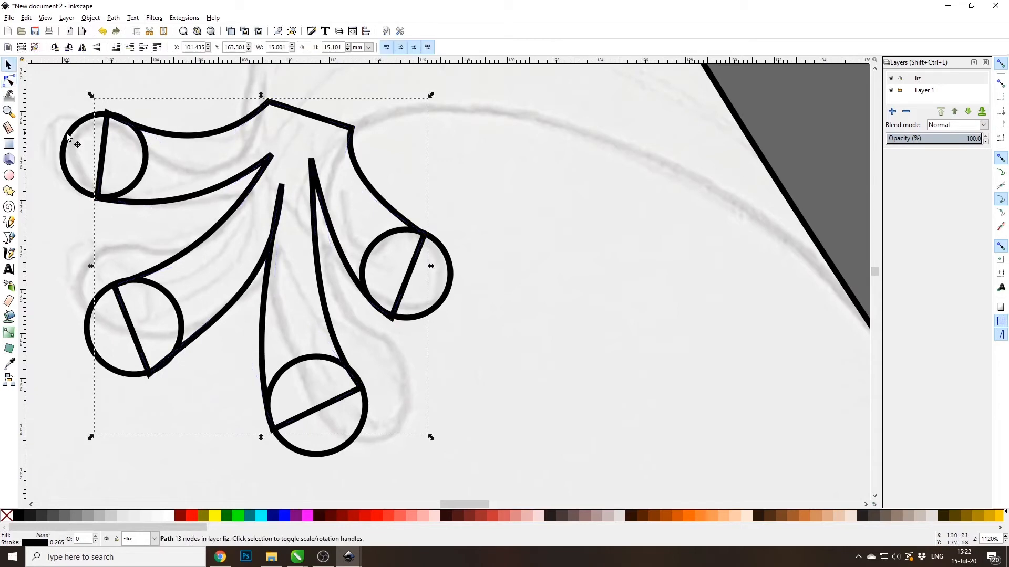
key("n")
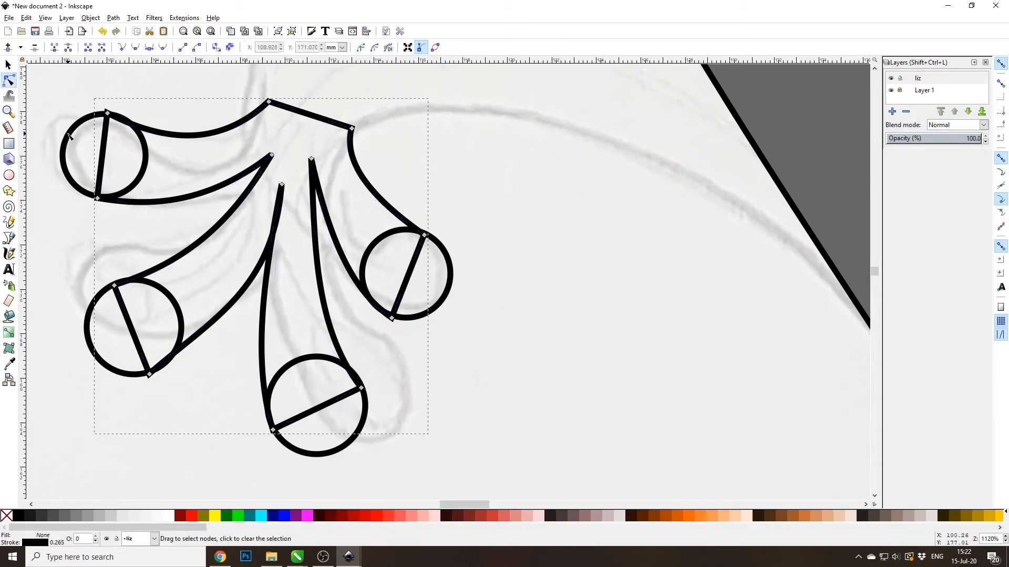
key("s")
left_click(72, 181, "shift")
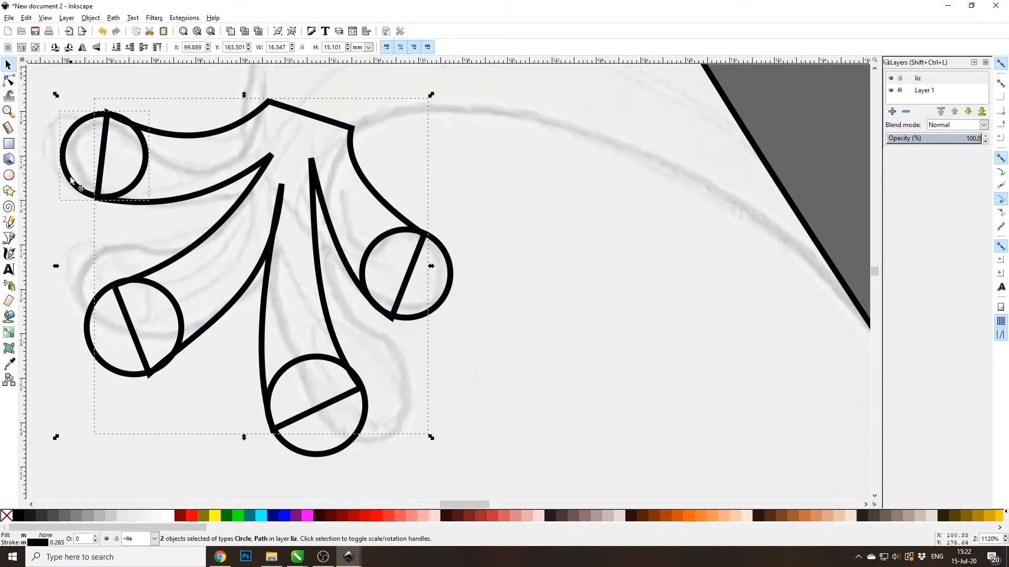
left_click(112, 374, "shift")
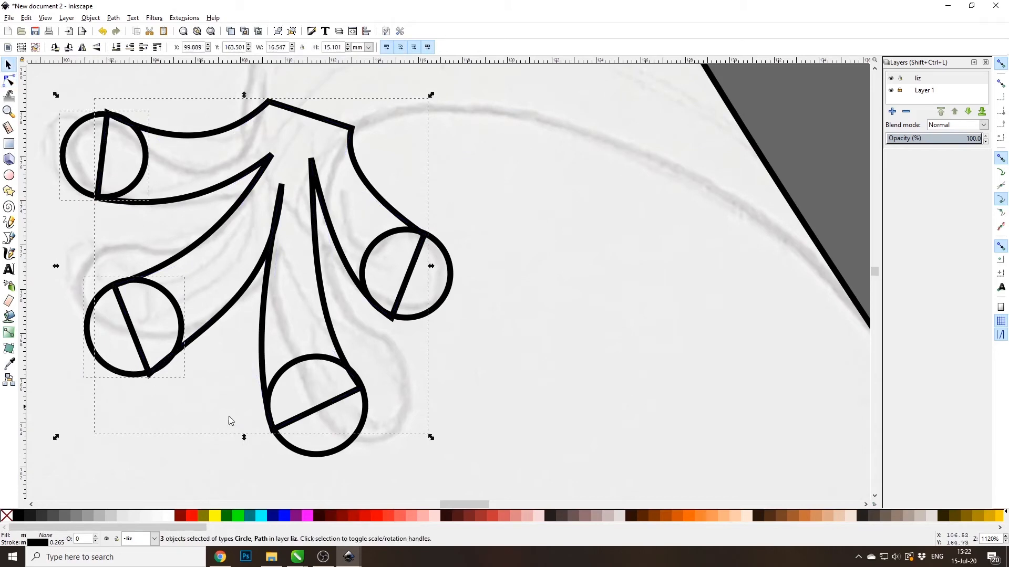
left_click(323, 459, "shift")
left_click(453, 277, "shift")
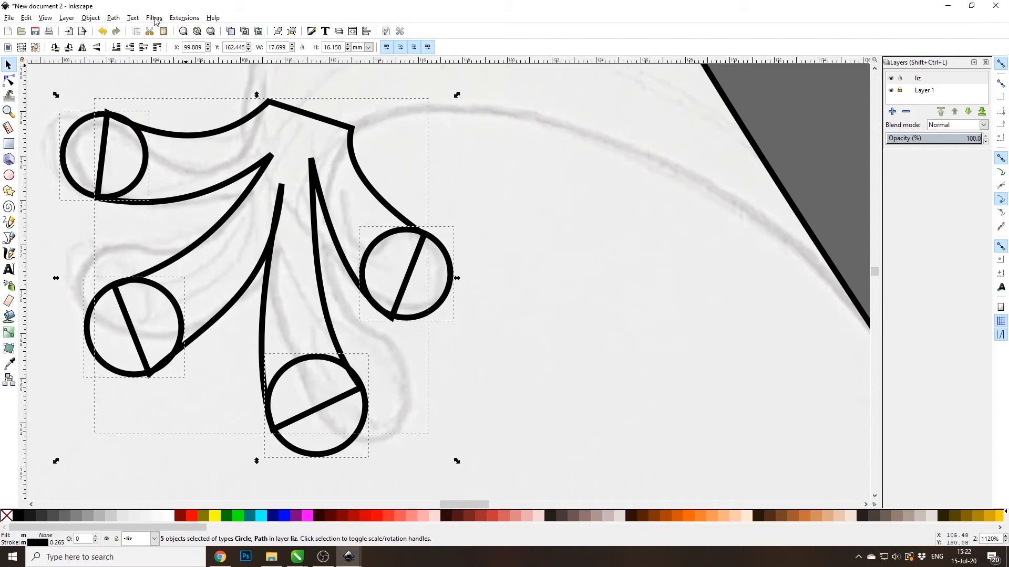
left_click(115, 18)
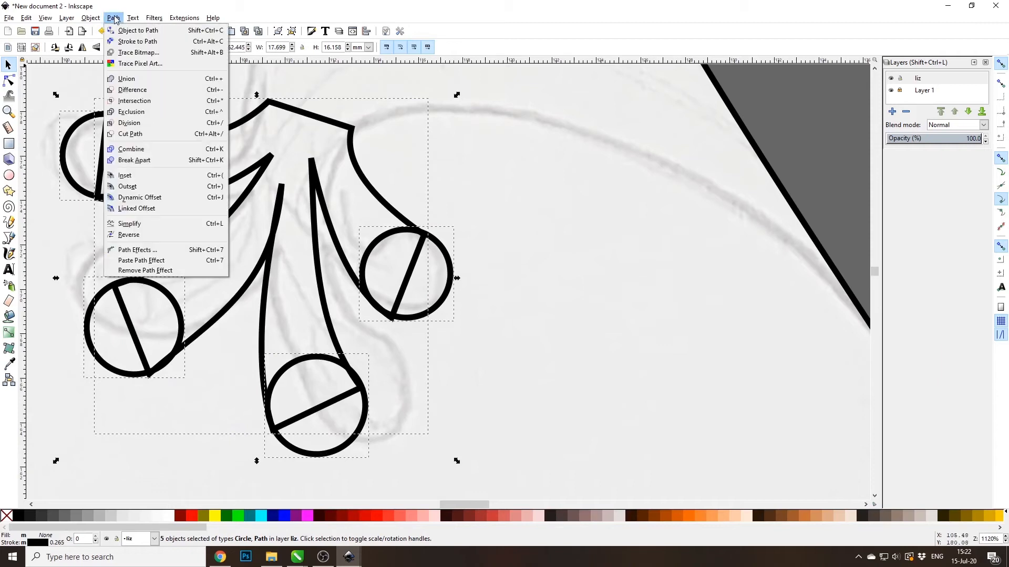
left_click(127, 79)
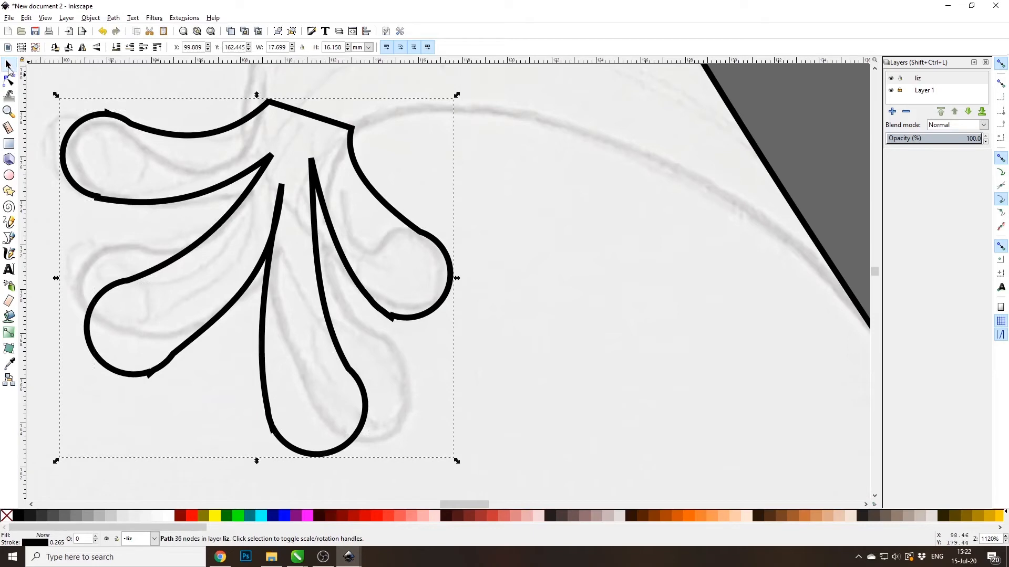
Delete the redundant nodes along the upper edge of the merged foot's upper-left toe tip.
left_click(8, 80)
scroll(99, 118, "up", 2)
left_click_drag(99, 148, 128, 180)
key("Delete")
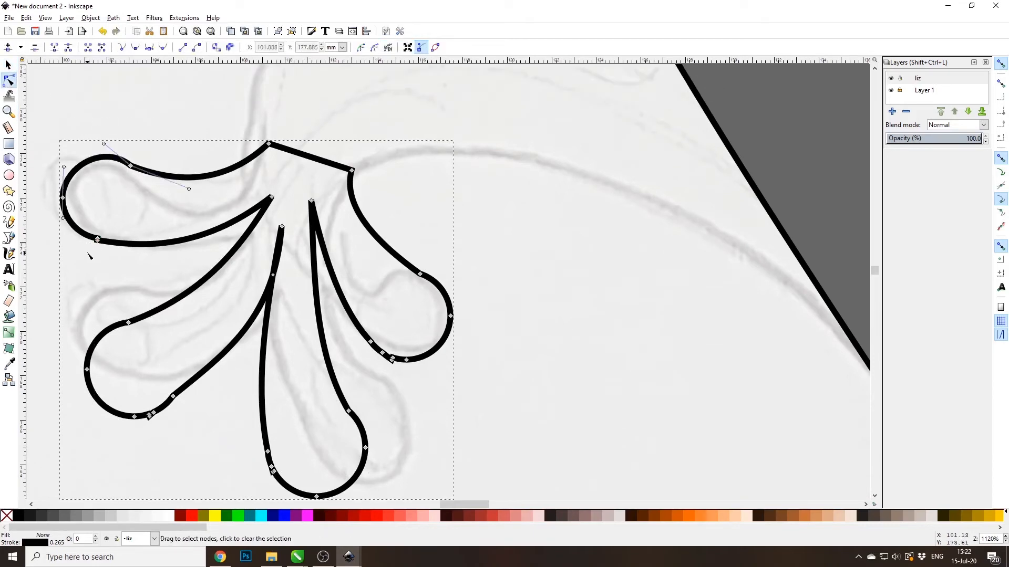
Delete the redundant nodes around the tips of the lower-left, bottom and right toes of the merged foot.
left_click(113, 243)
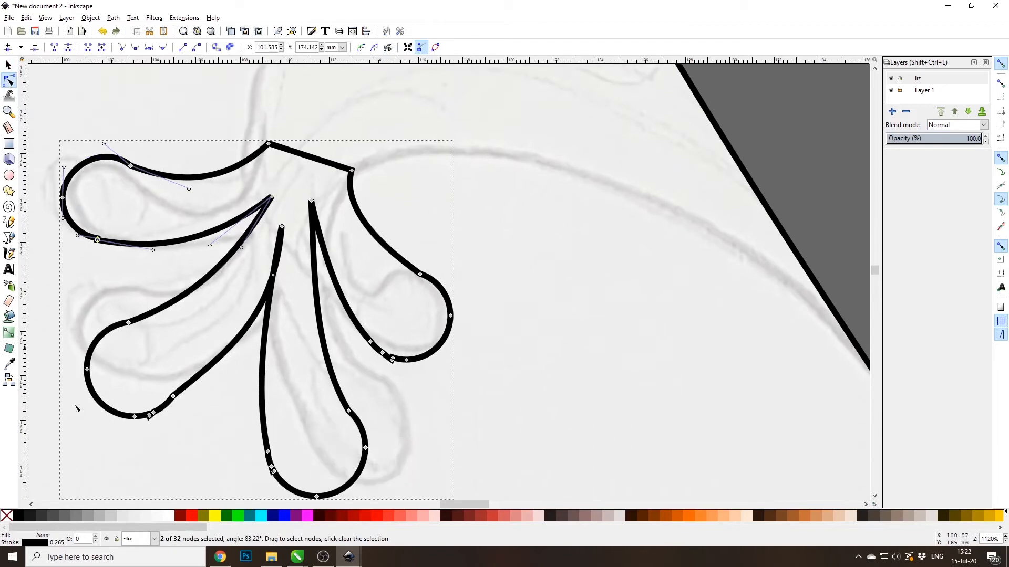
left_click_drag(117, 398, 135, 419)
key("Delete")
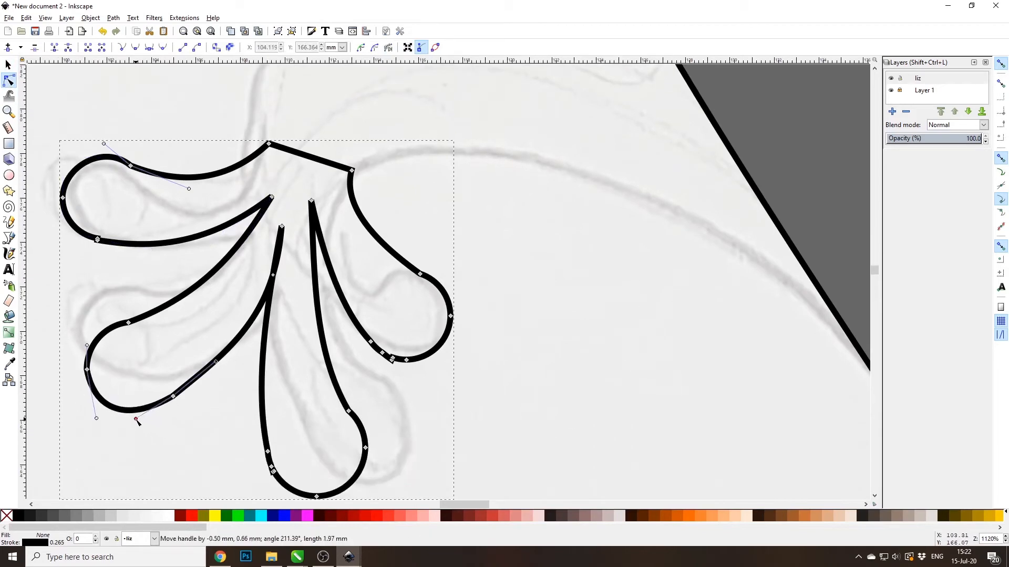
left_click_drag(260, 455, 297, 496)
key("Delete")
left_click_drag(364, 386, 408, 350)
key("Delete")
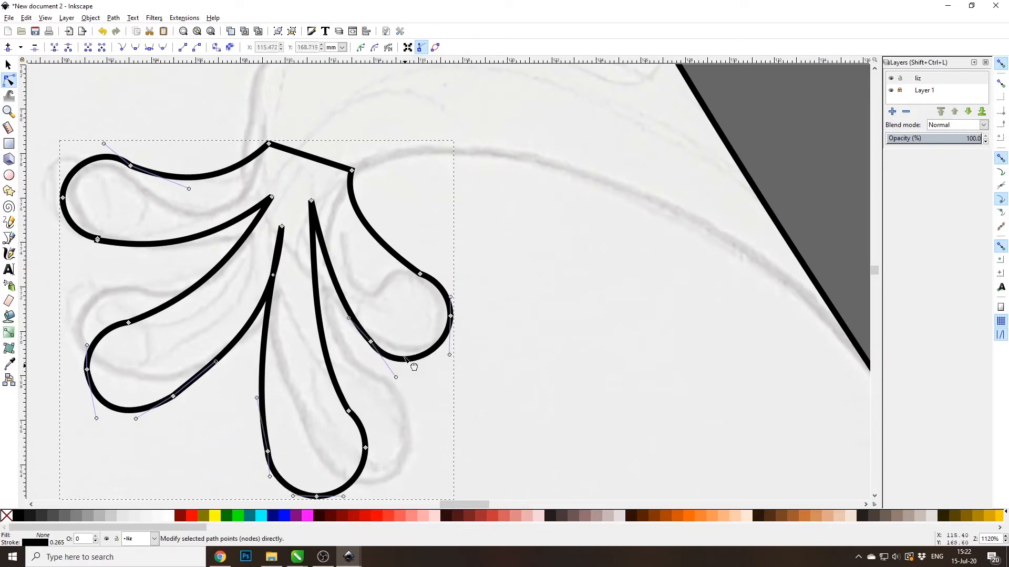
Smooth the outer curve of the right toe and delete the extra node in the gap between the lower-left and bottom toes.
left_click(420, 274)
mouse_move(440, 280)
left_mouse_down()
mouse_move(440, 294)
mouse_move(439, 282)
left_mouse_up()
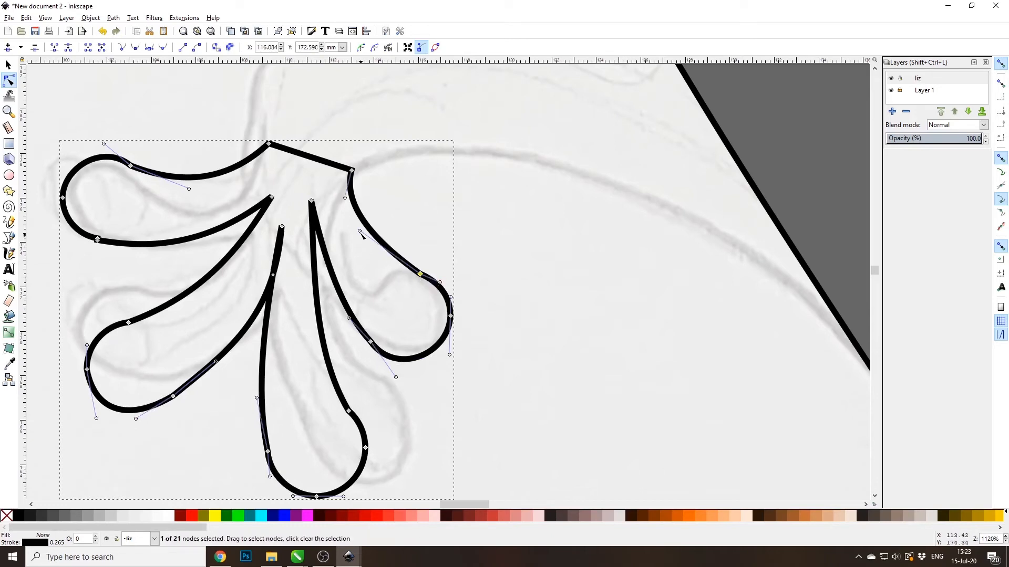
left_click_drag(359, 231, 355, 237)
left_click_drag(254, 271, 293, 293)
key("Delete")
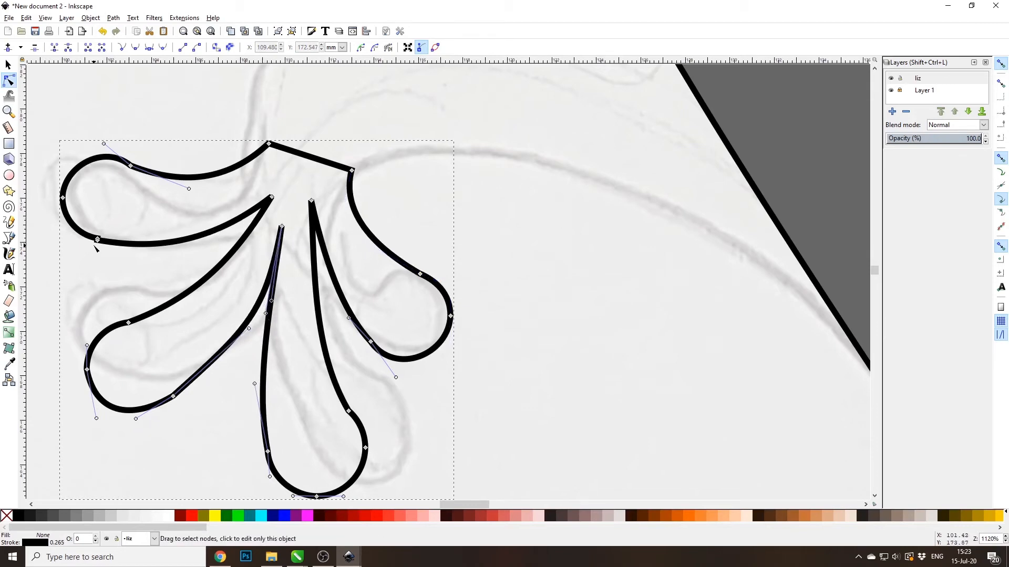
Separate the two overlapping nodes on the underside of the upper-left toe and delete the duplicate one.
scroll(87, 242, "up", 5)
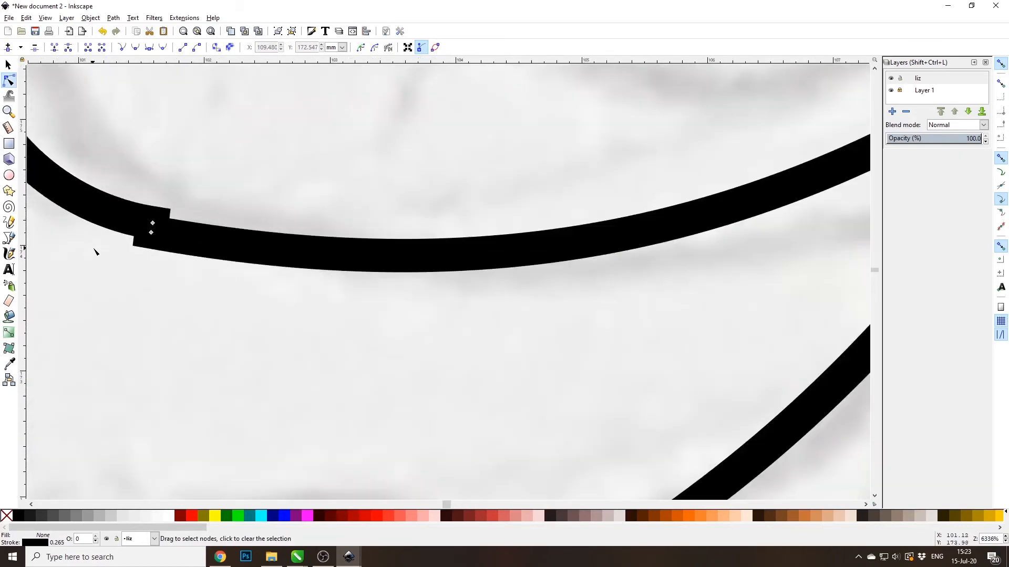
left_click_drag(152, 235, 207, 234)
left_click(152, 225)
key("Delete")
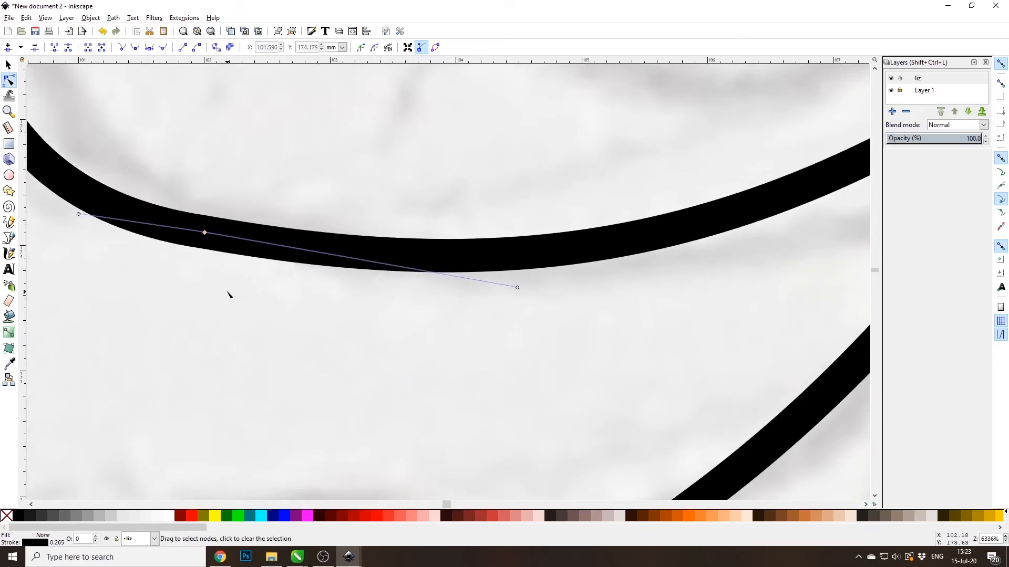
scroll(228, 294, "down", 5)
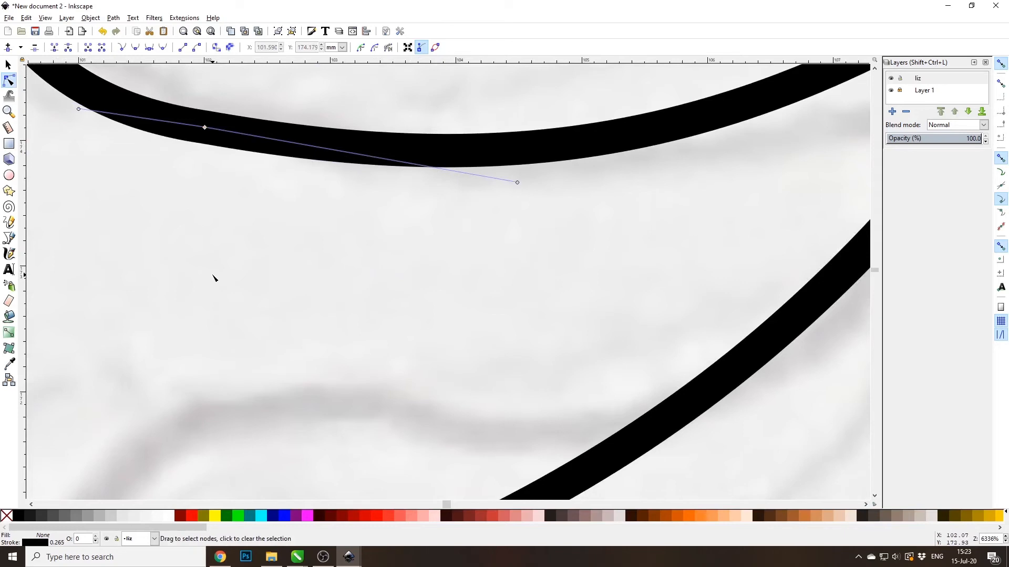
scroll(214, 277, "down", 6)
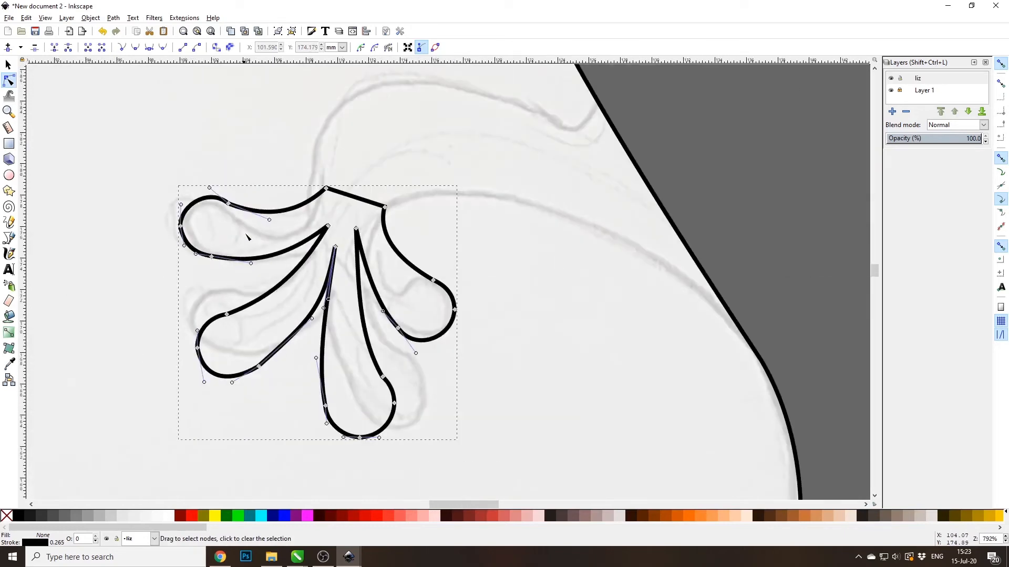
Refine the curves of the upper-left toe's upper edge, the gap beside the bottom toe and the lower-left toe tip.
left_click_drag(269, 218, 274, 231)
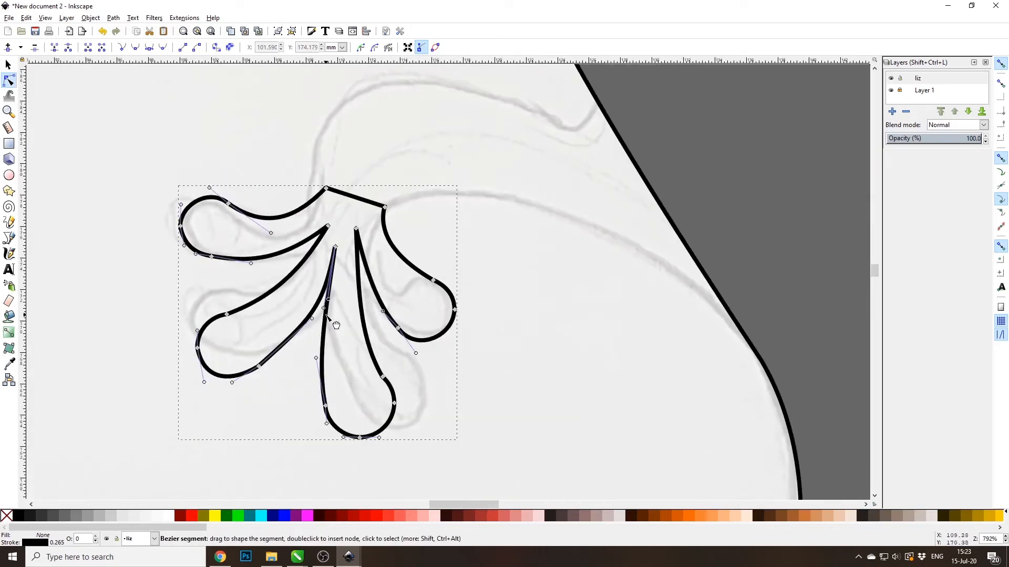
scroll(336, 325, "up", 1)
scroll(331, 322, "up", 2)
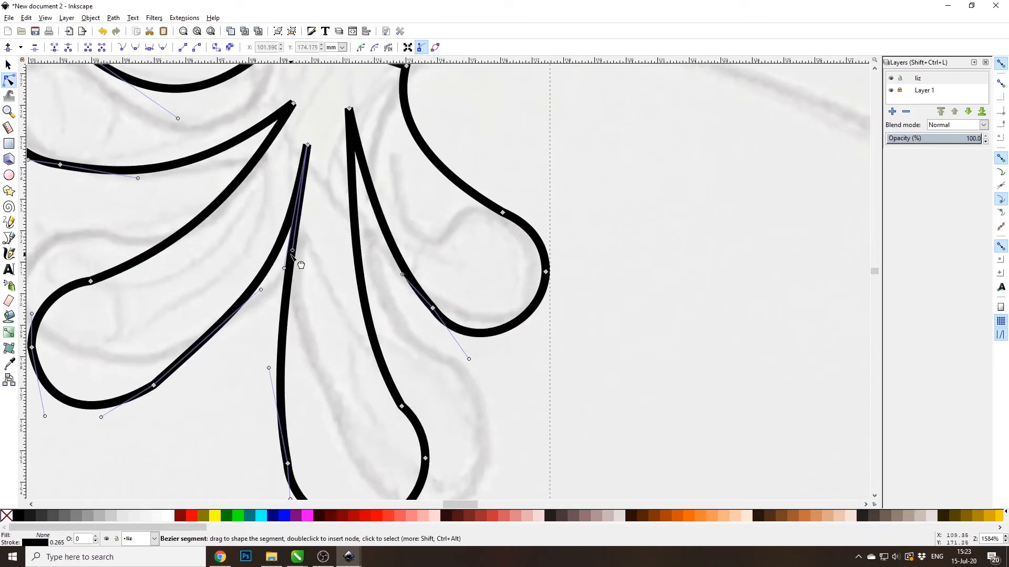
left_click_drag(300, 269, 299, 284)
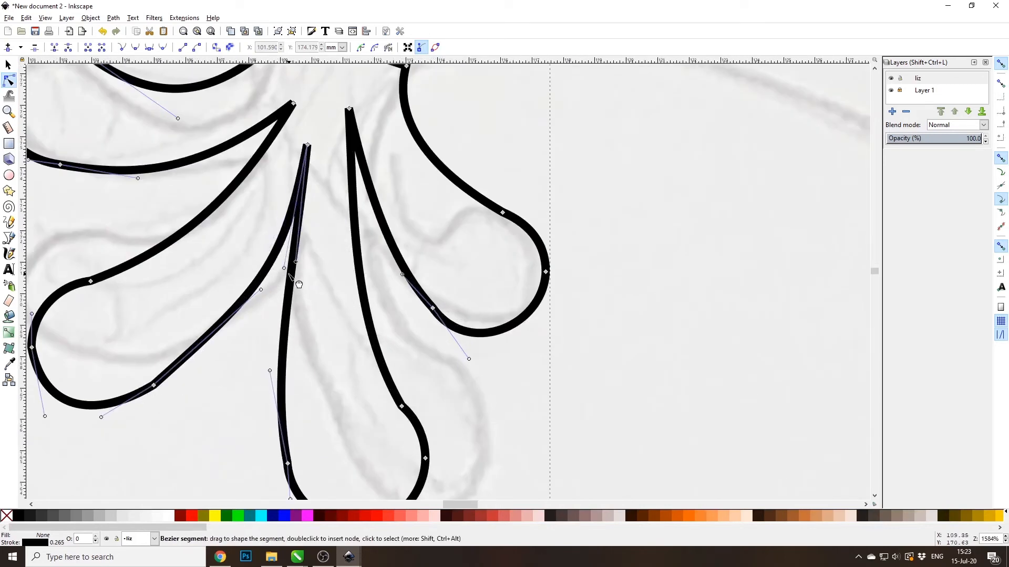
left_click(154, 386)
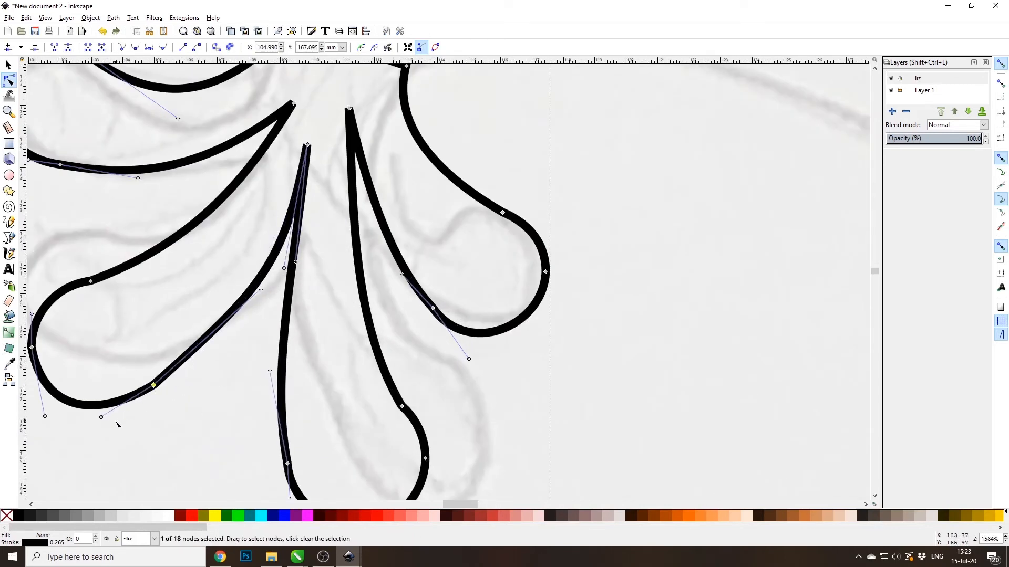
left_click_drag(102, 418, 106, 428)
left_click(107, 426)
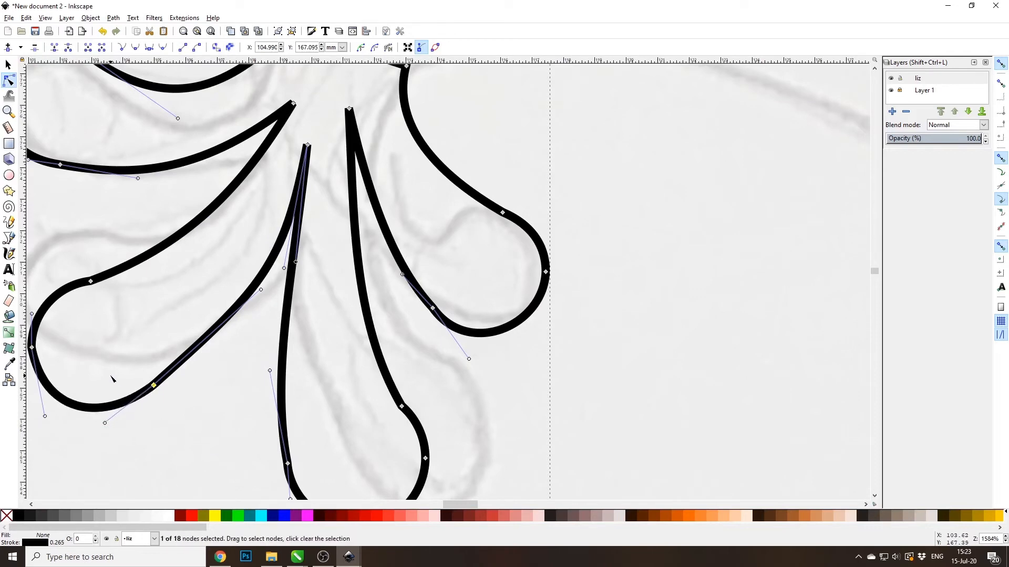
Fill the finished foot shape with the same dark gray as the lizard body.
scroll(276, 298, "down", 4)
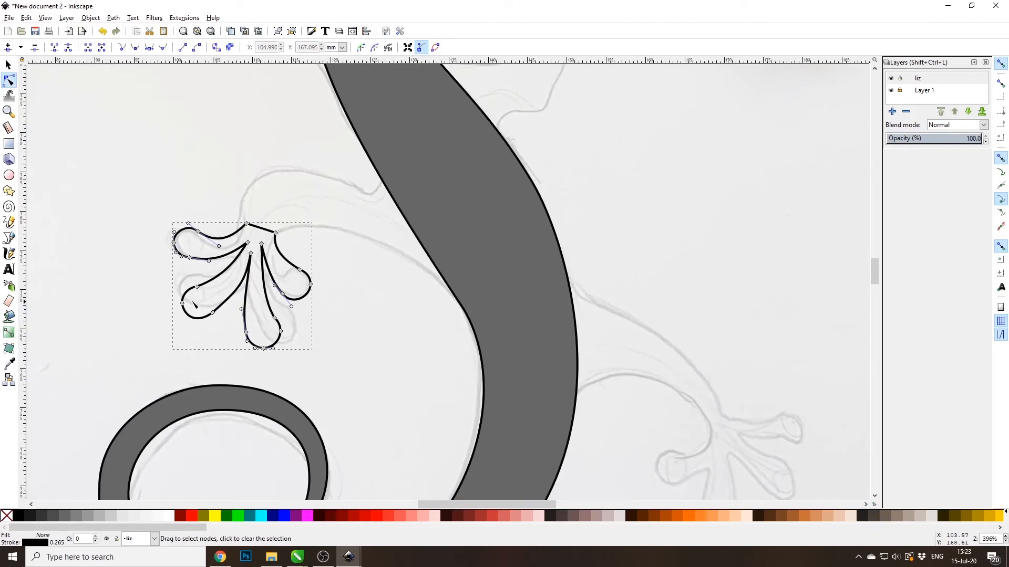
key("s")
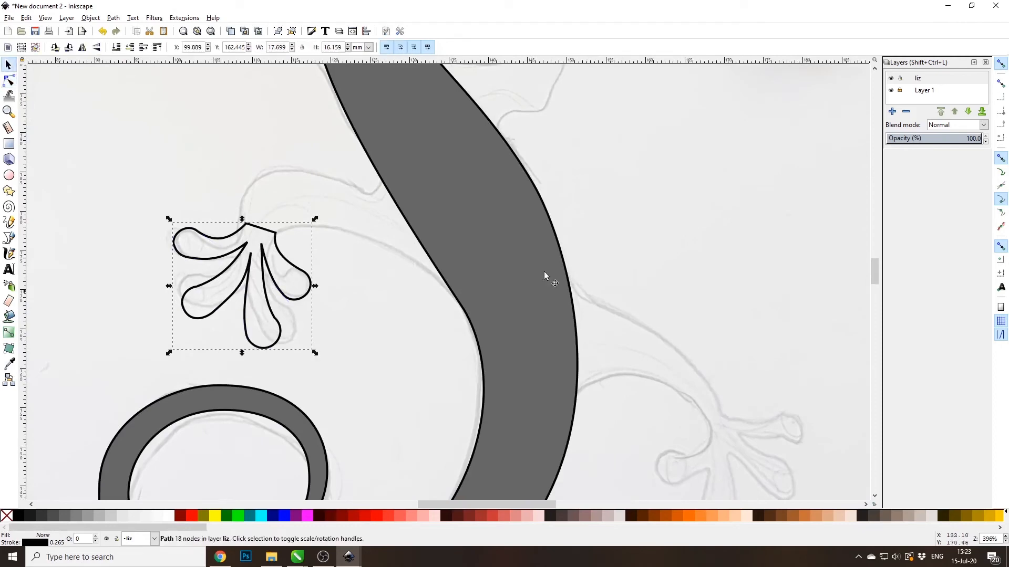
left_click(68, 516)
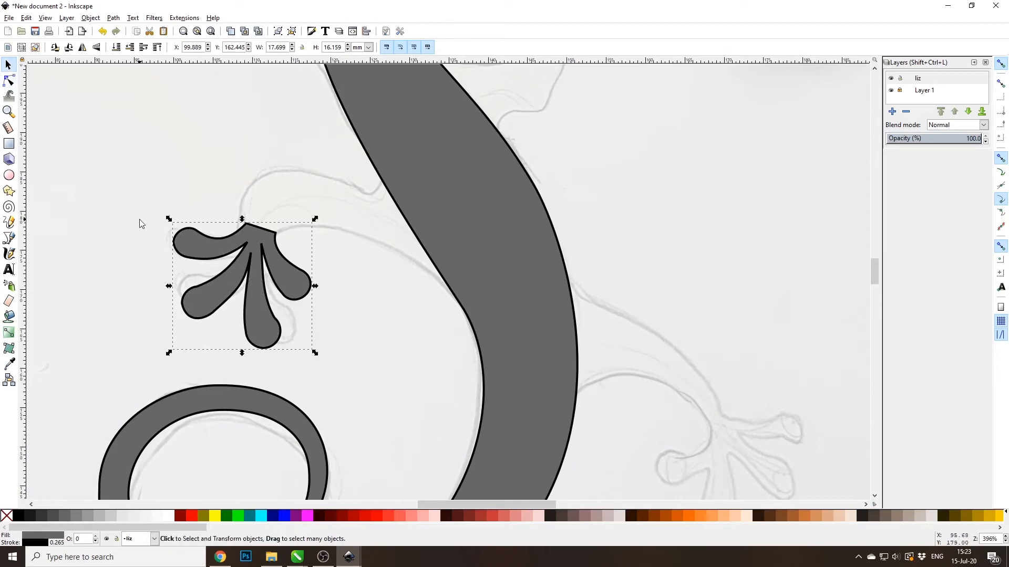
Copy and paste the foot, rotate the copy so its toes point upward, and place it over the sketch's upper-left foot.
scroll(286, 225, "down", 1)
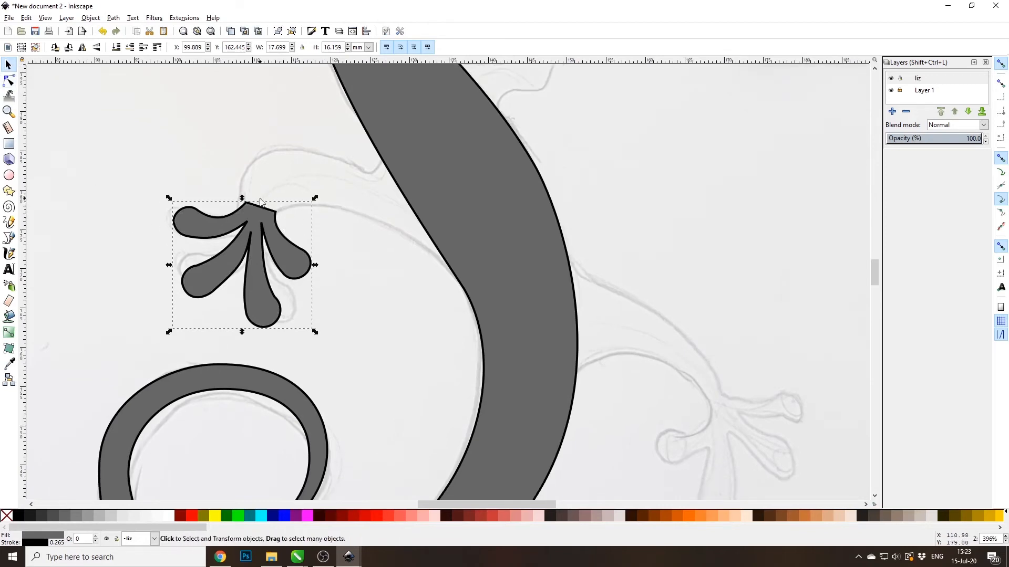
scroll(268, 211, "down", 5, "ctrl")
scroll(260, 160, "up", 2)
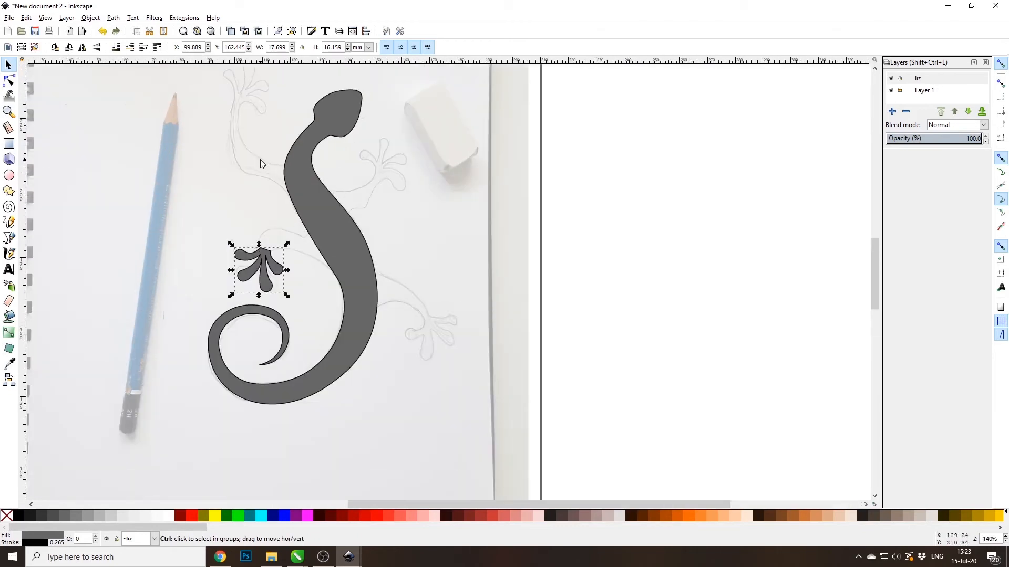
scroll(279, 181, "down", 2)
scroll(239, 128, "up", 1, "ctrl")
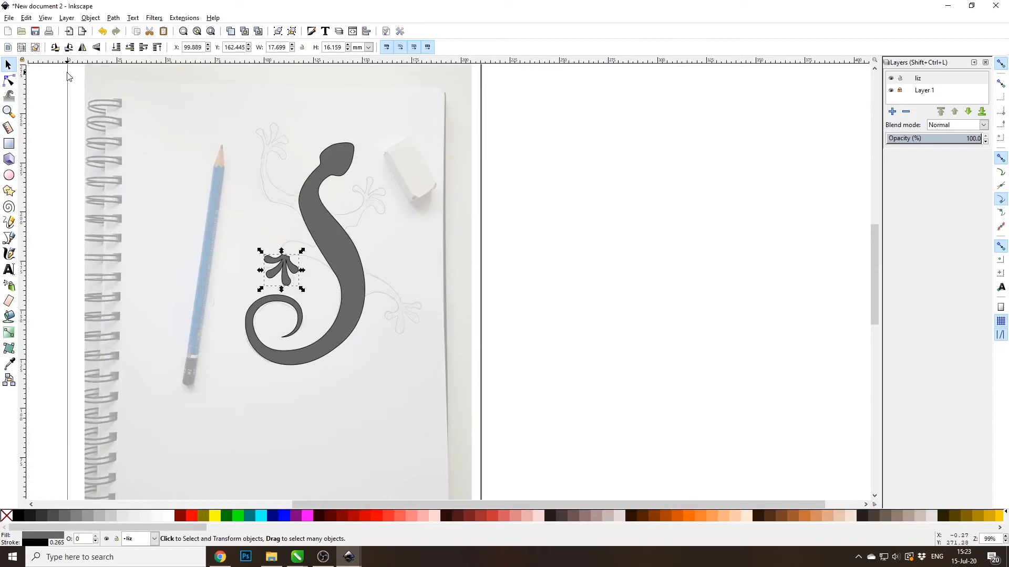
left_click(135, 32)
left_click(164, 33)
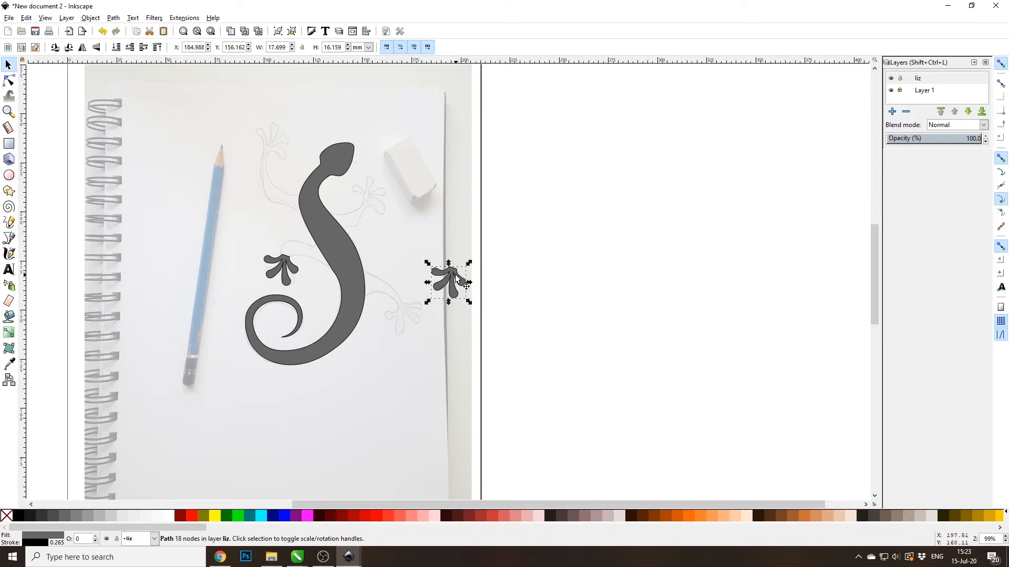
left_click_drag(453, 286, 276, 132)
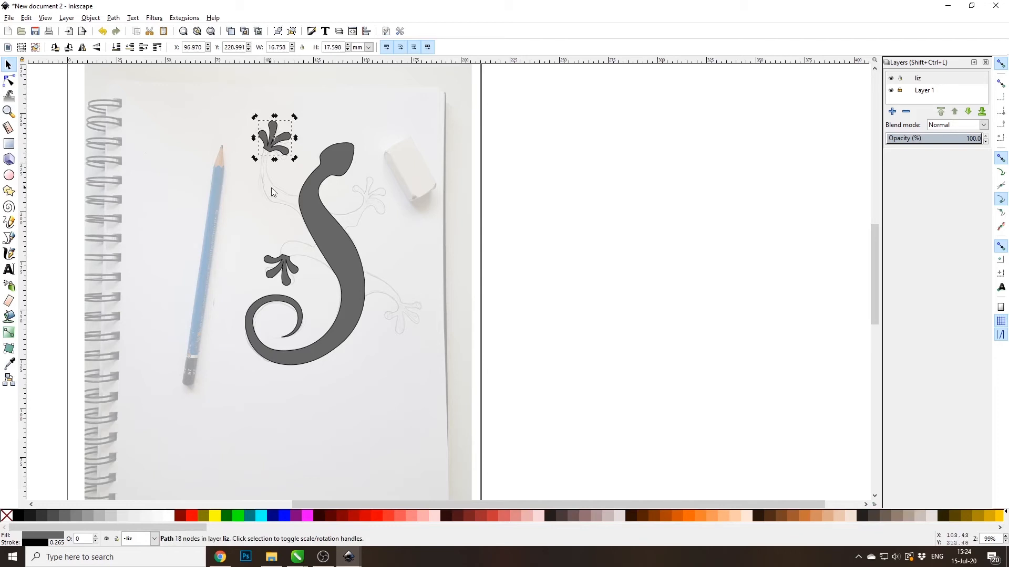
Paste another copy of the foot, rotate it to match the sketch, and place it over the lower-right foot.
left_click(168, 31)
left_click(454, 281)
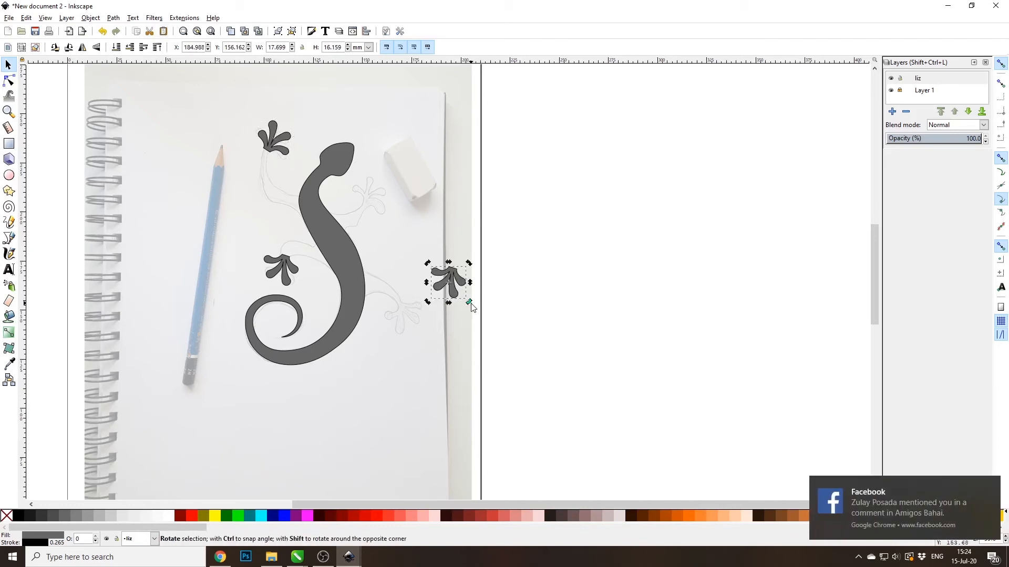
left_click_drag(469, 303, 493, 266)
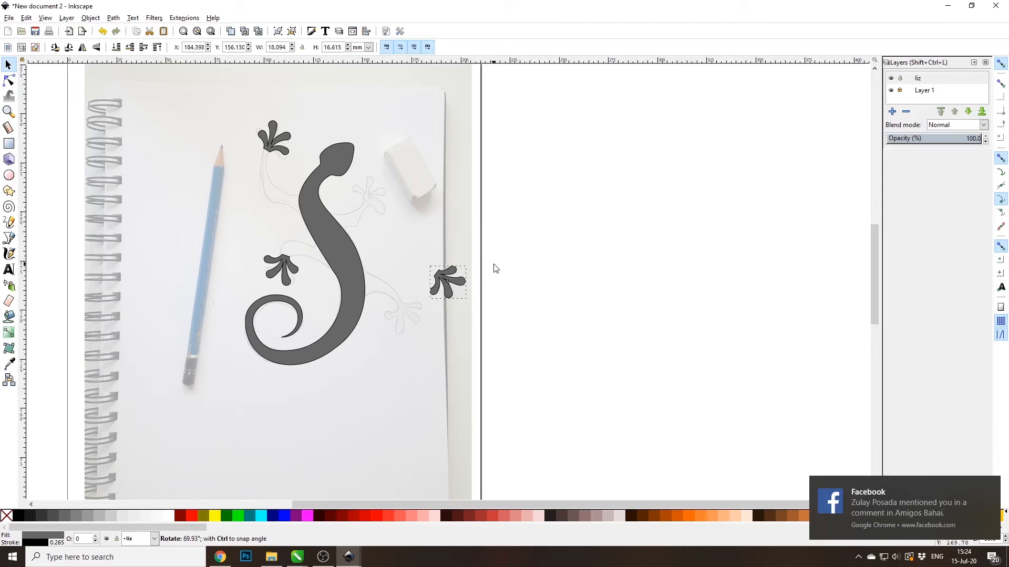
mouse_move(450, 284)
left_mouse_down()
mouse_move(409, 315)
mouse_move(417, 344)
mouse_move(413, 318)
left_mouse_up()
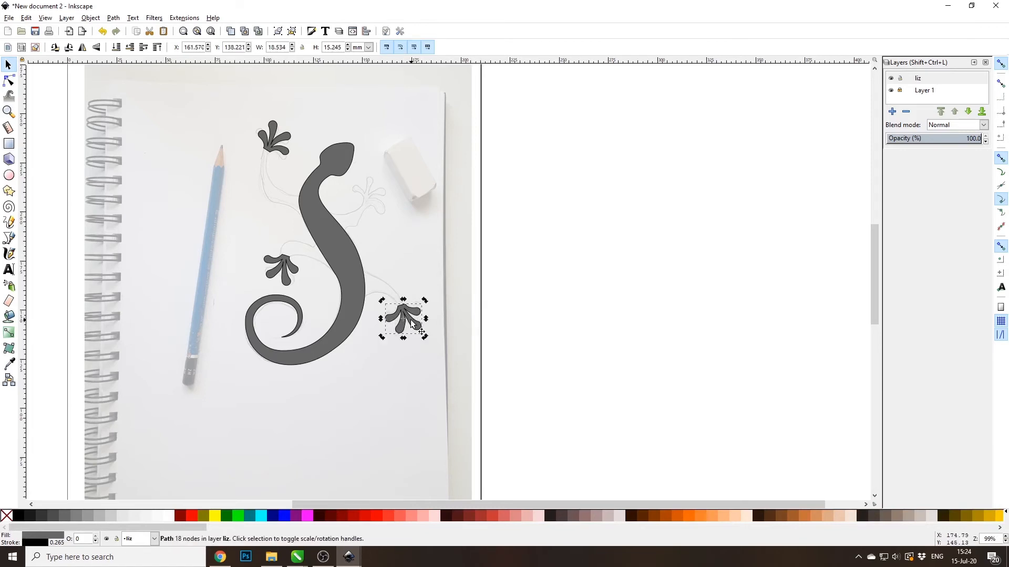
Paste a third copy of the foot, rotate its toes upward and to the right, and fit it over the sketch's upper-right foot.
left_click(163, 31)
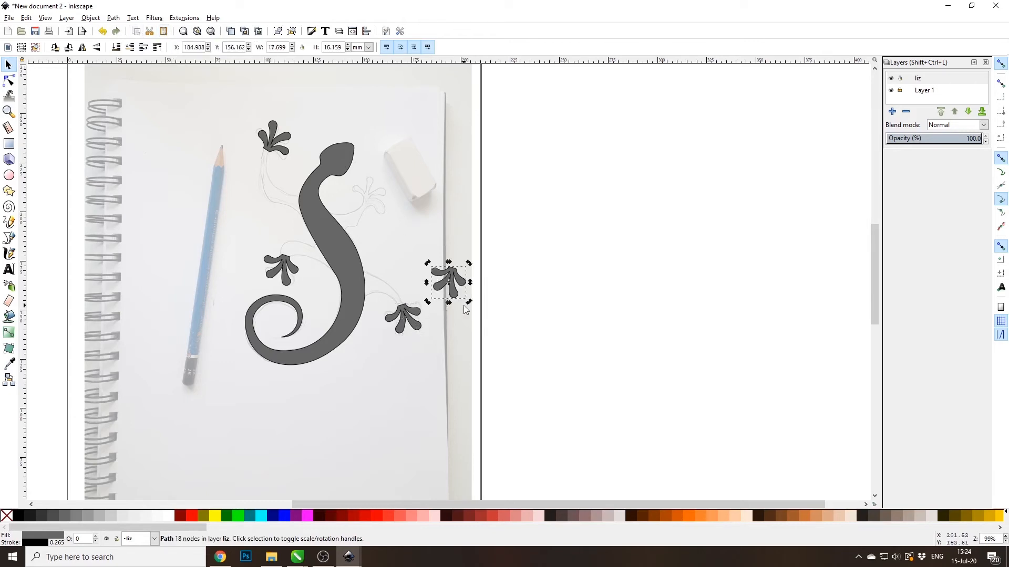
left_click_drag(468, 303, 457, 213)
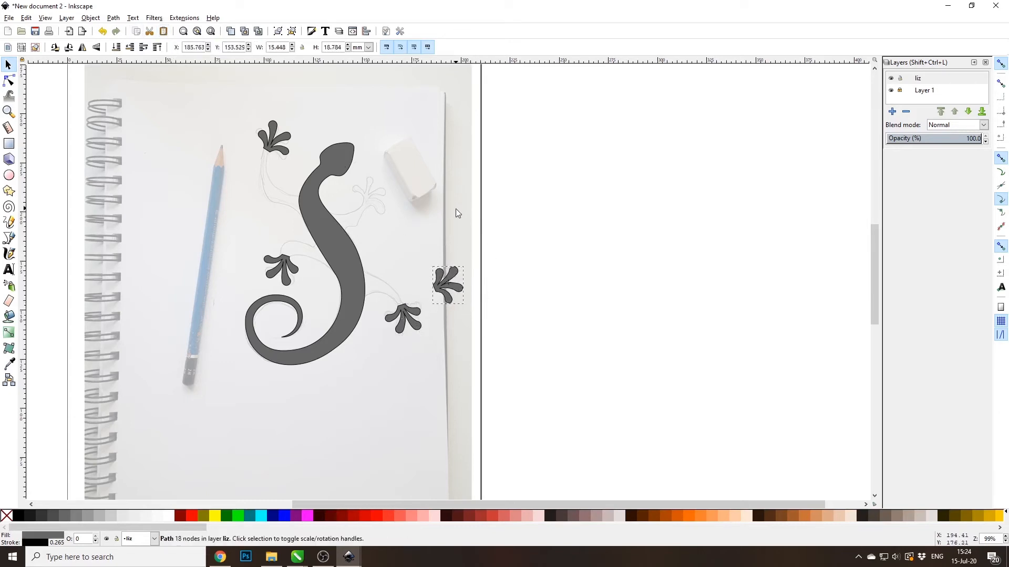
left_click(449, 291)
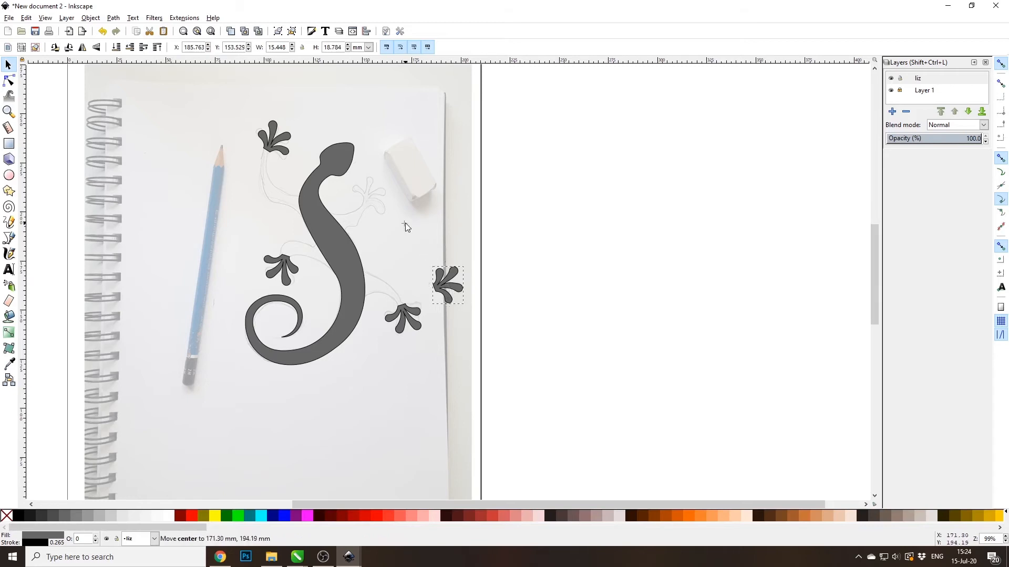
left_click_drag(450, 285, 376, 192)
scroll(360, 205, "up", 2)
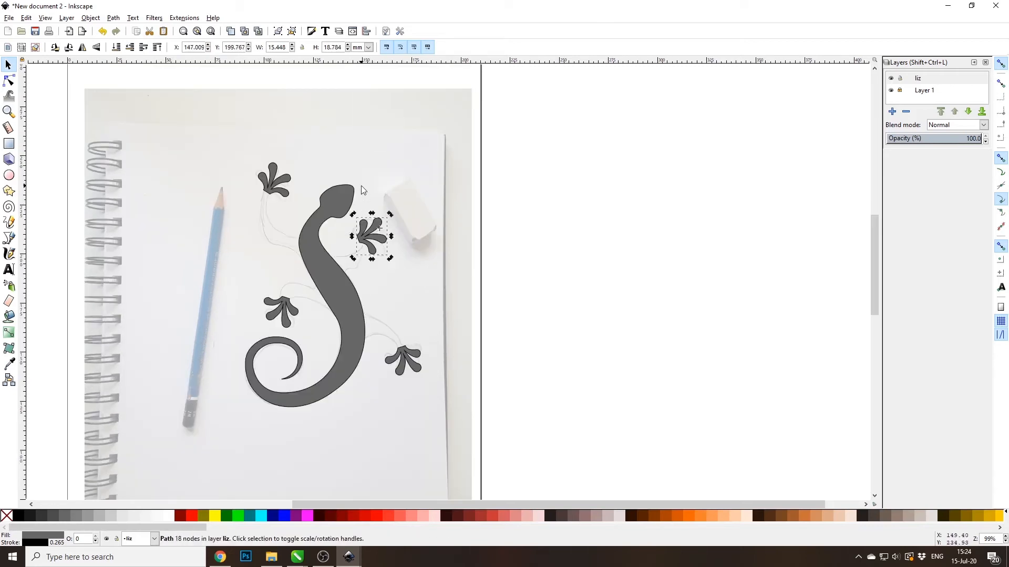
scroll(336, 226, "up", 4)
left_click_drag(413, 193, 397, 244)
left_click_drag(495, 244, 478, 235)
Start a Bezier path at the base of the upper-left foot and trace the leg's inner edge down into the body.
scroll(477, 235, "down", 3)
scroll(520, 381, "up", 3)
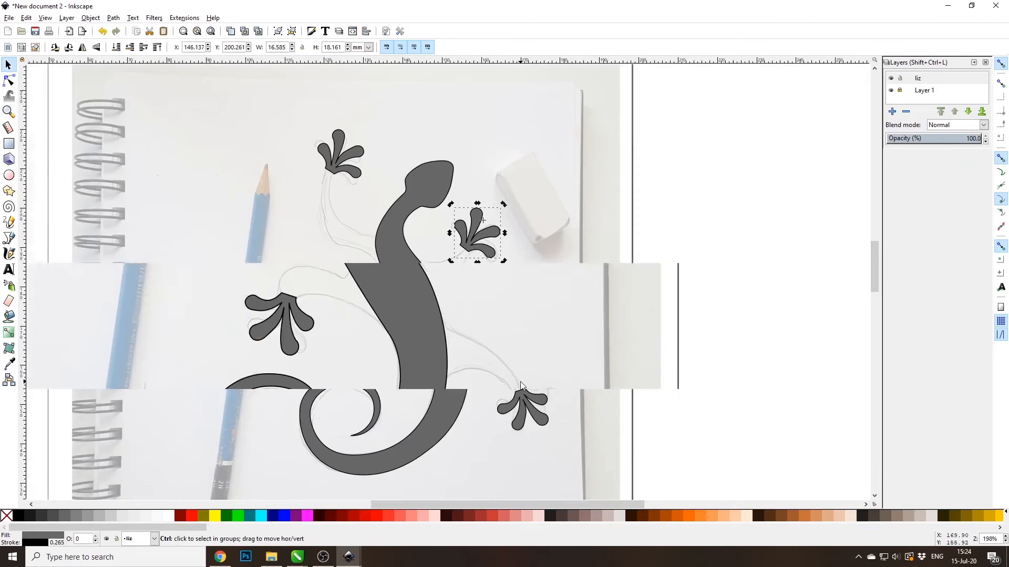
scroll(521, 382, "down", 3)
scroll(384, 187, "up", 2)
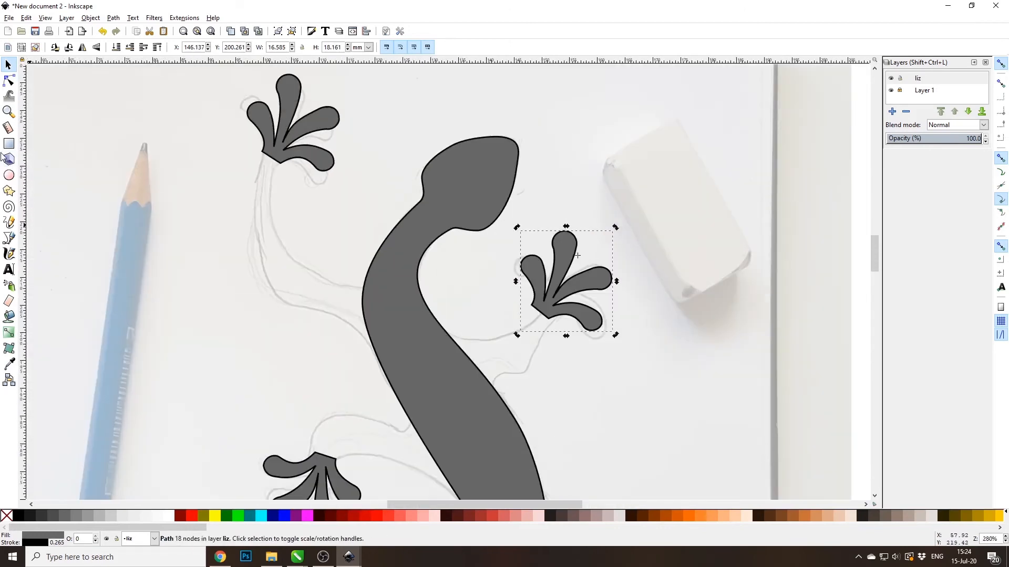
left_click(9, 238)
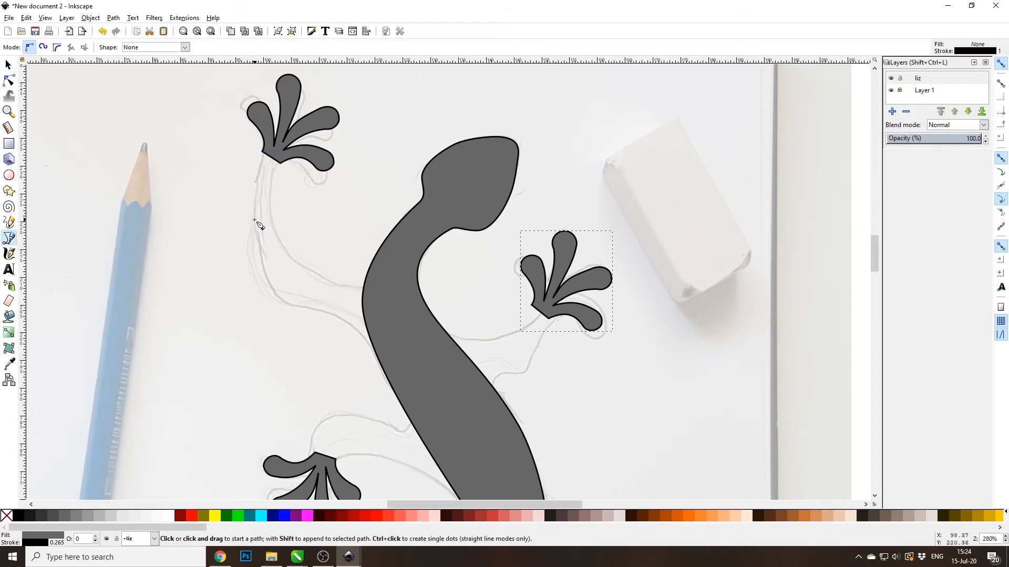
scroll(257, 221, "up", 1, "ctrl")
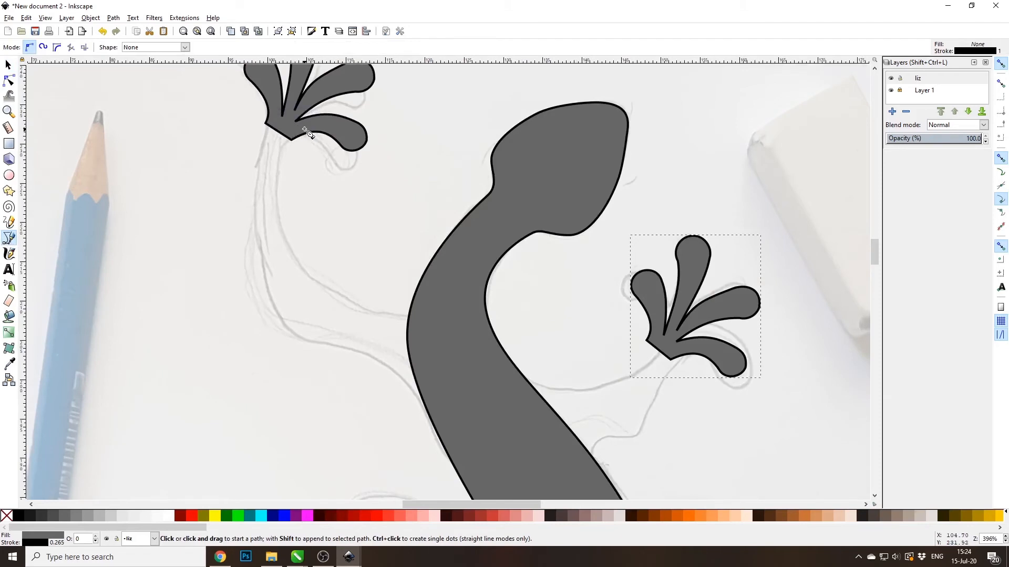
left_click(295, 121)
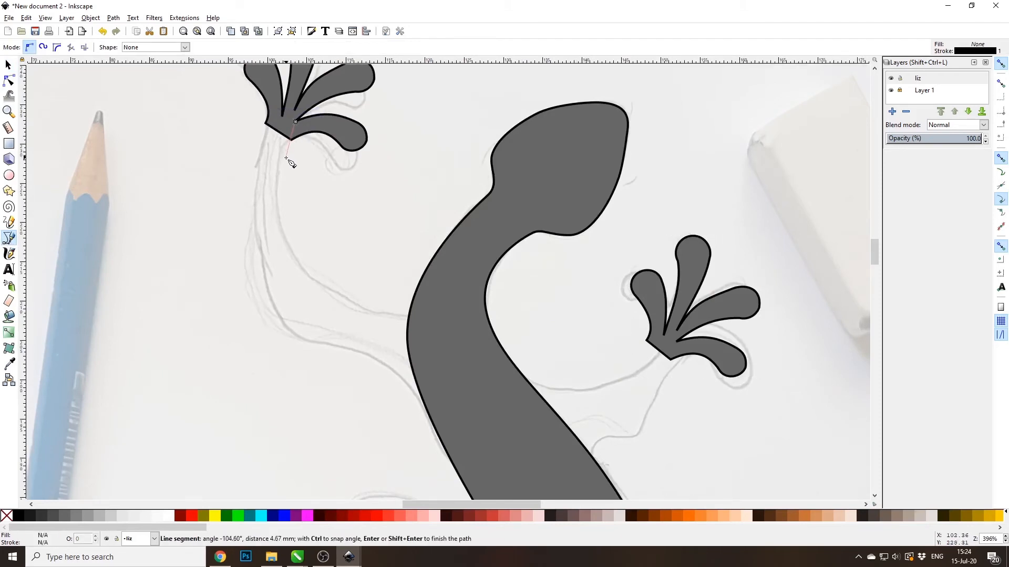
left_click_drag(284, 239, 311, 289)
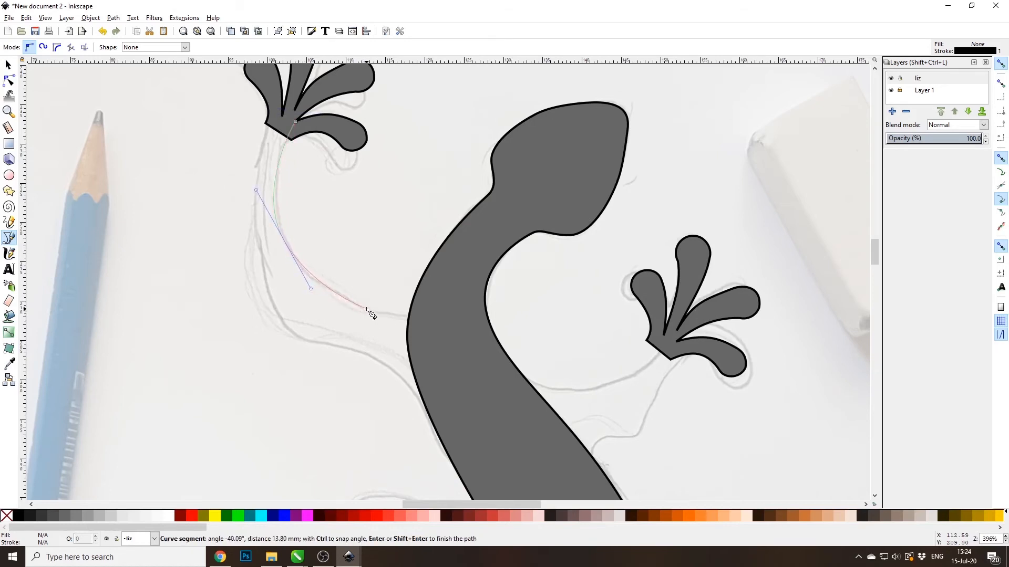
left_click_drag(404, 315, 442, 269)
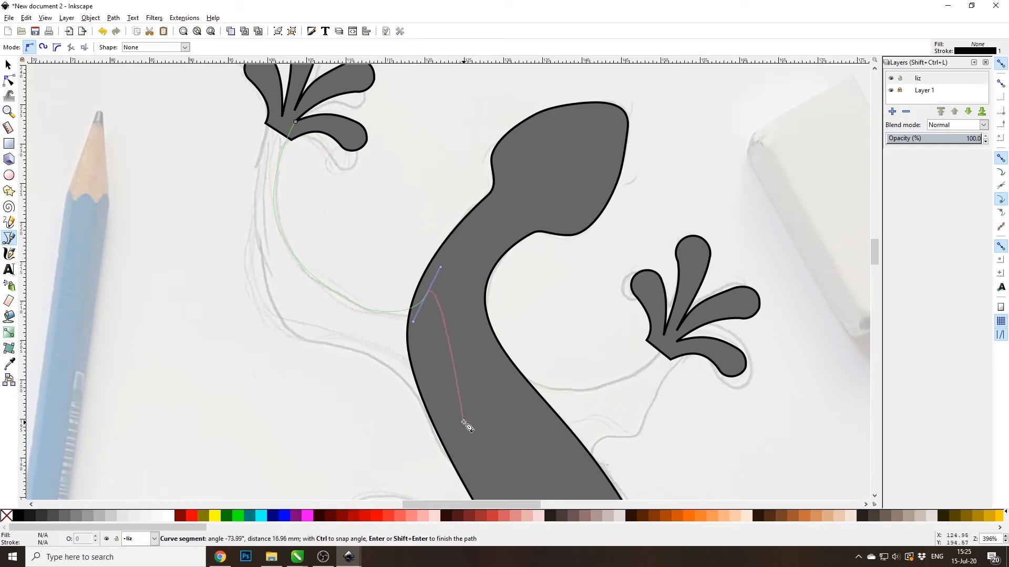
Trace the leg's outer edge back up to the foot, close the path, and move its outer node slightly outward to widen the leg.
left_click_drag(447, 438, 417, 402)
left_click_drag(349, 348, 307, 343)
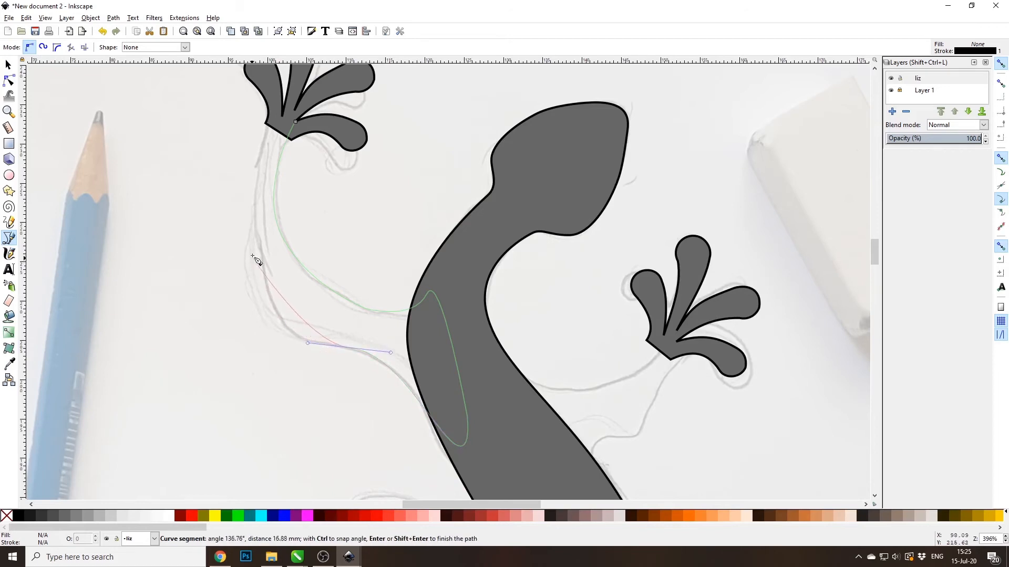
left_click_drag(256, 228, 296, 121)
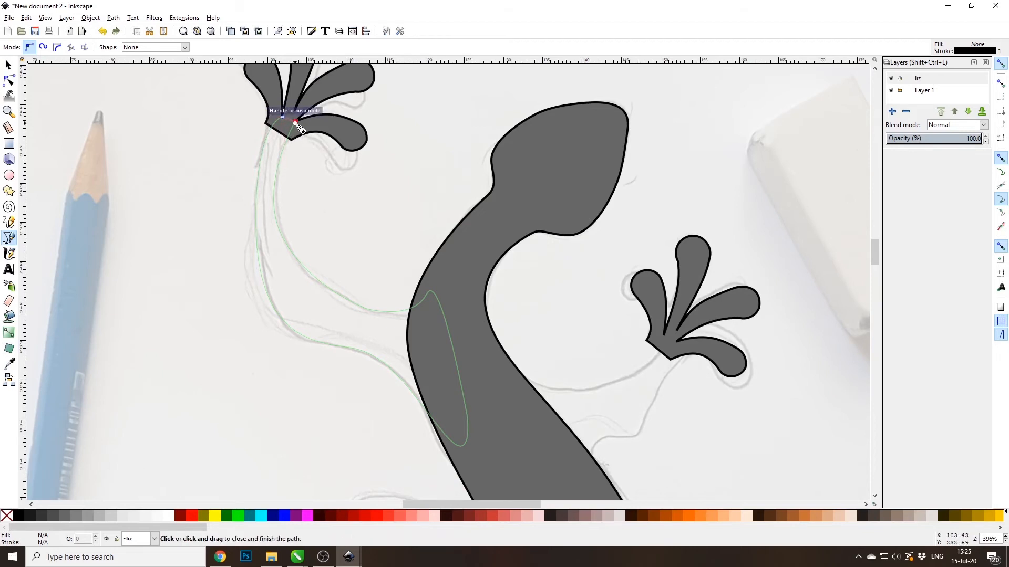
left_click(295, 123)
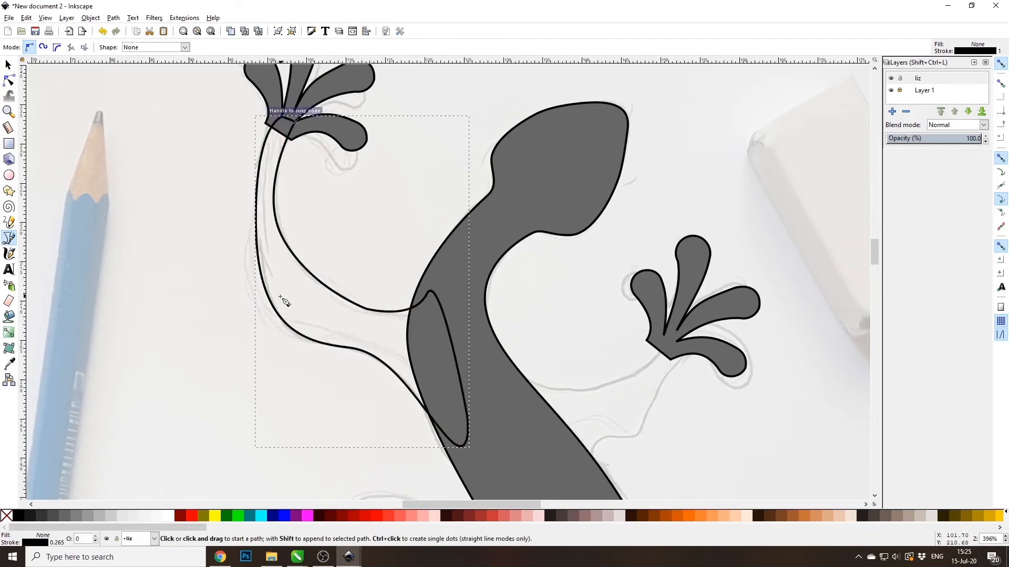
left_click(8, 80)
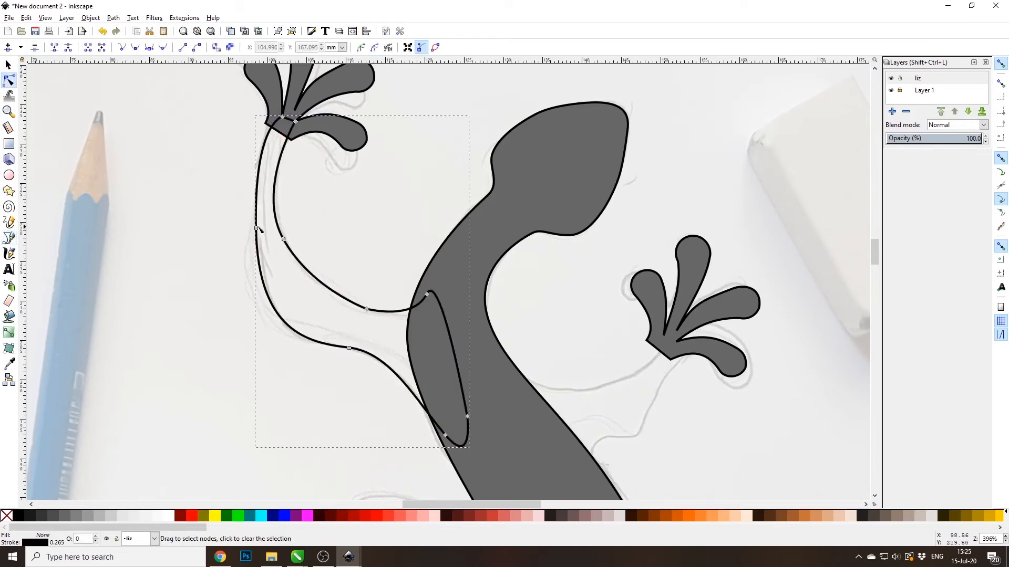
left_click_drag(258, 230, 252, 221)
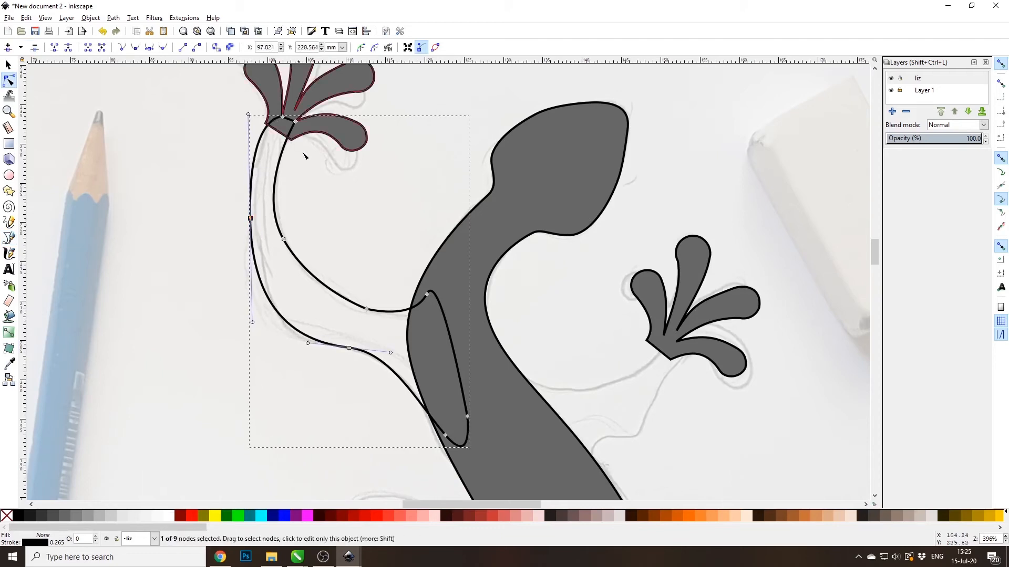
Merge the new leg outline and the upper-left foot into one shape with Union.
key("s")
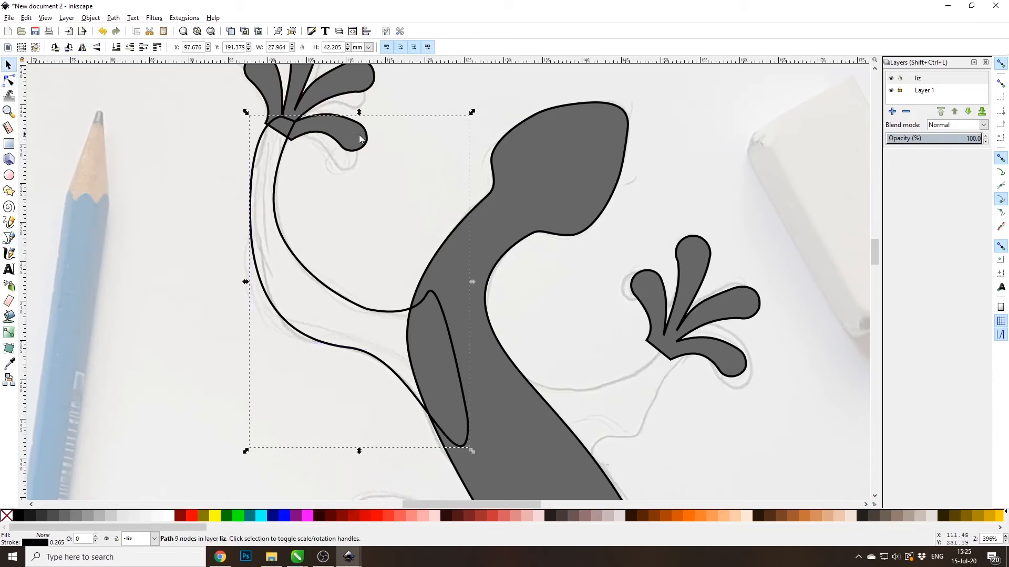
left_click(263, 76, "shift")
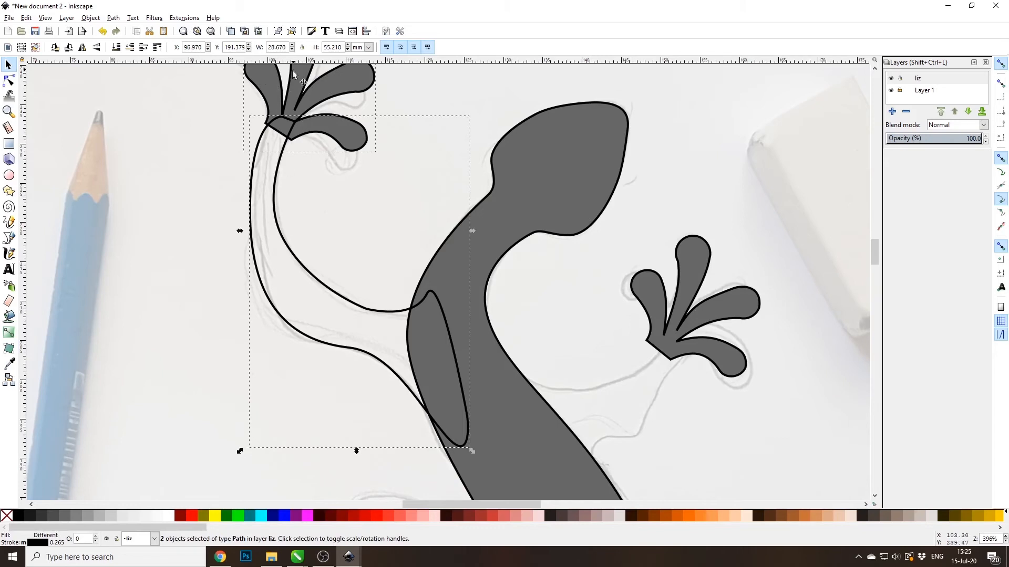
left_click(115, 18)
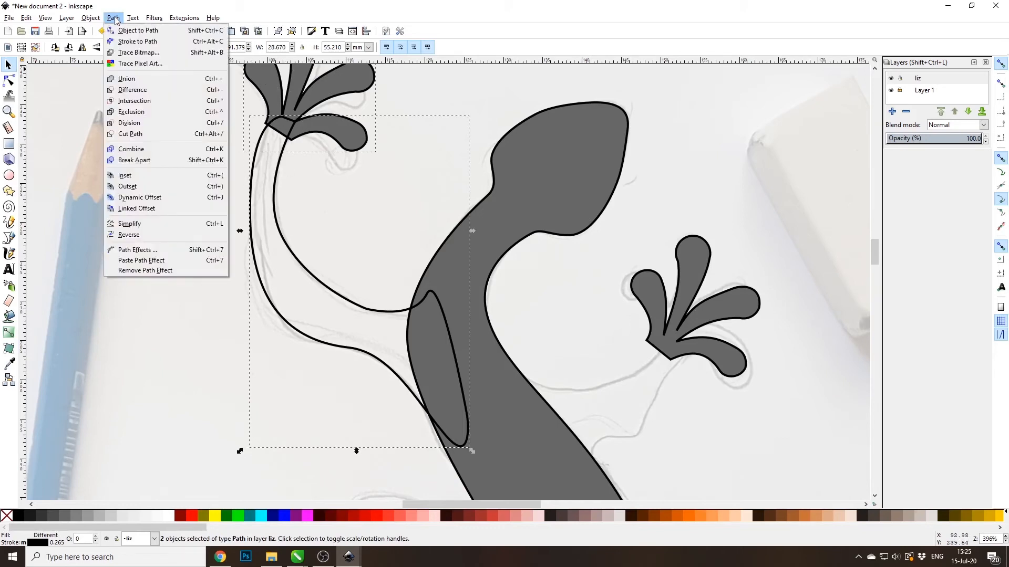
left_click(132, 78)
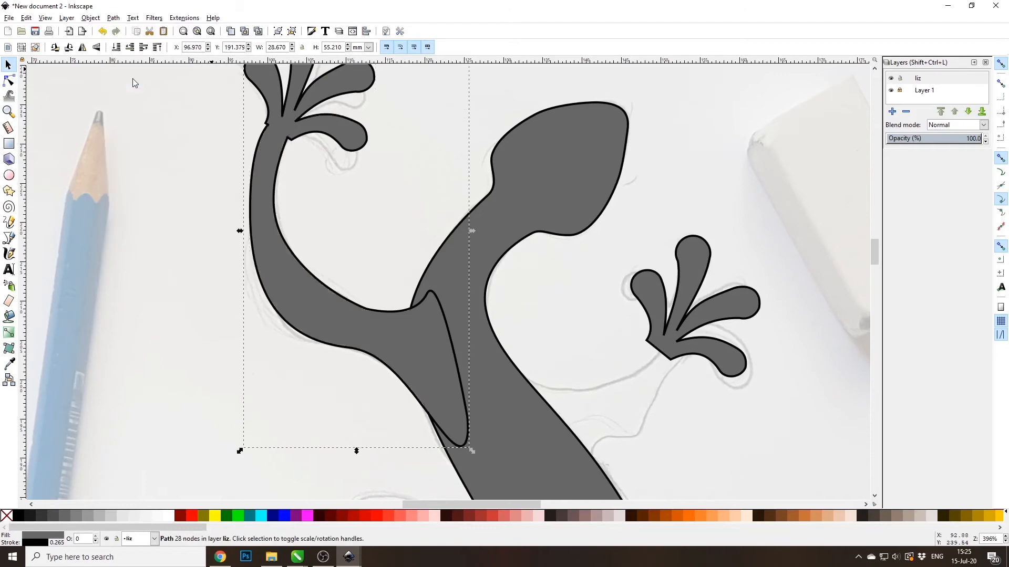
Smooth the inner joint between leg and foot by shifting its node down the leg, deleting the extra corner node, and adjusting the curve.
left_click(8, 80)
scroll(283, 158, "up", 4)
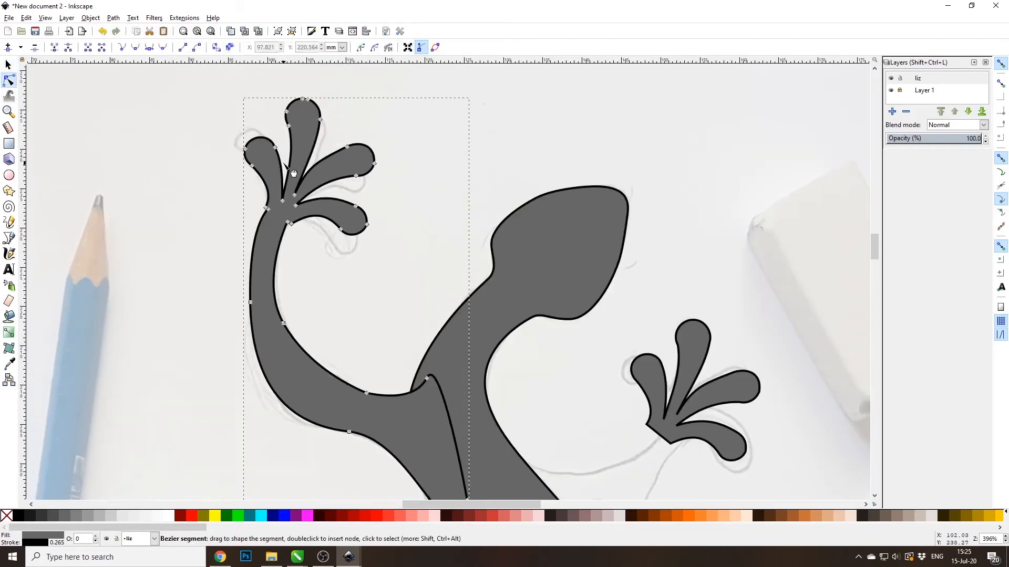
scroll(290, 225, "up", 4)
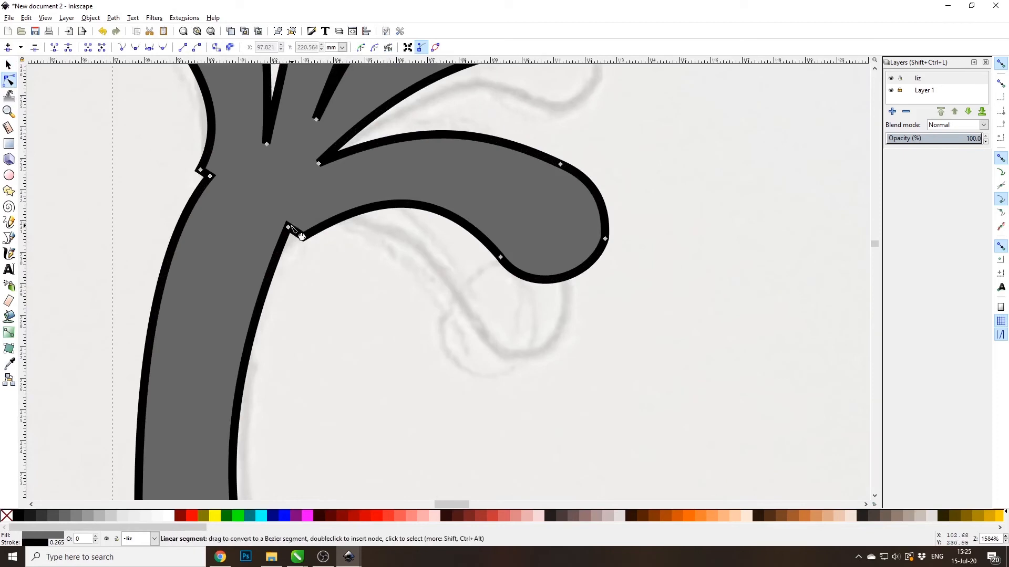
left_click_drag(288, 227, 269, 275)
key("Delete")
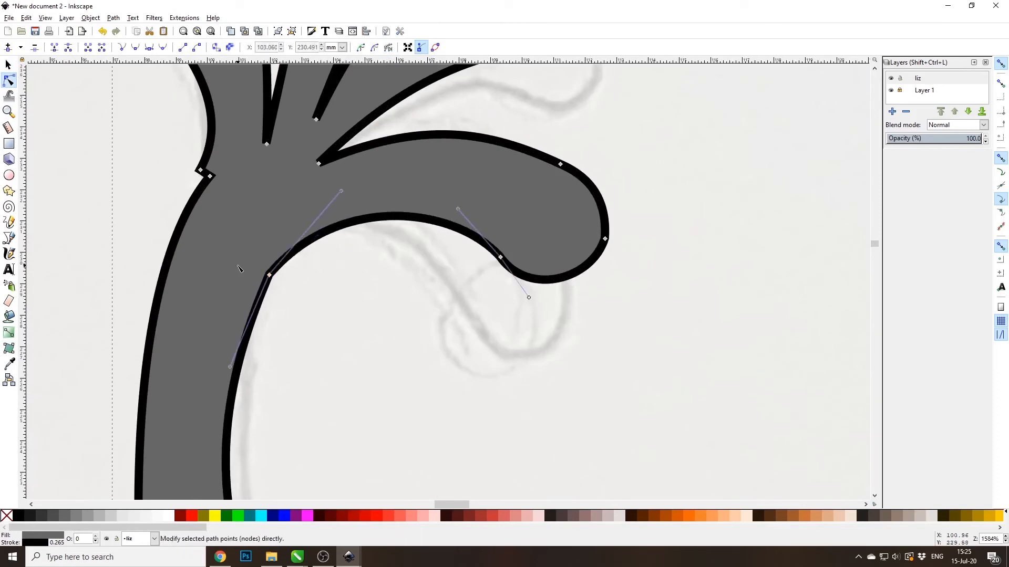
left_click_drag(342, 190, 329, 173)
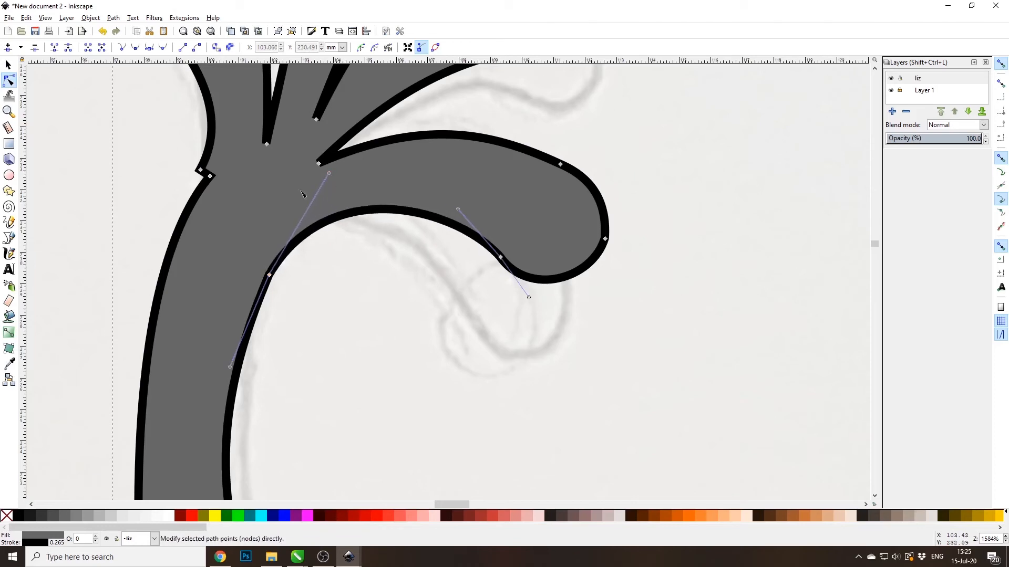
Smooth the outer joint between leg and foot by adding a node on the leg's outer edge and deleting the notch nodes.
left_click(159, 300)
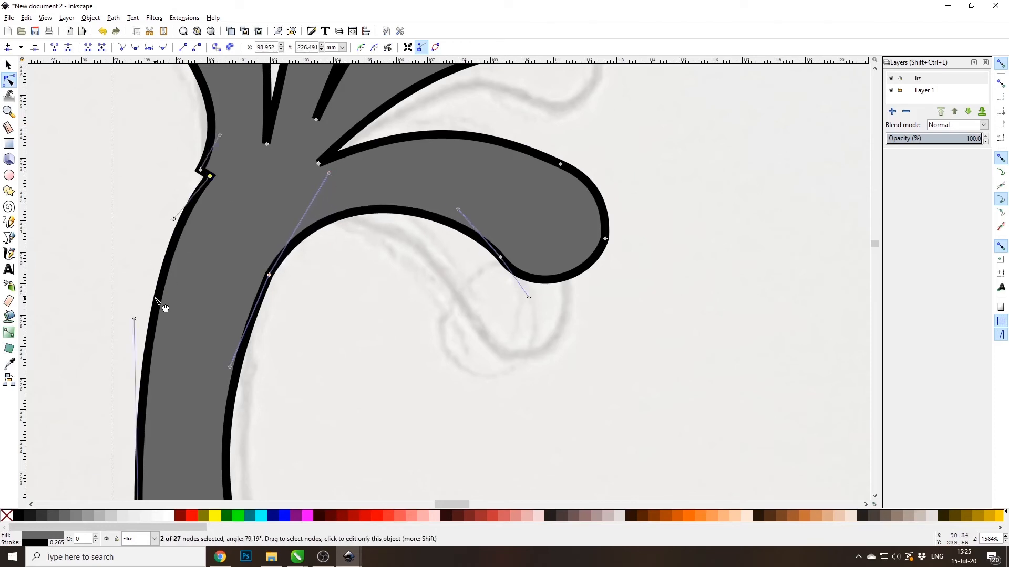
double_click(159, 300)
left_click_drag(160, 151, 230, 252)
key("Delete")
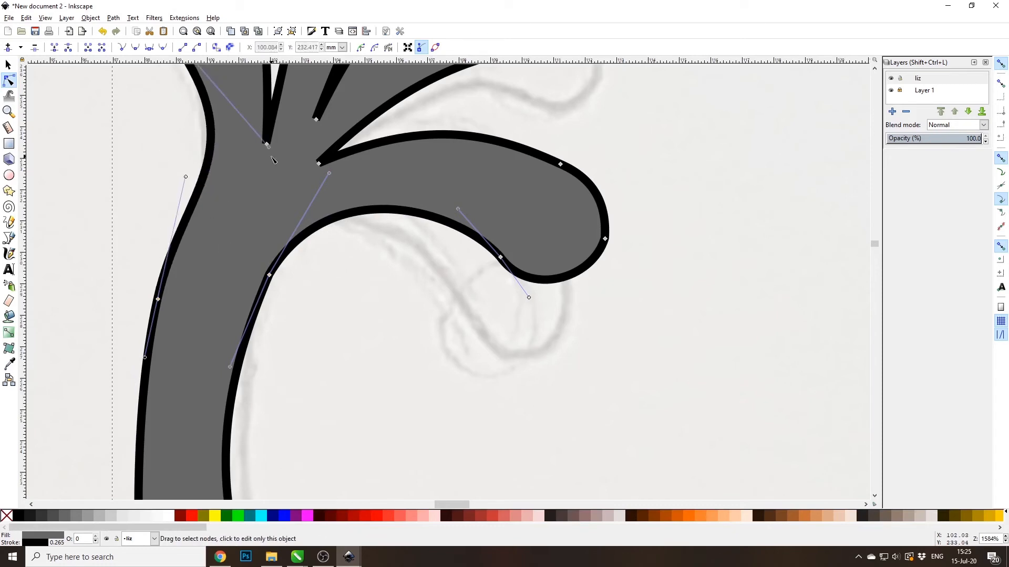
left_click_drag(267, 144, 250, 134)
Merge the upper-left leg with the lizard body using Union.
scroll(213, 268, "down", 10)
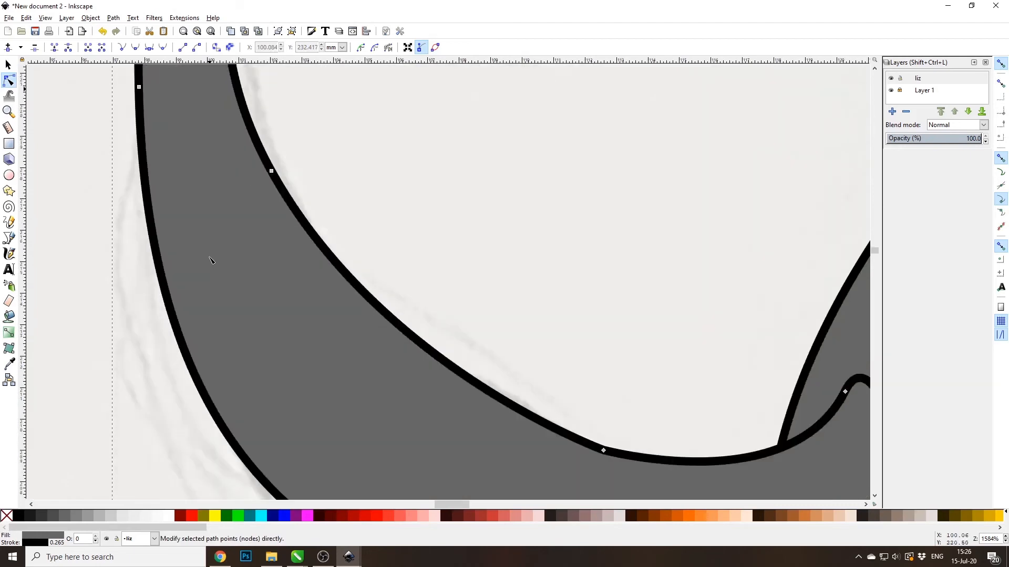
scroll(367, 281, "down", 2)
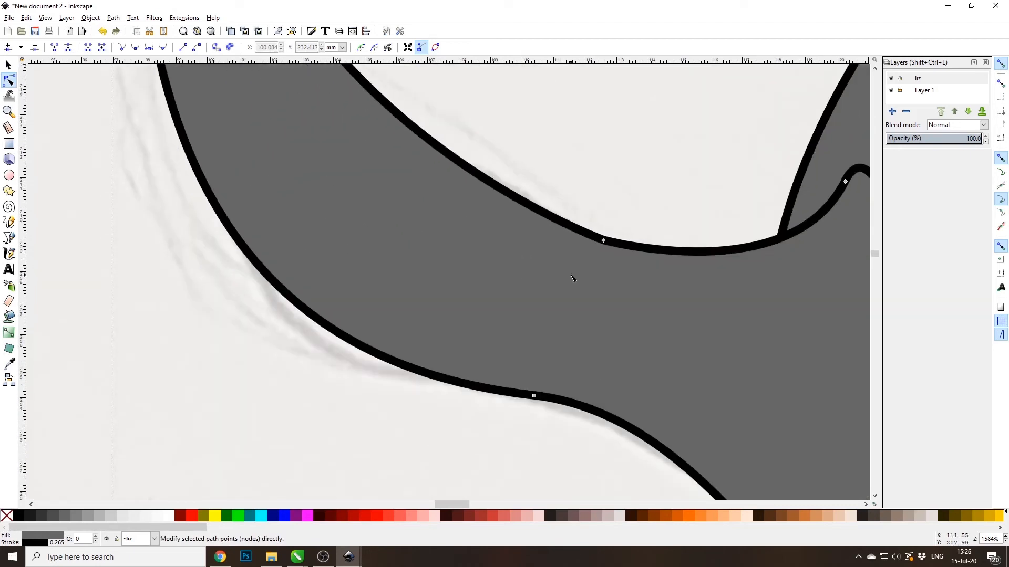
scroll(572, 277, "down", 6)
scroll(631, 314, "up", 3)
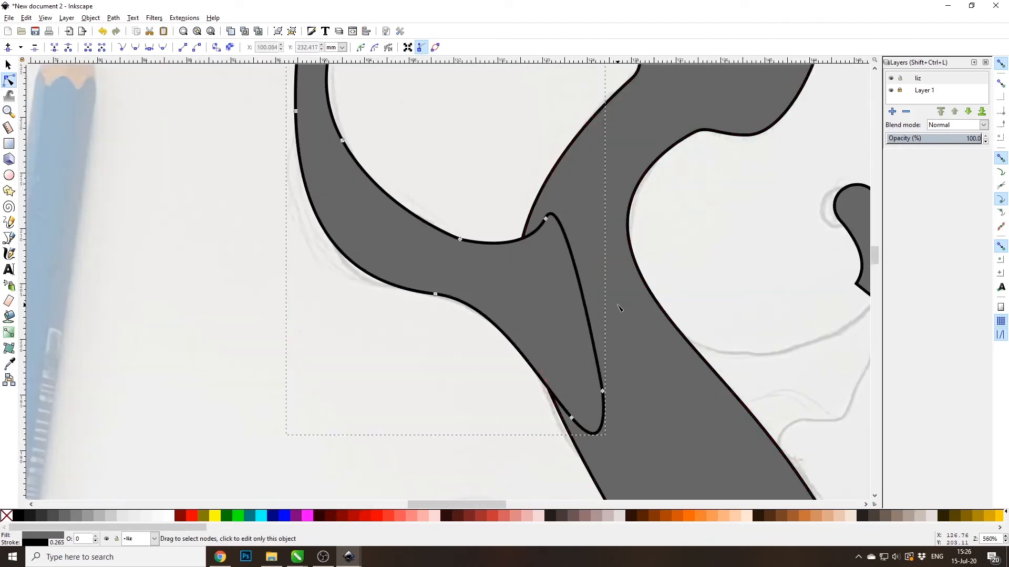
key("s")
left_click(639, 315, "shift")
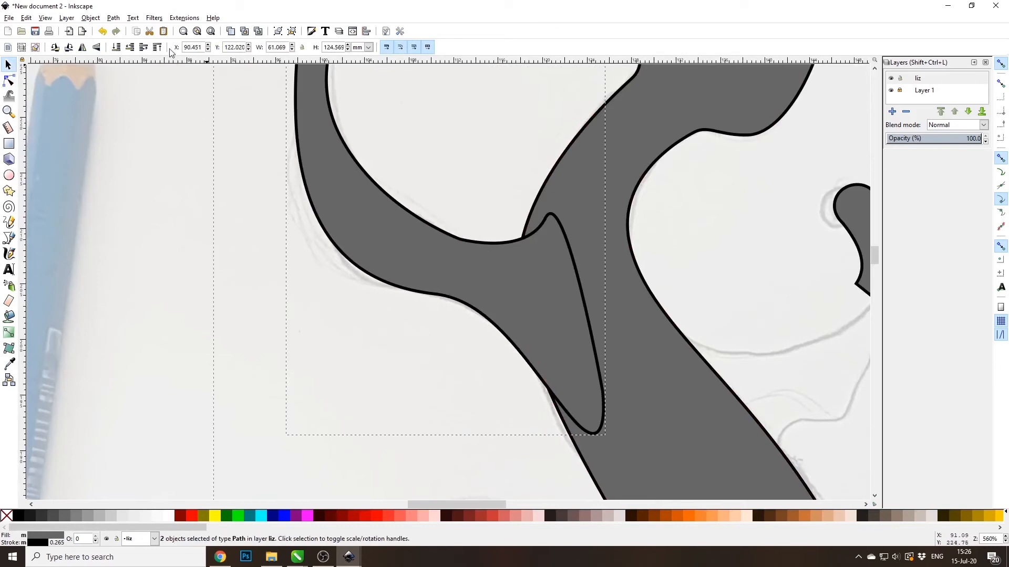
left_click(117, 18)
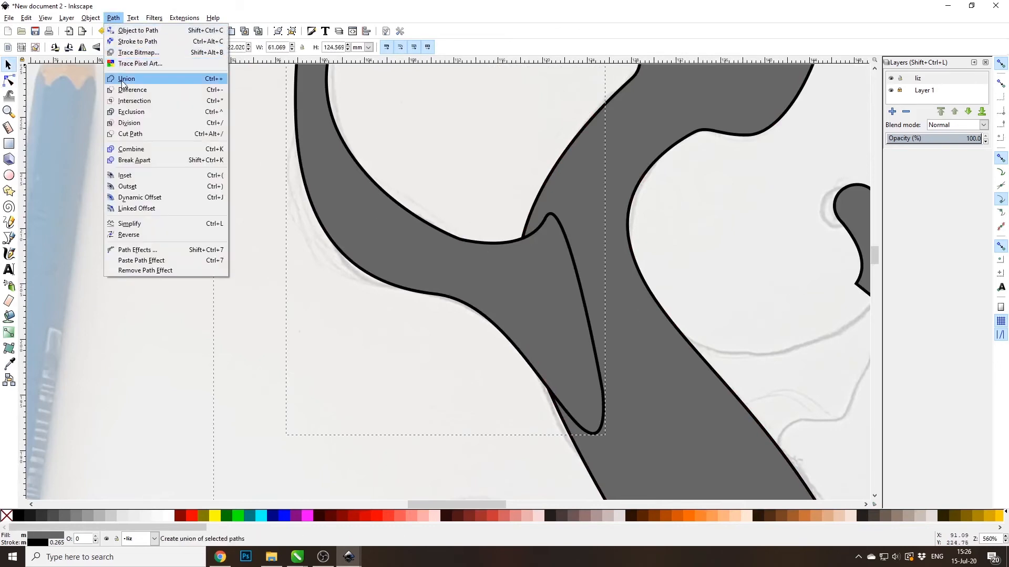
left_click(124, 84)
Reshape the curves at the lower and upper nodes where the upper-left leg meets the body to soften both junctions.
left_click(9, 80)
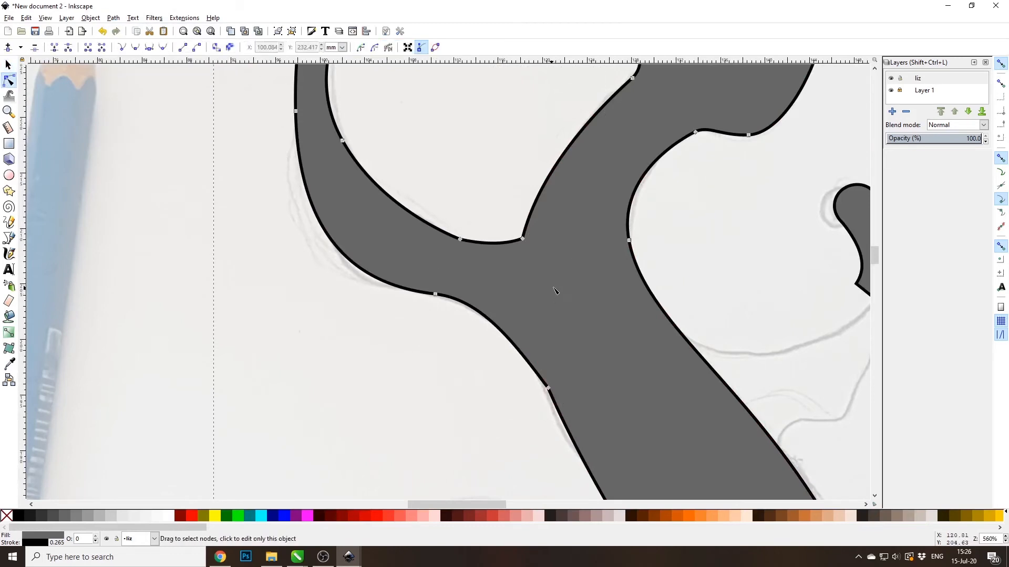
scroll(536, 252, "up", 3)
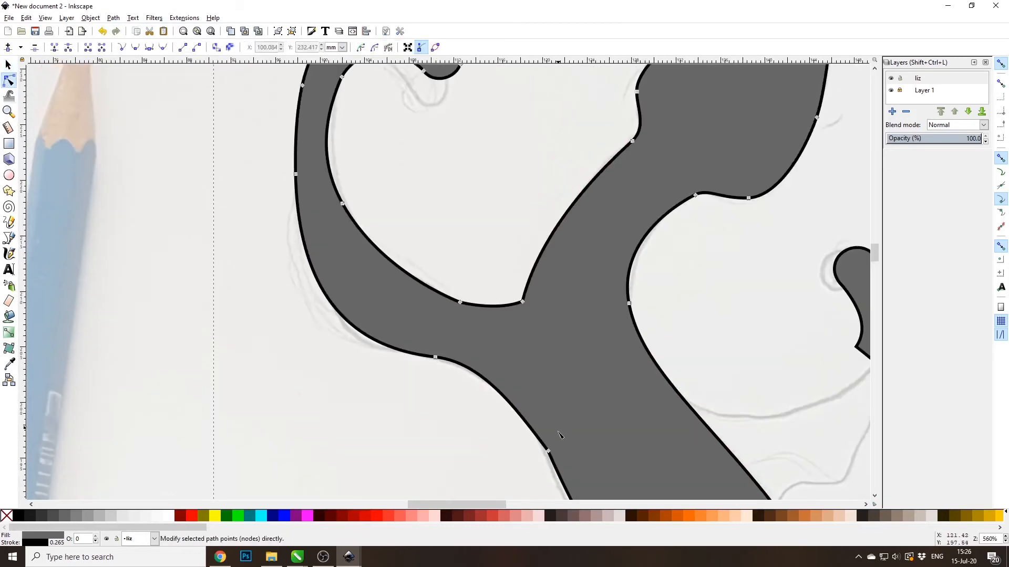
left_click(548, 451)
left_click_drag(520, 406, 529, 402)
left_click(522, 302)
scroll(515, 320, "up", 4)
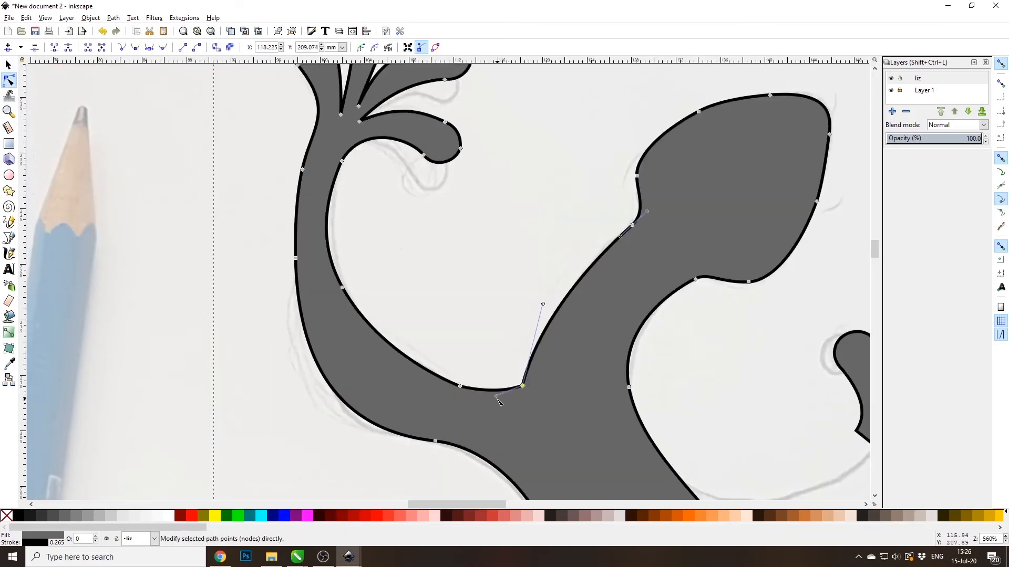
mouse_move(523, 420)
left_mouse_down()
mouse_move(502, 407)
mouse_move(520, 411)
left_mouse_up()
Refine the curves along the lower and upper edges of the upper-left leg by adjusting their node handles.
left_click(435, 442)
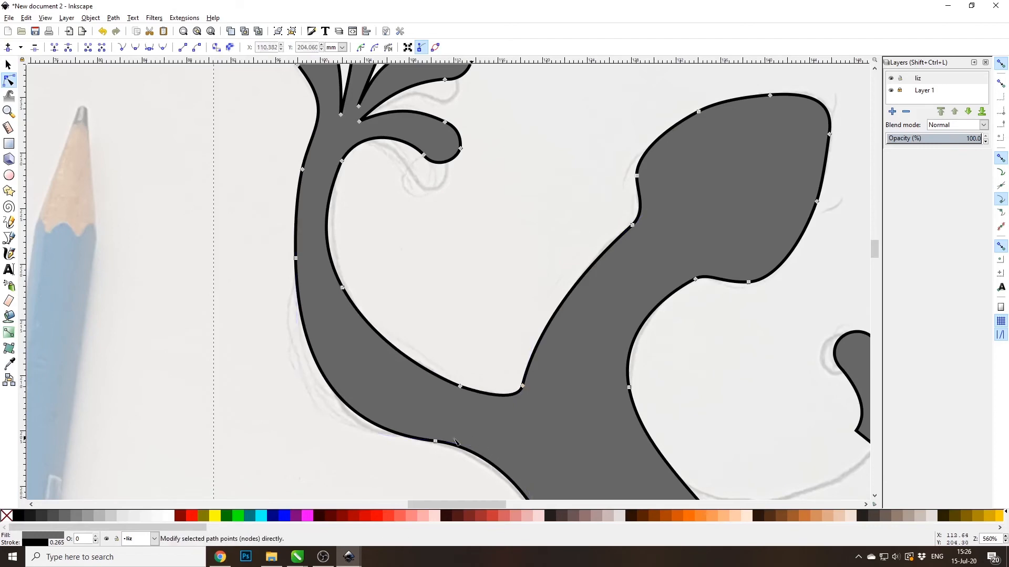
left_click_drag(483, 447, 485, 460)
left_click_drag(298, 405, 294, 361)
left_click(460, 386)
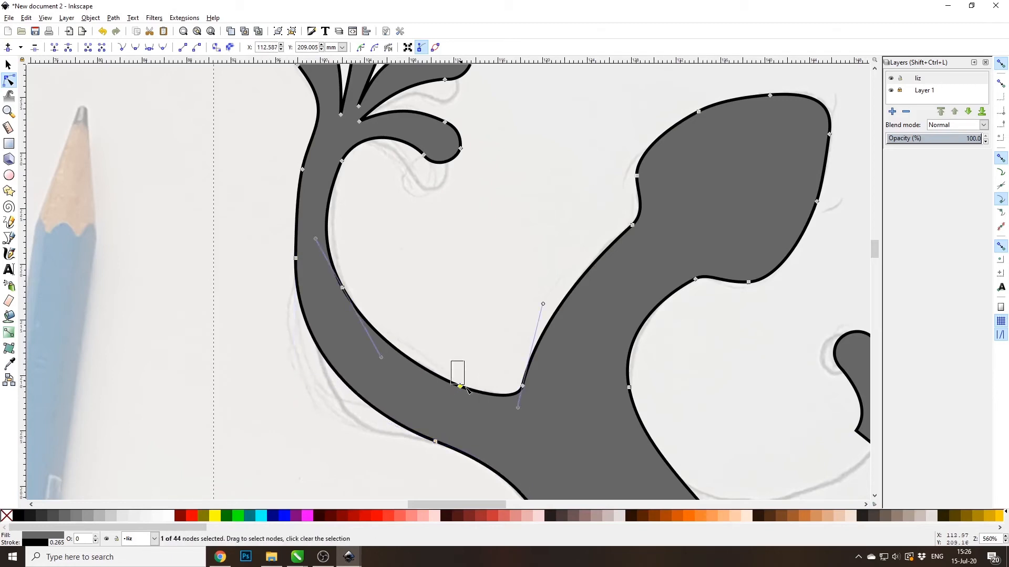
left_click(444, 380)
left_click_drag(444, 379, 439, 377)
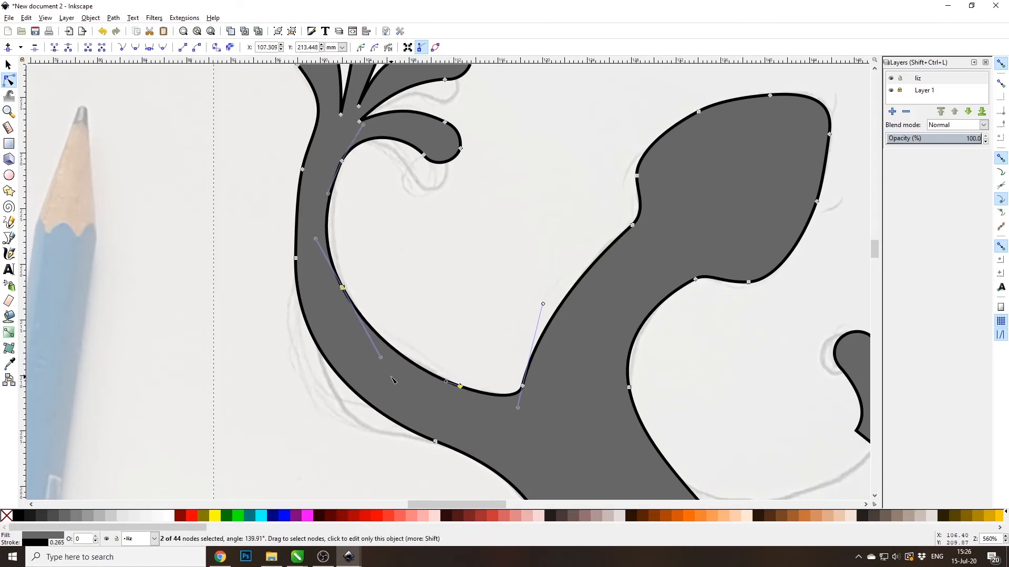
Trace the lower edge of the upper-right leg with the Bezier tool, curving from the foot's base into the body.
scroll(393, 379, "down", 7)
scroll(497, 414, "up", 6)
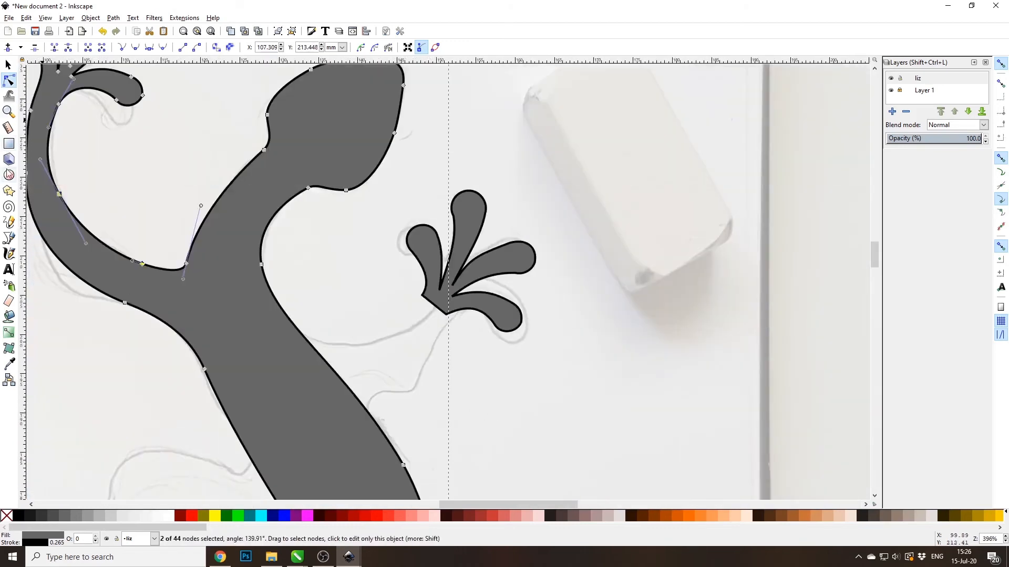
left_click(9, 239)
scroll(443, 344, "up", 1)
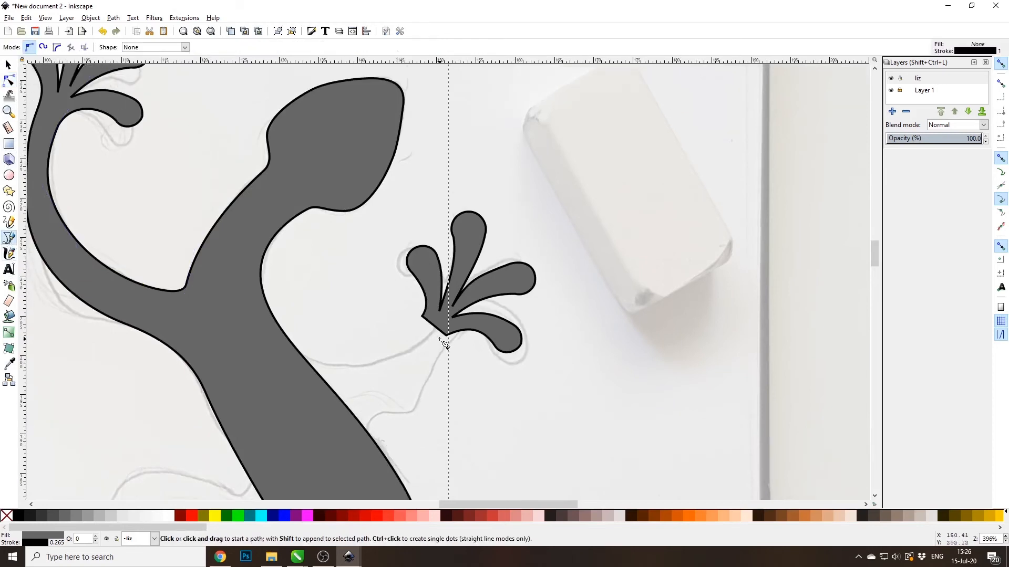
scroll(444, 344, "down", 1)
key("s")
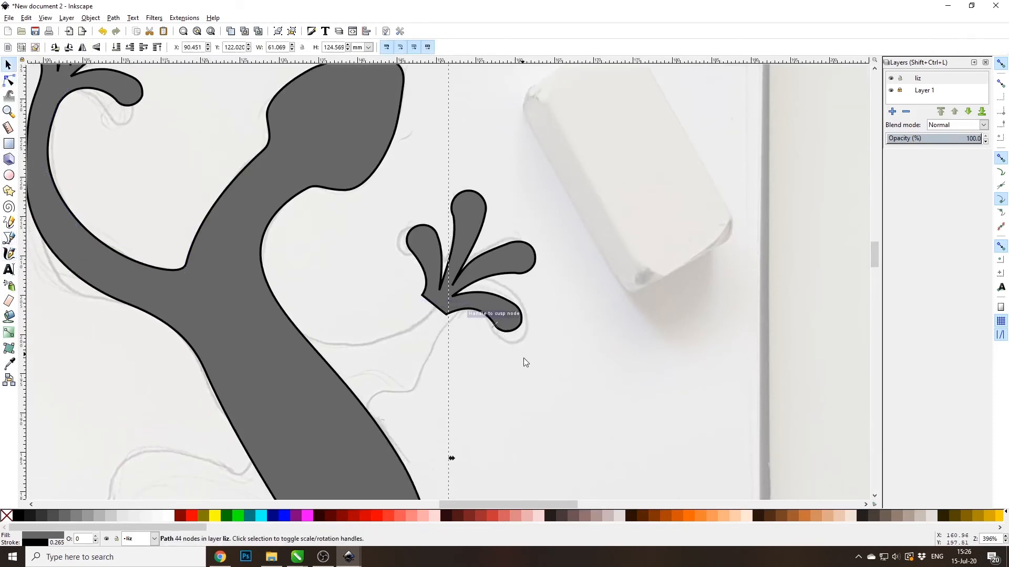
left_click(525, 382)
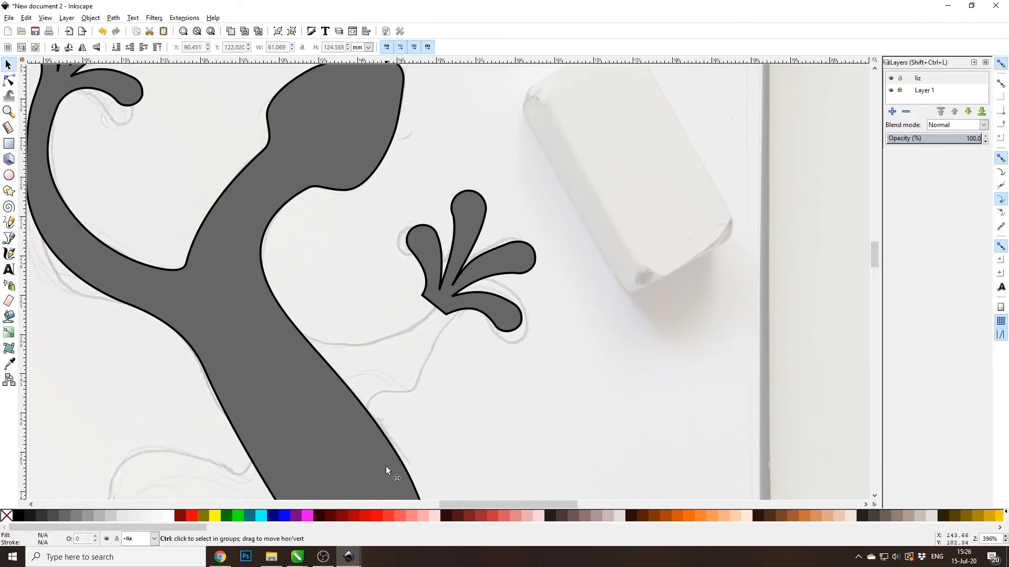
scroll(362, 457, "up", 1, "ctrl")
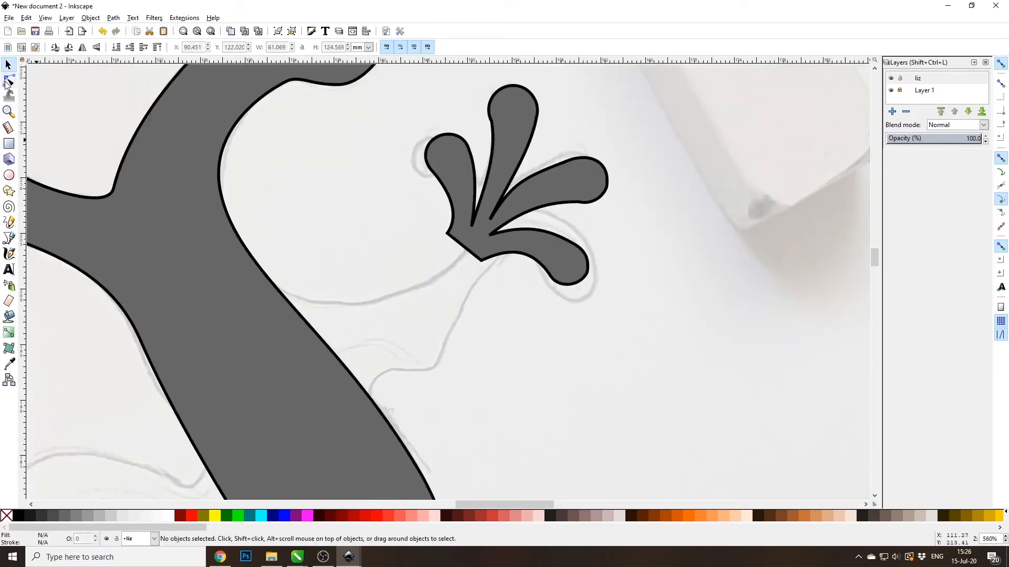
left_click(9, 238)
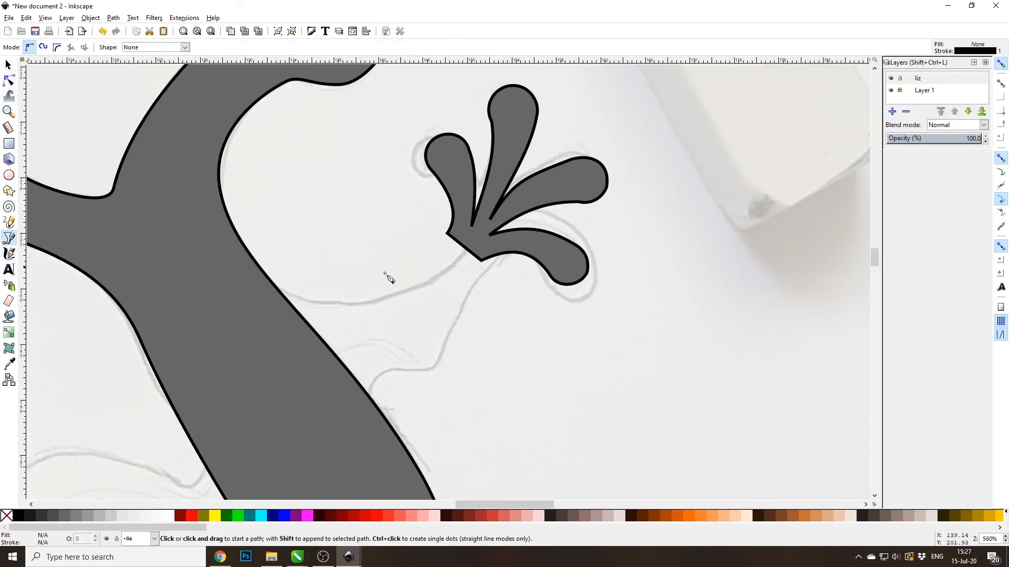
left_click(478, 239)
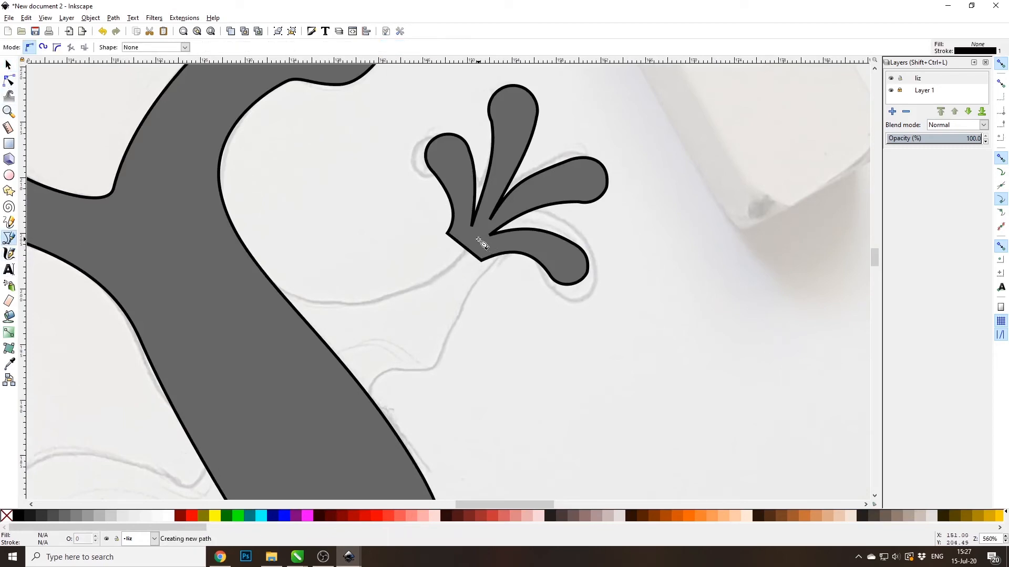
left_click_drag(483, 260, 474, 289)
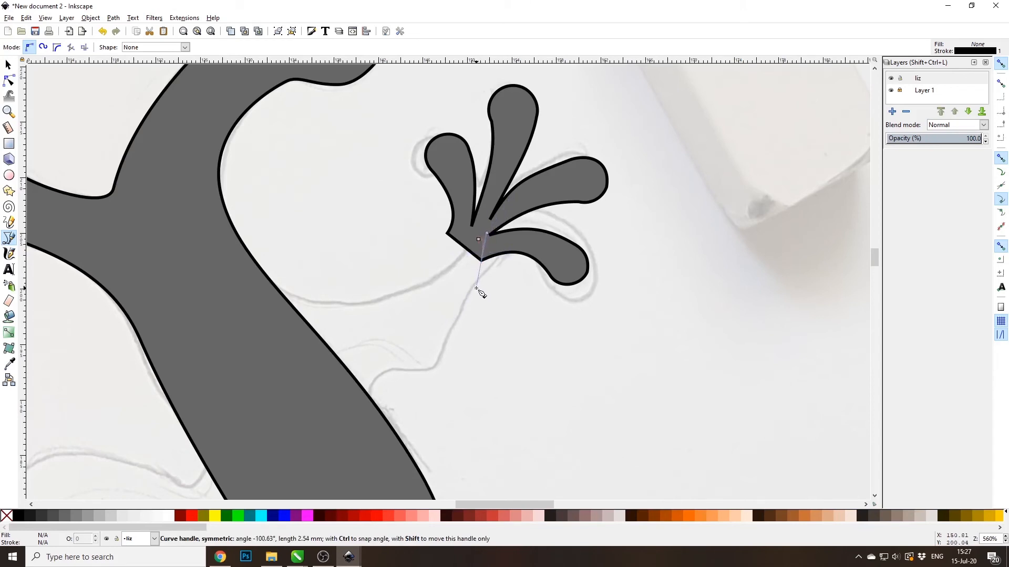
left_click_drag(446, 350, 372, 420)
Close the upper-right leg outline with corner points inside the body and a curved upper edge back to the foot.
left_click(323, 433)
left_click(242, 323)
left_click(217, 248)
left_click_drag(371, 304, 420, 286)
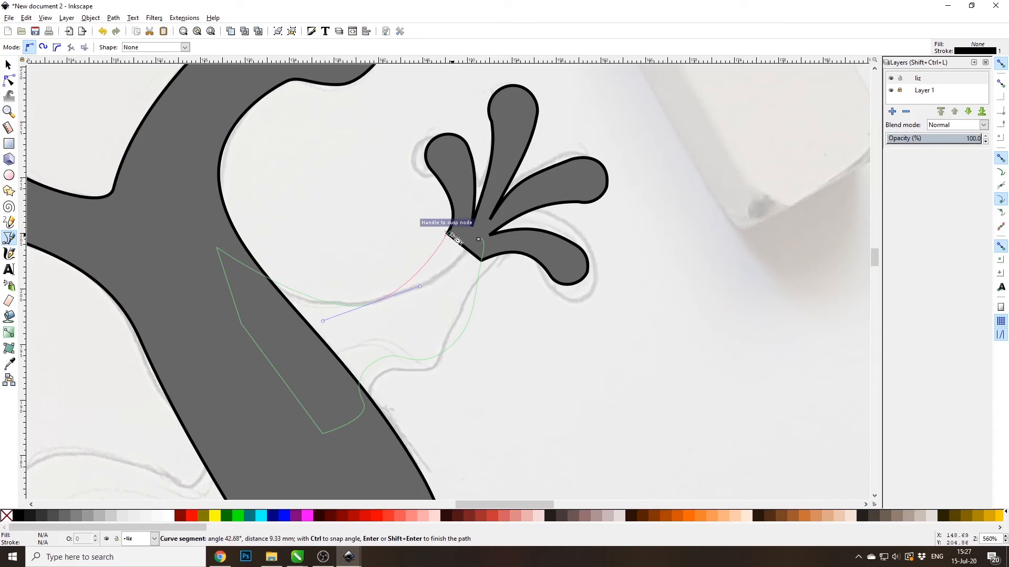
left_click_drag(447, 234, 458, 231)
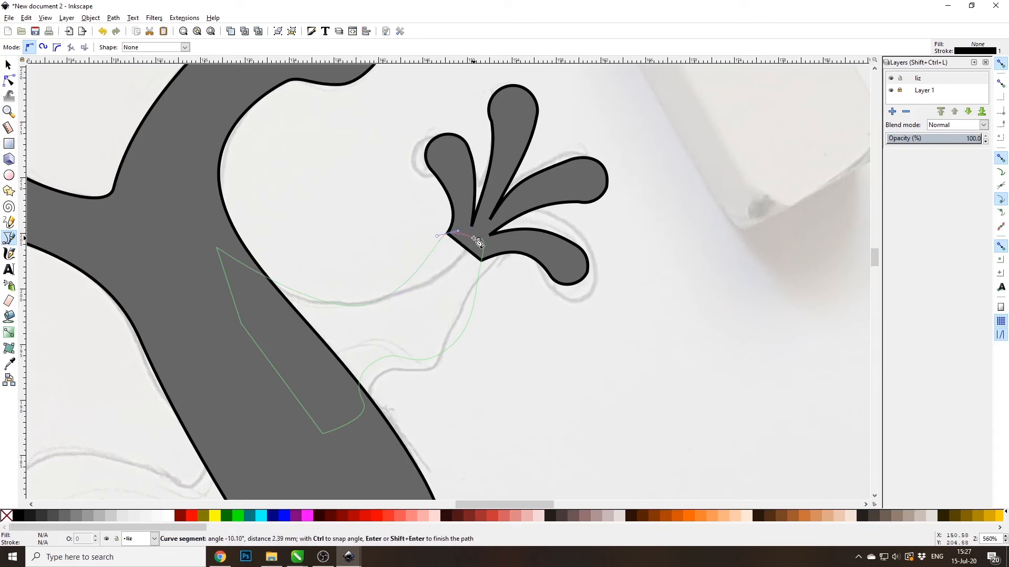
left_click(479, 242)
scroll(455, 174, "down", 1)
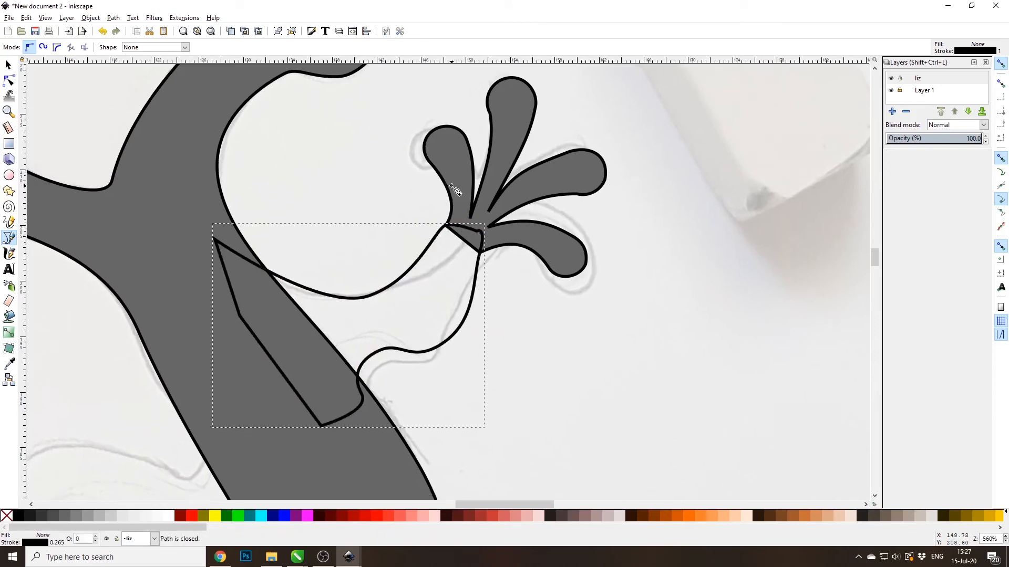
Merge the new upper-right leg outline with its foot using Union.
key("s")
left_click(449, 151, "shift")
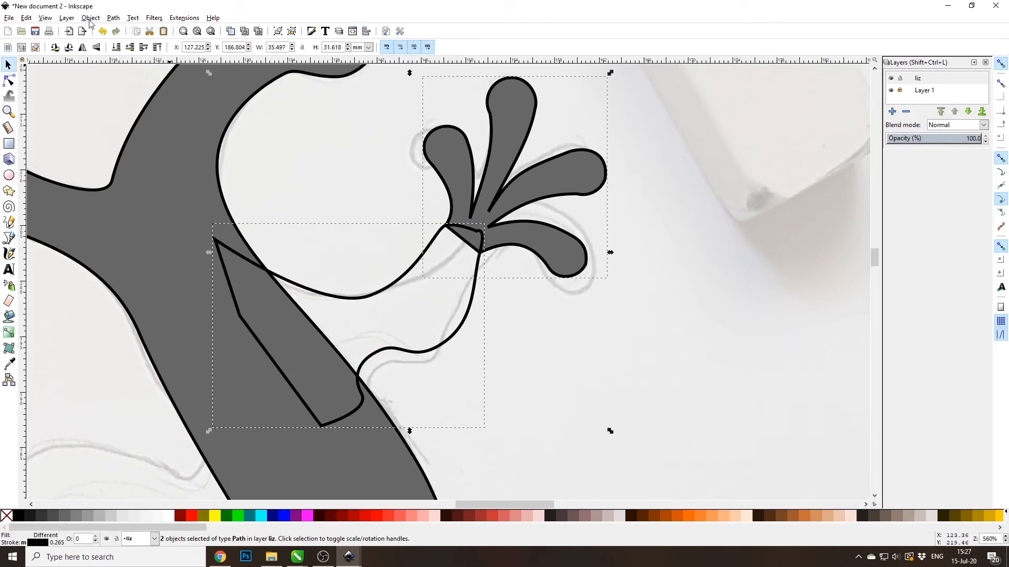
left_click(113, 19)
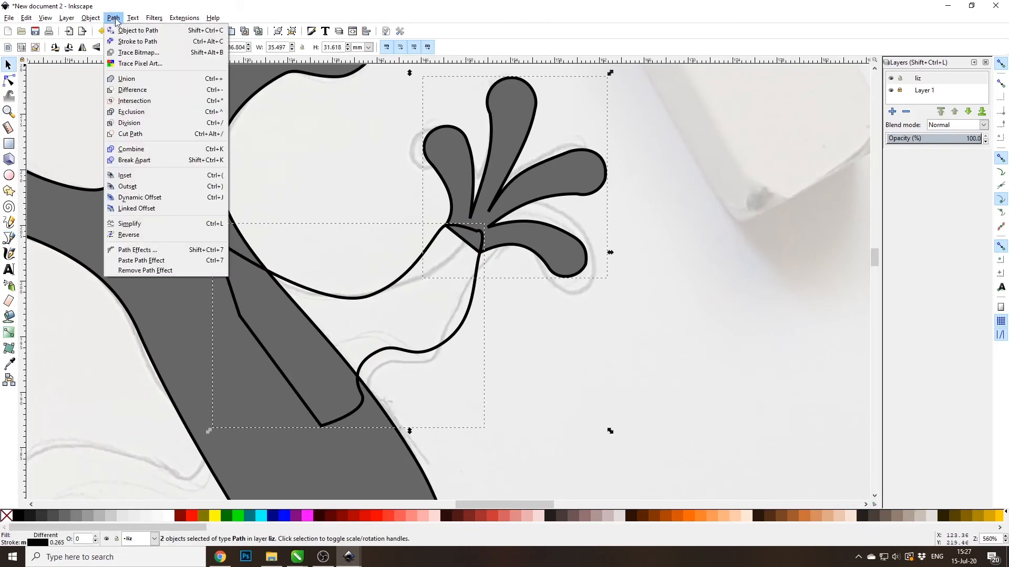
left_click(141, 84)
Delete the notch node where the leg's upper edge meets the foot, along with the adjacent node between the first two toes.
key("n")
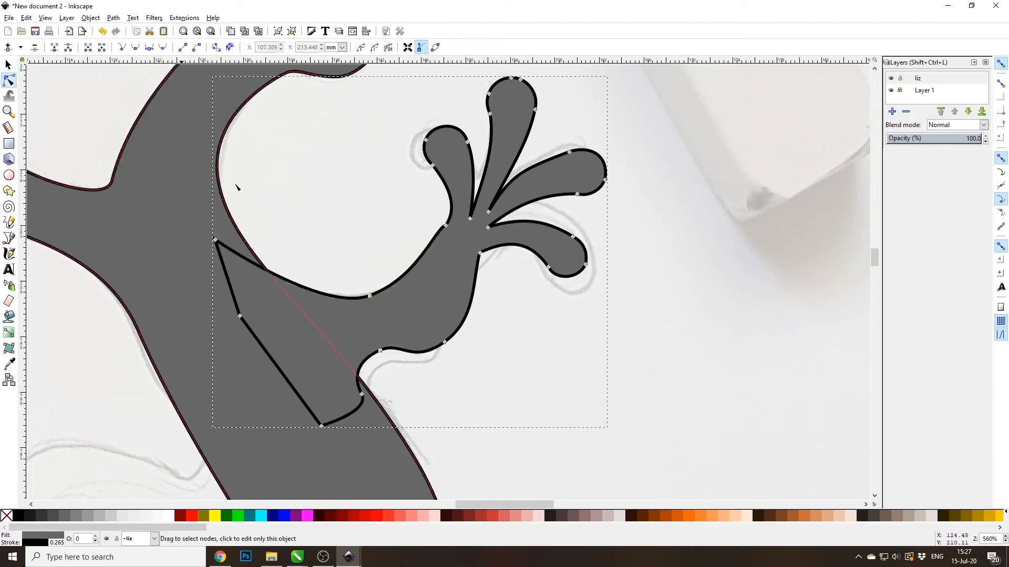
scroll(452, 231, "up", 4)
scroll(442, 229, "down", 3)
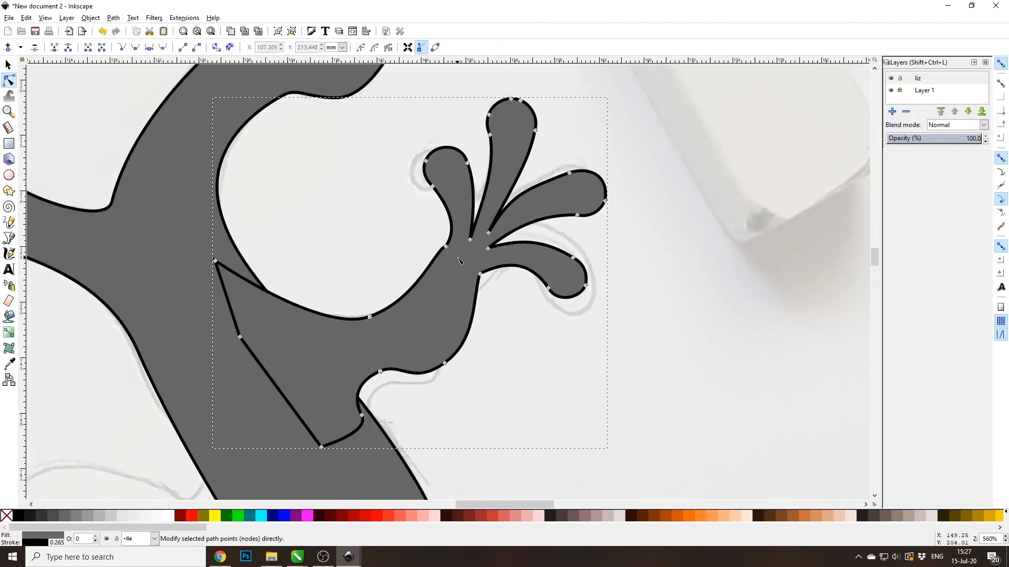
scroll(447, 273, "up", 2)
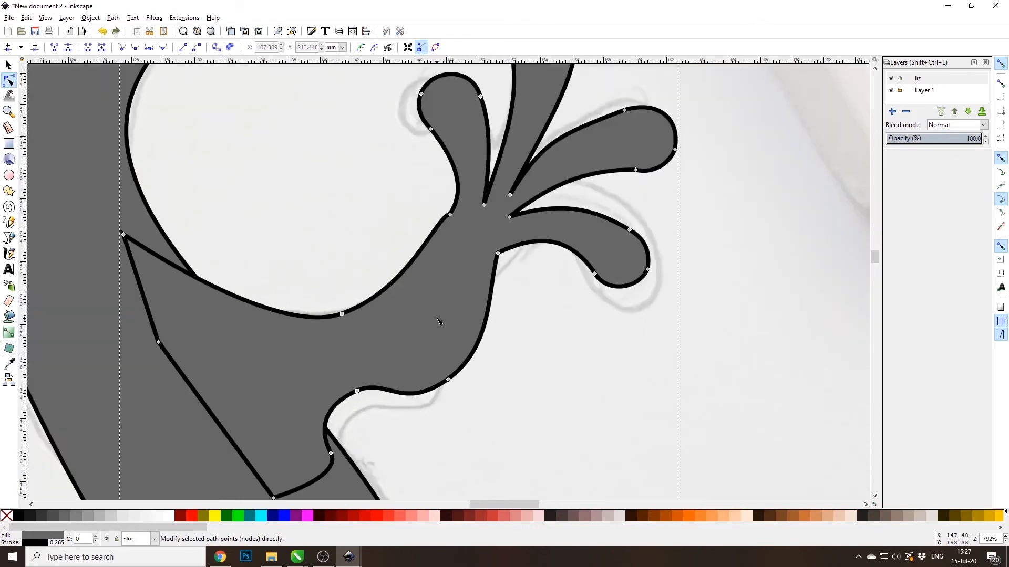
left_click(455, 173)
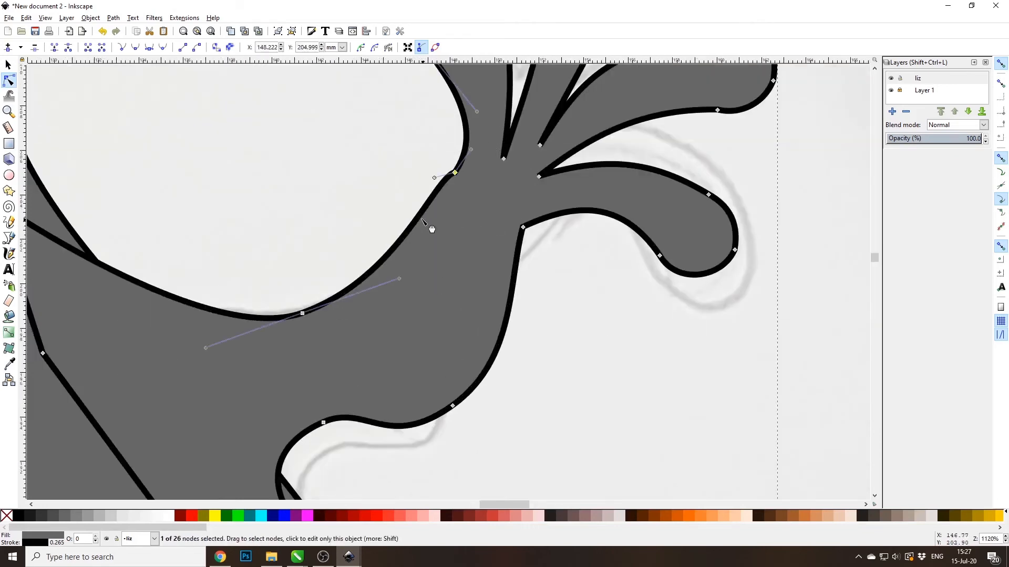
left_click_drag(439, 183, 420, 231)
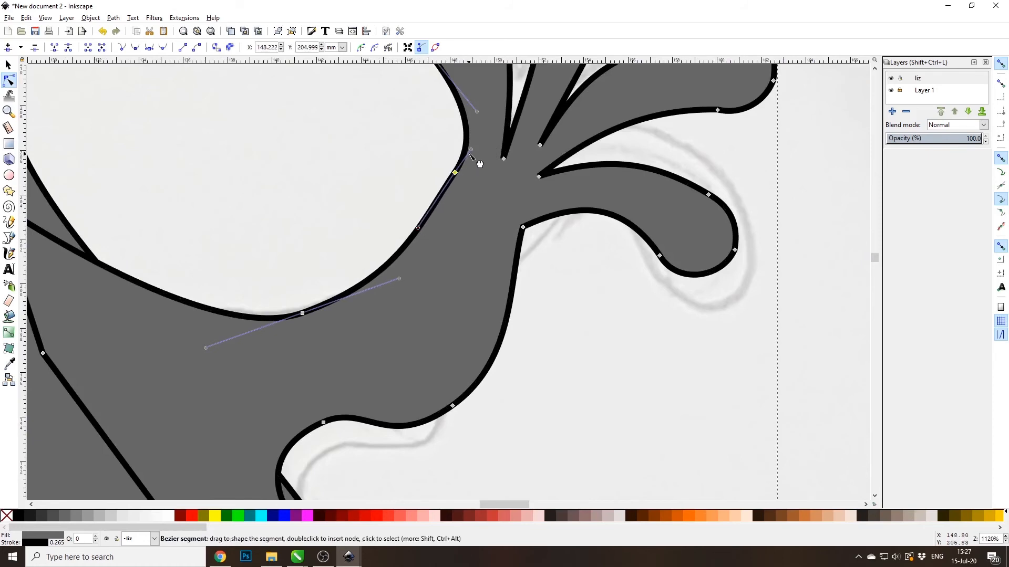
left_click_drag(421, 152, 525, 183)
key("Delete")
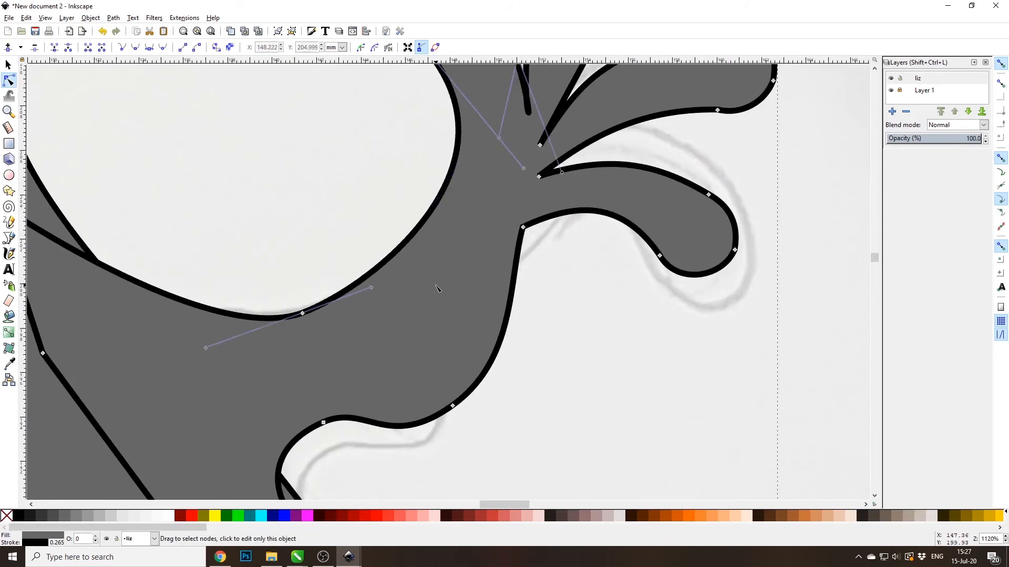
Reshape the leg's upper edge near the foot by extending the handle of the edge's middle node toward the foot.
scroll(461, 285, "down", 4)
scroll(461, 284, "up", 4)
scroll(473, 281, "up", 6)
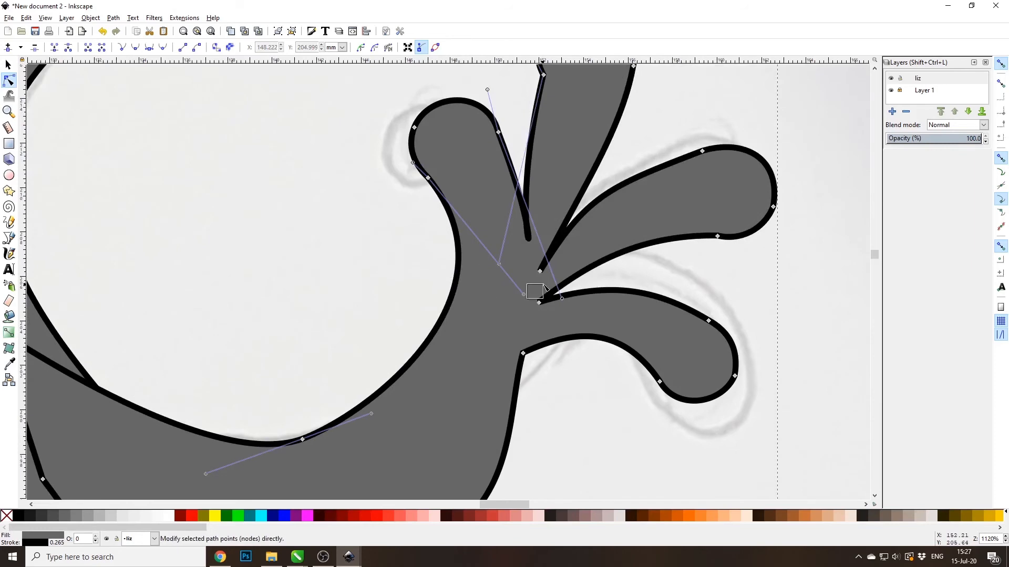
left_click_drag(402, 406, 467, 369)
scroll(434, 353, "down", 2)
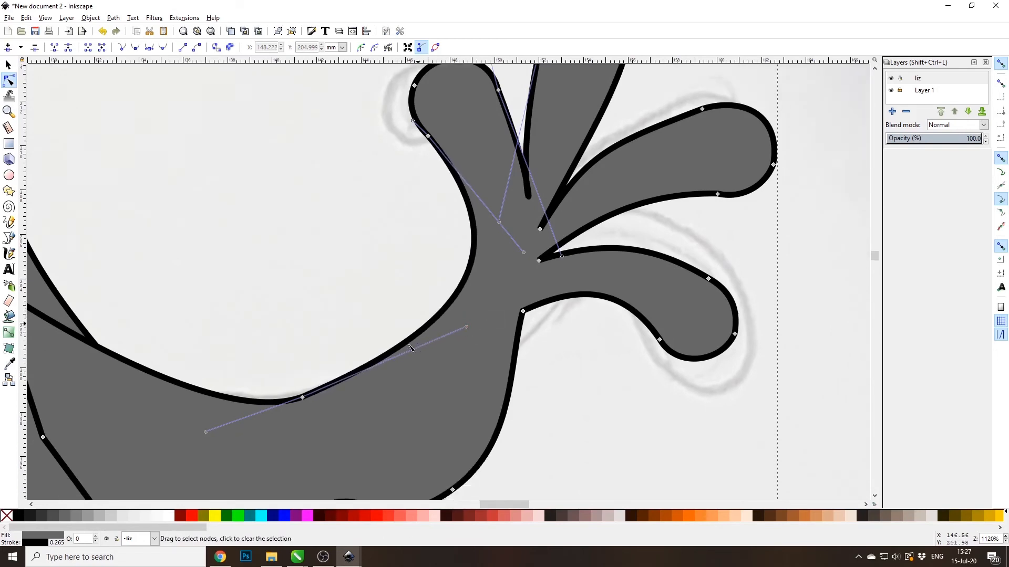
Move the upper-right leg's upper corner node to the body's edge and bend the adjoining upper edge inward.
scroll(343, 304, "down", 2)
scroll(281, 304, "down", 3)
scroll(134, 293, "up", 2)
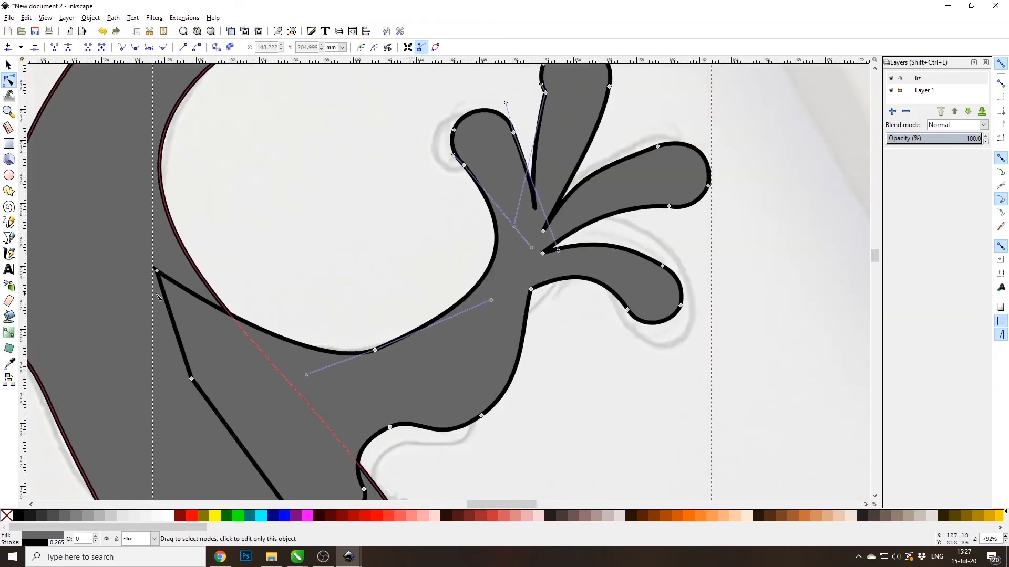
left_click_drag(157, 271, 159, 248)
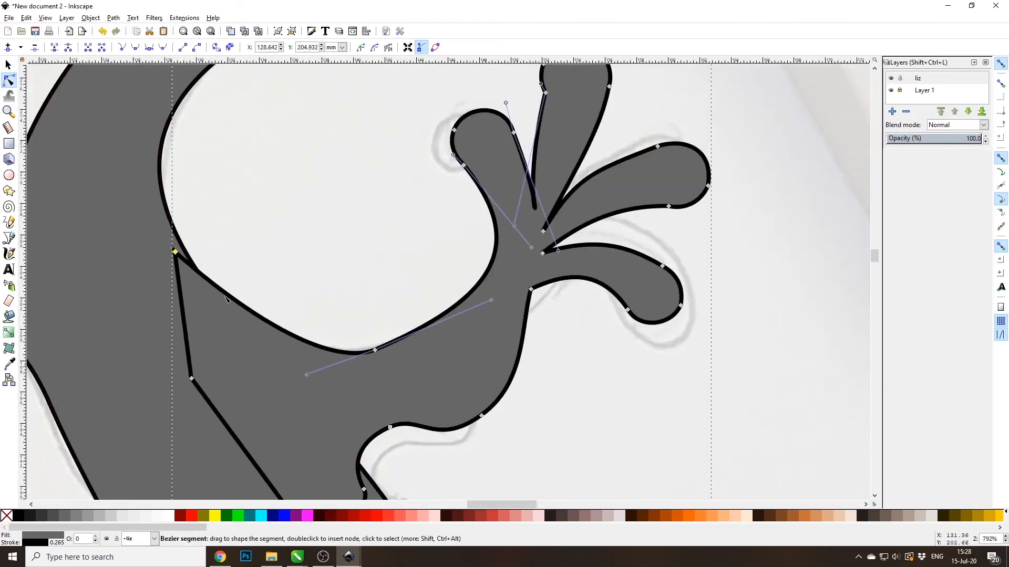
left_click_drag(251, 314, 217, 331)
scroll(240, 336, "down", 2, "ctrl")
scroll(308, 470, "up", 1, "ctrl")
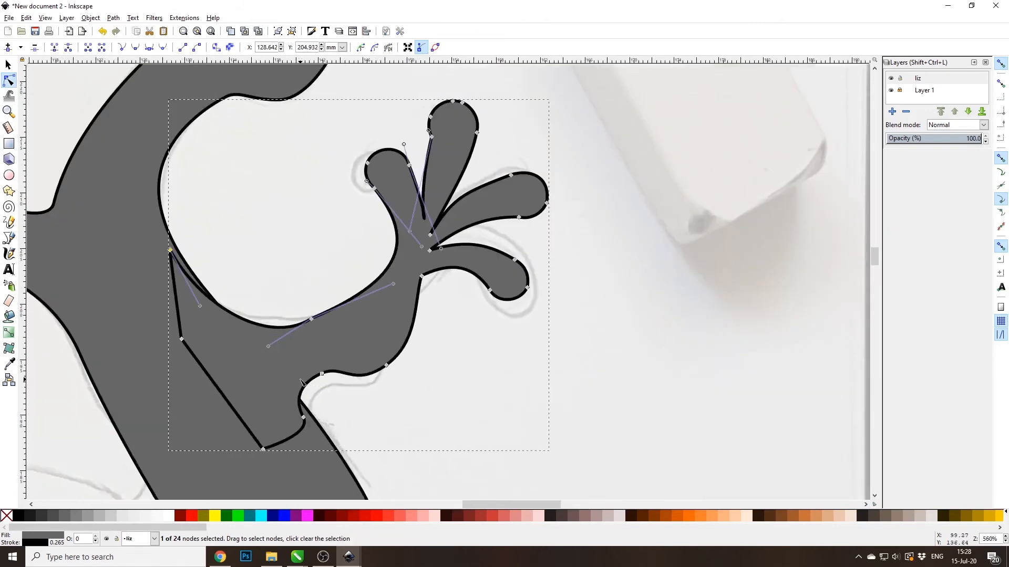
Merge the upper-right leg with the lizard body using Union.
key("s")
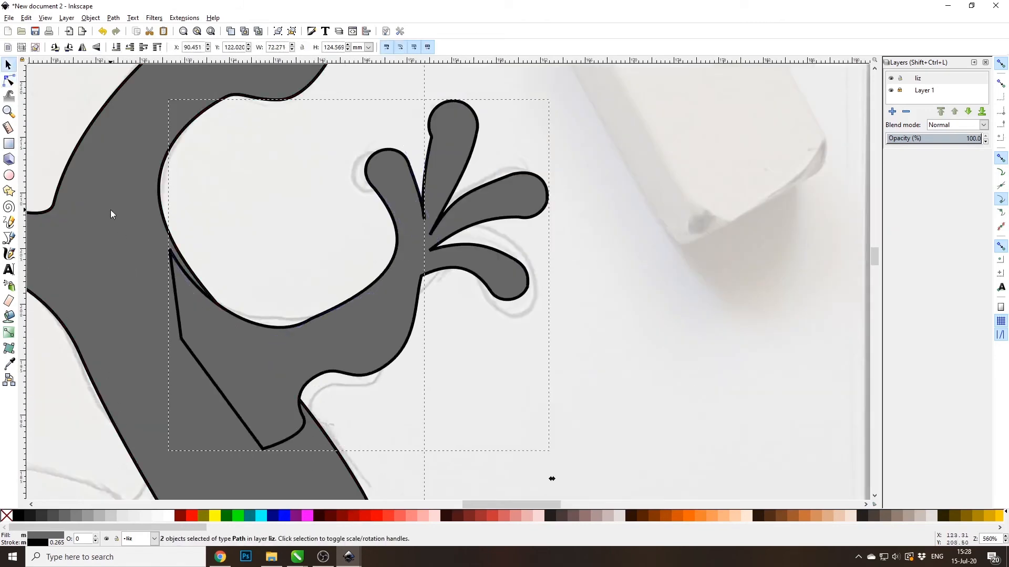
left_click(113, 19)
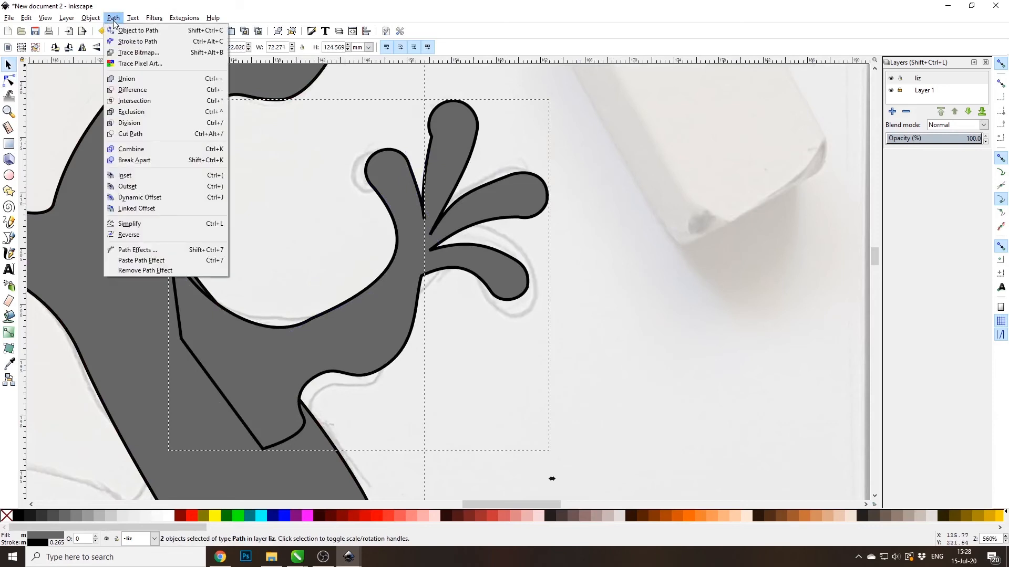
left_click(133, 81)
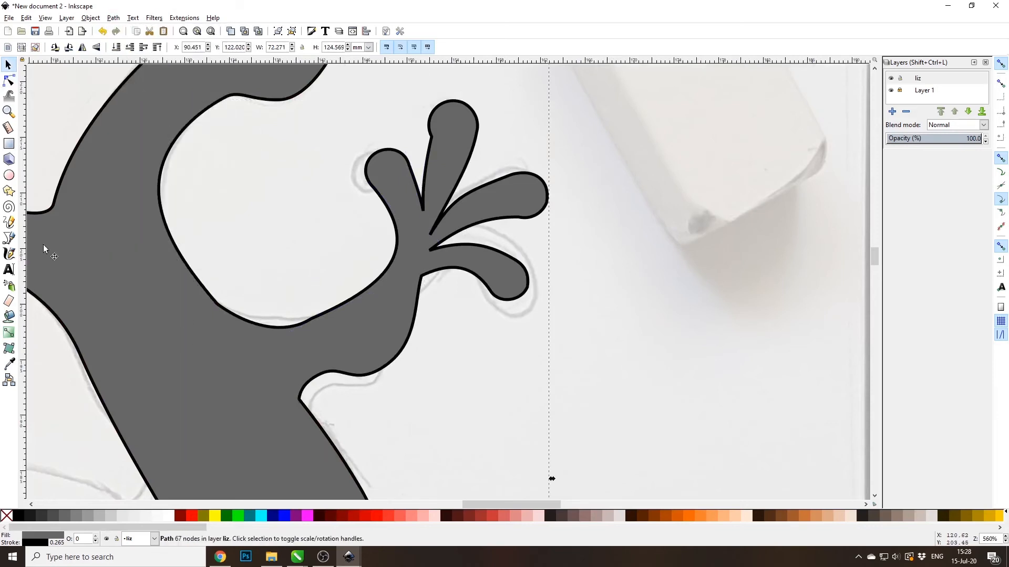
Delete the node where the upper-right leg's upper edge joins the body to smooth the curve.
left_click(8, 80)
scroll(210, 315, "up", 2)
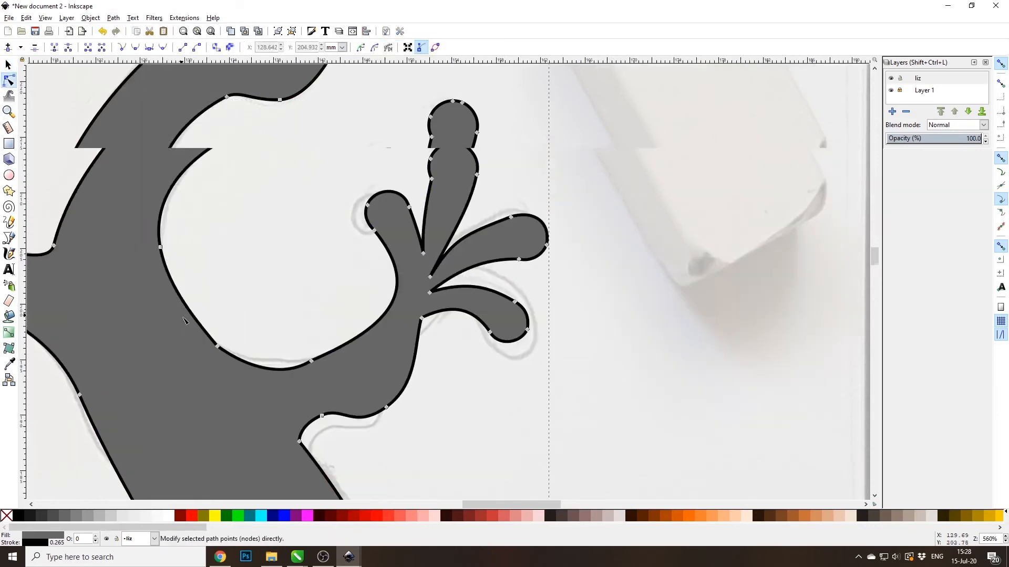
left_click_drag(187, 367, 237, 322)
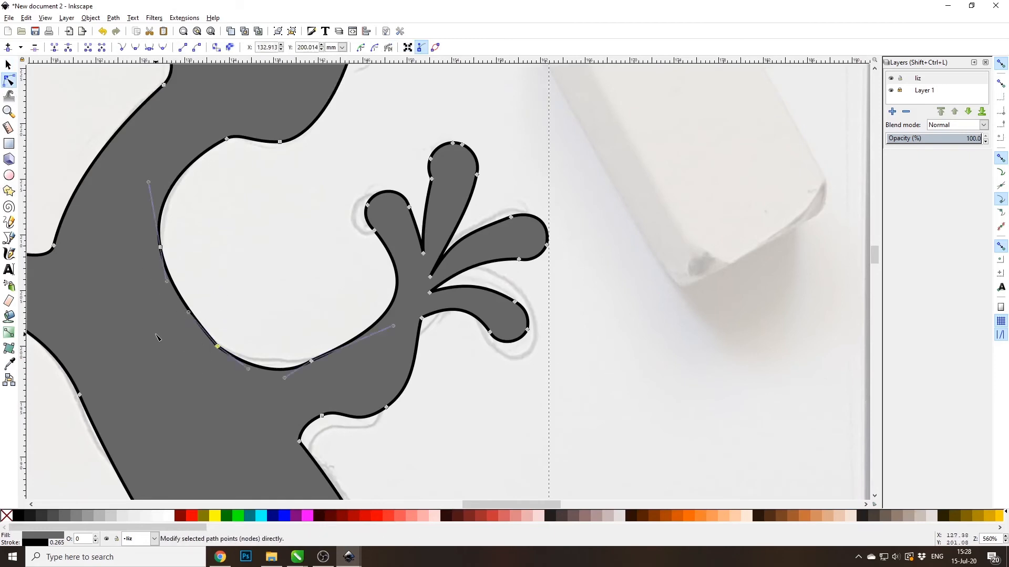
key("Delete")
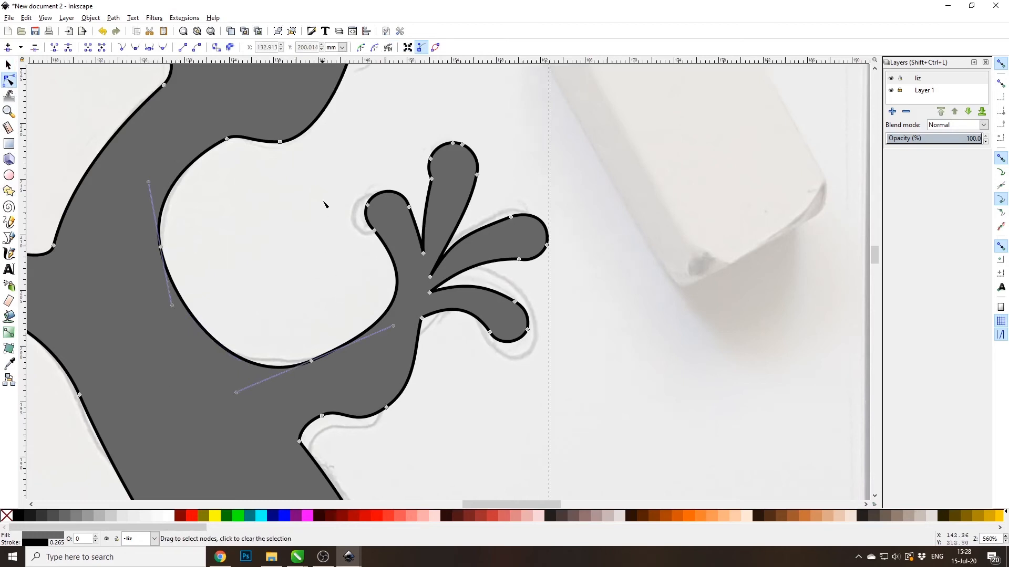
Smooth the junction under the upper-right leg by adding a node on the body's edge, deleting the corner node and adjusting the new node's handle.
scroll(323, 211, "down", 8)
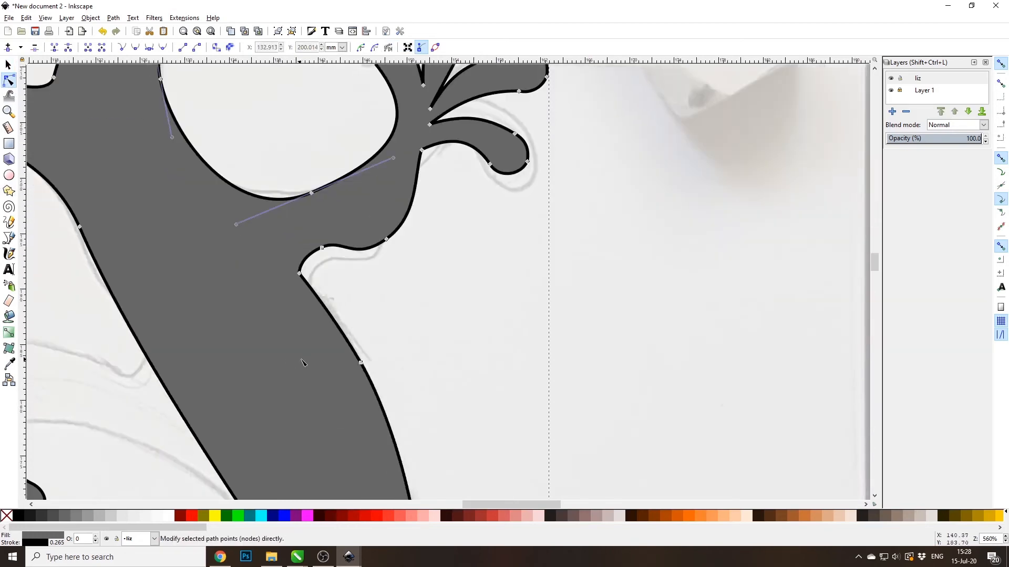
scroll(297, 363, "up", 2)
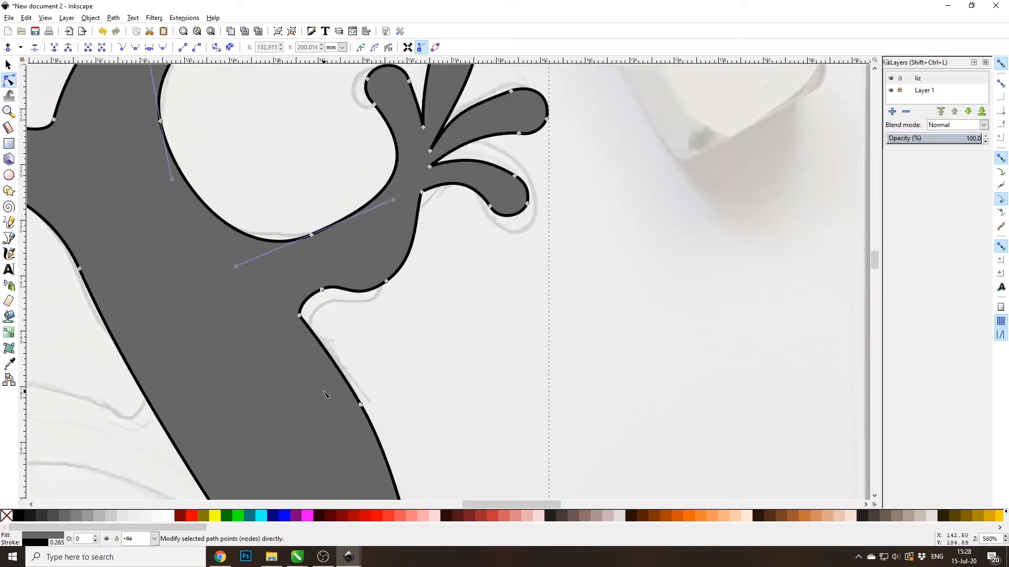
scroll(324, 394, "up", 2)
double_click(311, 293)
left_click(273, 246, "ctrl")
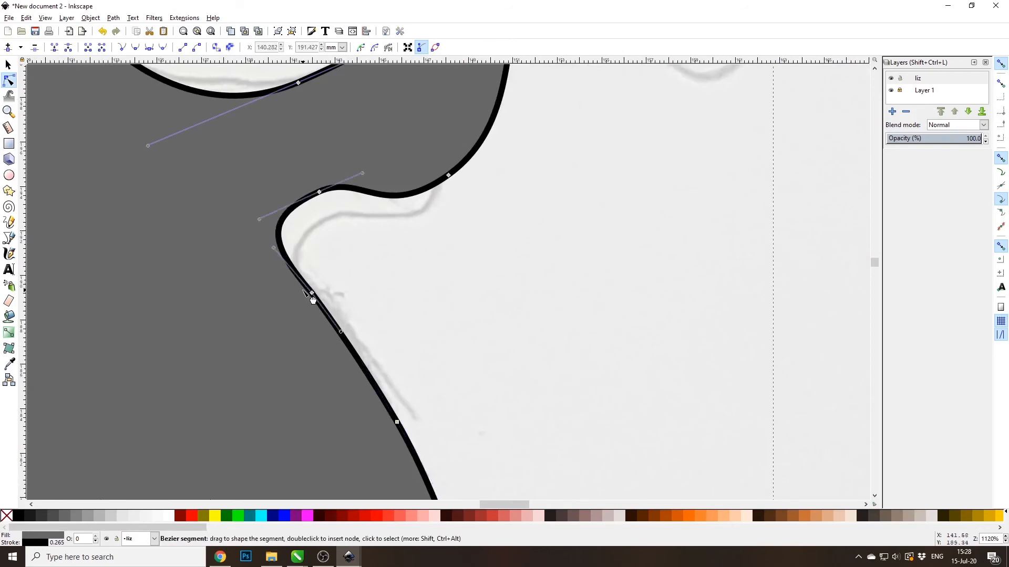
left_click_drag(274, 246, 287, 259)
scroll(389, 221, "down", 1)
scroll(450, 184, "up", 1)
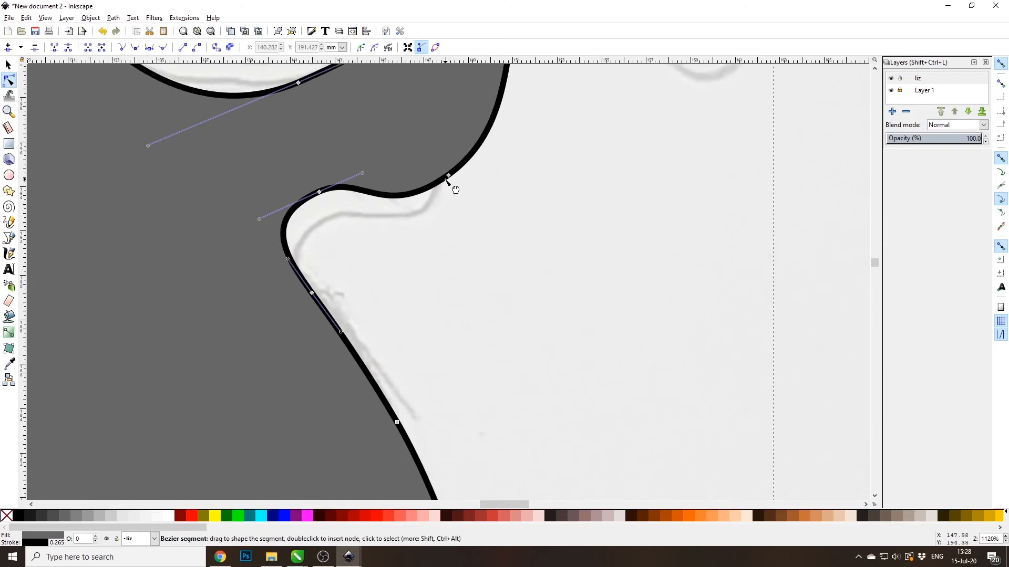
scroll(435, 234, "down", 1)
scroll(451, 216, "down", 3)
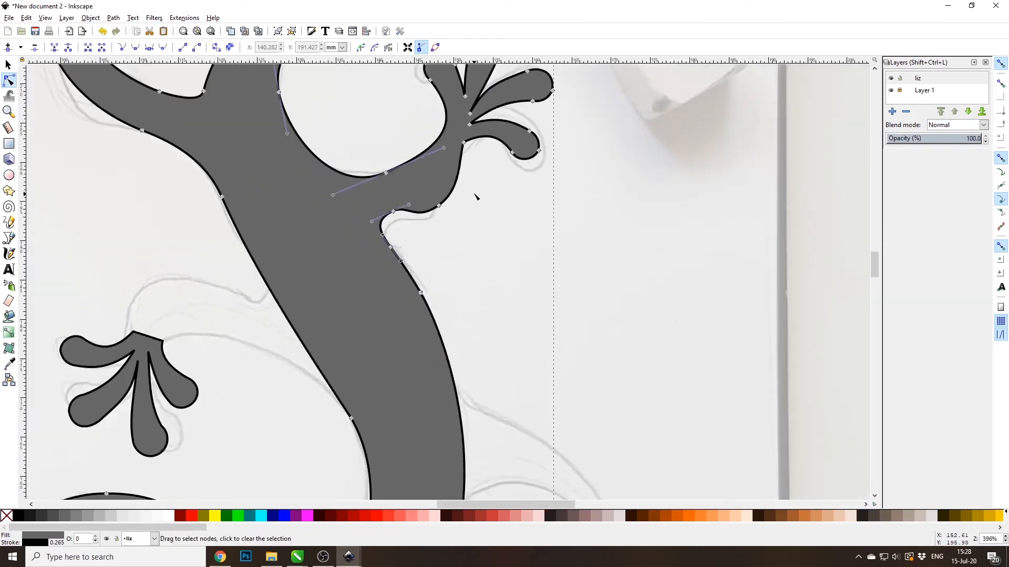
Smooth the upper-right leg's lower edge by adjusting its elbow node and wrist handles, and narrow the wrist by bending its inner edge.
scroll(471, 210, "up", 2)
left_click_drag(405, 218, 414, 212)
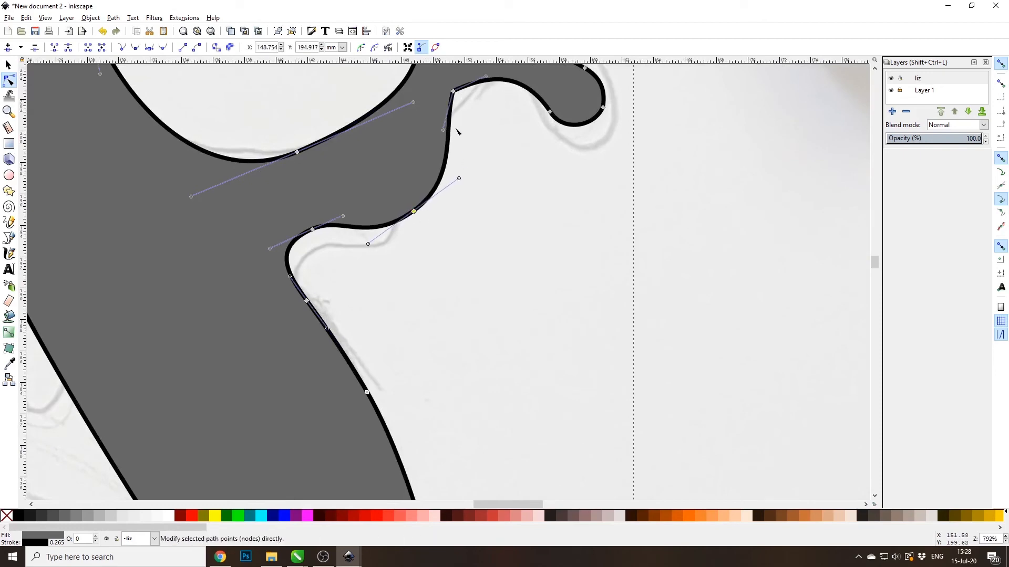
scroll(458, 136, "down", 1)
scroll(462, 147, "up", 8)
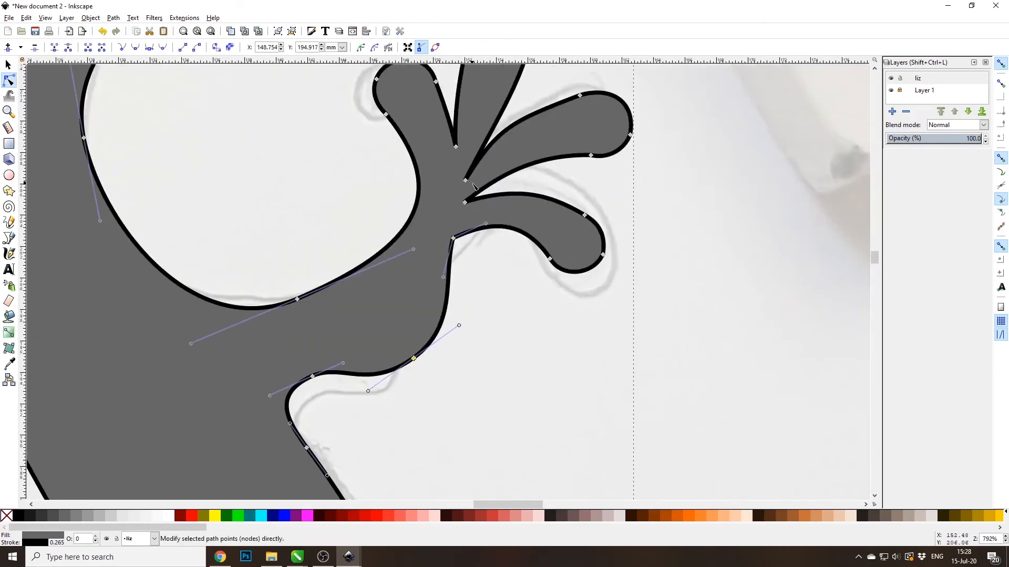
left_click_drag(486, 223, 472, 215)
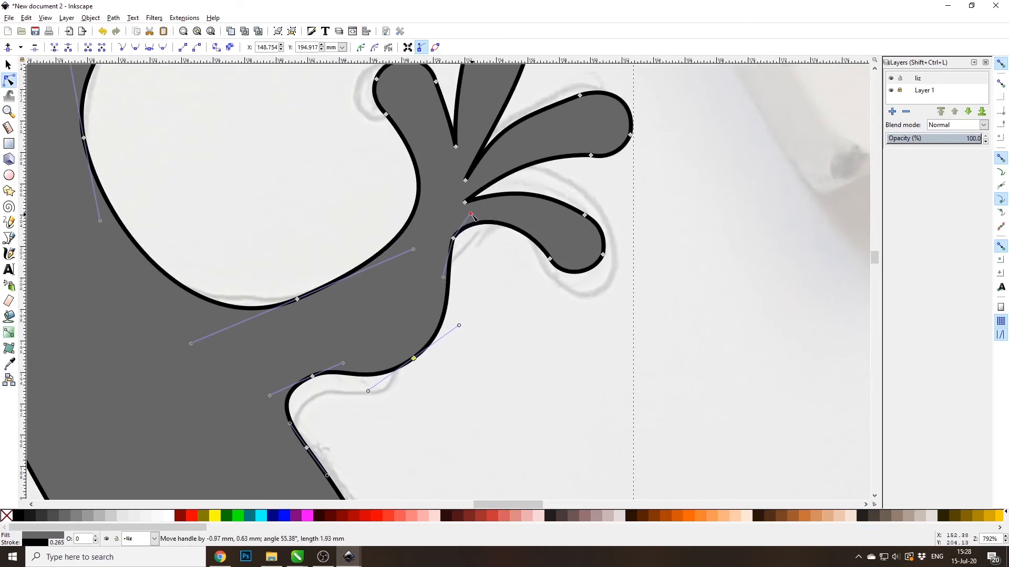
left_click_drag(444, 277, 415, 291)
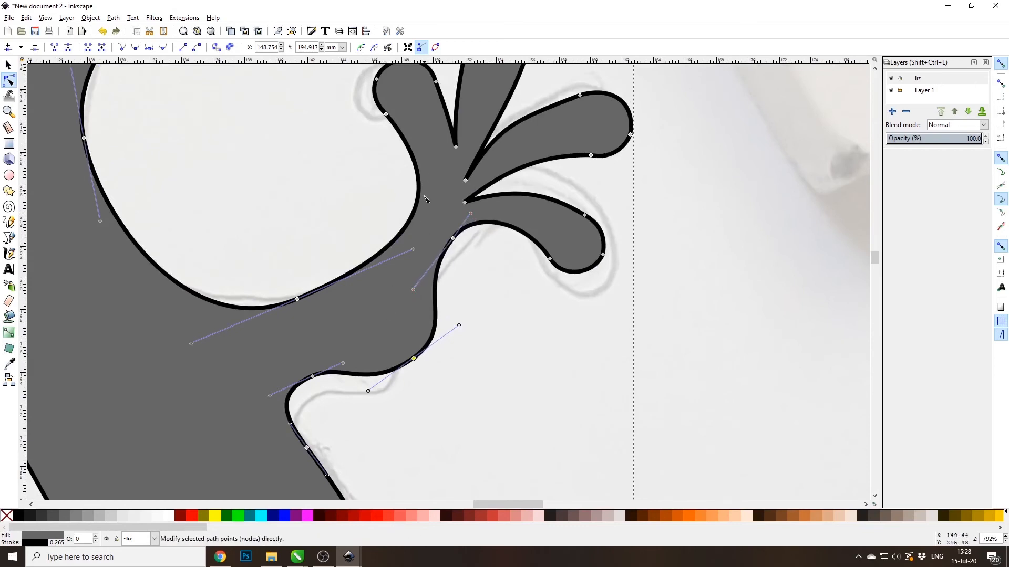
left_click_drag(424, 179, 434, 183)
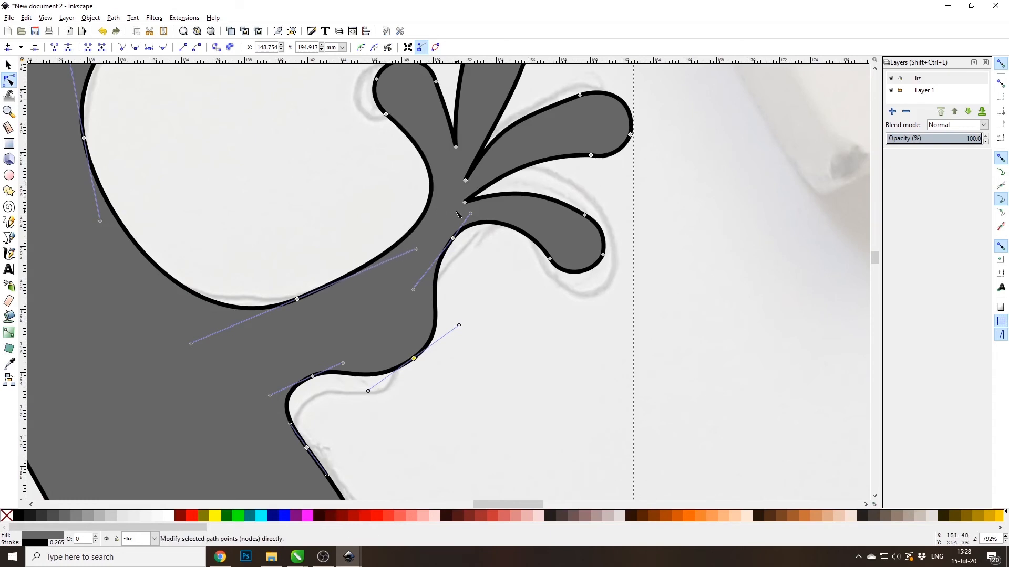
Draw a closed curved path for the lower-left leg along the sketch, overlapping the foot at one end and the body at the other.
scroll(446, 236, "down", 3)
scroll(446, 237, "down", 3)
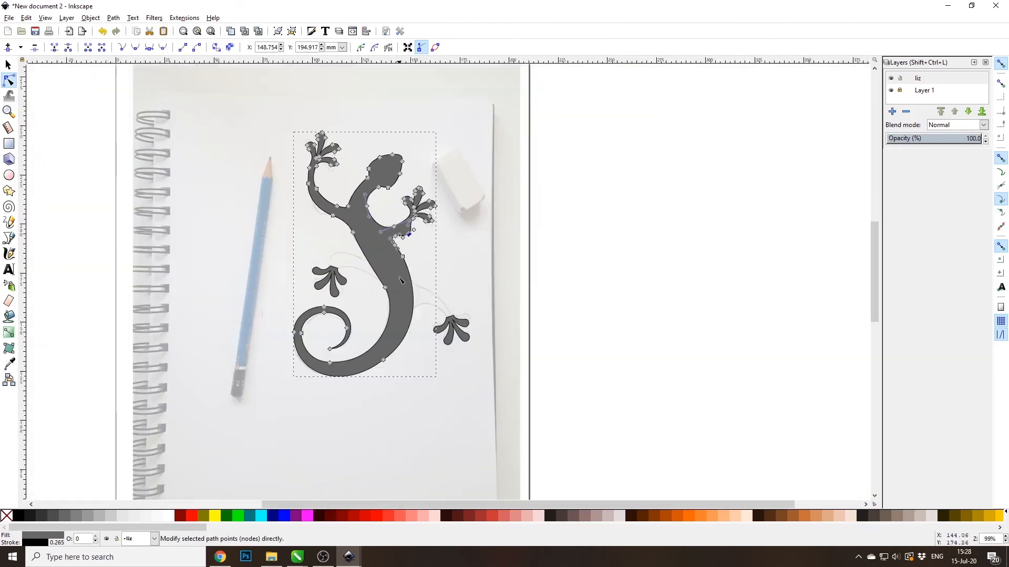
scroll(397, 314, "up", 3)
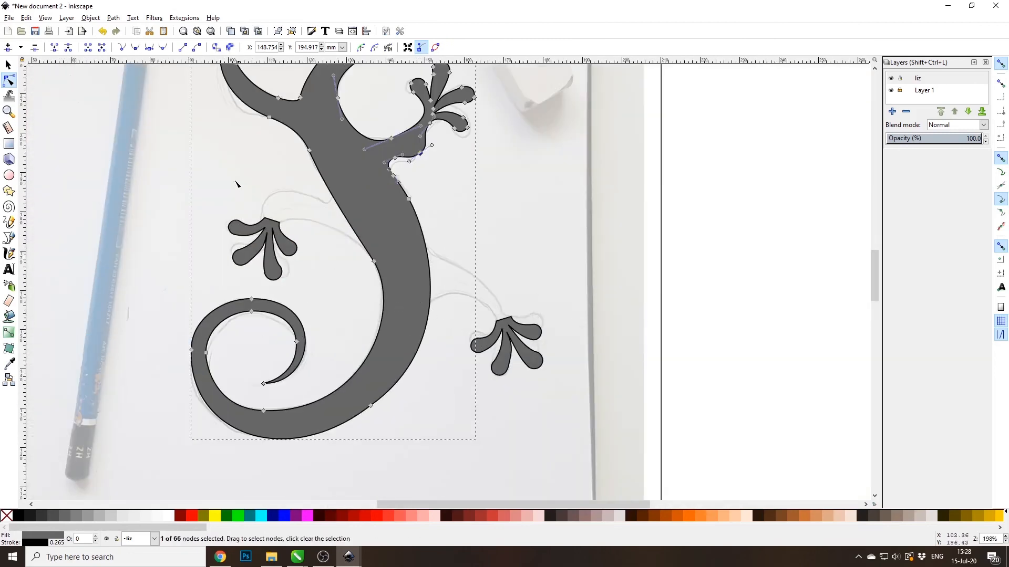
scroll(243, 194, "up", 3)
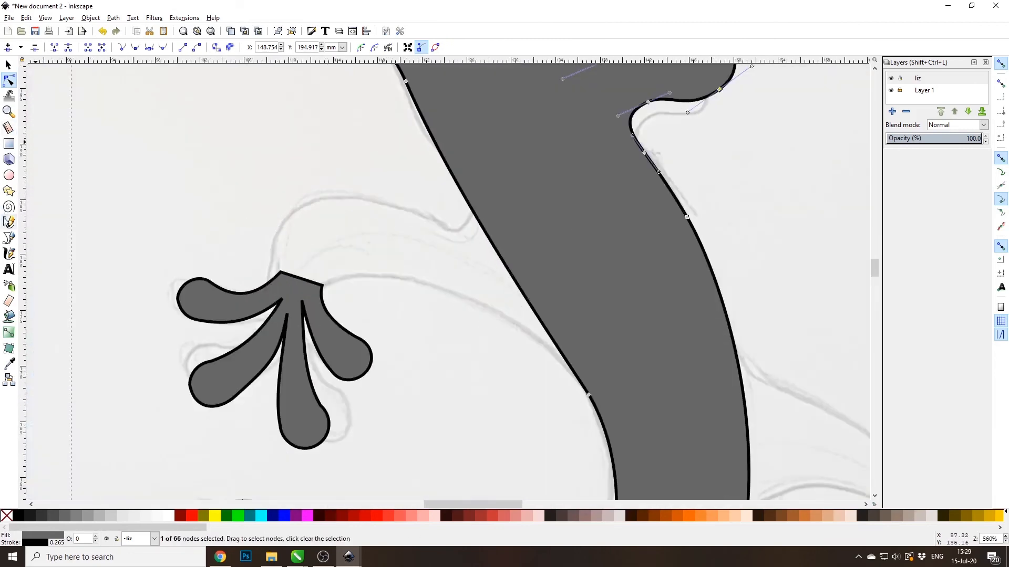
left_click(10, 239)
left_click(318, 305)
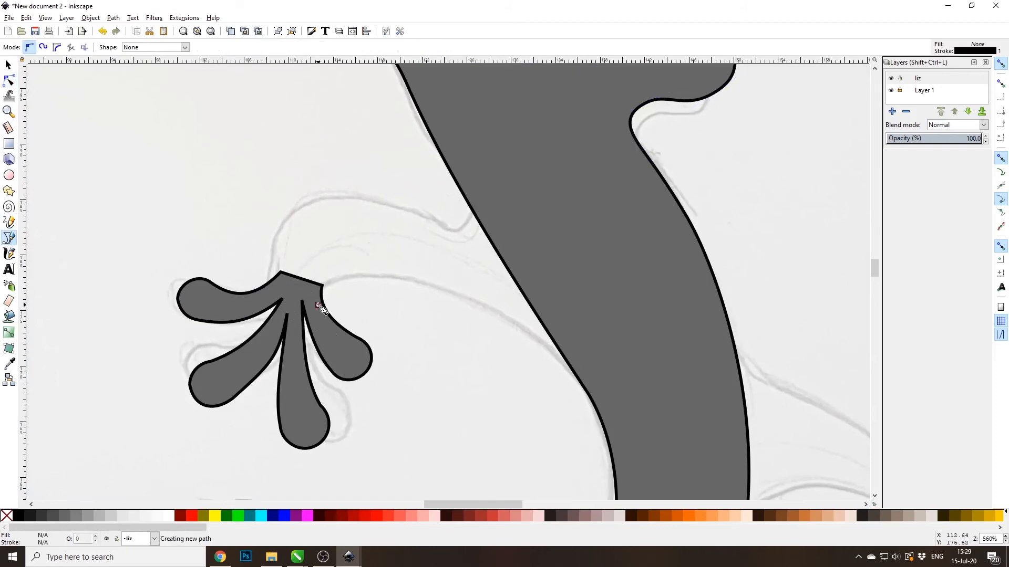
left_click_drag(412, 277, 505, 325)
left_click_drag(612, 426, 646, 526)
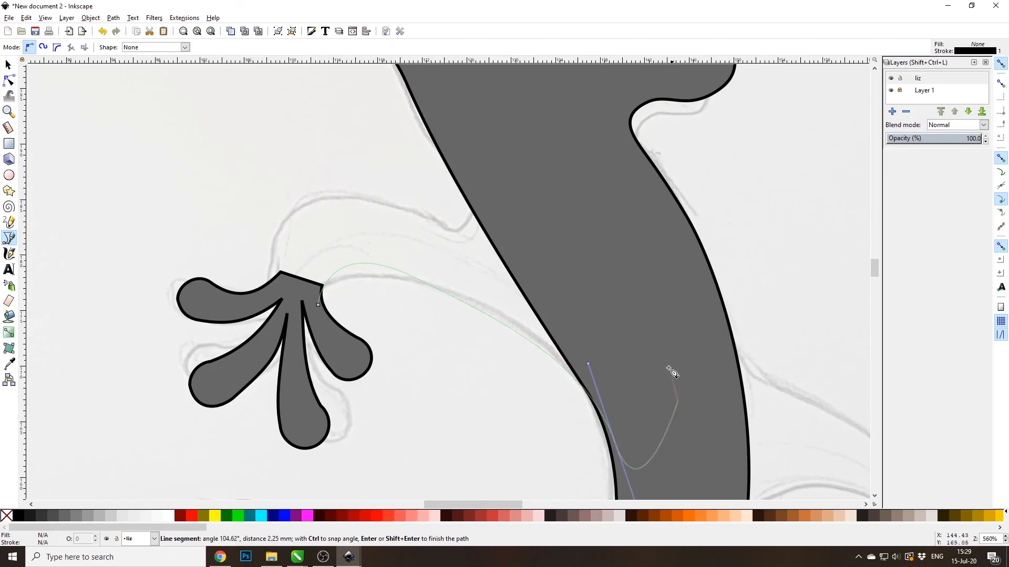
left_click(471, 92)
left_click_drag(485, 187, 466, 226)
left_click_drag(376, 203, 344, 192)
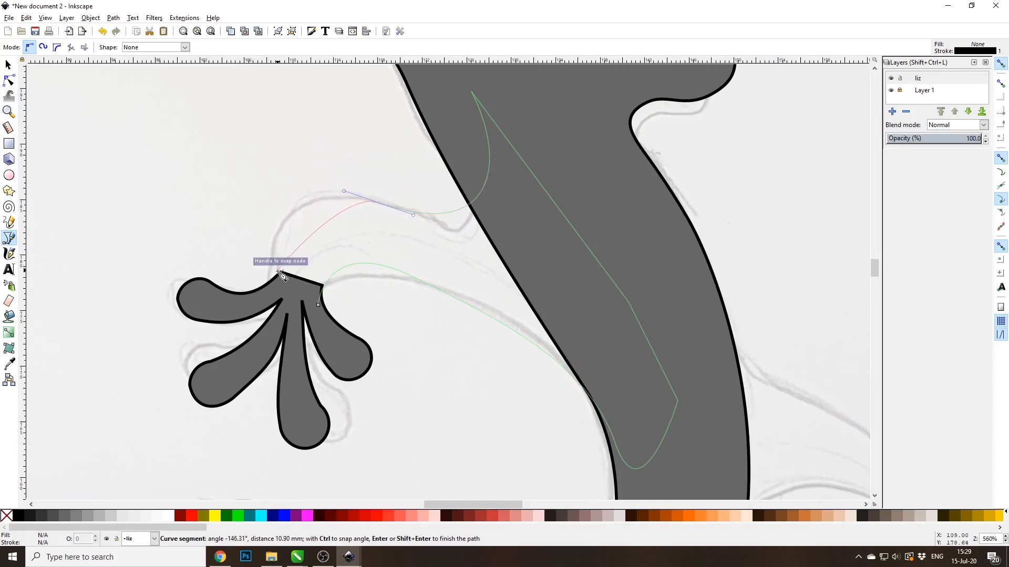
left_click_drag(281, 274, 281, 332)
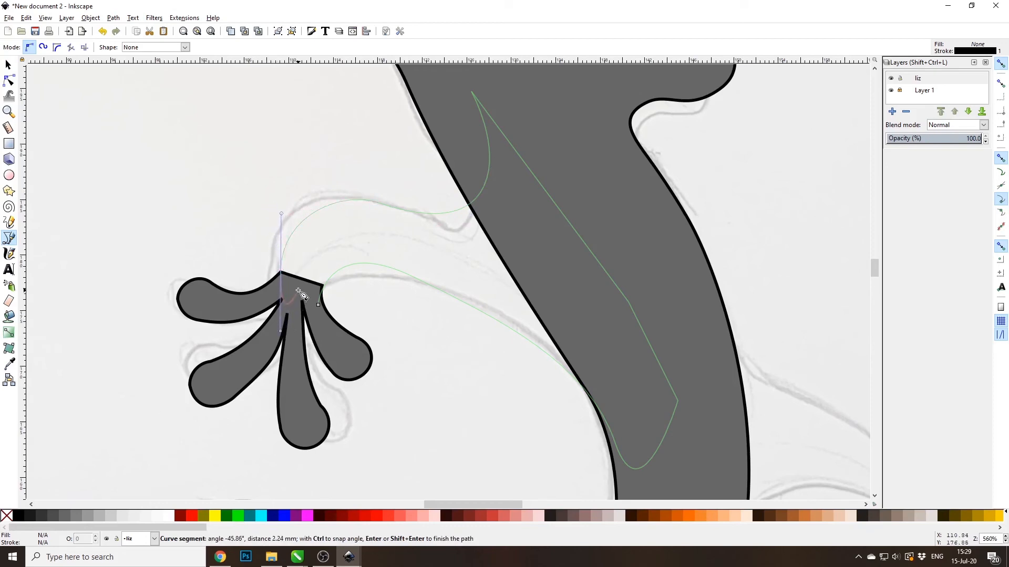
left_click(319, 307)
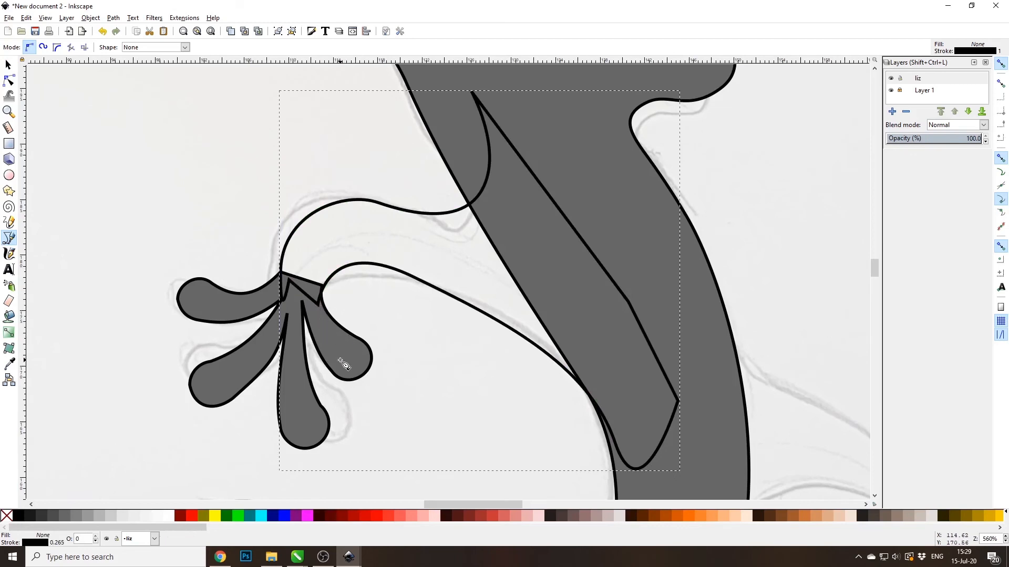
Merge the new lower-left leg outline with its foot using Union.
key("s")
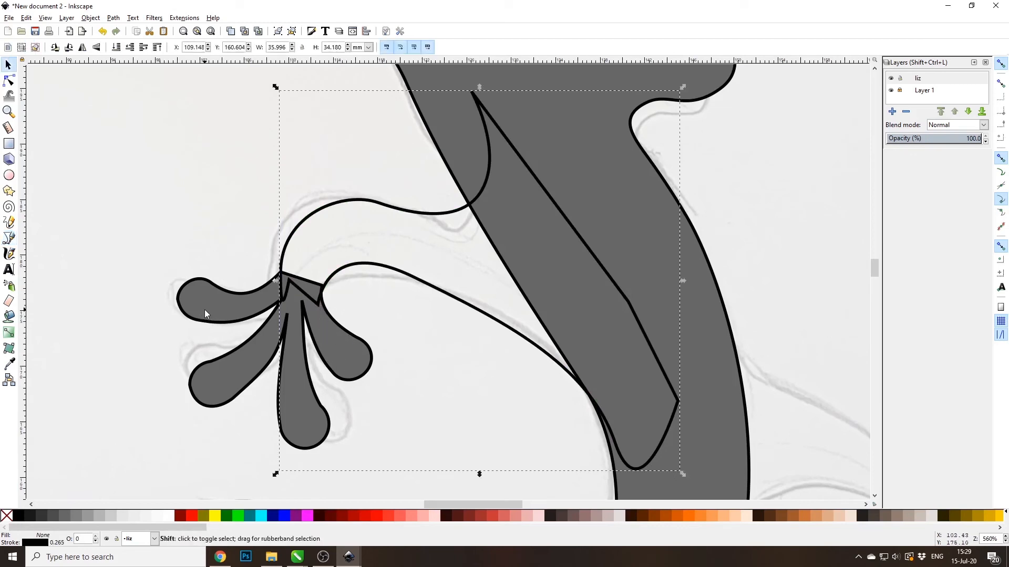
left_click(204, 308, "shift")
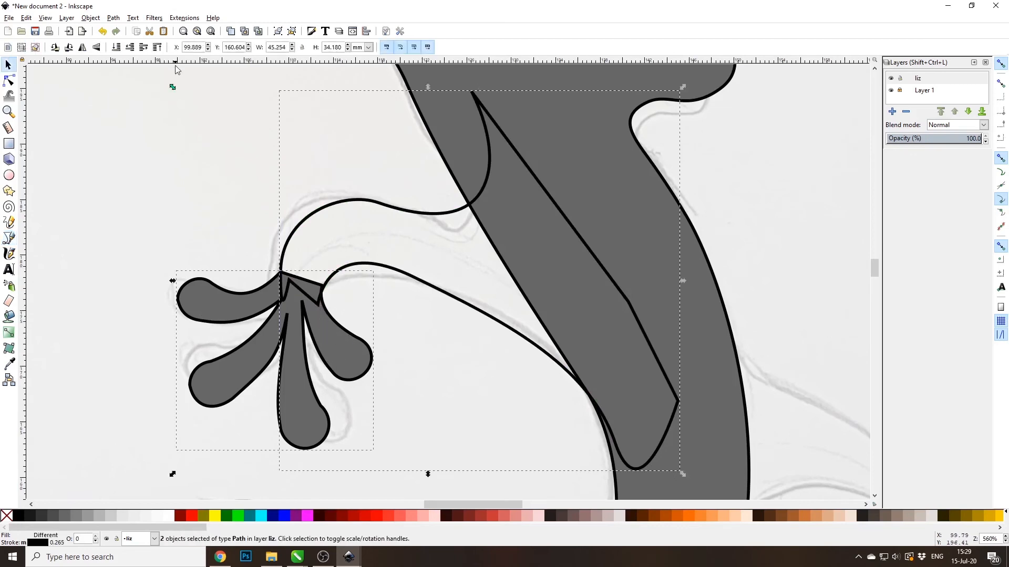
left_click(112, 17)
left_click(134, 80)
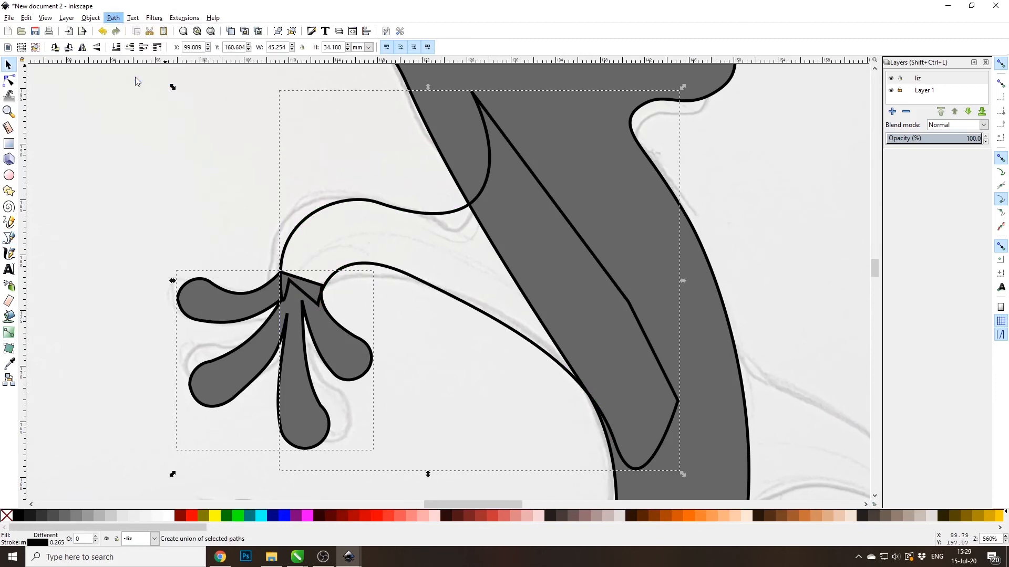
Smooth both wrist junctions of the lower-left leg by adjusting the handles of the nodes where the leg meets the foot.
left_click(8, 82)
scroll(289, 325, "up", 2)
scroll(289, 336, "down", 1)
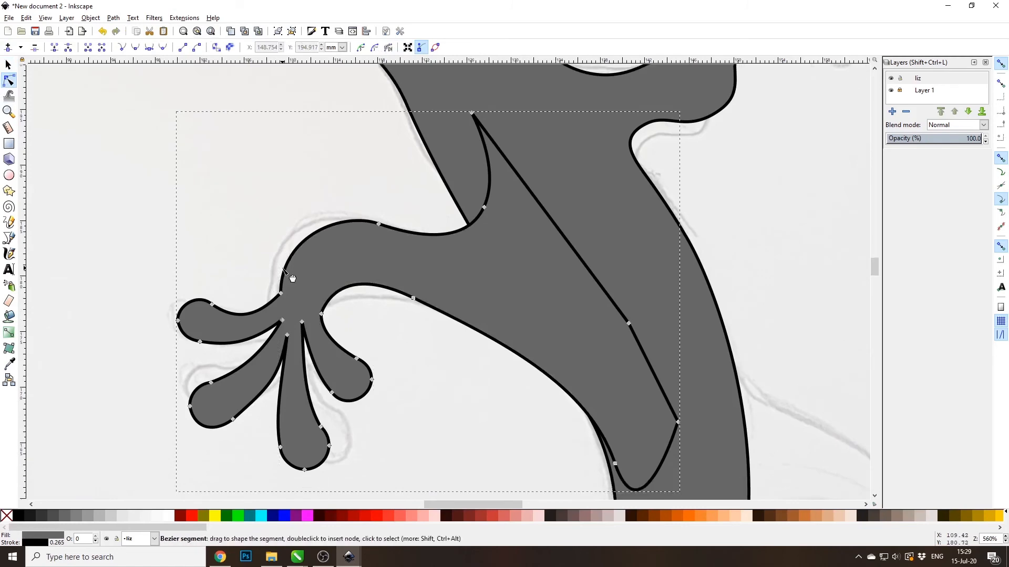
scroll(288, 337, "up", 3)
left_click(281, 293)
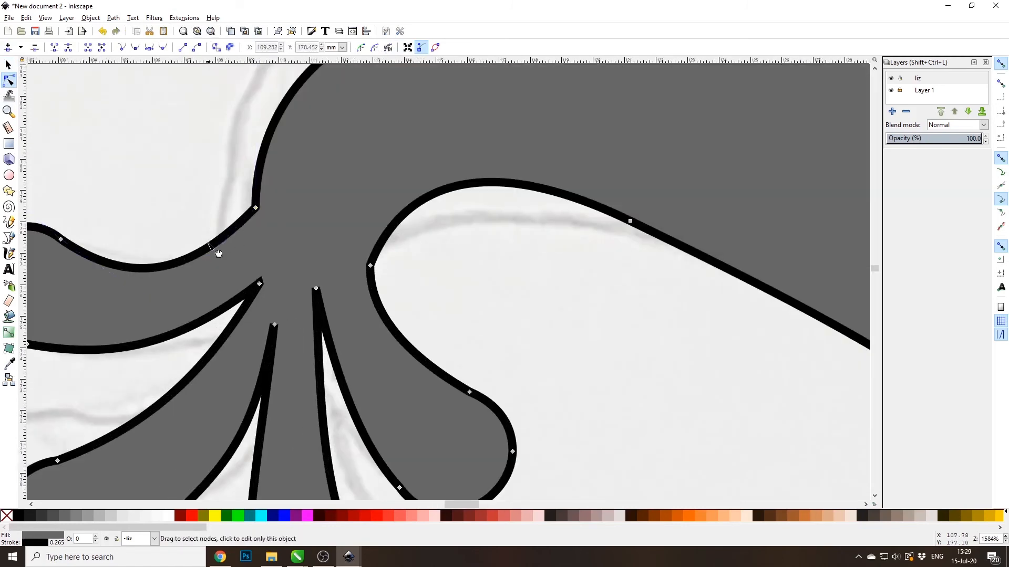
left_click_drag(206, 259, 252, 261)
scroll(252, 261, "down", 1)
left_click(370, 245)
left_click_drag(389, 197, 373, 108)
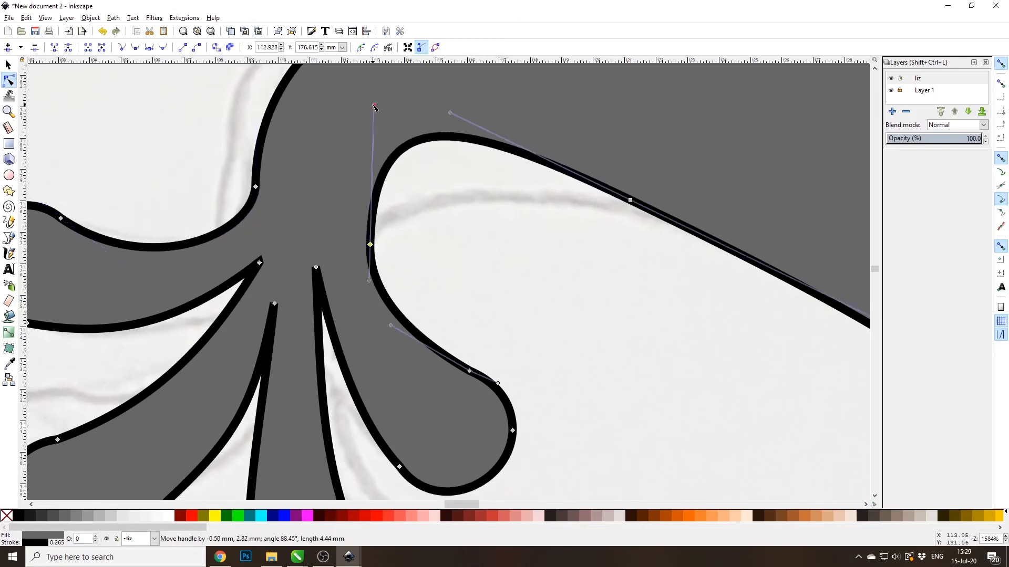
scroll(527, 225, "down", 3)
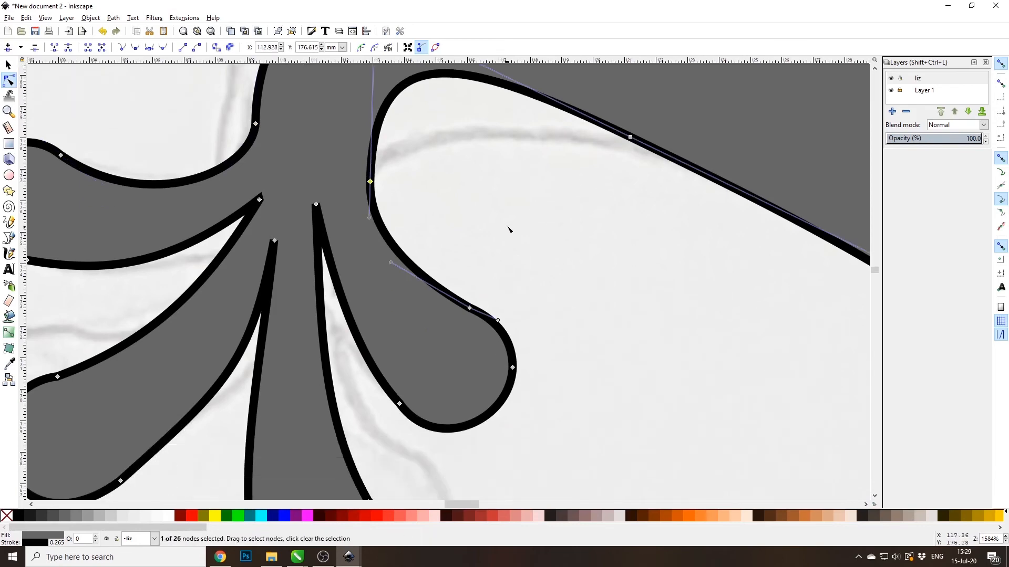
Move the lower-left leg's top corner node and the node below it so the leg's upper edge meets the body's edge.
scroll(578, 228, "down", 6)
scroll(630, 221, "up", 2)
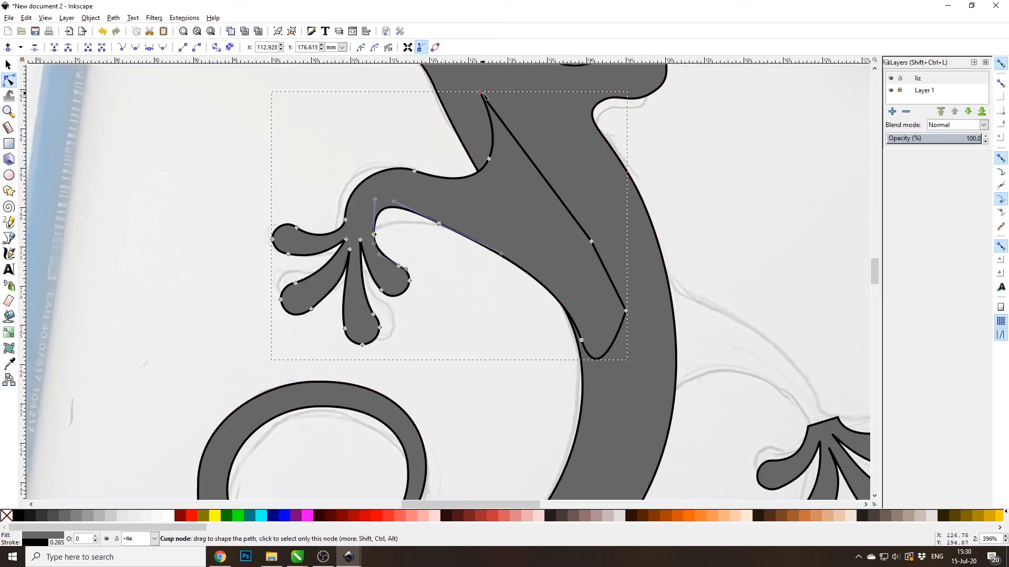
left_click_drag(481, 92, 474, 99)
left_click_drag(489, 159, 499, 211)
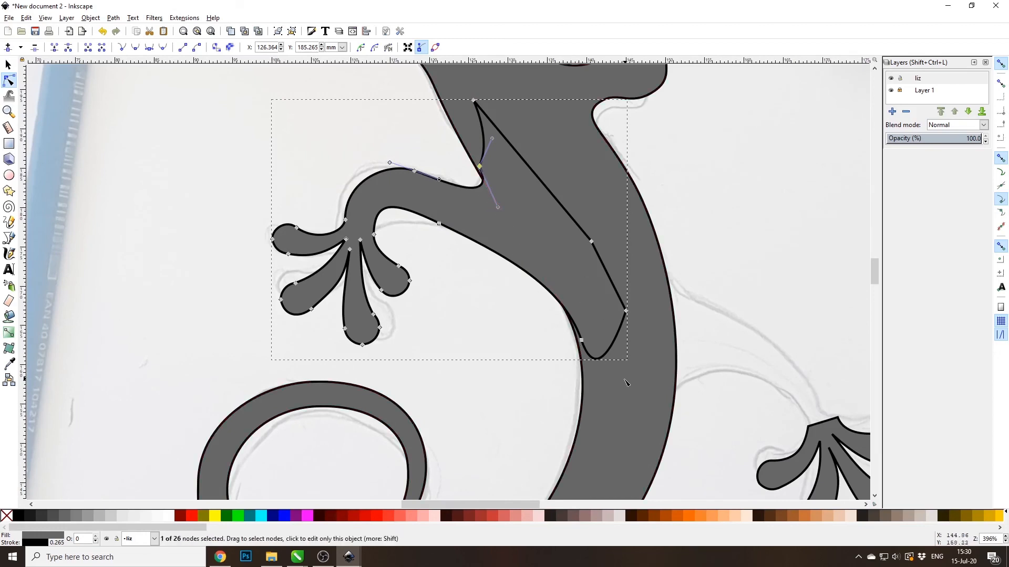
Merge the lower-left leg with the lizard body using Union.
key("s")
left_click(657, 297, "shift")
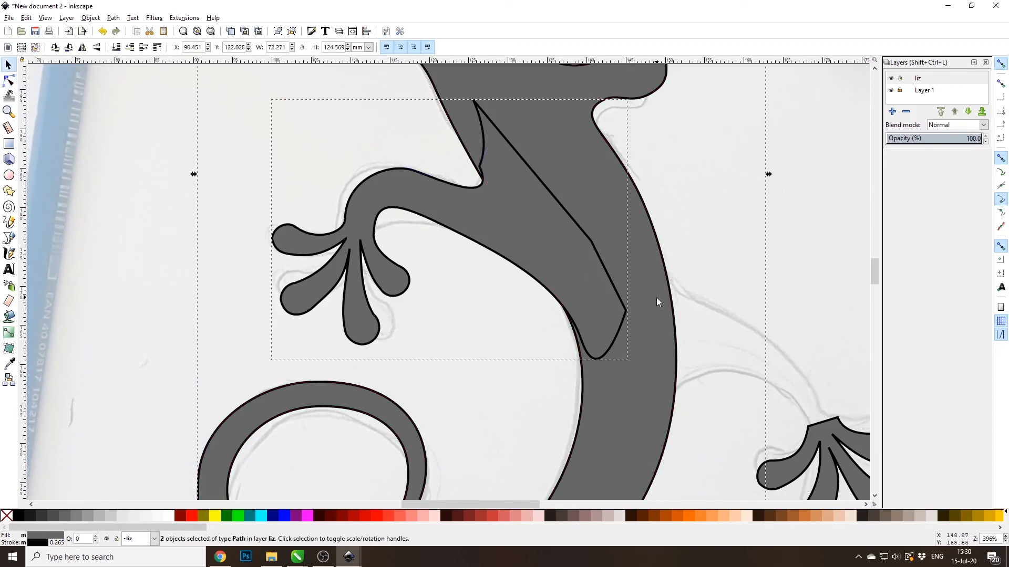
left_click(113, 19)
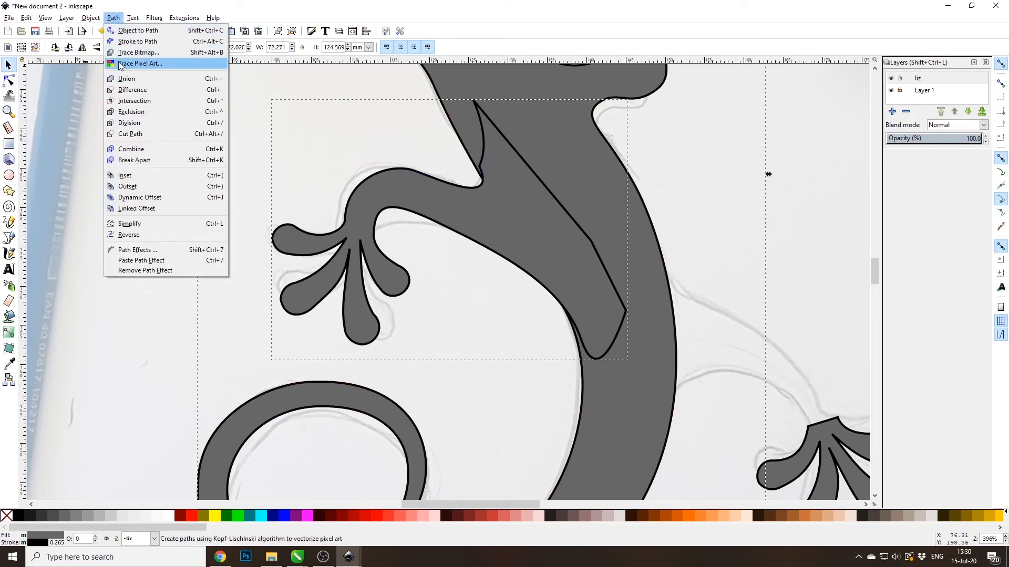
left_click(126, 78)
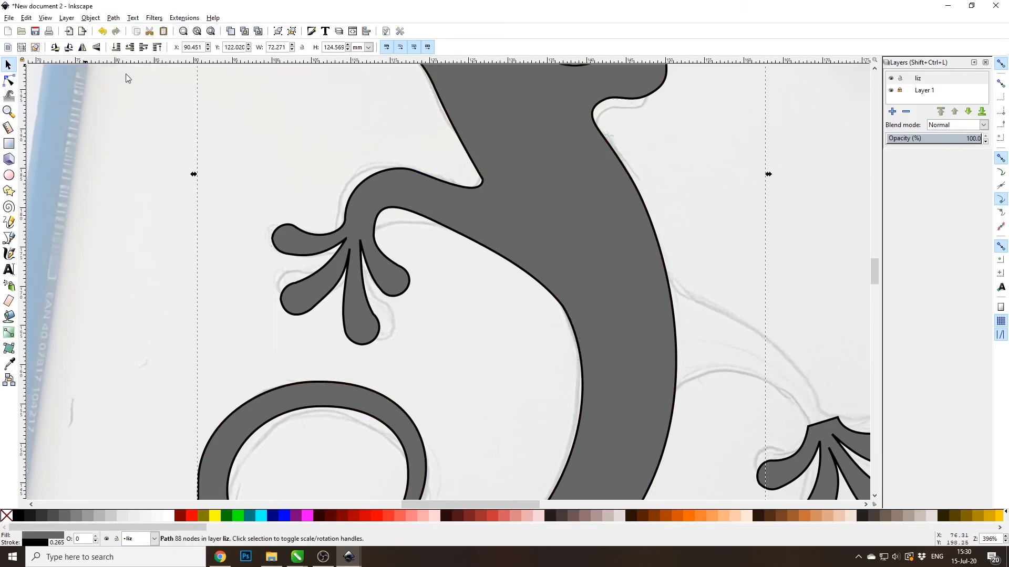
Reshape the lower-left leg's underside into one smooth curve by deleting its middle node and adjusting the handle at the body junction.
left_click(9, 81)
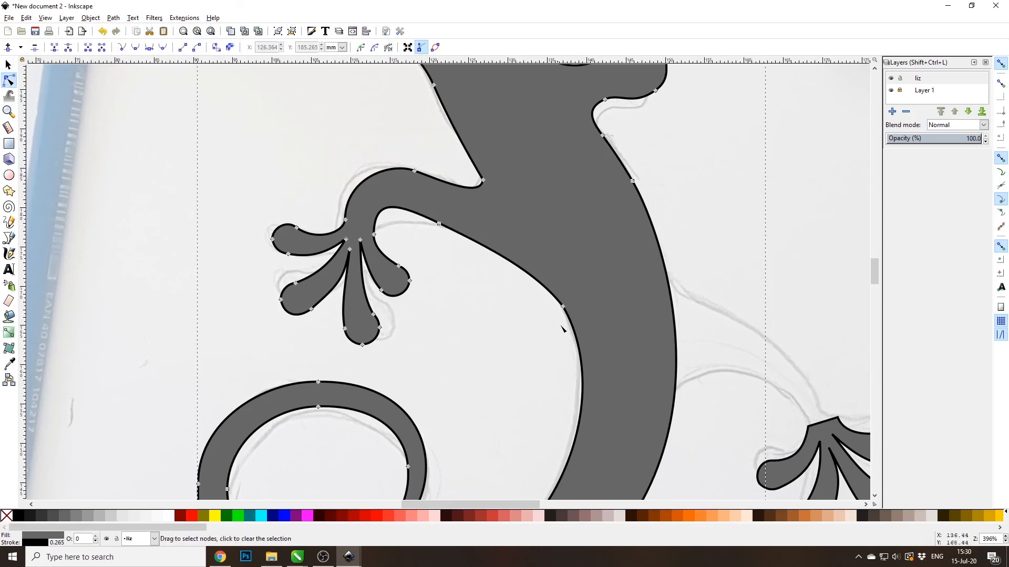
left_click(563, 306)
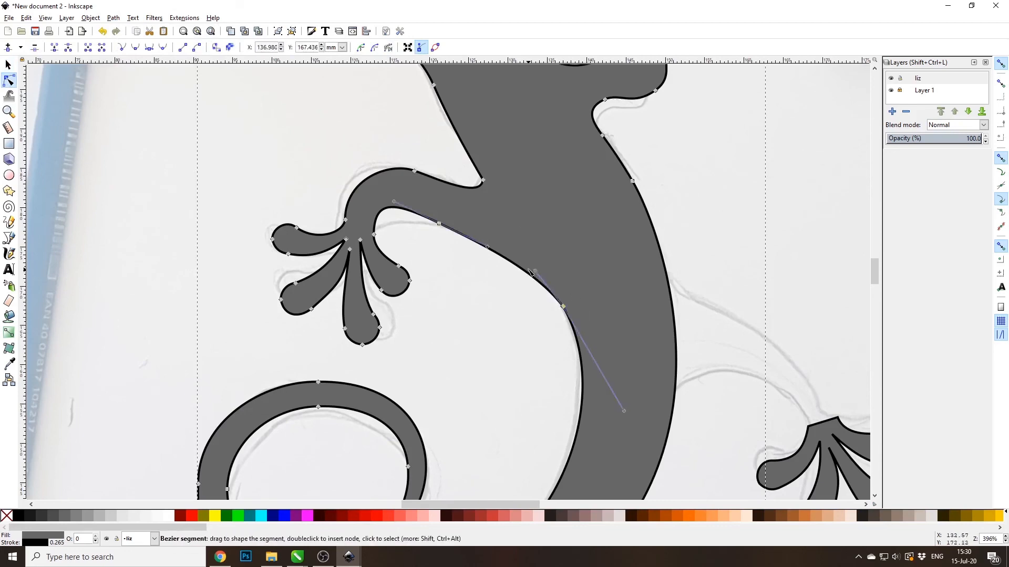
left_click_drag(535, 271, 534, 245)
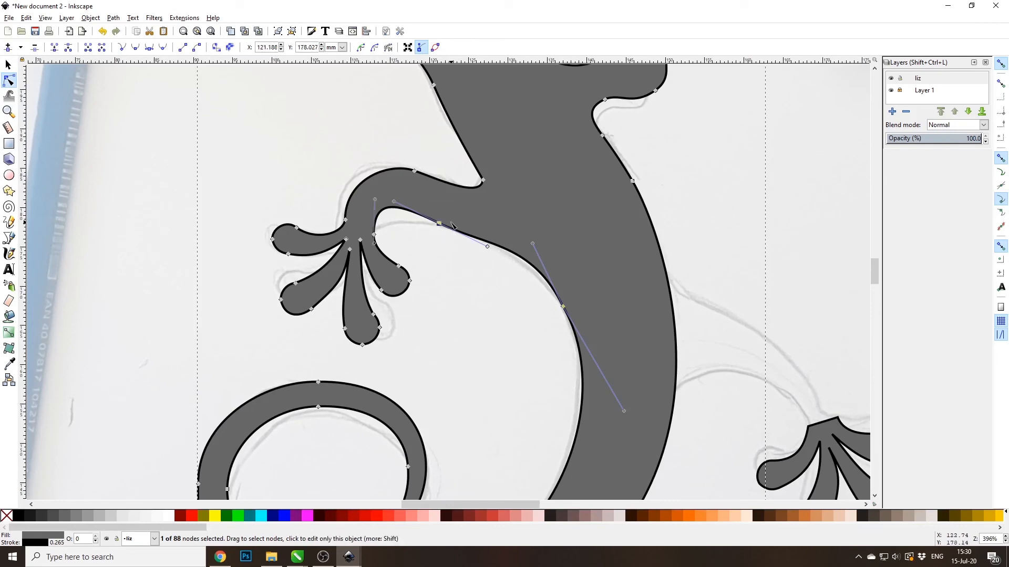
key("Delete")
left_click_drag(550, 282, 530, 241)
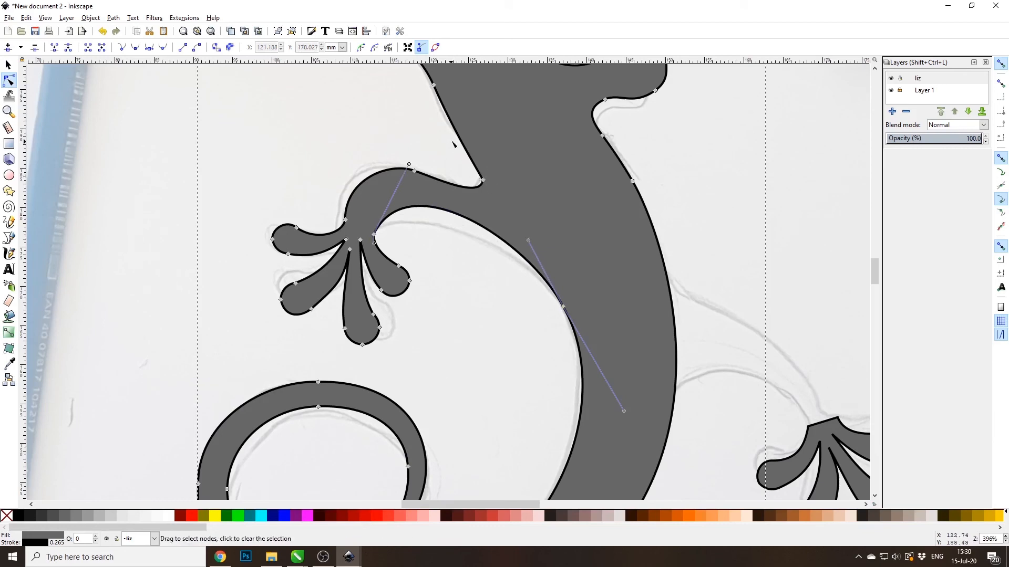
Round the junction above the lower-left leg by adding a body-edge node, deleting the corner node, and adjusting the handles and upper leg node.
scroll(453, 142, "up", 3, "ctrl")
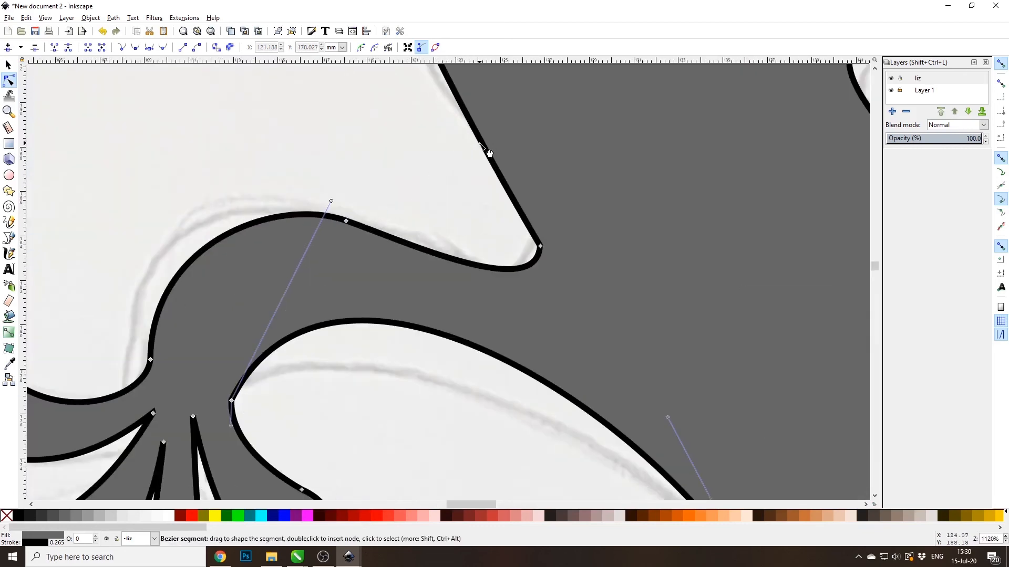
double_click(482, 144)
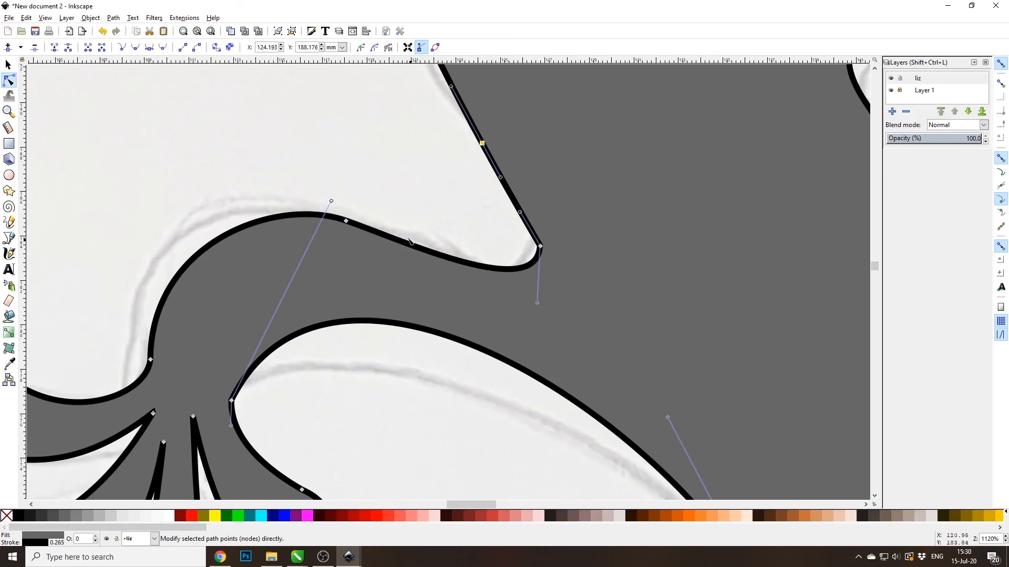
key("Delete")
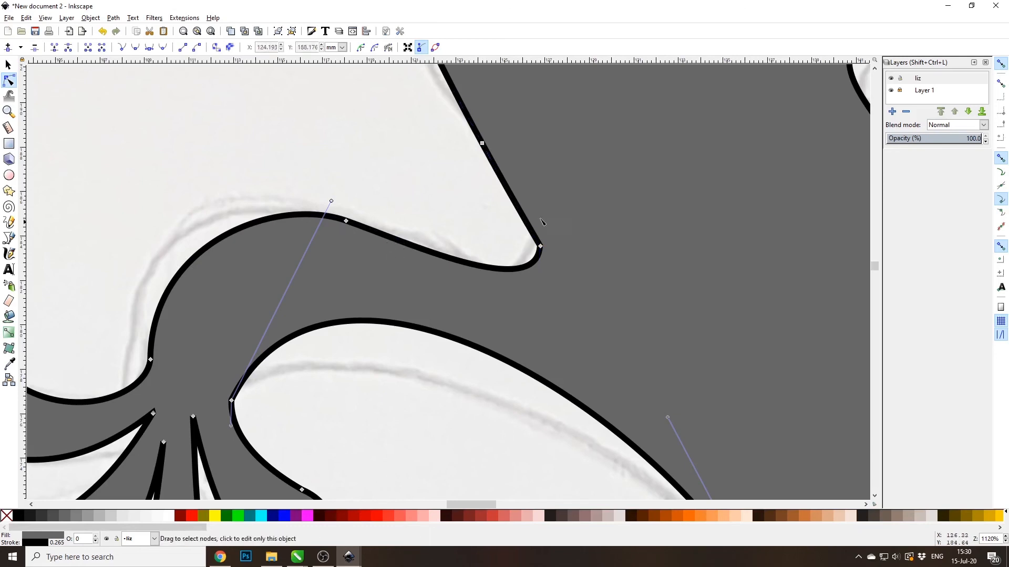
left_click_drag(562, 219, 499, 290)
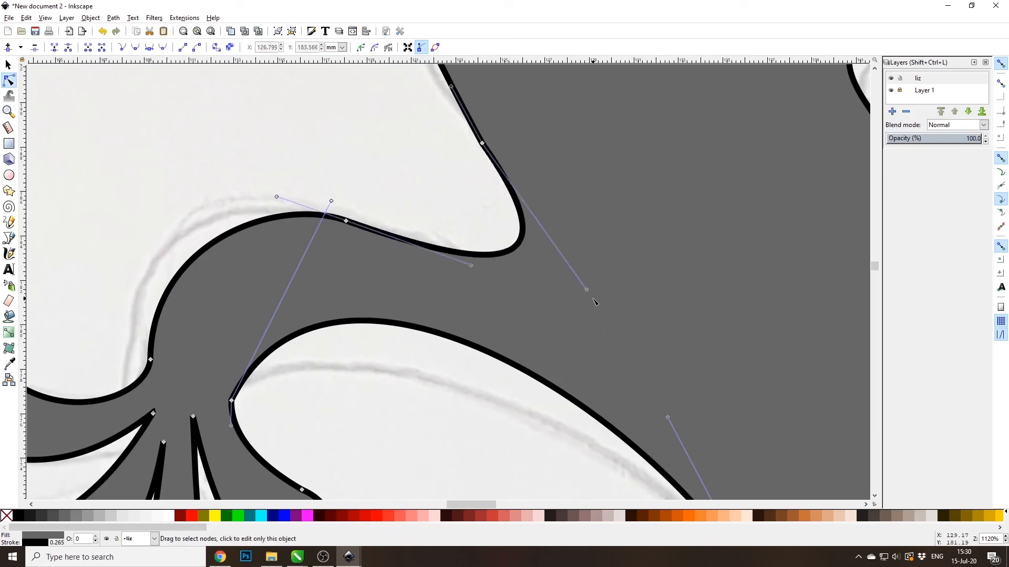
left_click_drag(587, 291, 546, 271)
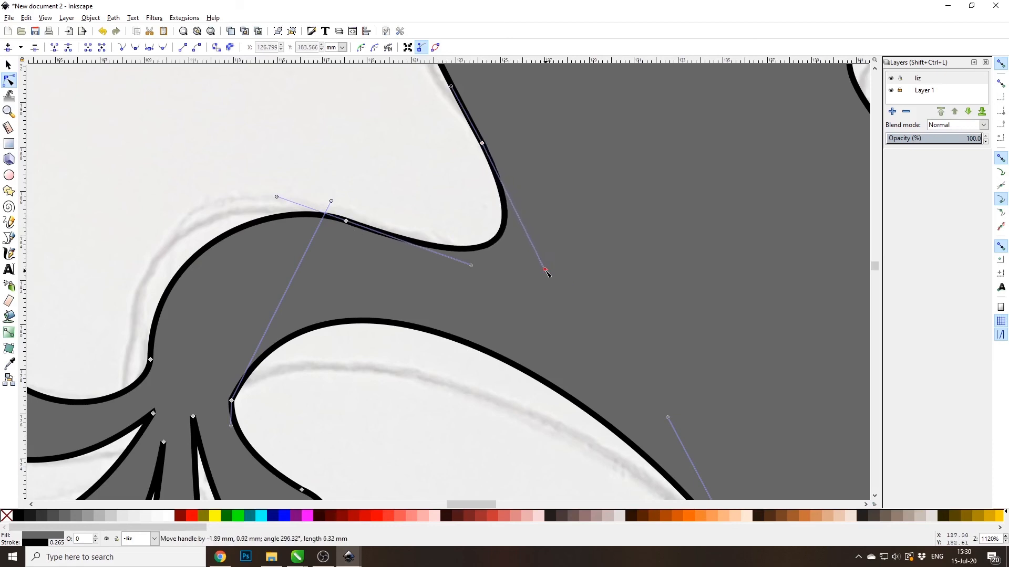
mouse_move(346, 221)
left_mouse_down()
mouse_move(331, 212)
mouse_move(340, 202)
left_mouse_up()
left_click_drag(463, 244, 387, 218)
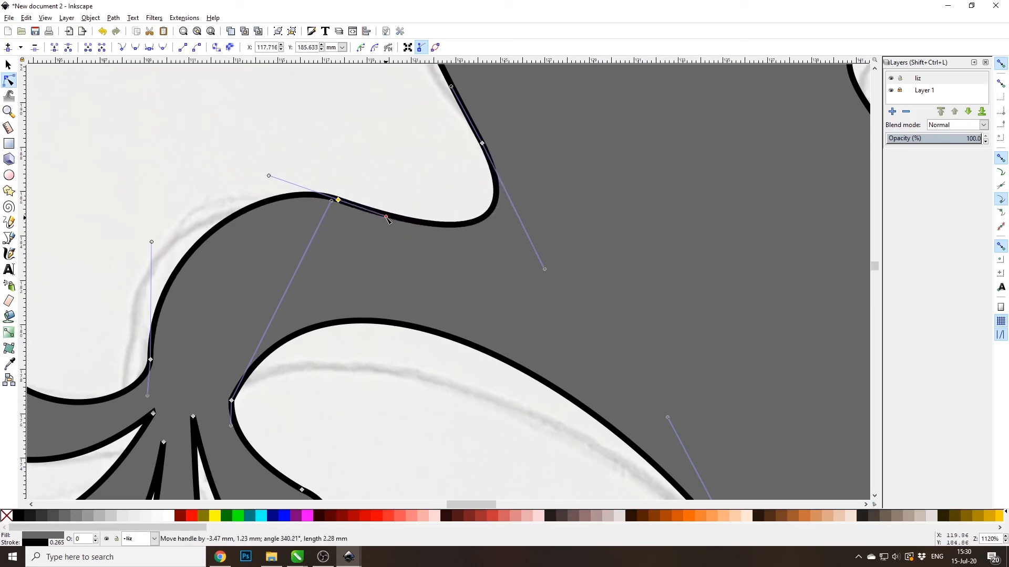
Shift the node on the lower-left leg's upper edge outward toward the foot to refine the leg's curve.
scroll(454, 240, "down", 6)
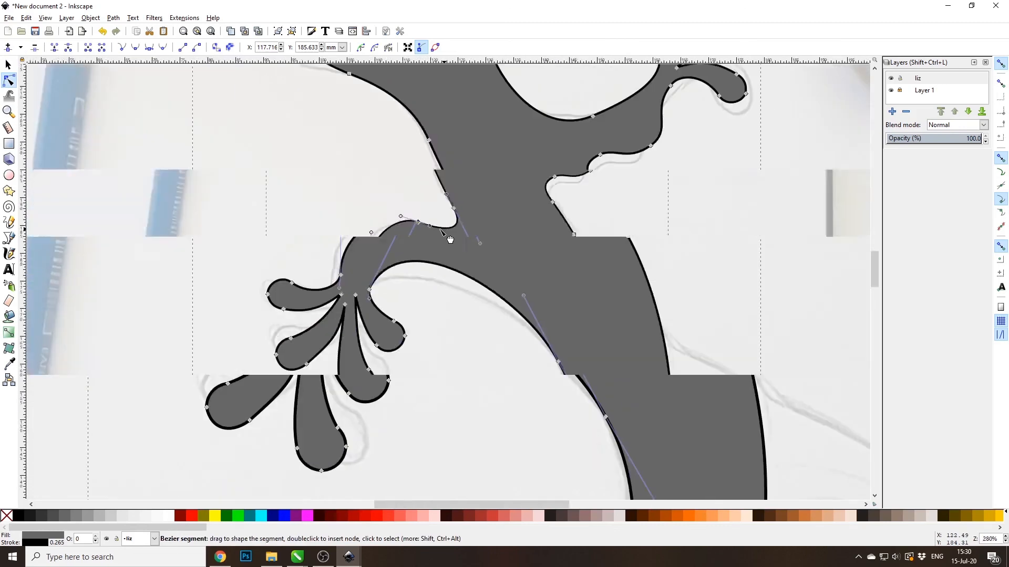
scroll(457, 194, "up", 4)
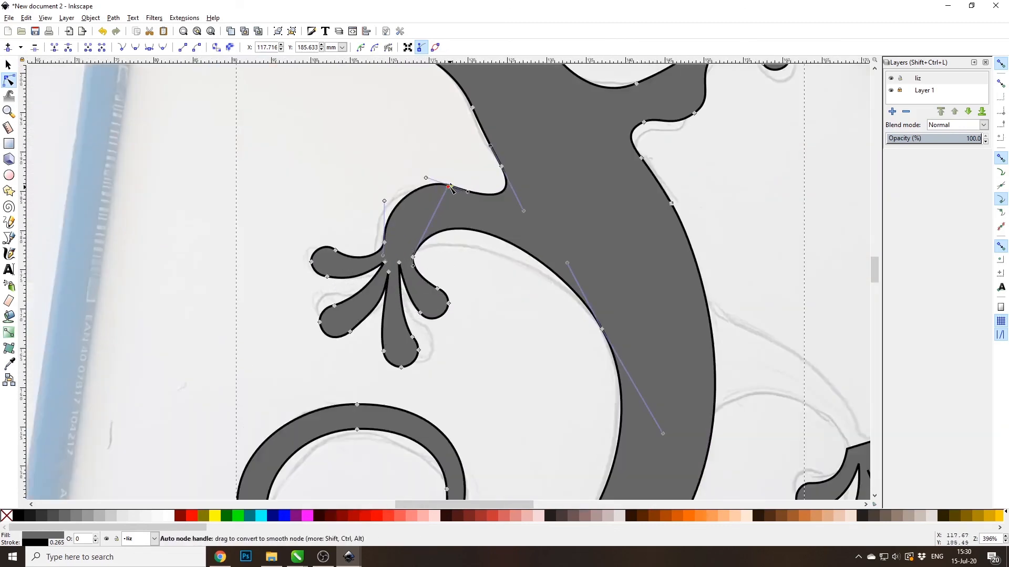
left_click_drag(450, 189, 417, 178)
scroll(351, 258, "down", 3)
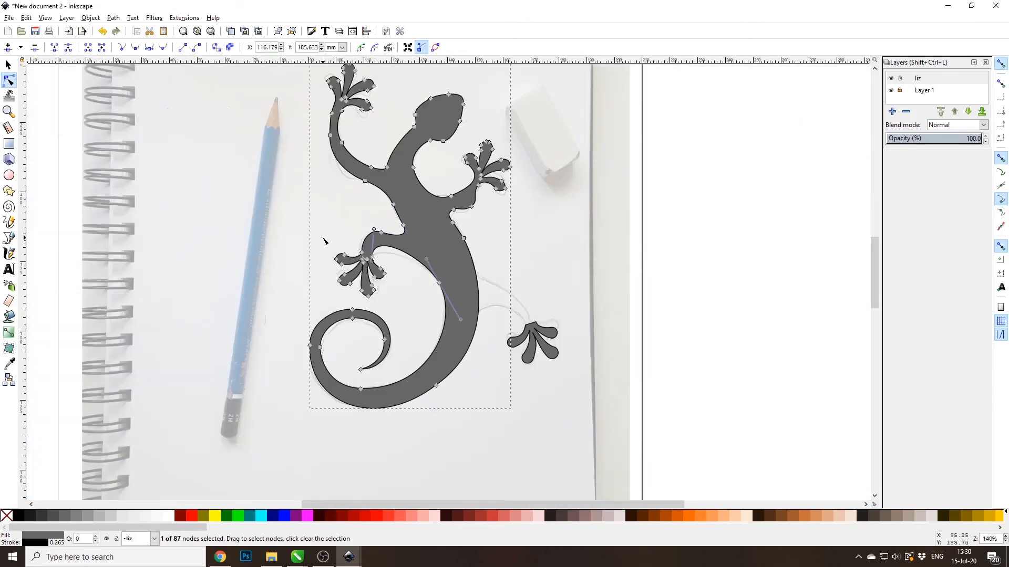
Start the lower-right leg's outline with the Bezier tool, tracing its lower edge from the foot's cut edge to the body.
scroll(552, 320, "up", 4)
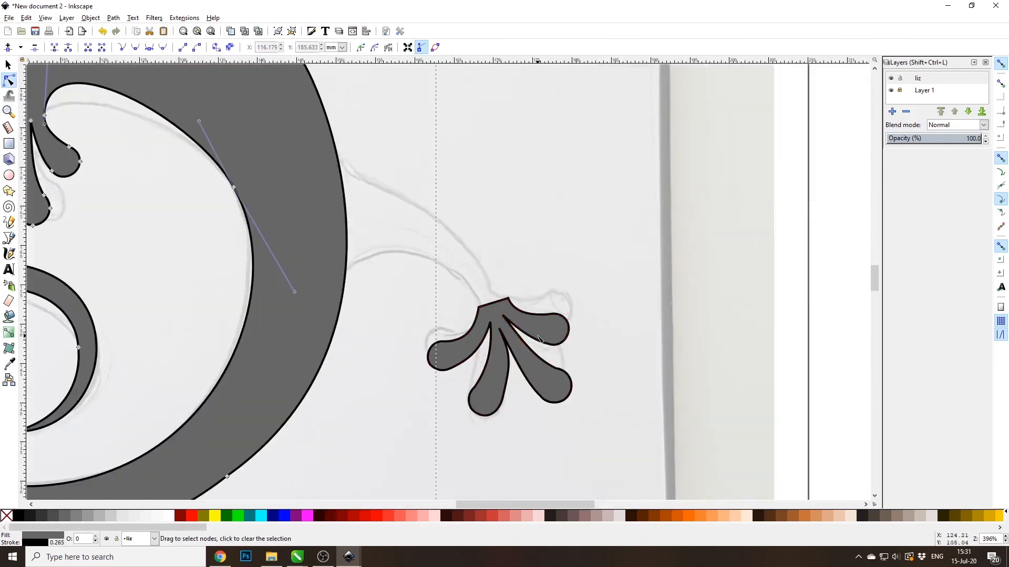
key("grave")
key("grave")
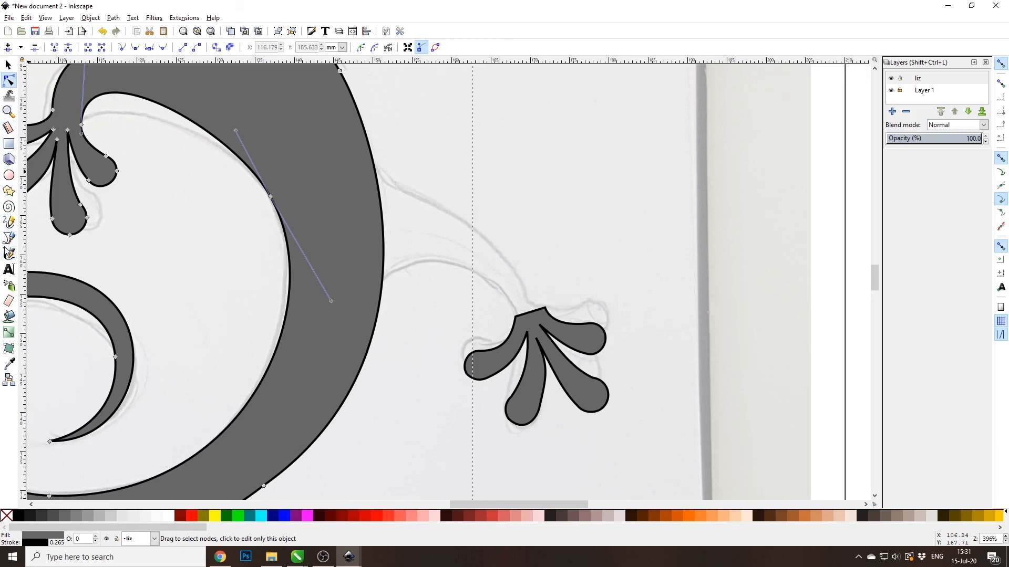
left_click(9, 239)
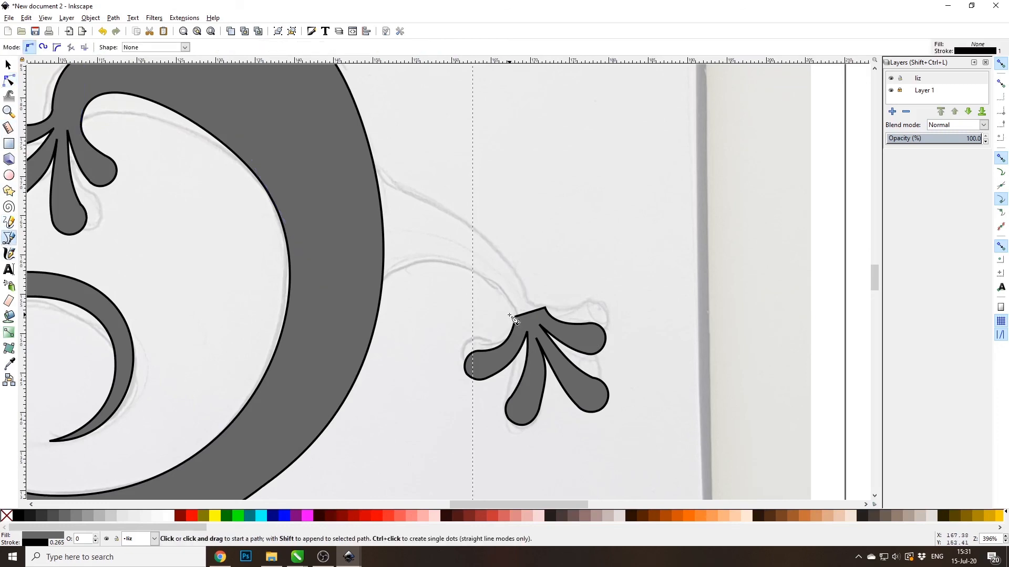
left_click(539, 324)
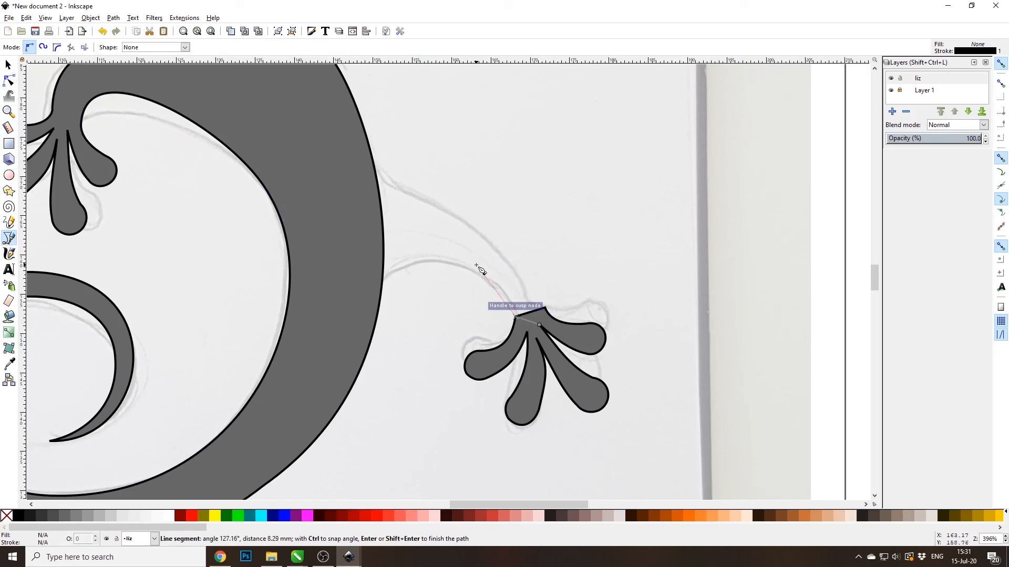
left_click_drag(461, 267, 405, 254)
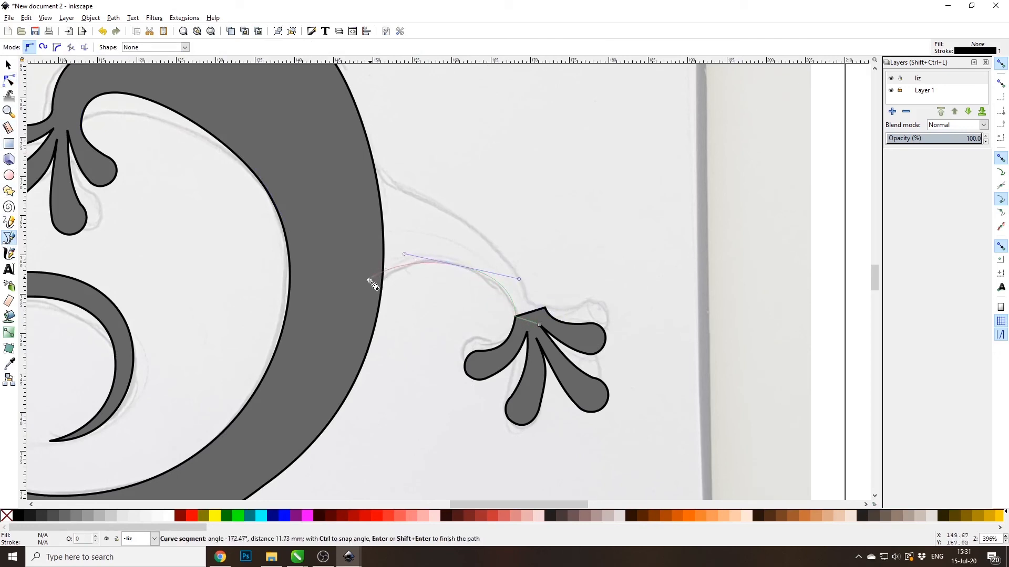
left_click_drag(378, 305, 362, 356)
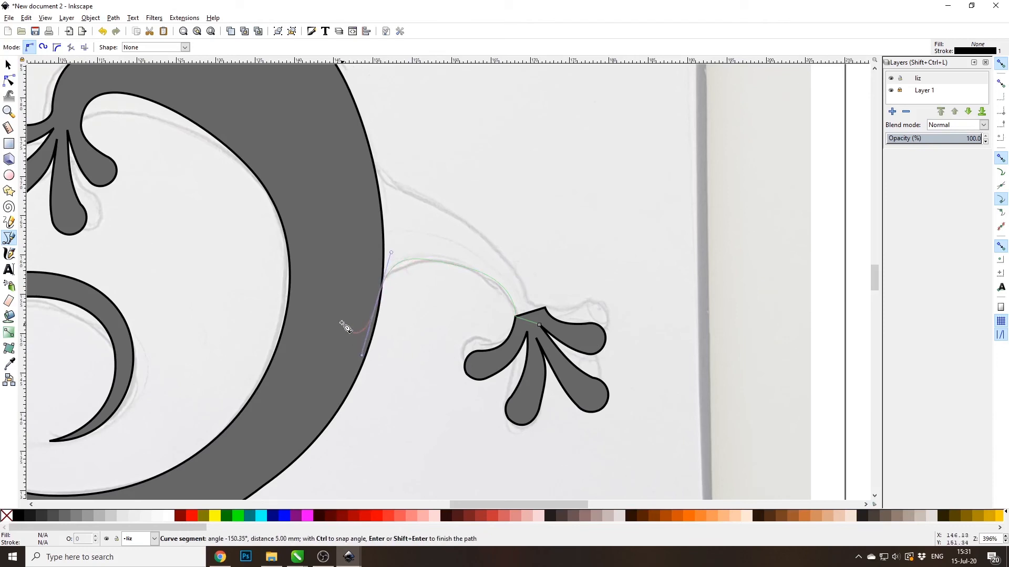
Continue the leg outline up inside the body and along the sketched upper edge, closing it at the foot.
left_click(335, 142)
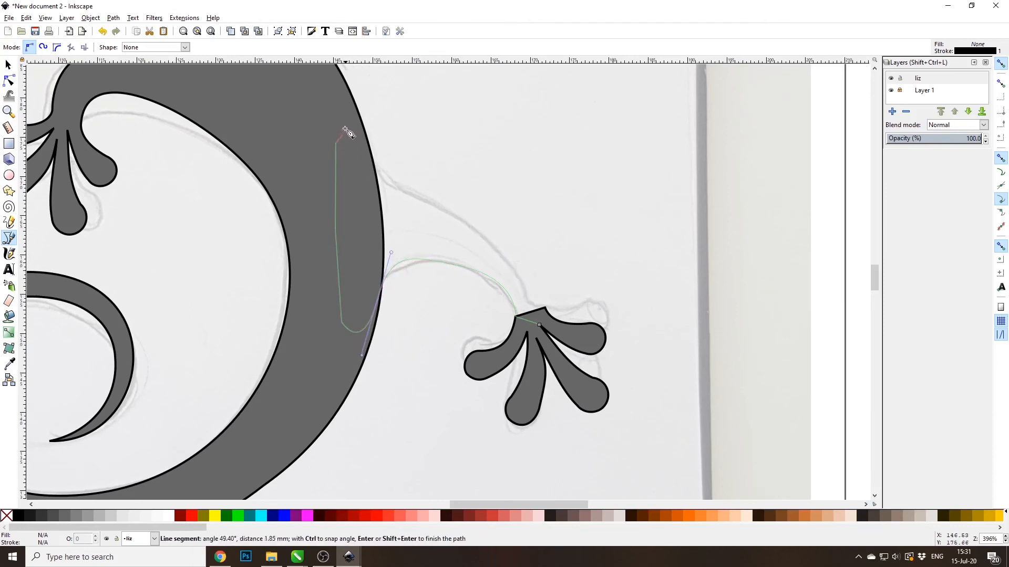
left_click(346, 125)
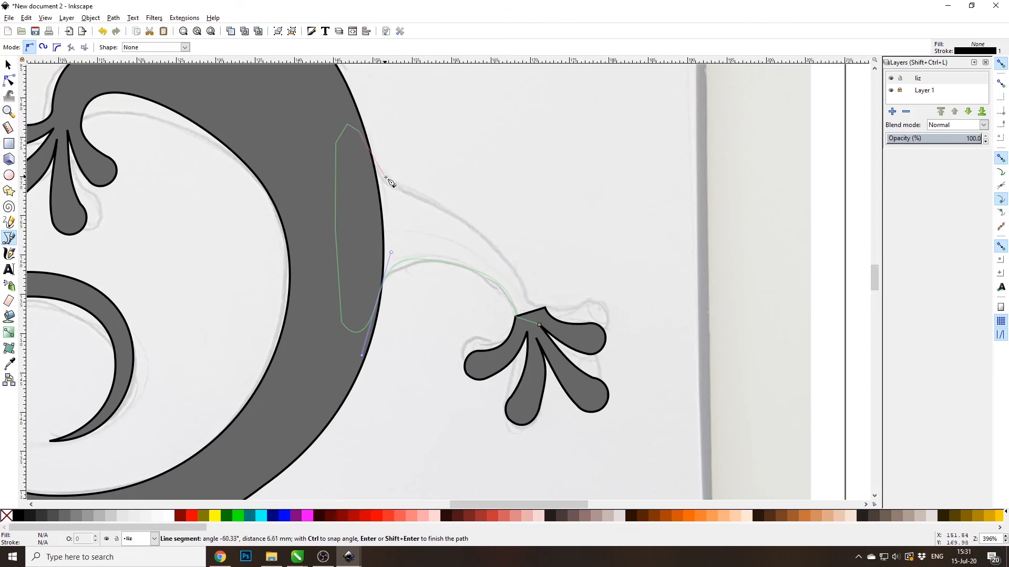
left_click_drag(372, 177, 424, 200)
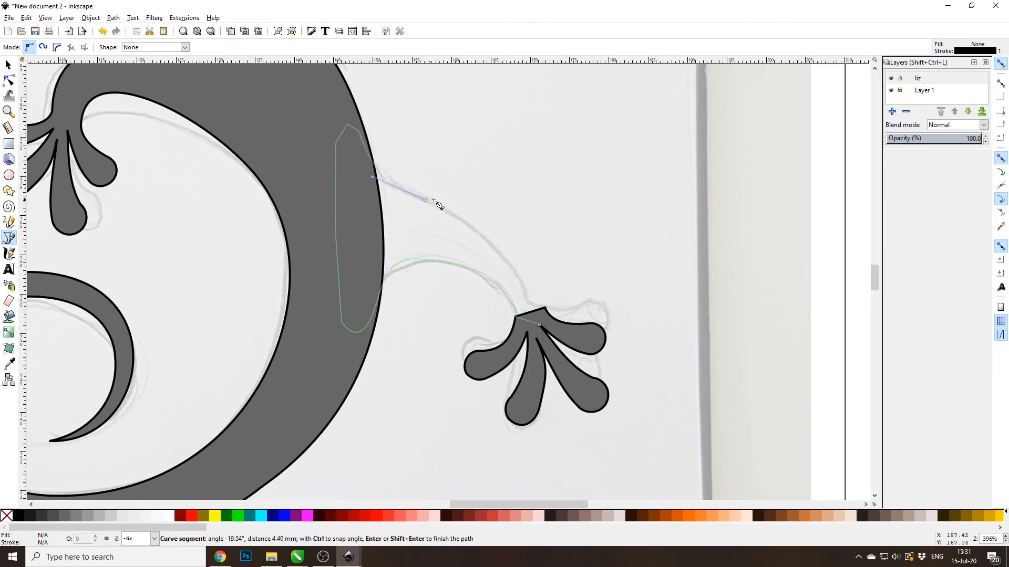
left_click_drag(514, 267, 543, 311)
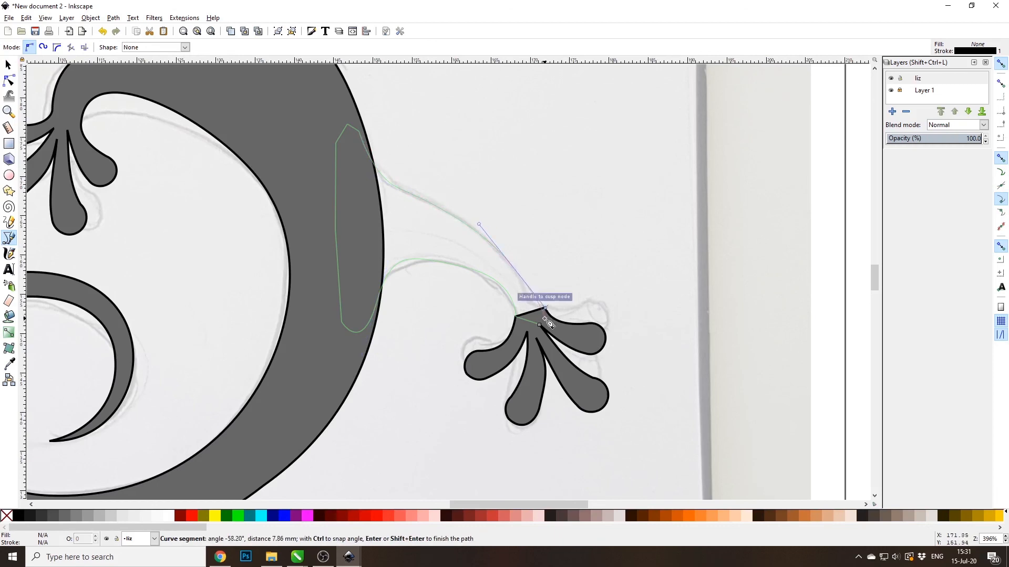
left_click(540, 326)
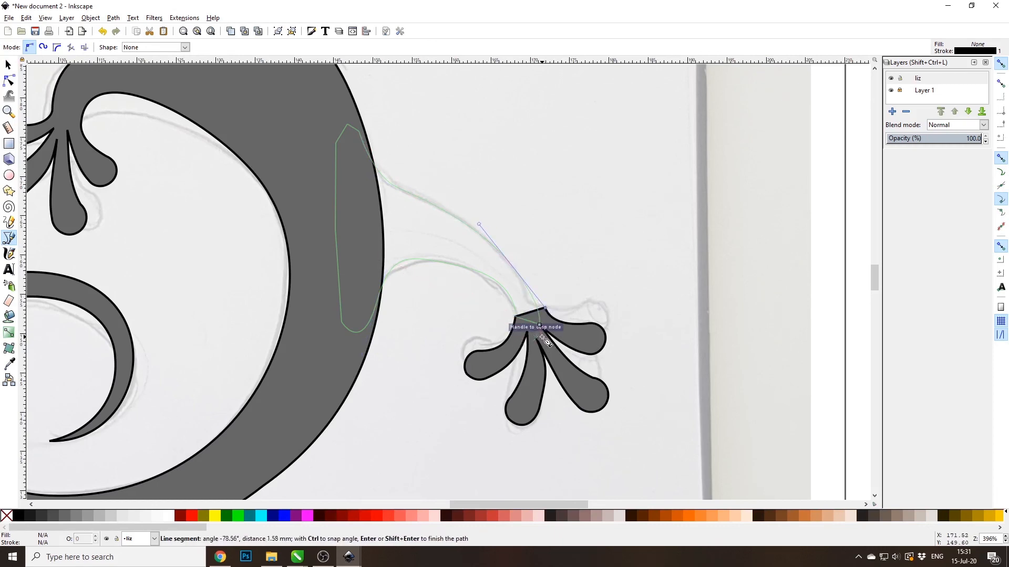
key("Return")
Fill the new lower-right leg with 30% Gray and move its upper corner node onto the foot's upper corner.
scroll(557, 336, "up", 2)
scroll(557, 336, "down", 2)
scroll(584, 345, "up", 3)
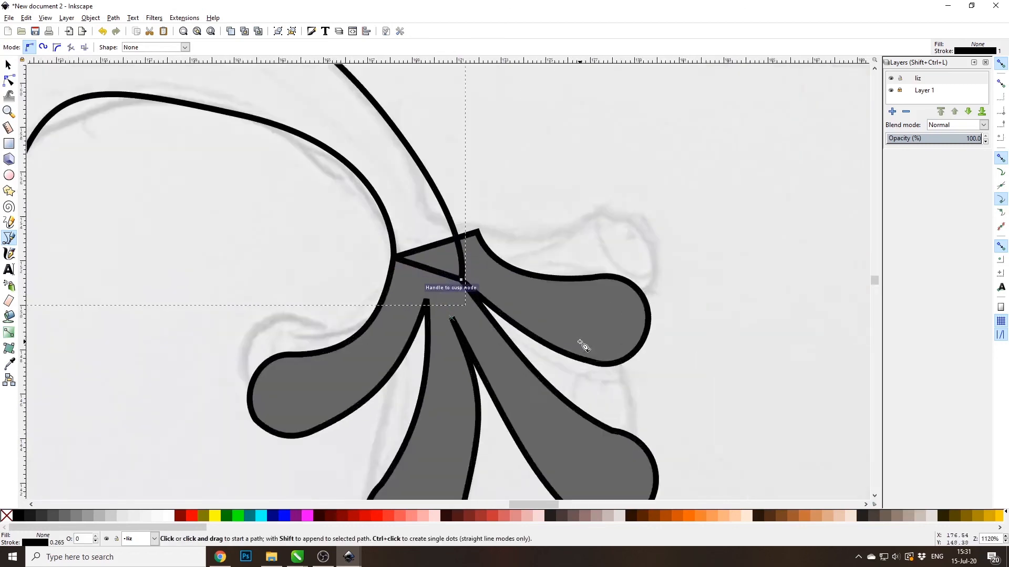
scroll(583, 346, "up", 1)
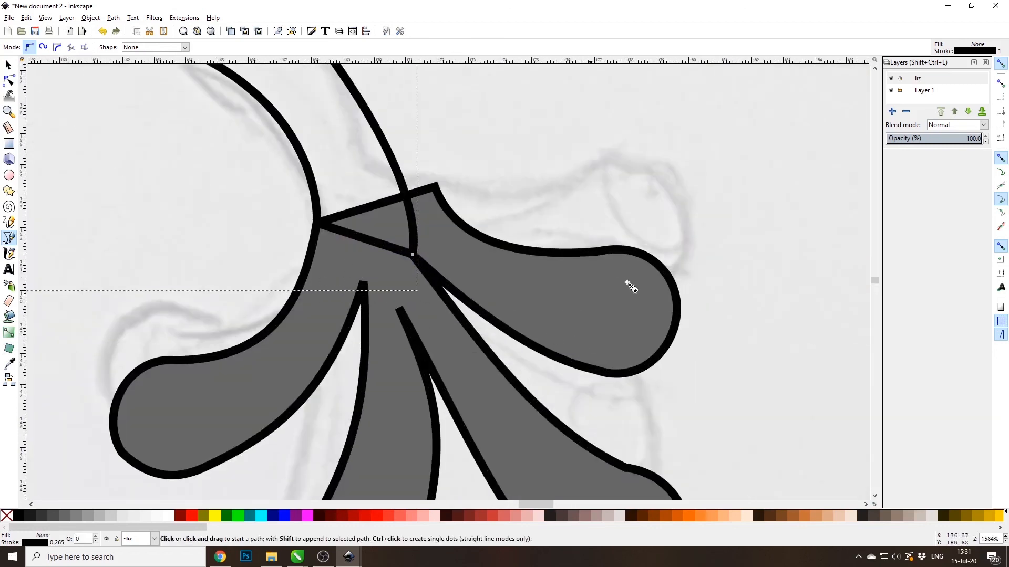
left_click(99, 516)
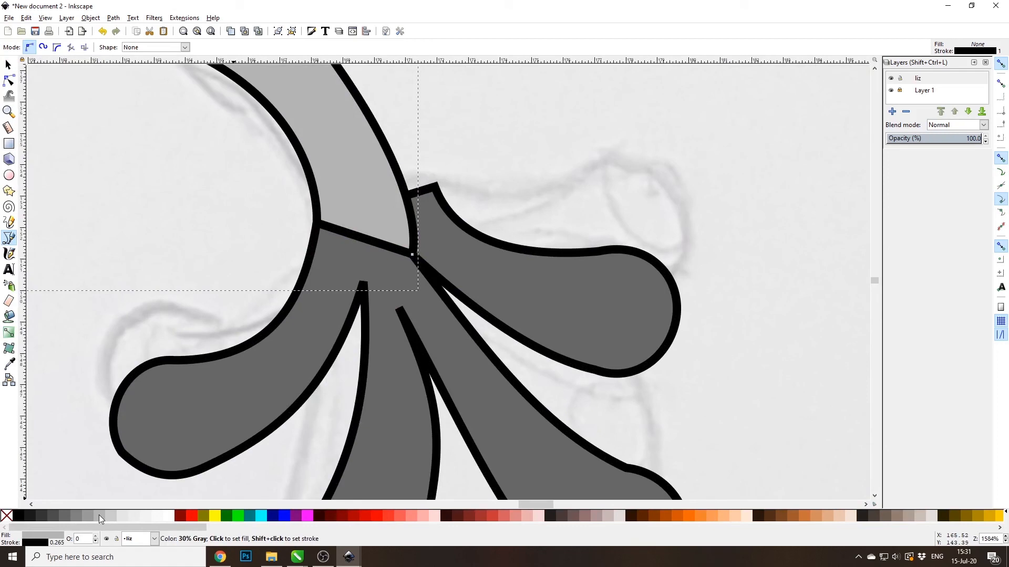
left_click(9, 80)
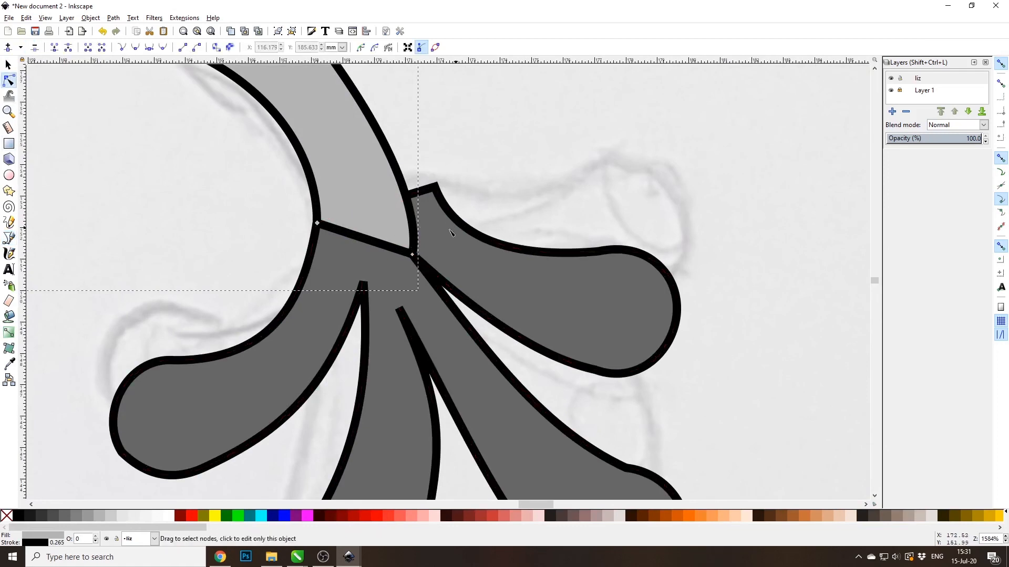
left_click_drag(413, 255, 436, 188)
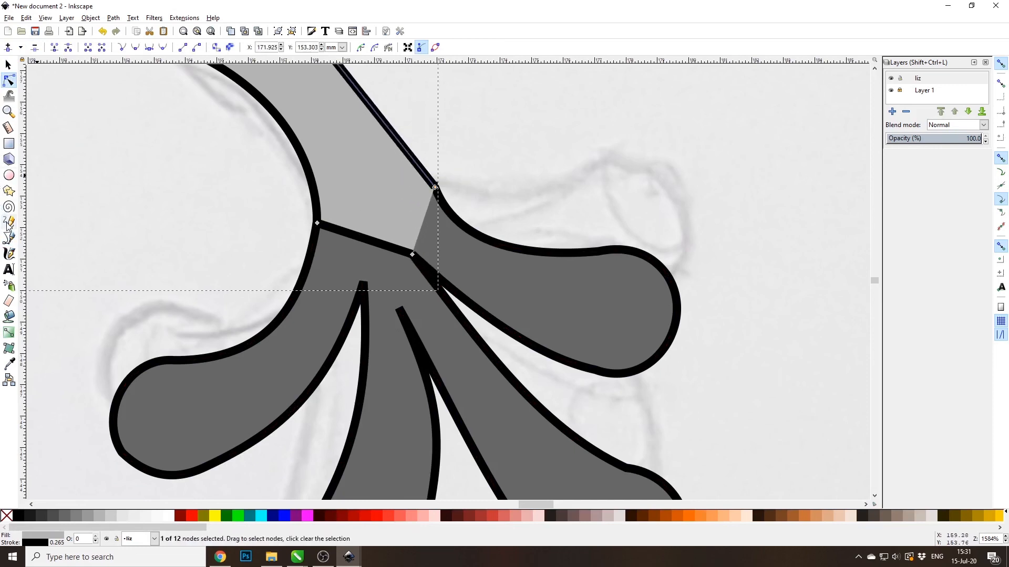
left_click(9, 239)
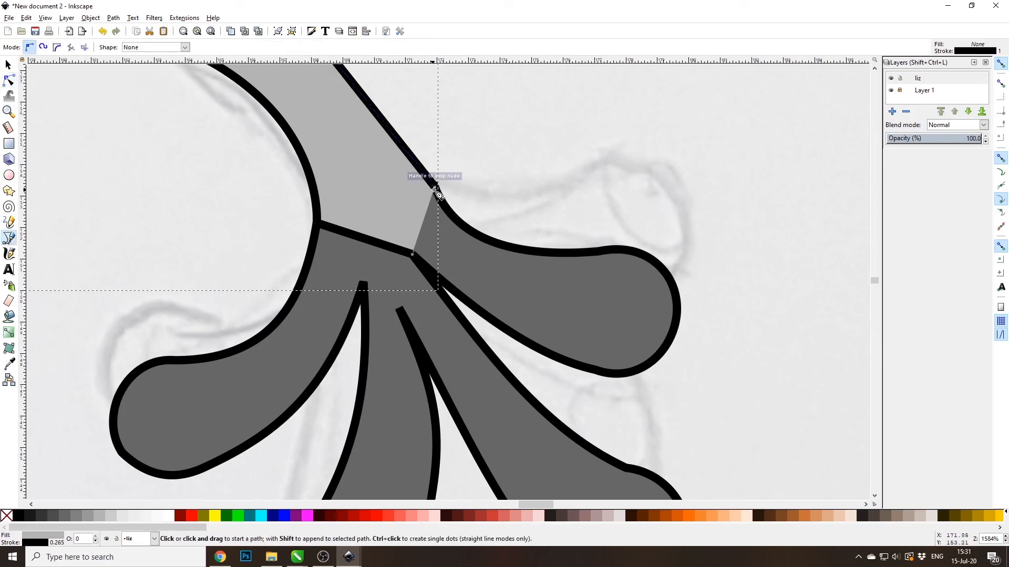
left_click(434, 188)
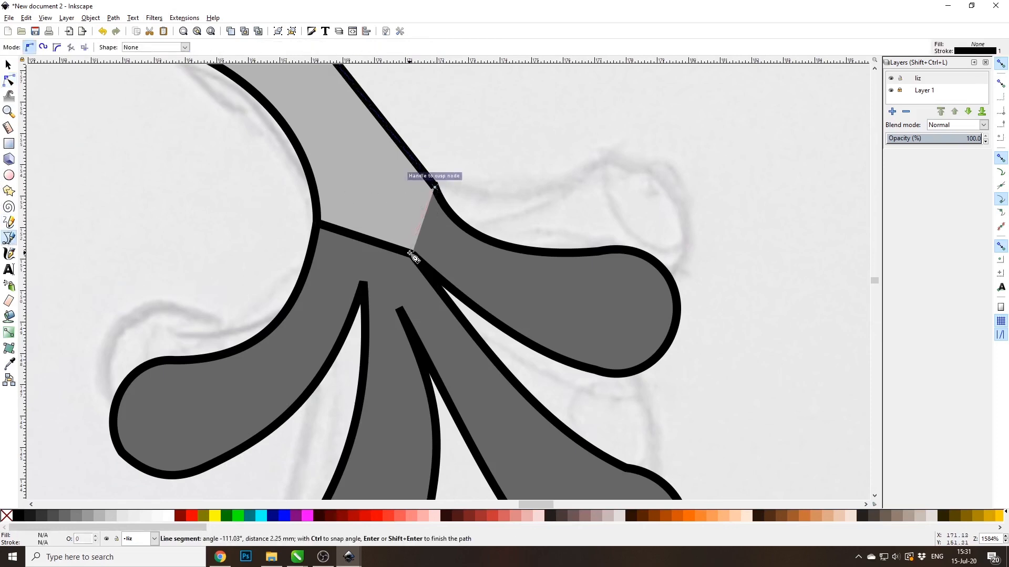
left_click(412, 256)
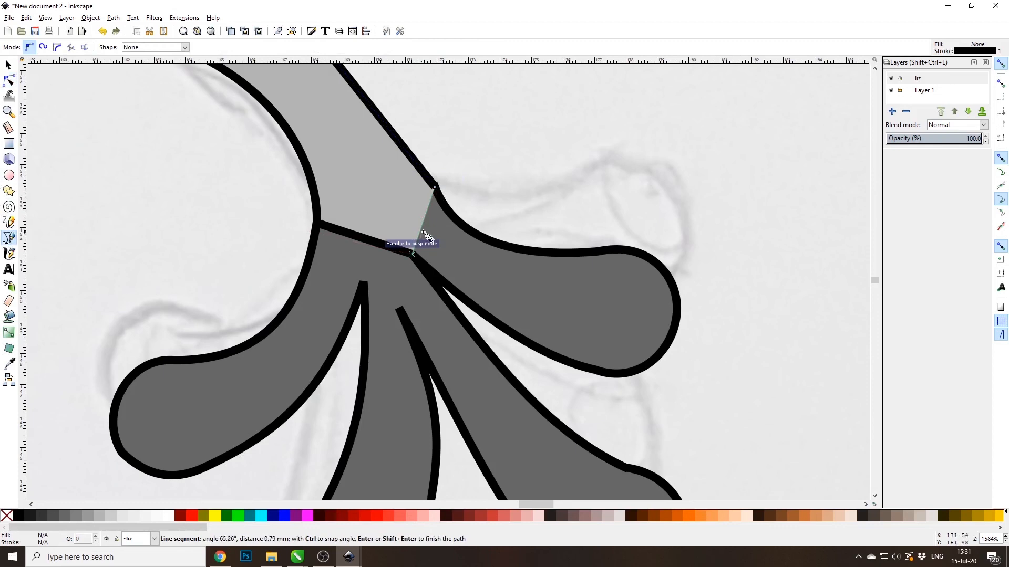
scroll(415, 252, "left", 1)
double_click(452, 236)
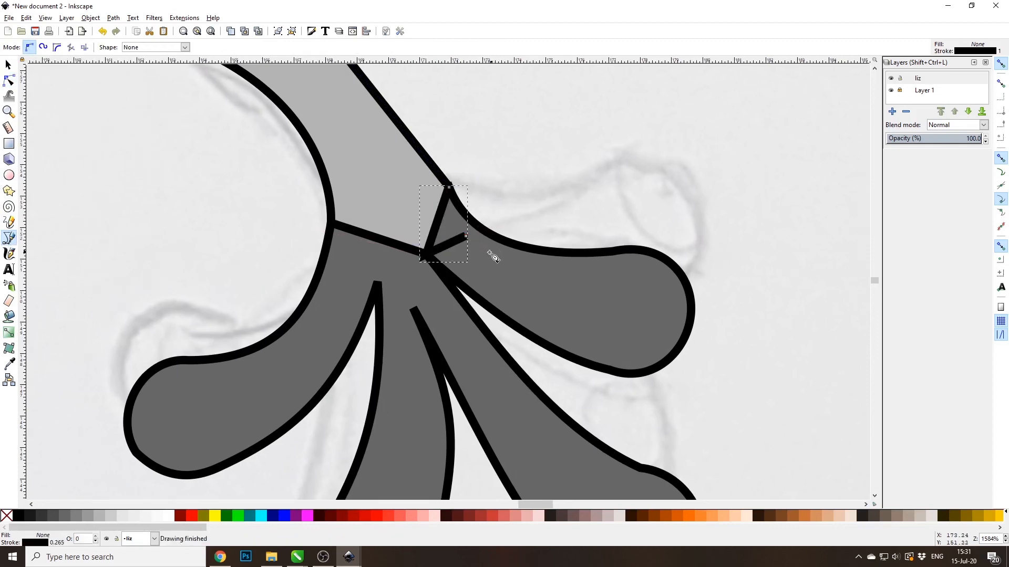
key("ctrl+z")
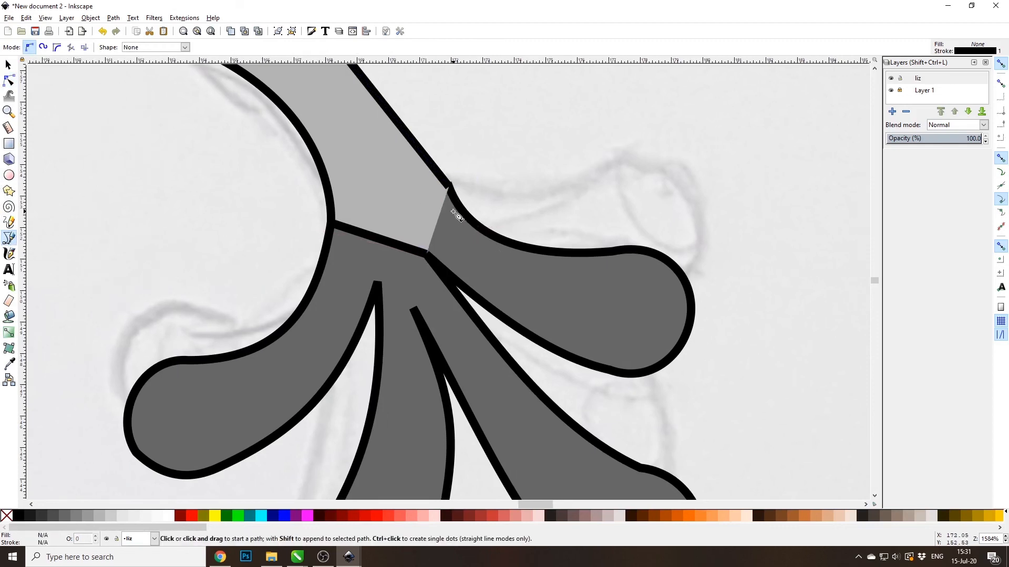
Merge the lower-right foot with its new leg using Union.
left_click(8, 64)
left_click(459, 249)
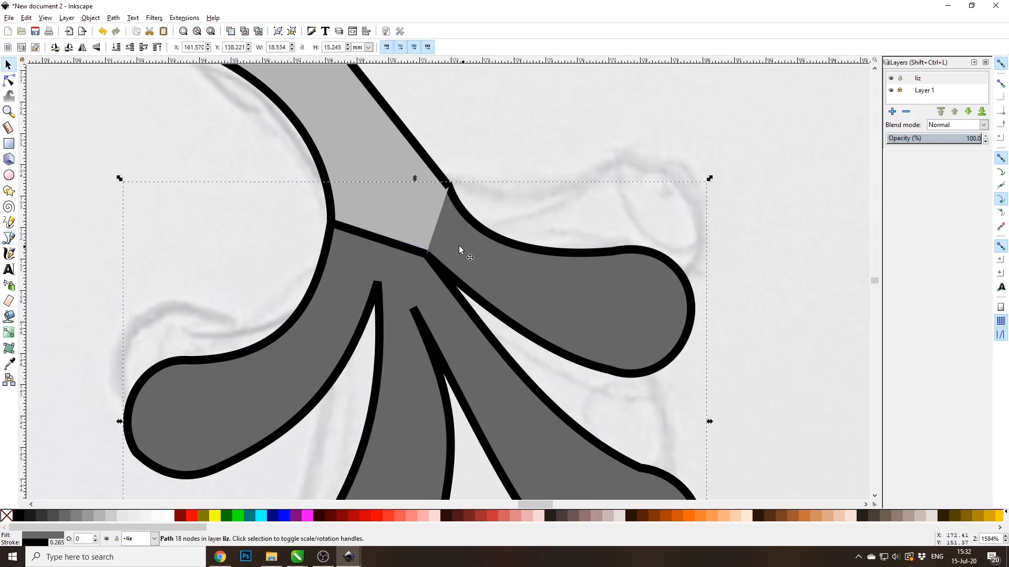
scroll(441, 234, "down", 4)
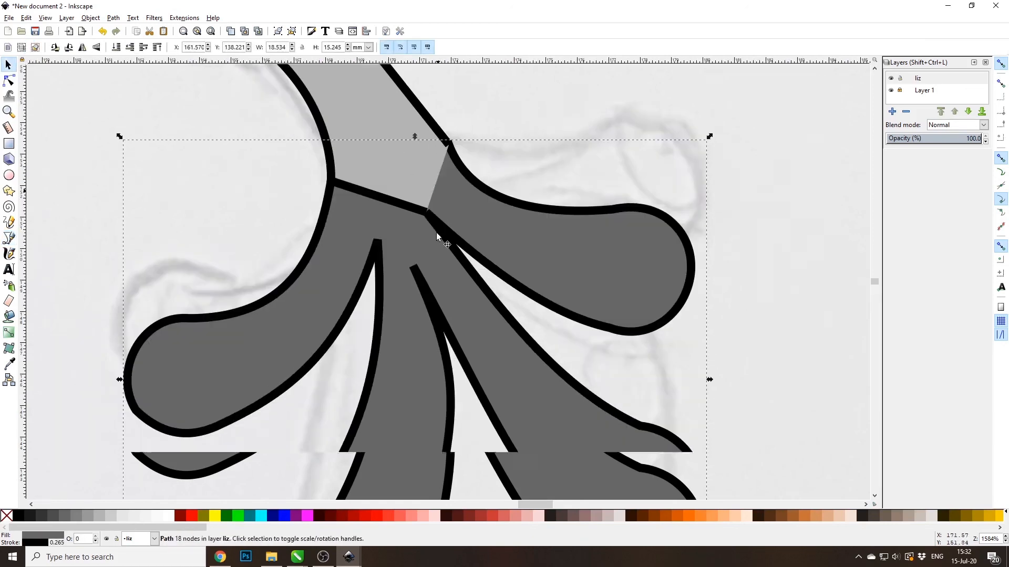
scroll(435, 235, "up", 10)
left_click(305, 208, "shift")
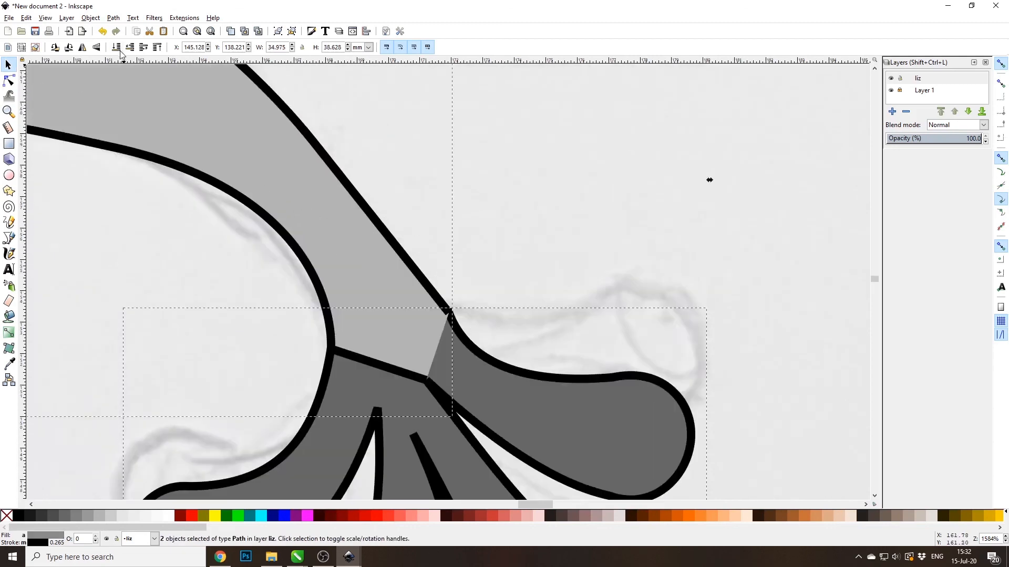
left_click(113, 18)
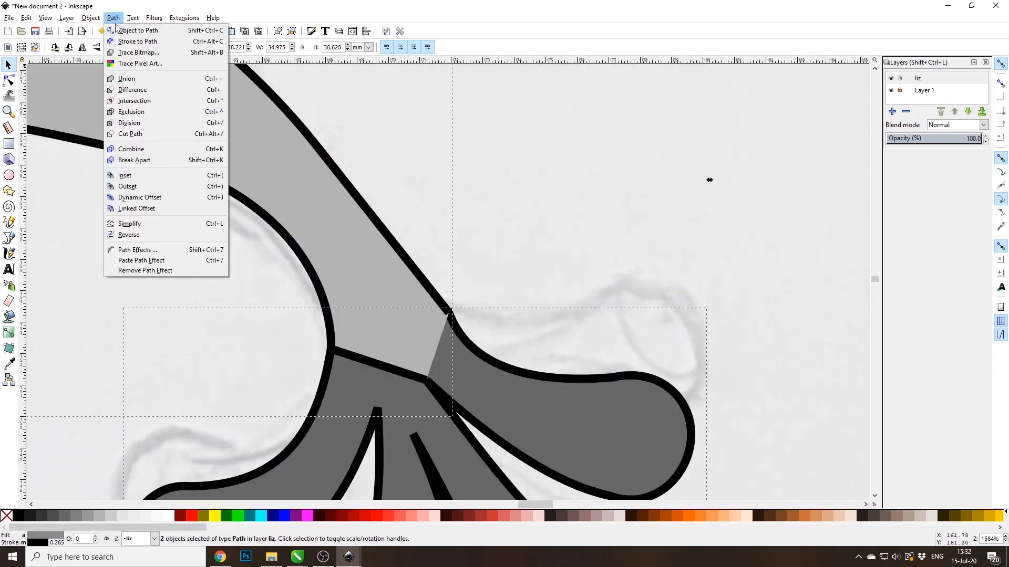
left_click(135, 78)
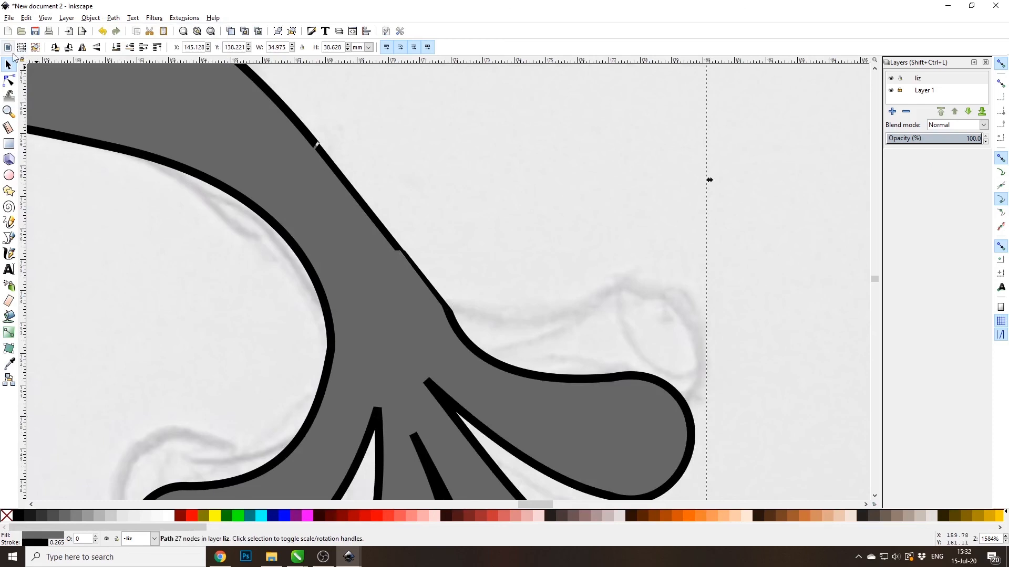
Smooth the lower-right leg's upper edge into the first toe by adjusting the corner node and its handle and deleting that node.
left_click(9, 80)
left_click(334, 167)
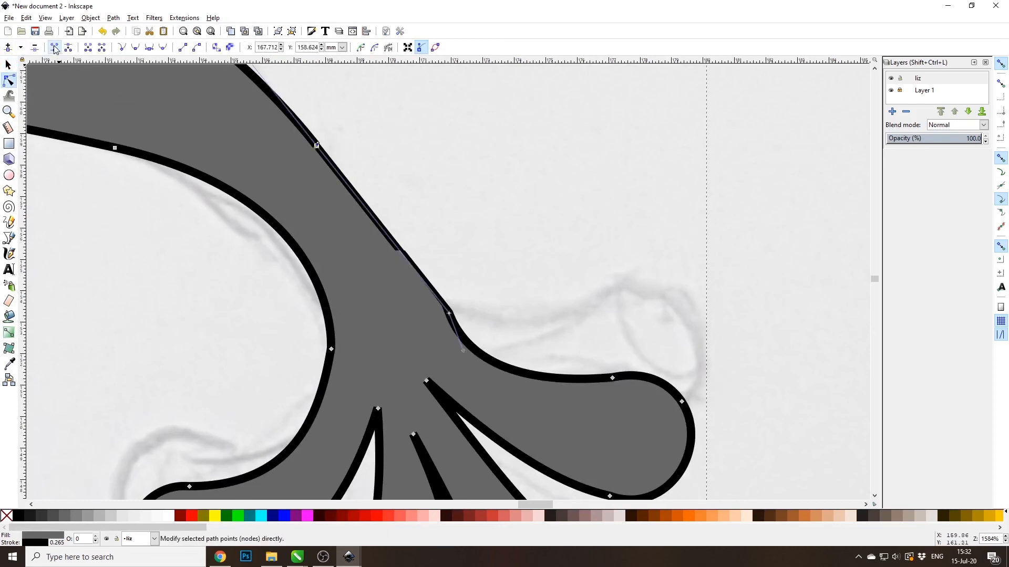
left_click(450, 313)
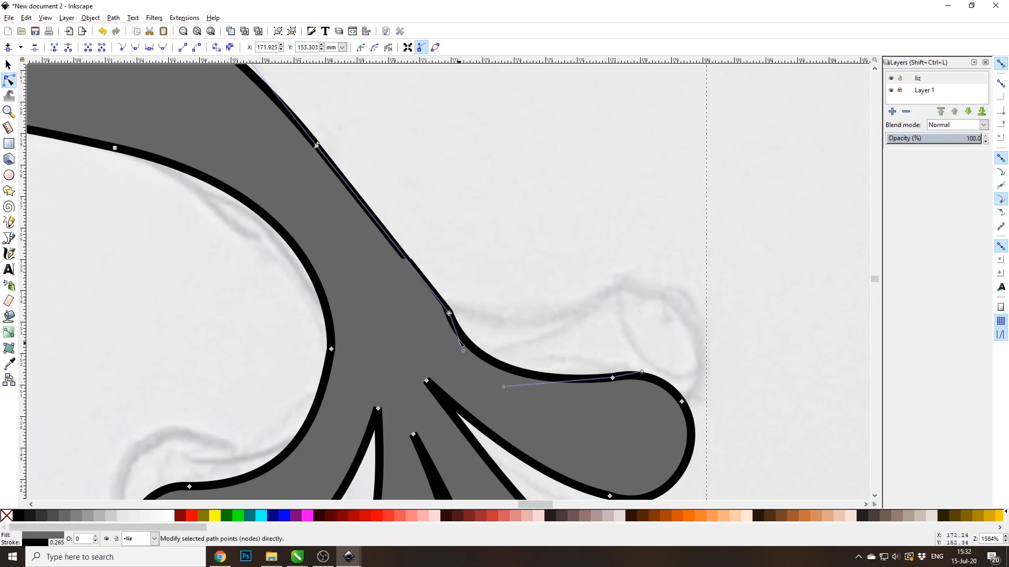
left_click_drag(405, 258, 407, 251)
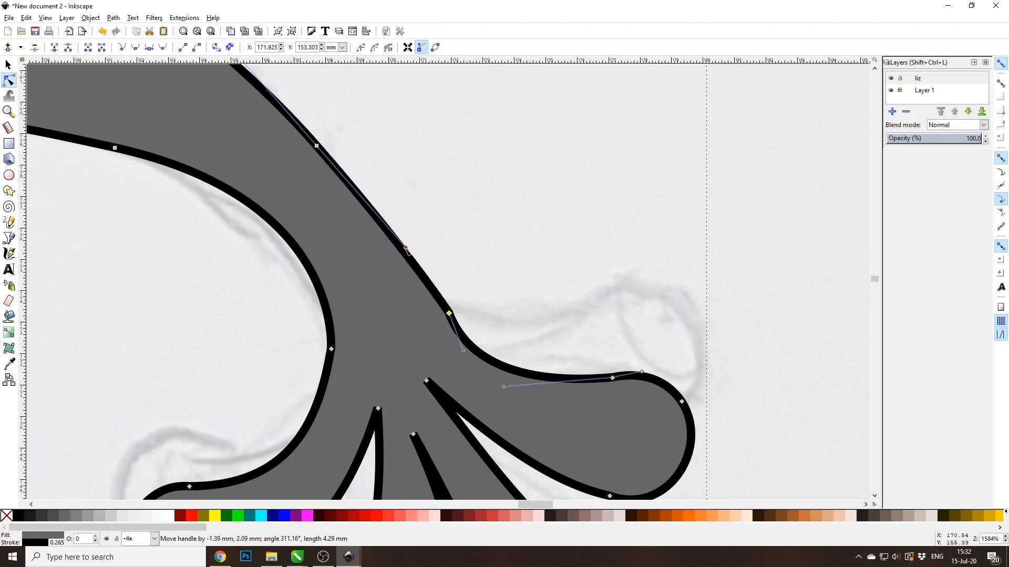
left_click_drag(449, 314, 465, 286)
key("Delete")
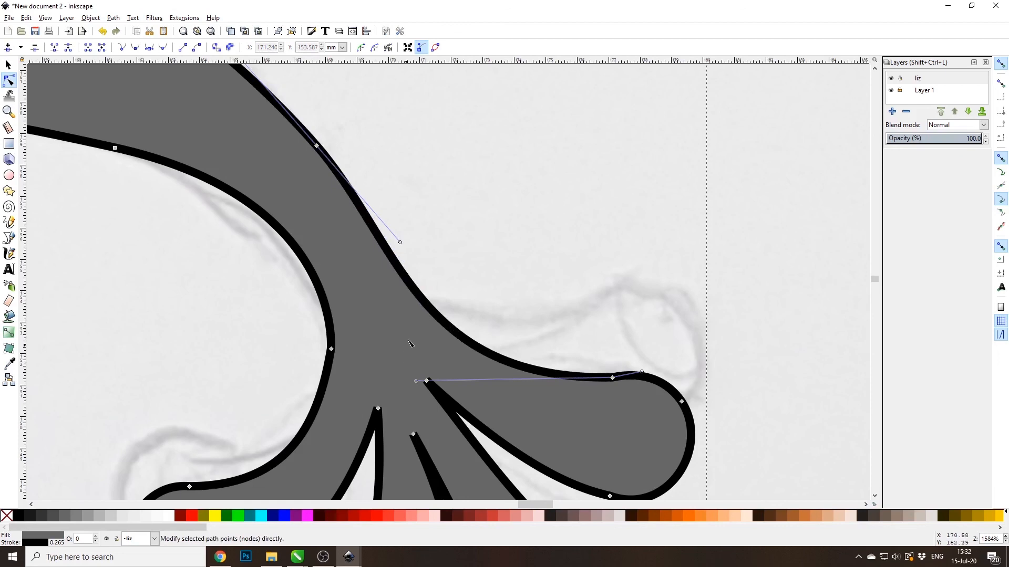
scroll(526, 336, "down", 8)
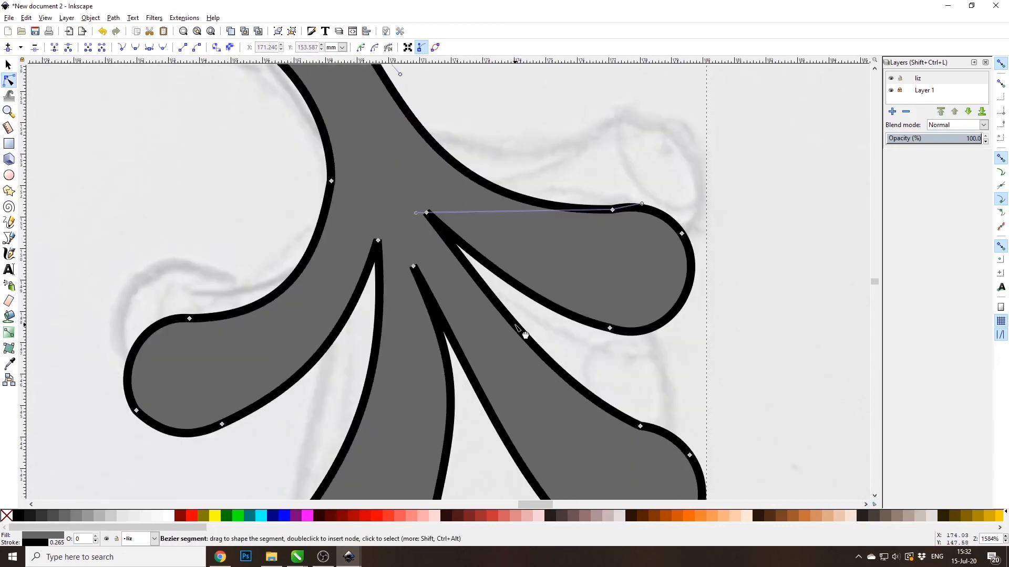
scroll(462, 324, "down", 6, "ctrl")
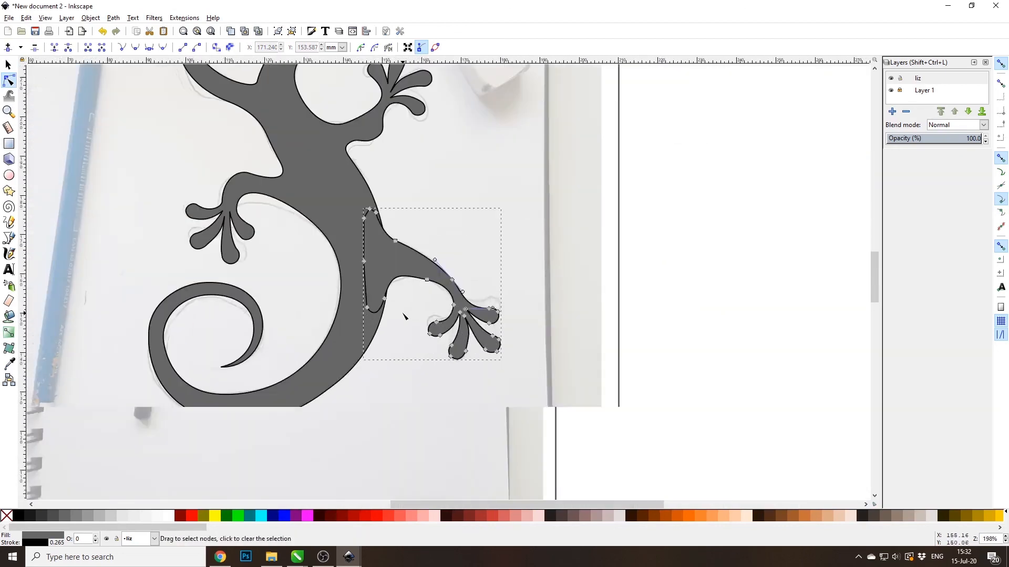
Merge the lower-right leg and foot with the lizard's body using Union.
key("s")
left_click(336, 349, "shift")
left_click(113, 18)
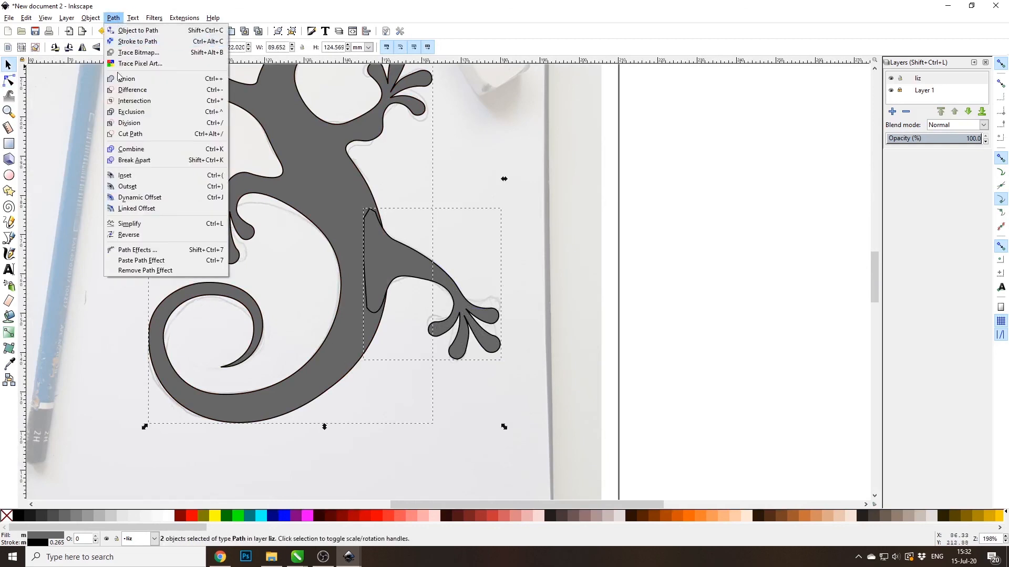
left_click(122, 79)
scroll(368, 268, "down", 3)
scroll(393, 276, "up", 3)
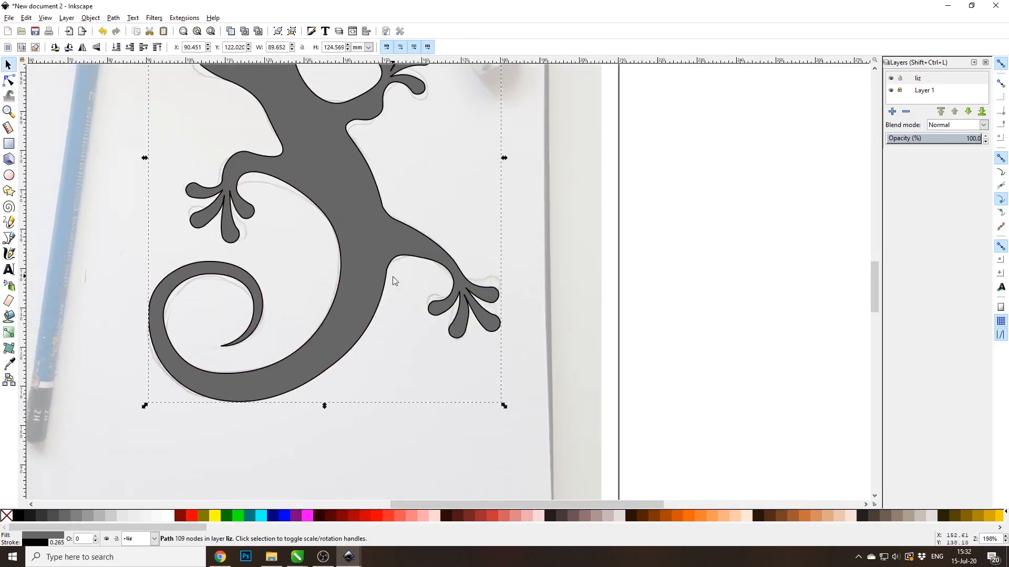
Smooth the lower edge of the upper-right leg by reshaping it, deleting its middle node and angling the remaining handle along the leg.
scroll(386, 266, "down", 2, "ctrl")
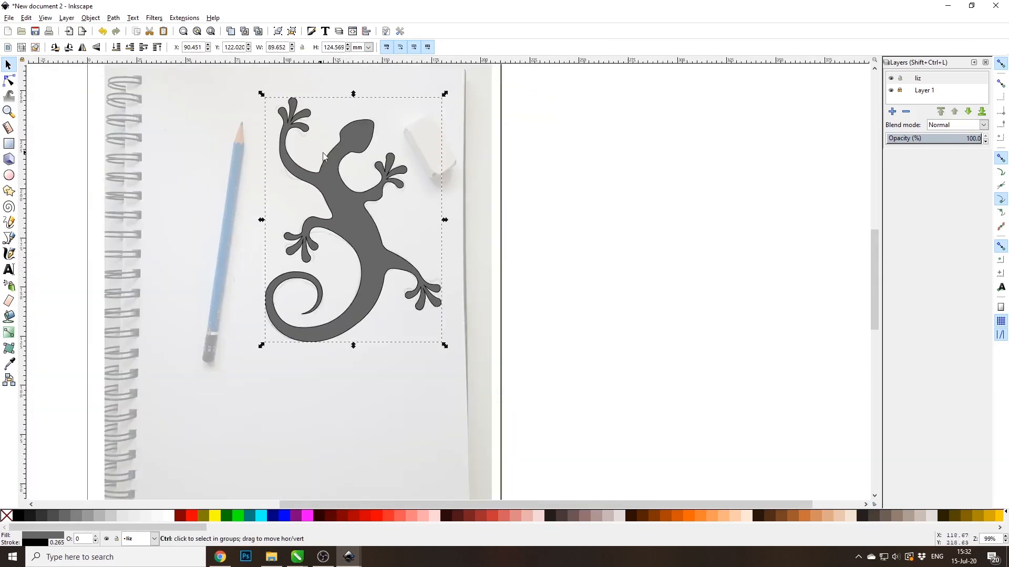
scroll(346, 173, "up", 1, "ctrl")
scroll(316, 217, "down", 1, "ctrl")
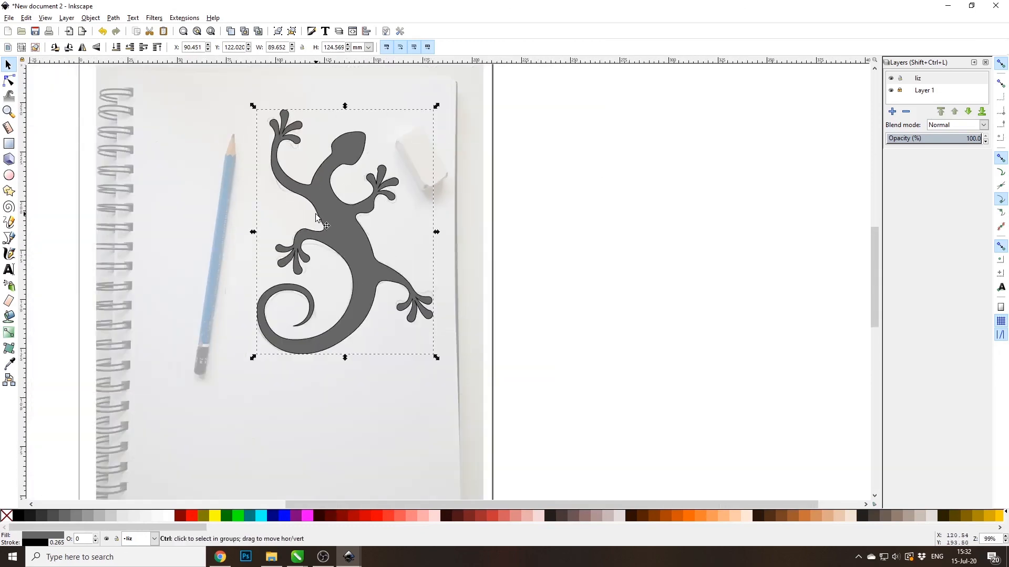
scroll(318, 218, "up", 1, "ctrl")
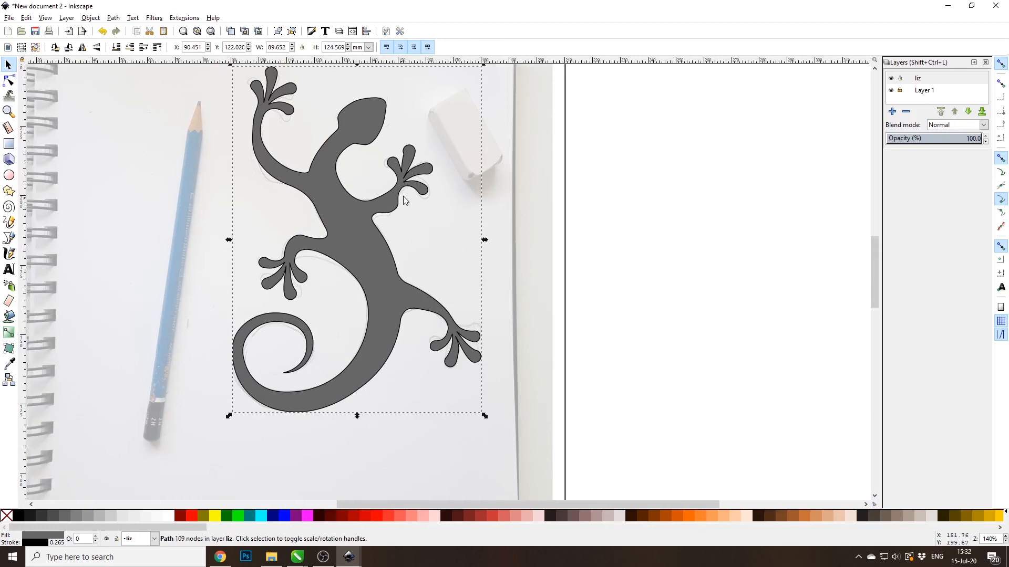
scroll(404, 200, "up", 3, "ctrl")
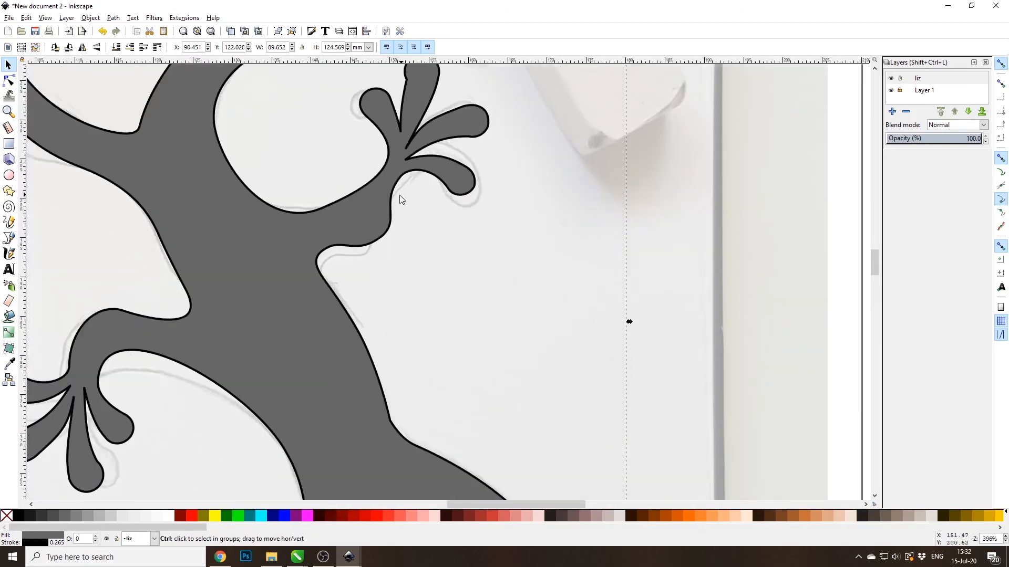
left_click(9, 80)
left_click_drag(331, 250, 378, 226)
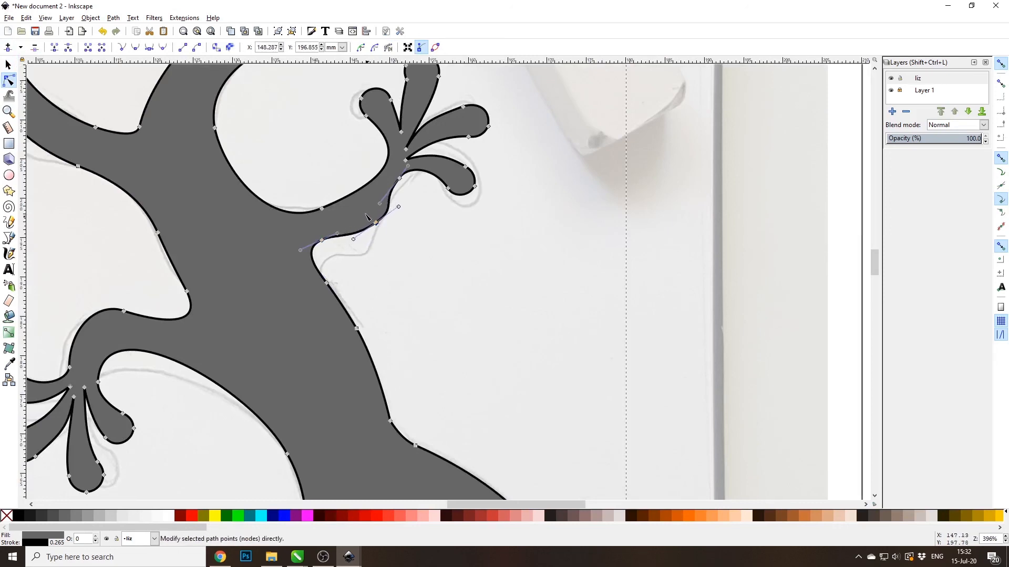
key("Delete")
scroll(358, 274, "up", 1)
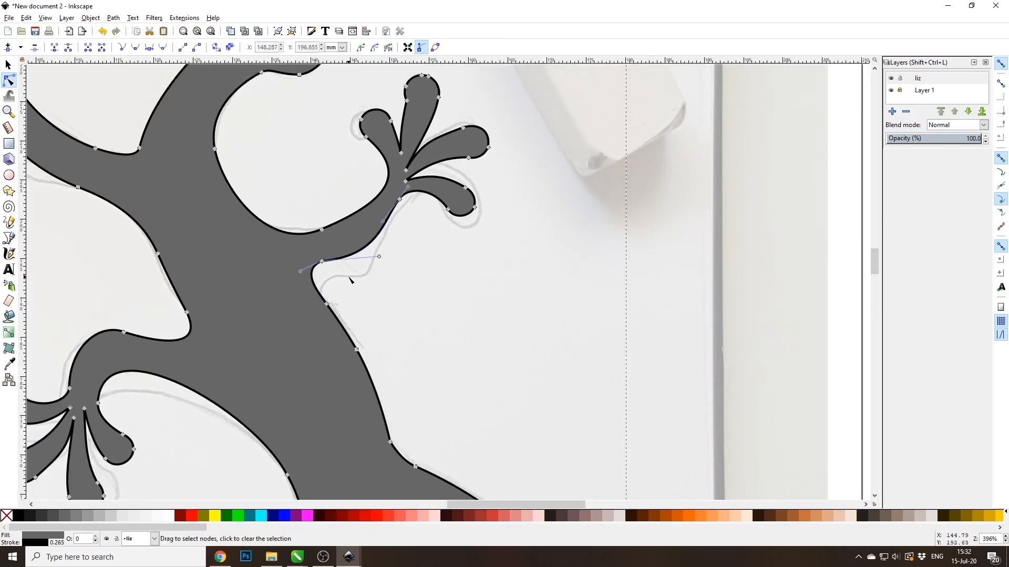
left_click_drag(379, 257, 379, 250)
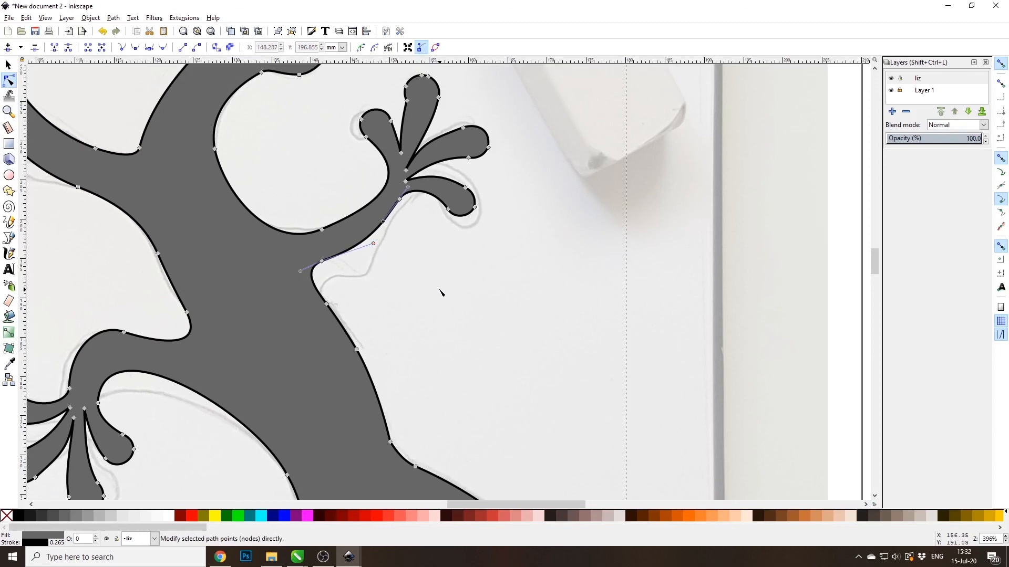
Move the finished lizard off the sketch into the empty area beside the page and delete Layer 1 with the sketch photo.
scroll(450, 288, "up", 3)
scroll(452, 288, "down", 5, "ctrl")
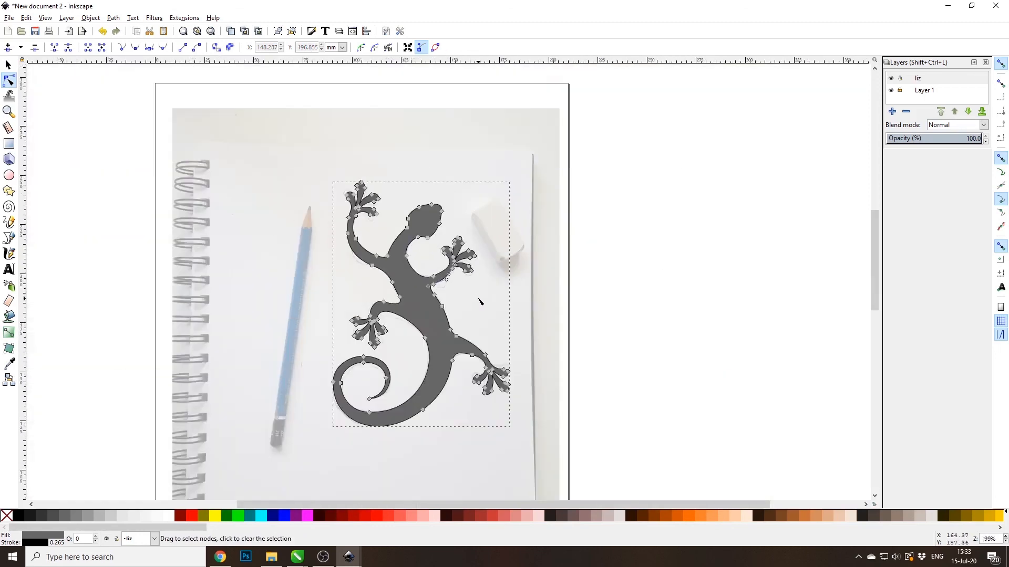
scroll(480, 301, "up", 2)
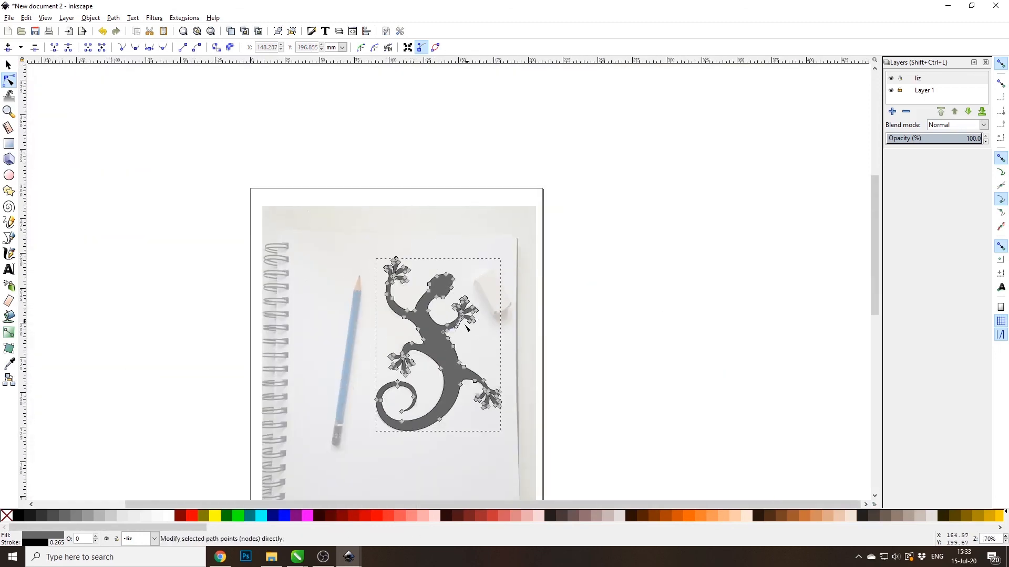
left_click(8, 65)
left_click_drag(430, 351, 634, 328)
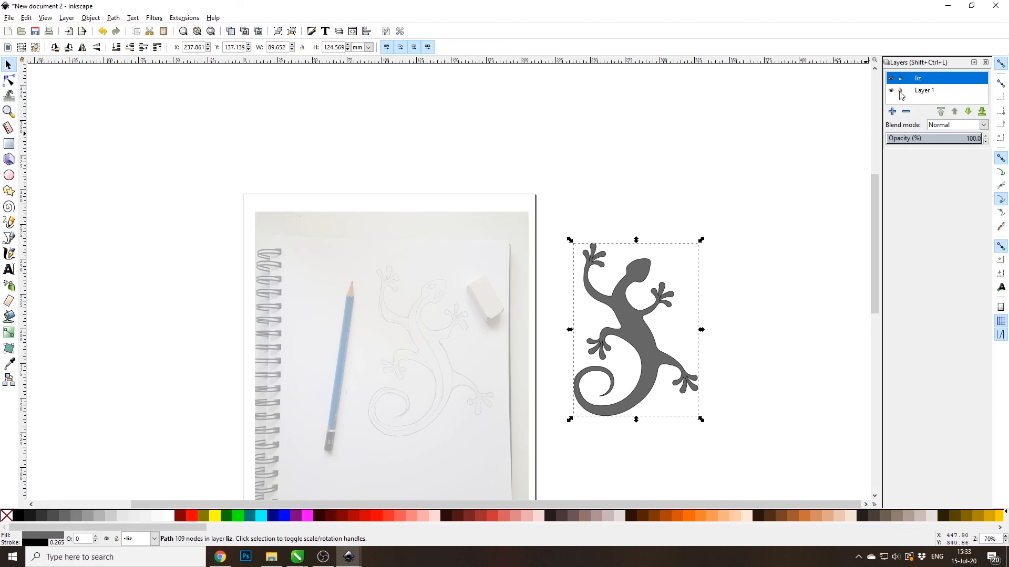
left_click(934, 91)
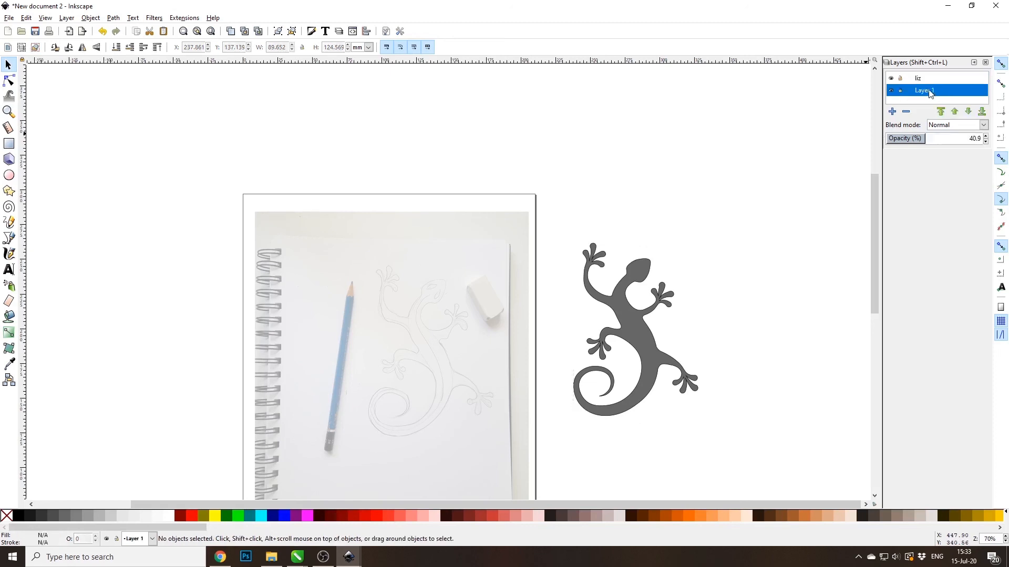
left_click(906, 113)
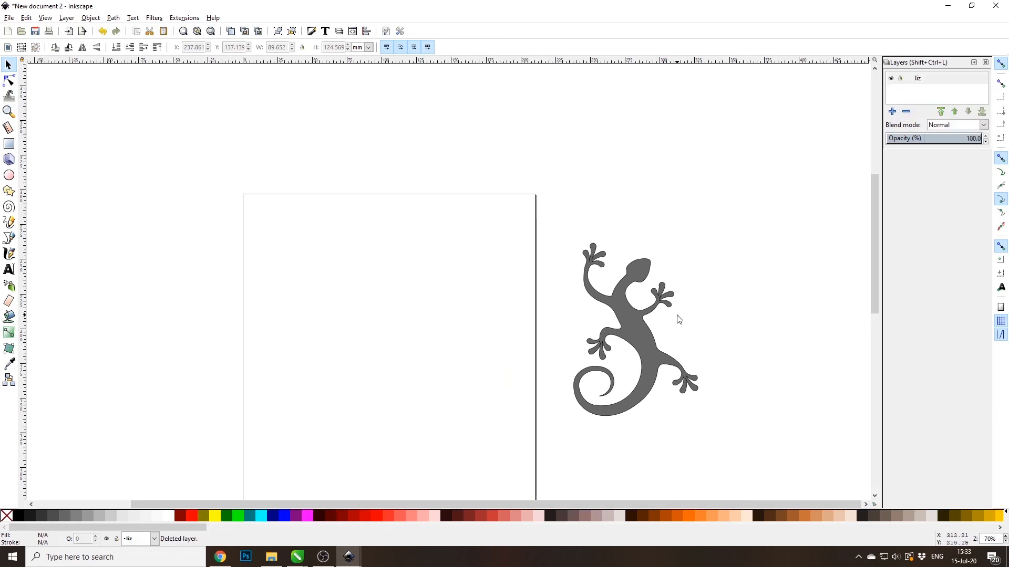
Move the lizard back onto the blank page and position it near the page's centre.
left_click(646, 338)
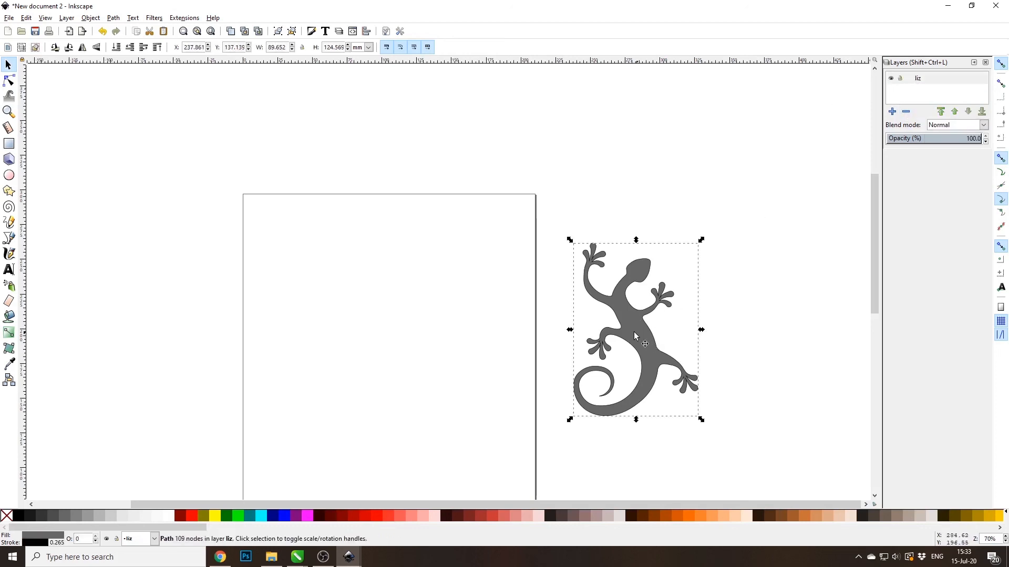
left_click_drag(633, 331, 386, 361)
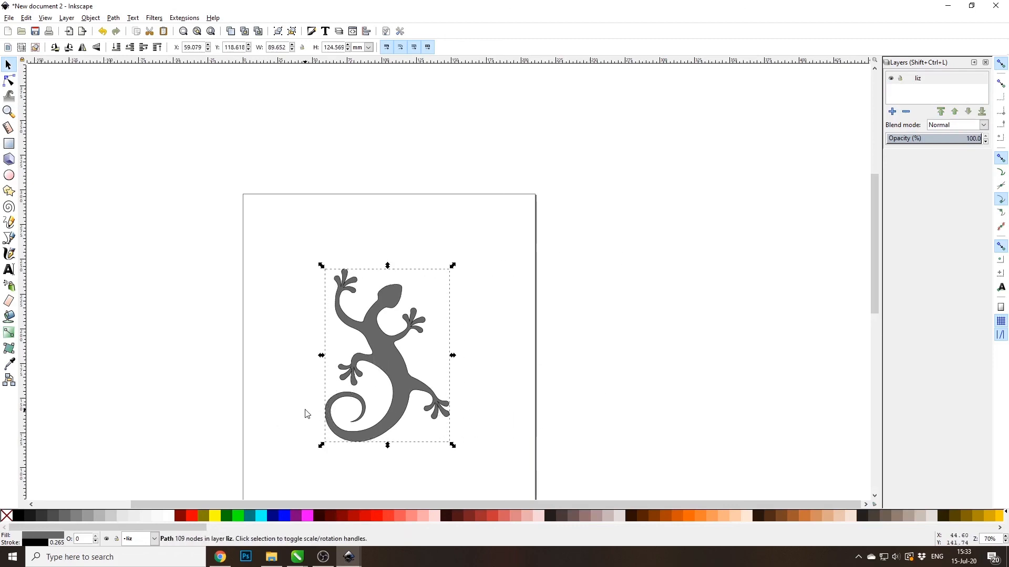
scroll(318, 368, "down", 3, "ctrl")
scroll(287, 447, "up", 2, "ctrl")
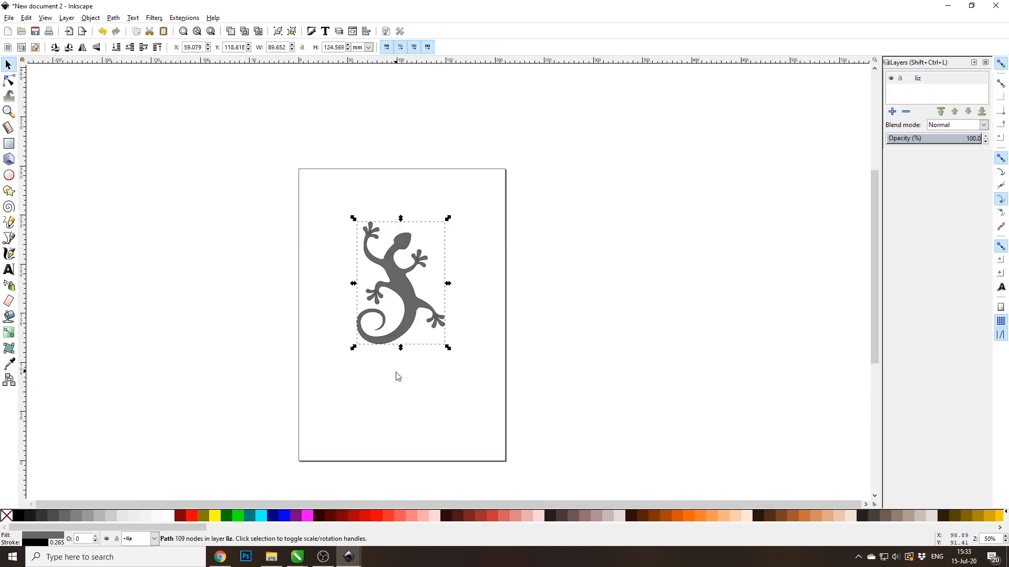
scroll(393, 388, "up", 1, "ctrl")
left_click_drag(412, 262, 418, 306)
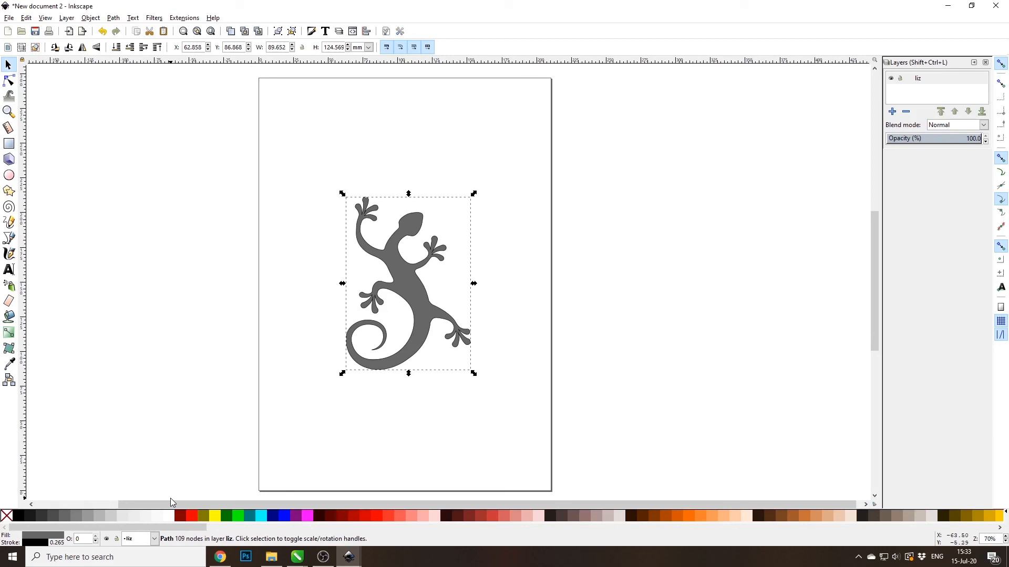
Move the lizard off the page into the empty area beyond the page's left edge.
left_click_drag(398, 292, 113, 268)
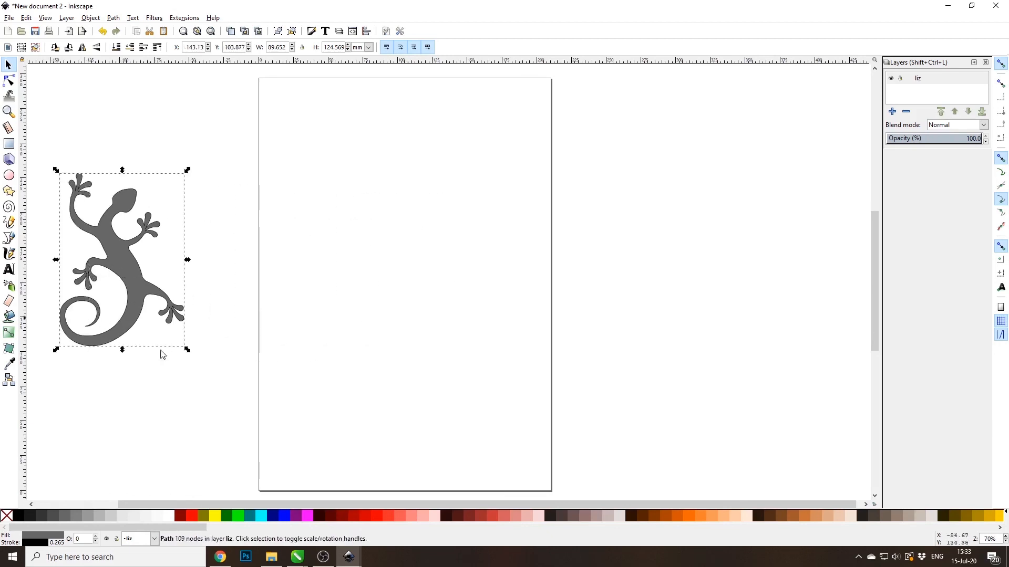